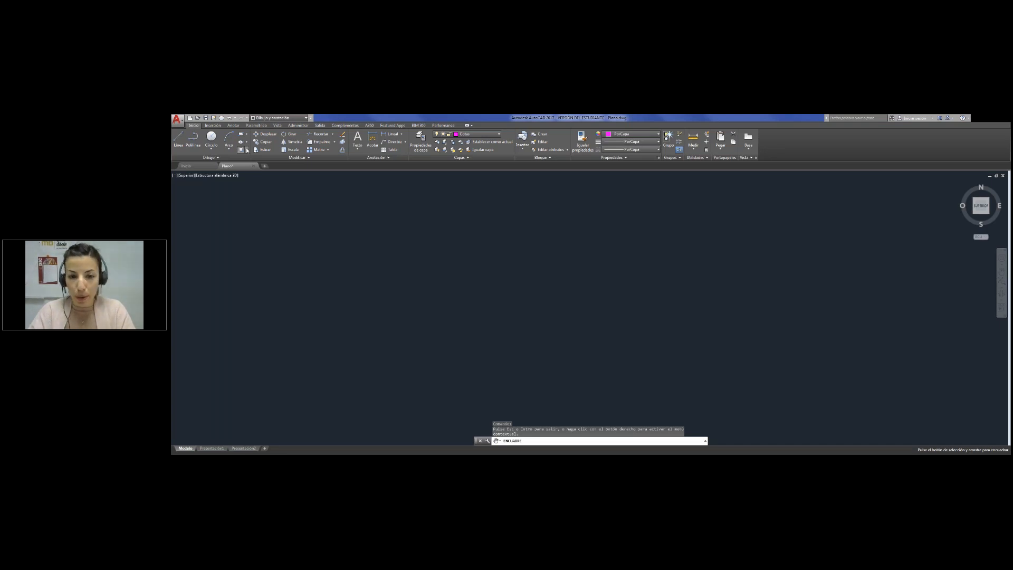
# Draw a circle freehand in the empty drawing area using a centre point and radius
pyautogui.click(211, 138)
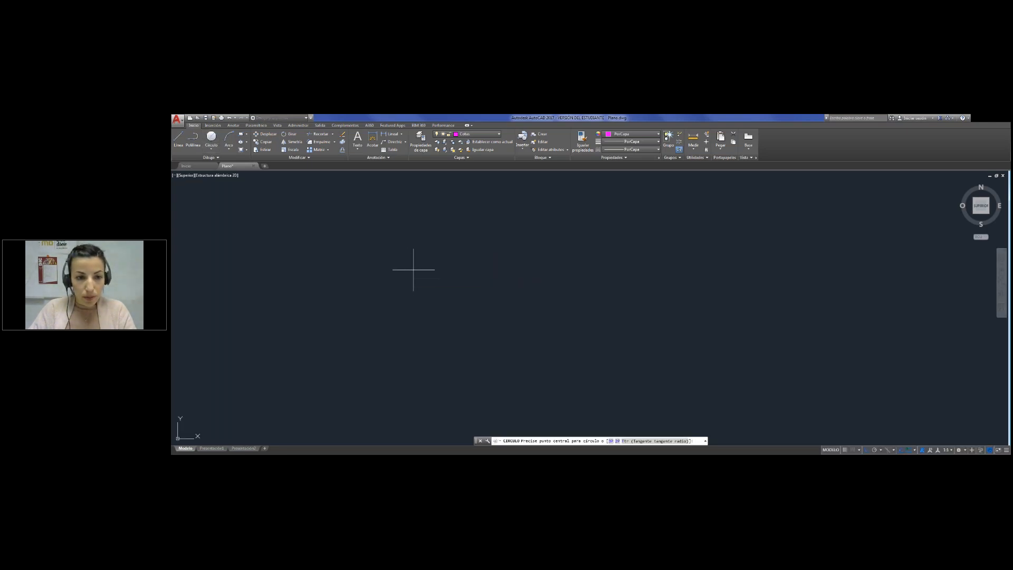
pyautogui.click(413, 269)
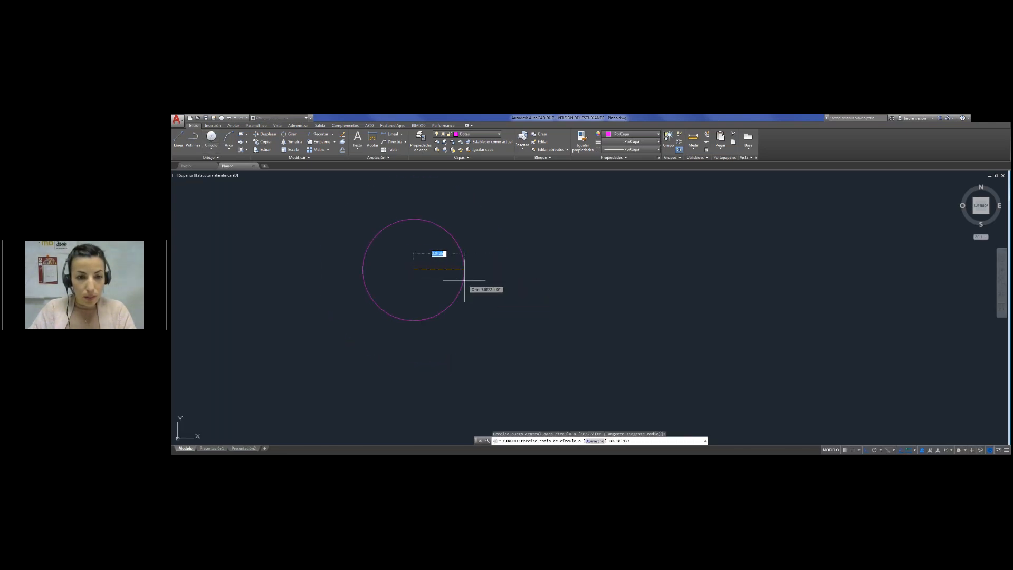
pyautogui.click(462, 274)
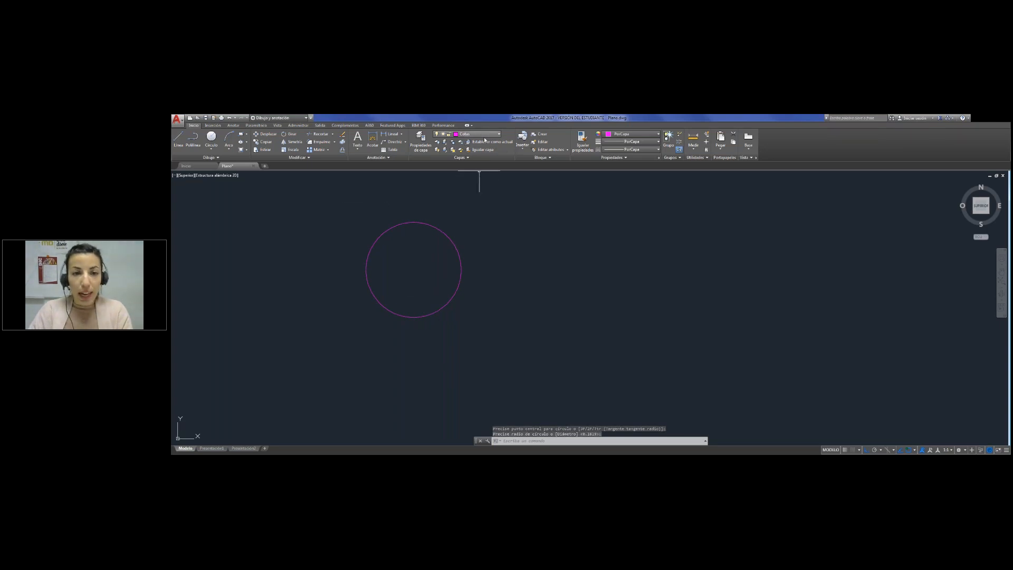
# Move the circle to the Contorno layer
pyautogui.click(501, 334)
pyautogui.click(438, 272)
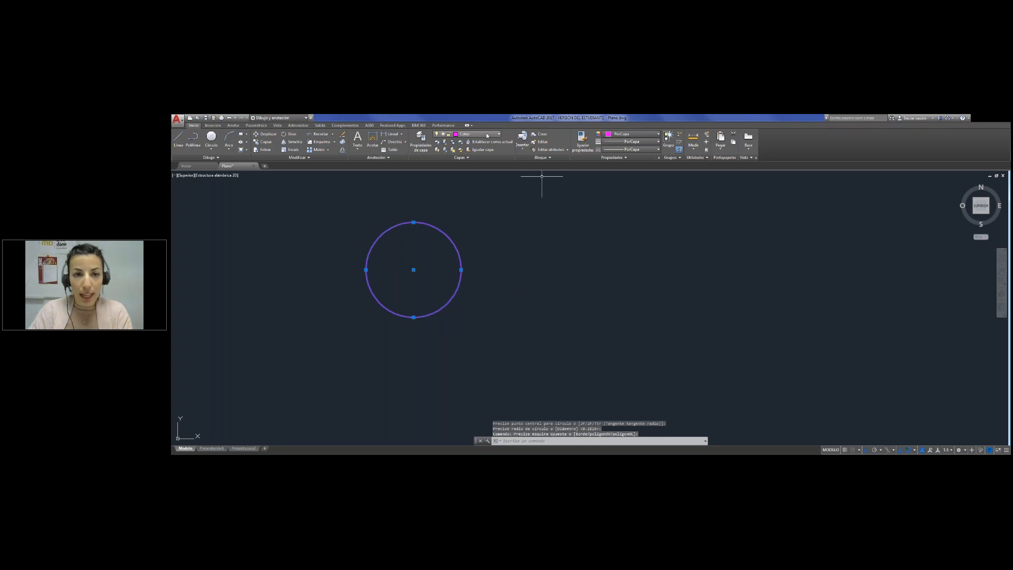
pyautogui.click(487, 136)
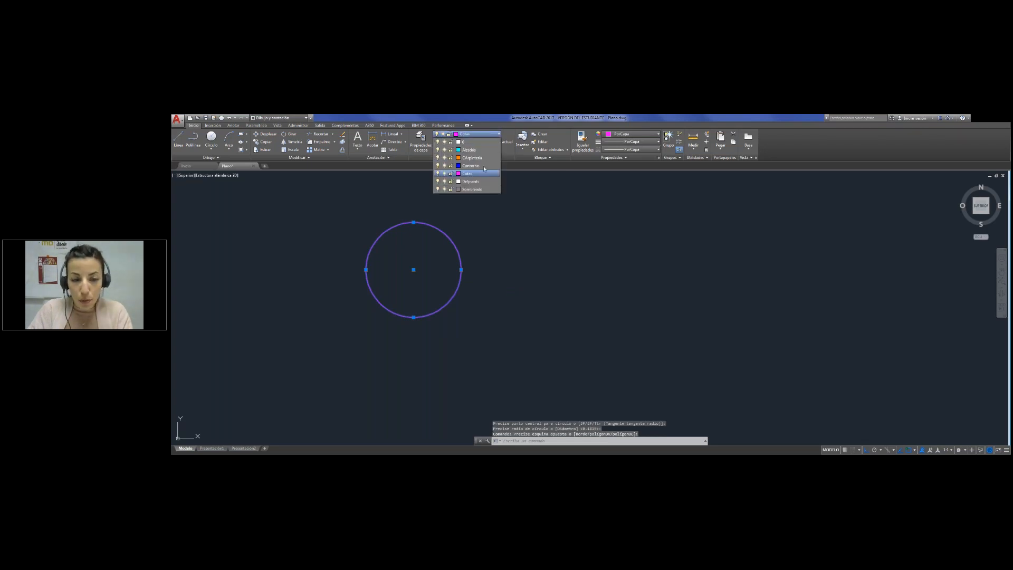
pyautogui.click(484, 169)
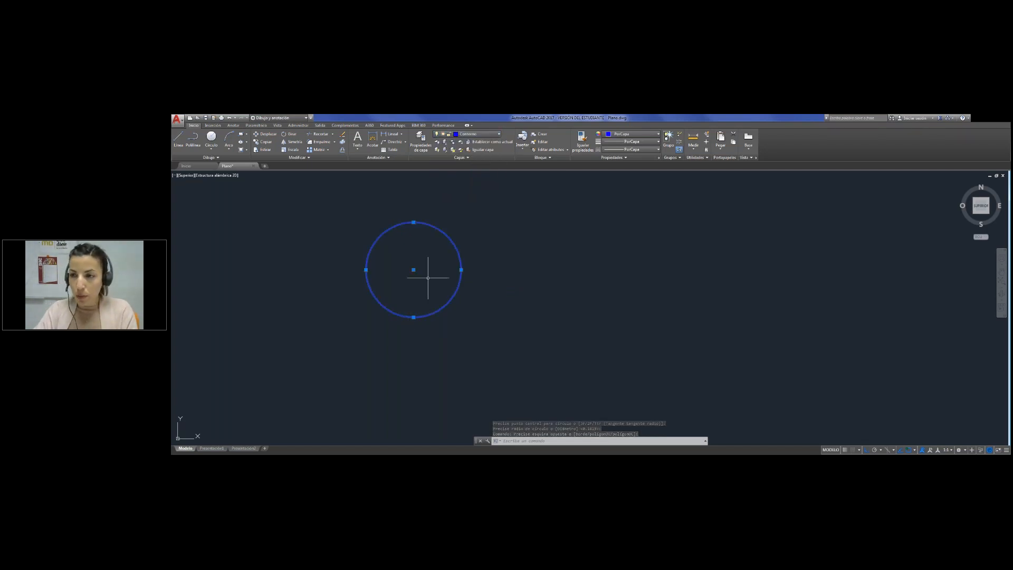
pyautogui.press('Escape')
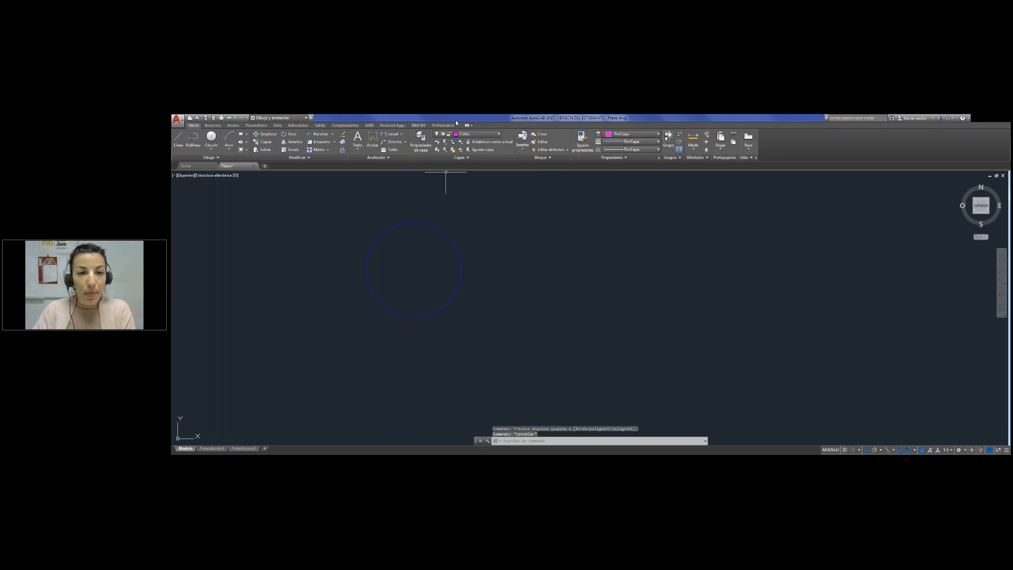
# Clear the selection and make Sombreado the current layer
pyautogui.click(463, 284)
pyautogui.click(449, 274)
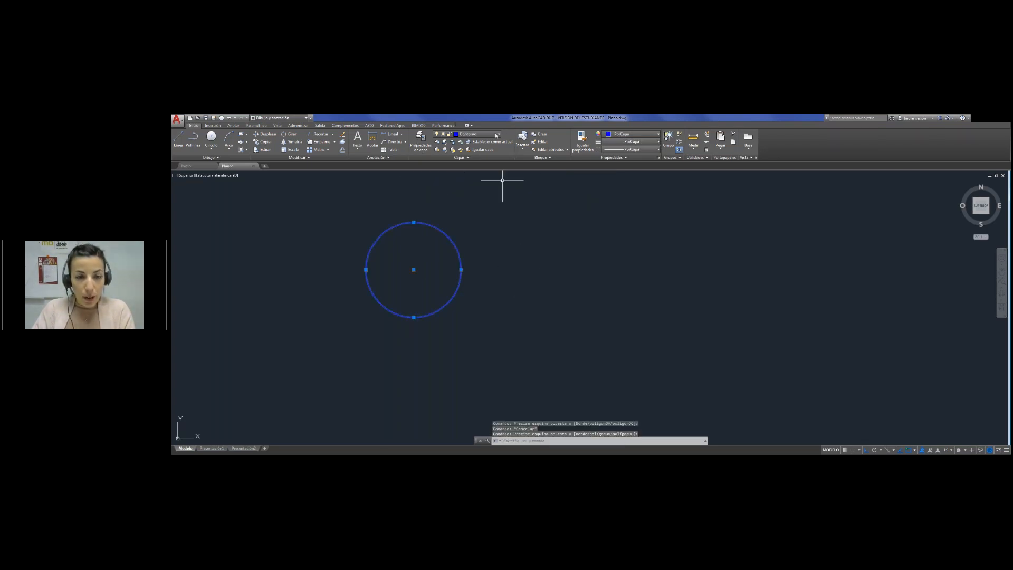
pyautogui.press('Escape')
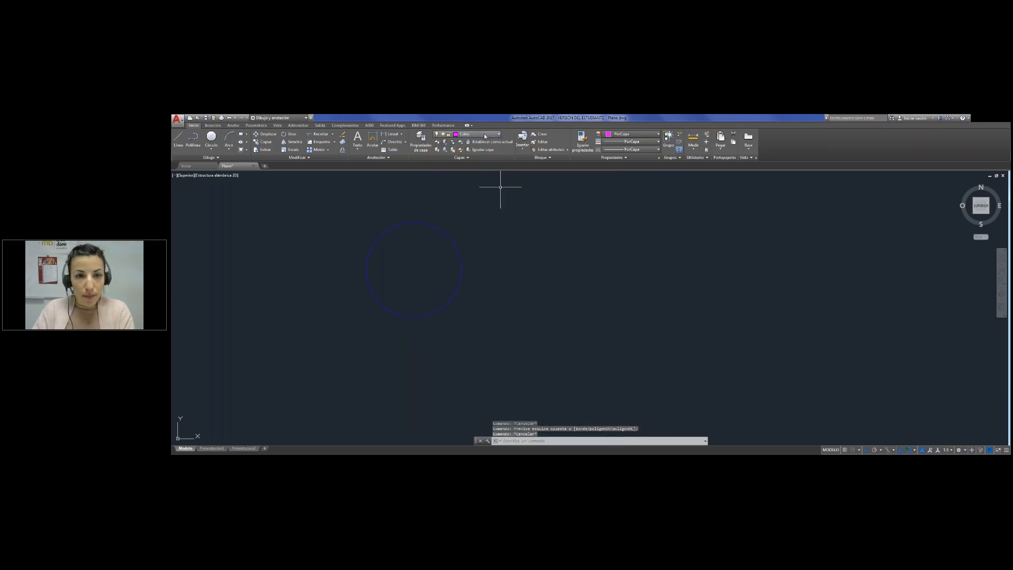
pyautogui.click(484, 134)
pyautogui.click(477, 191)
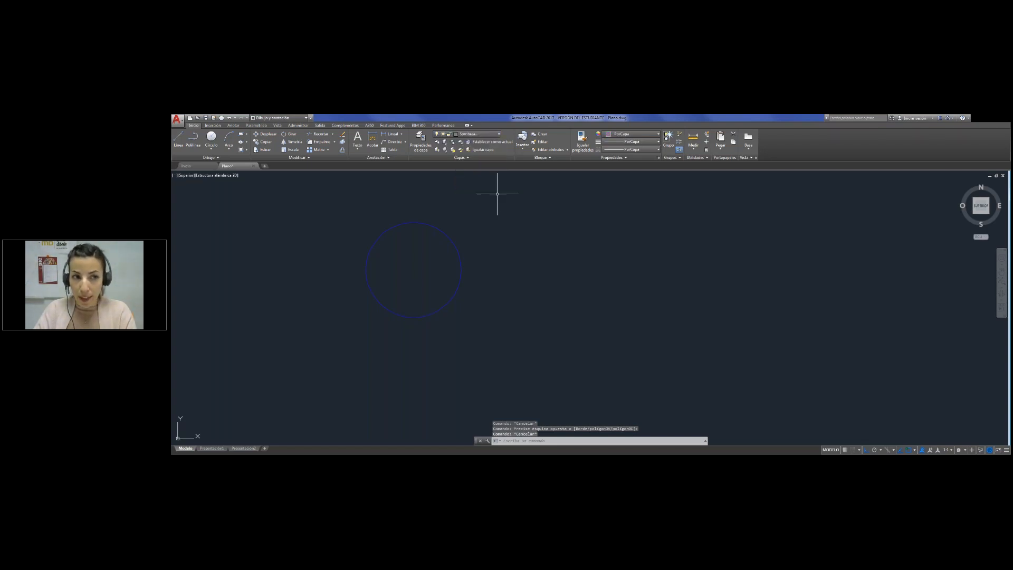
# Try to hatch the inside of the circle with the ANSI31 pattern at scale 1, and undo it
pyautogui.click(246, 150)
pyautogui.click(250, 160)
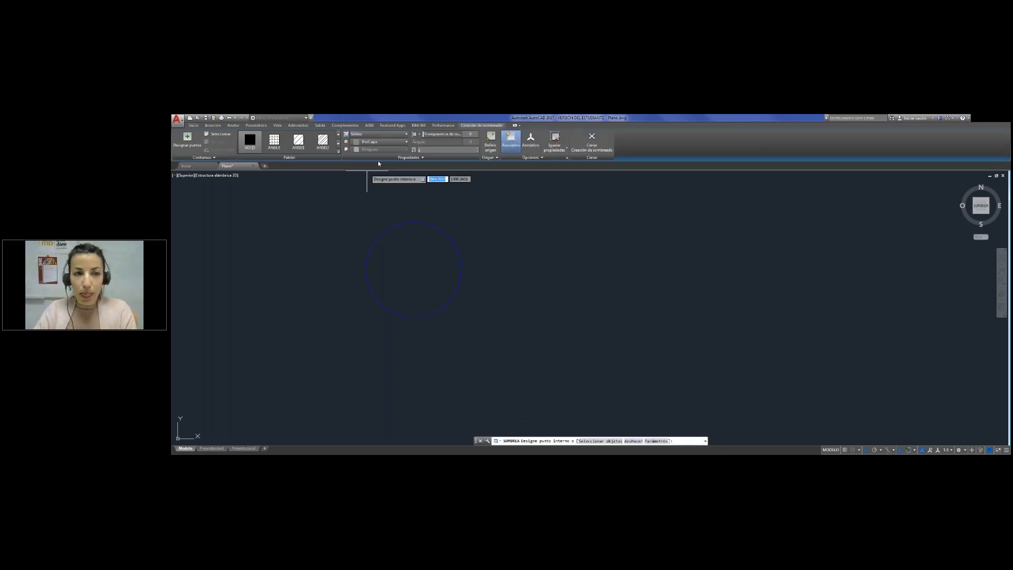
pyautogui.click(340, 151)
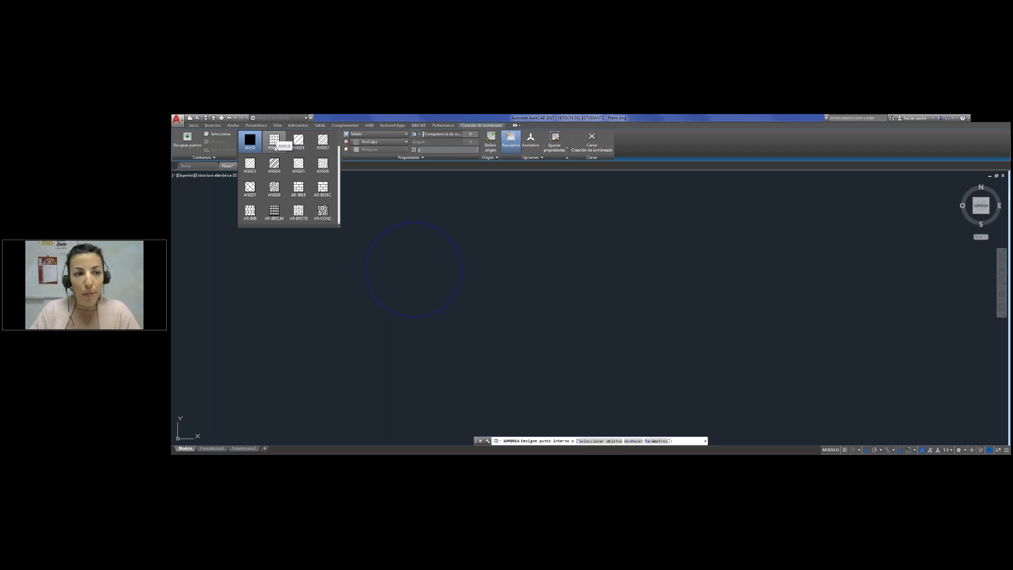
pyautogui.click(301, 144)
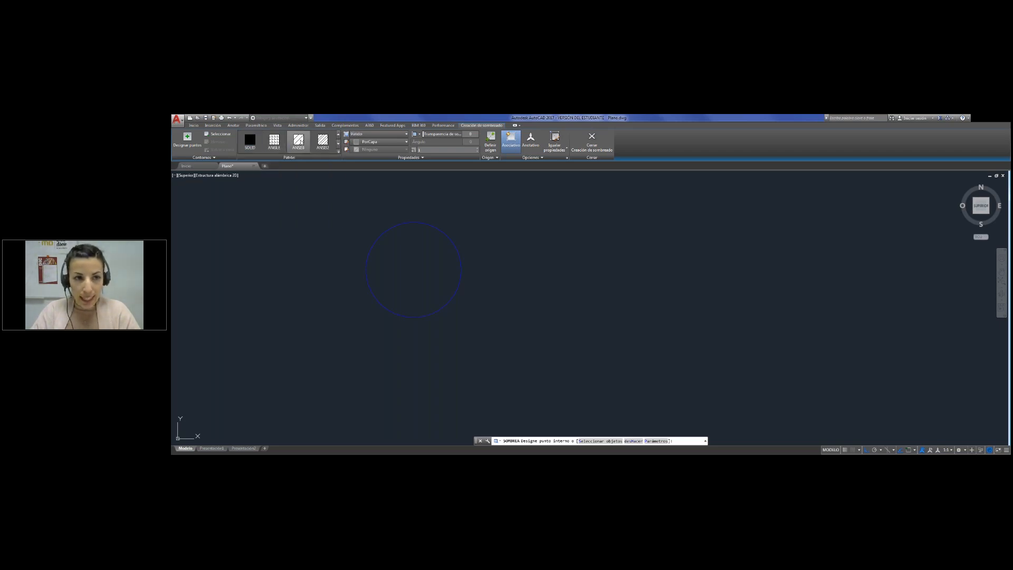
pyautogui.click(414, 252)
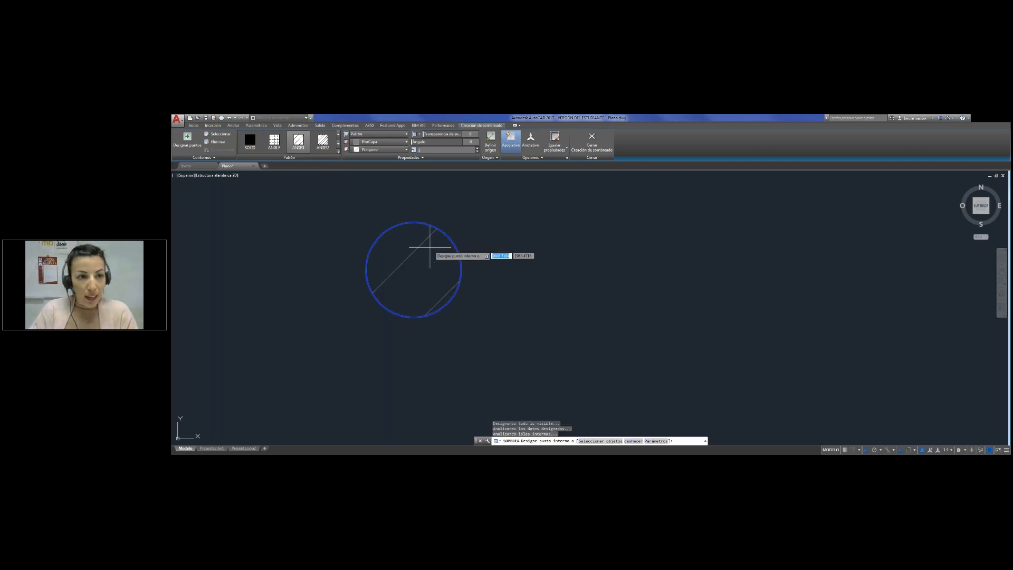
pyautogui.press('Escape')
pyautogui.hotkey('ctrl', 'z')
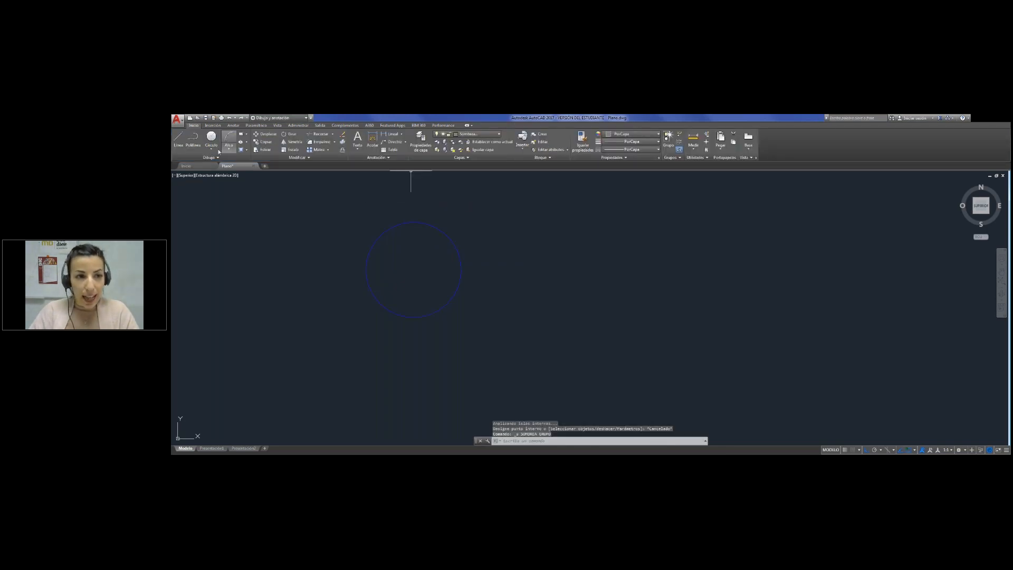
# Hatch the inside of the circle with the ANSI31 pattern at scale 0.1
pyautogui.click(241, 150)
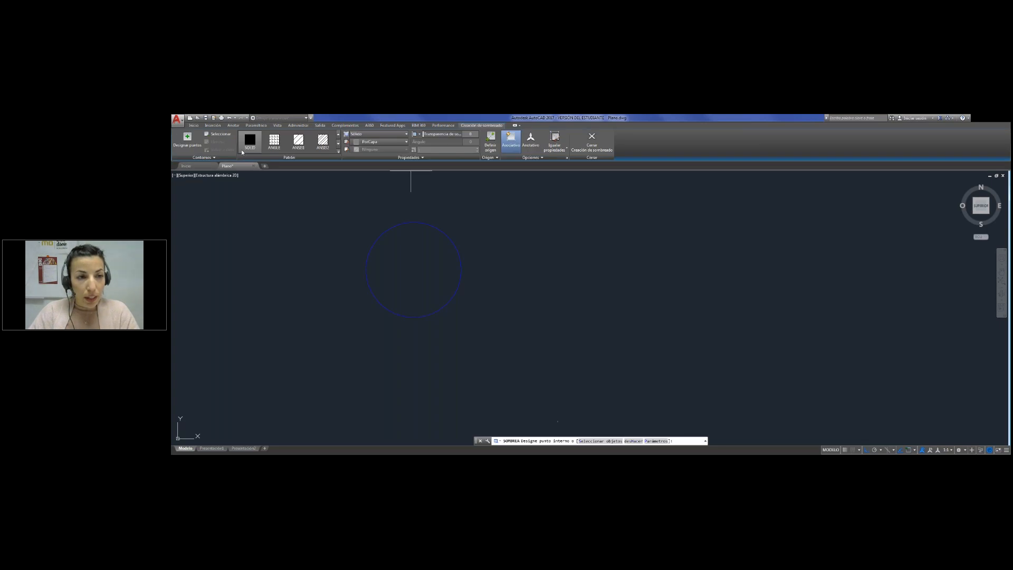
pyautogui.click(299, 141)
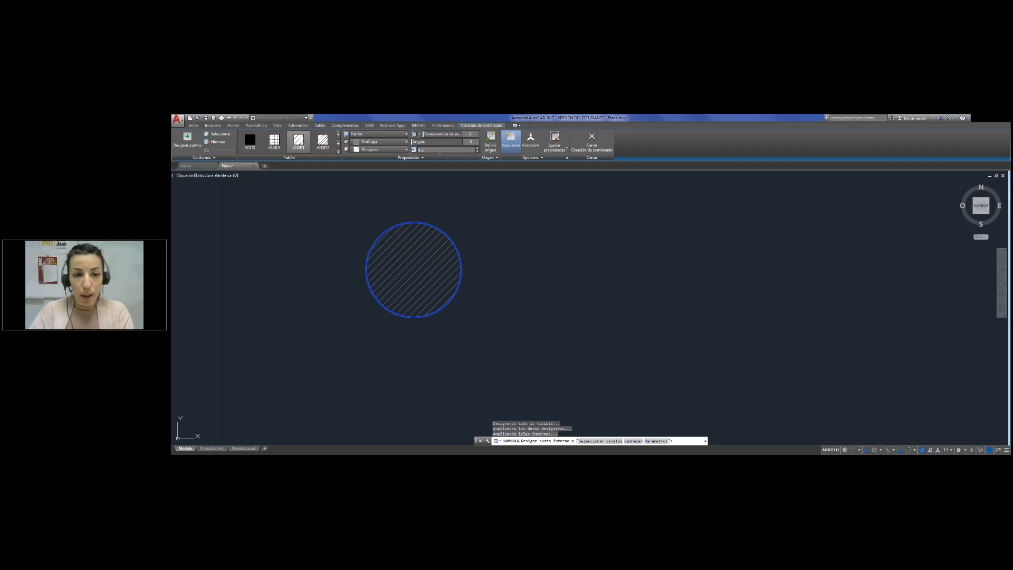
pyautogui.press('Escape')
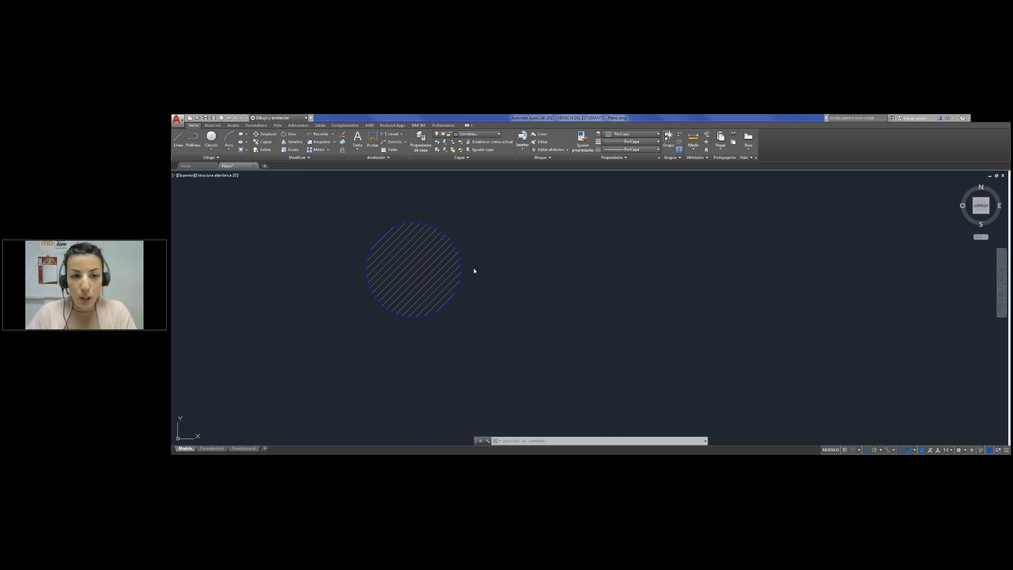
# Set the angle of the circle's hatch to 45
pyautogui.click(417, 263)
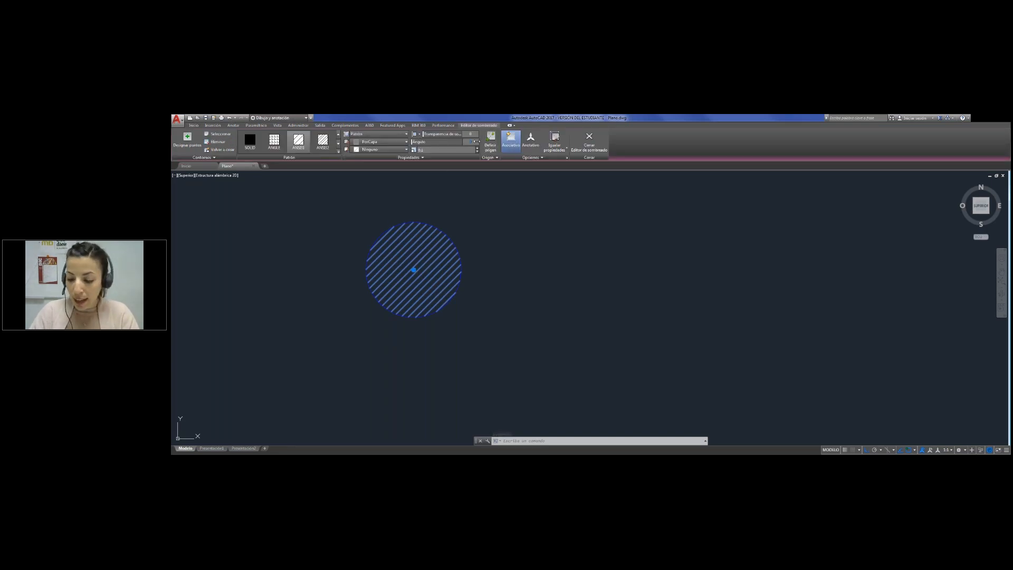
pyautogui.press('Return')
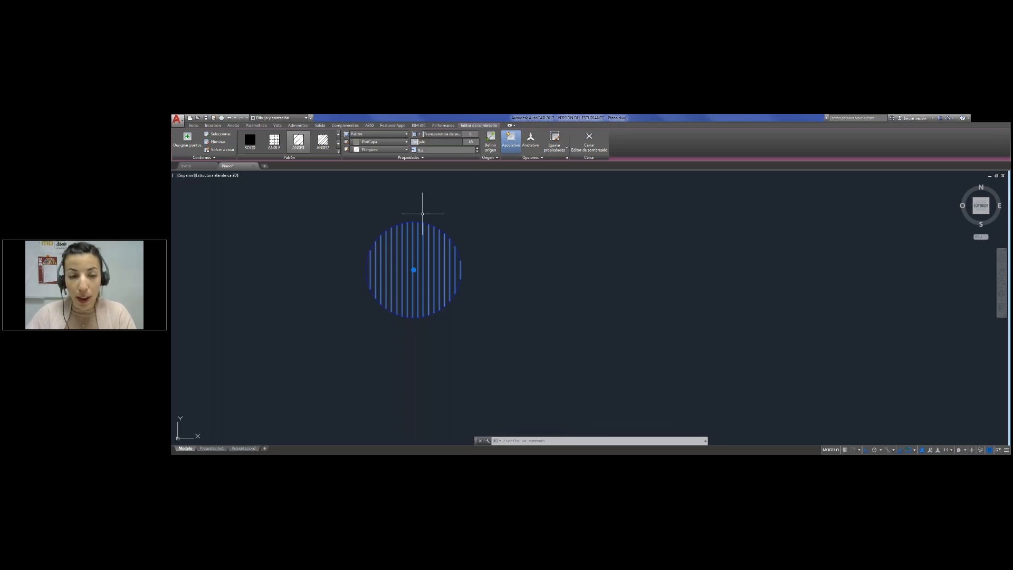
pyautogui.press('Escape')
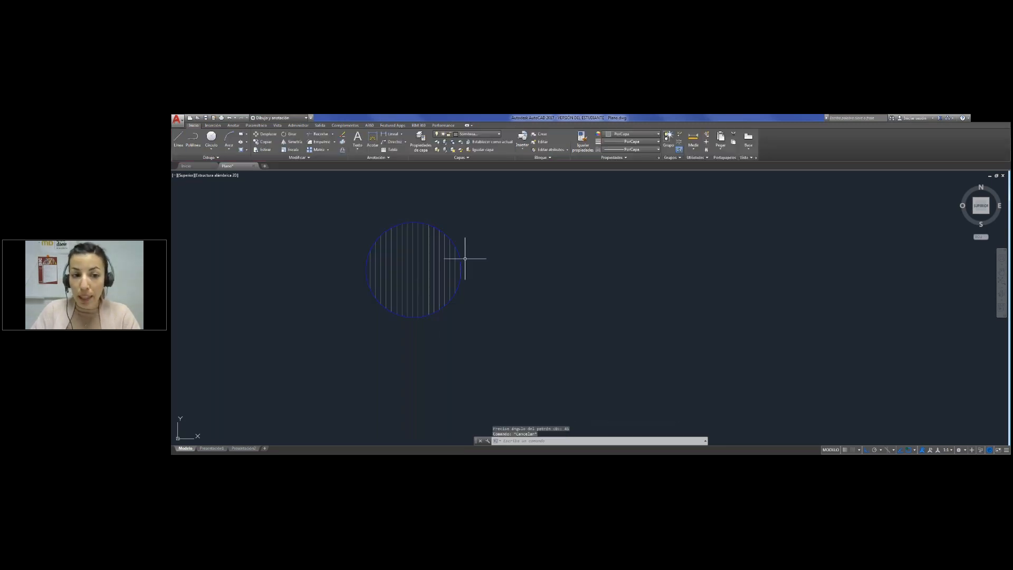
# Set the angle of the circle's hatch back to 0
pyautogui.click(395, 230)
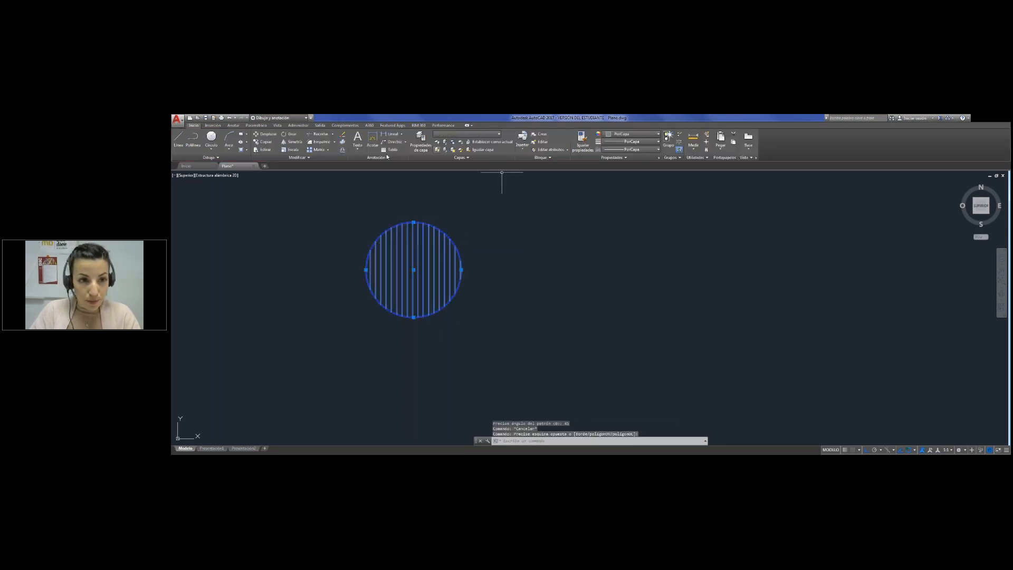
pyautogui.press('Escape')
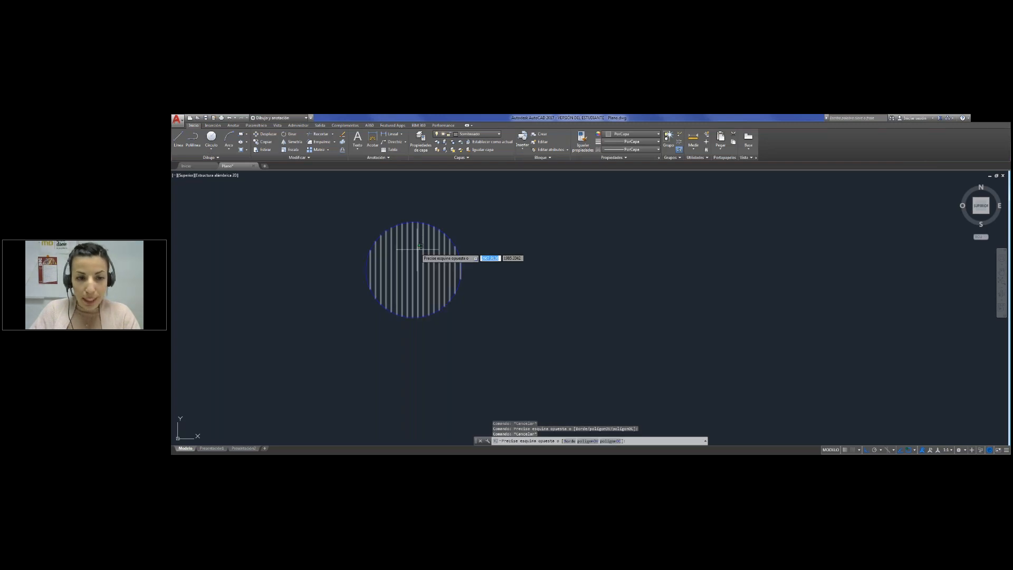
pyautogui.click(418, 249)
pyautogui.rightClick(417, 256)
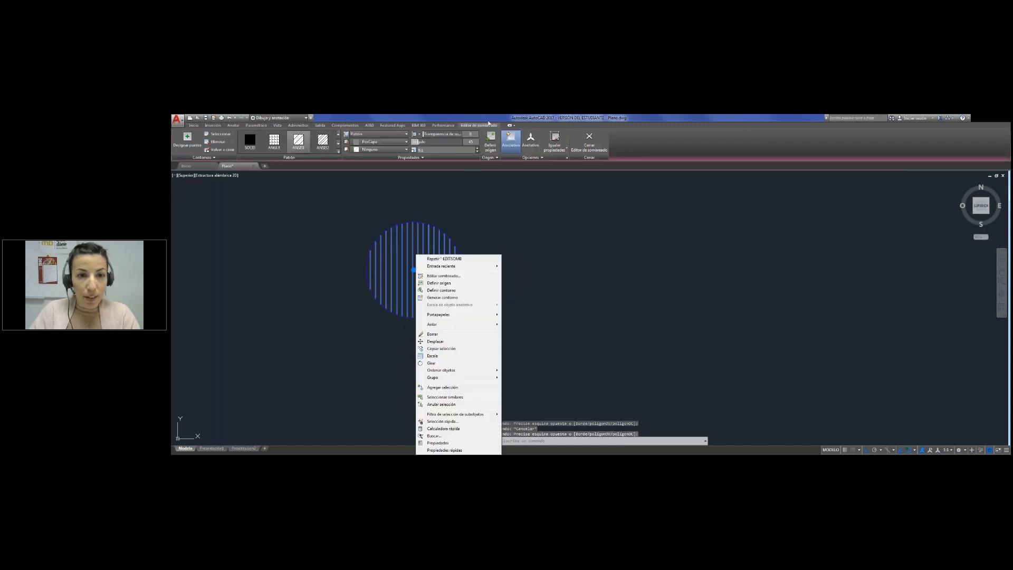
pyautogui.click(475, 142)
pyautogui.write('0')
pyautogui.press('Return')
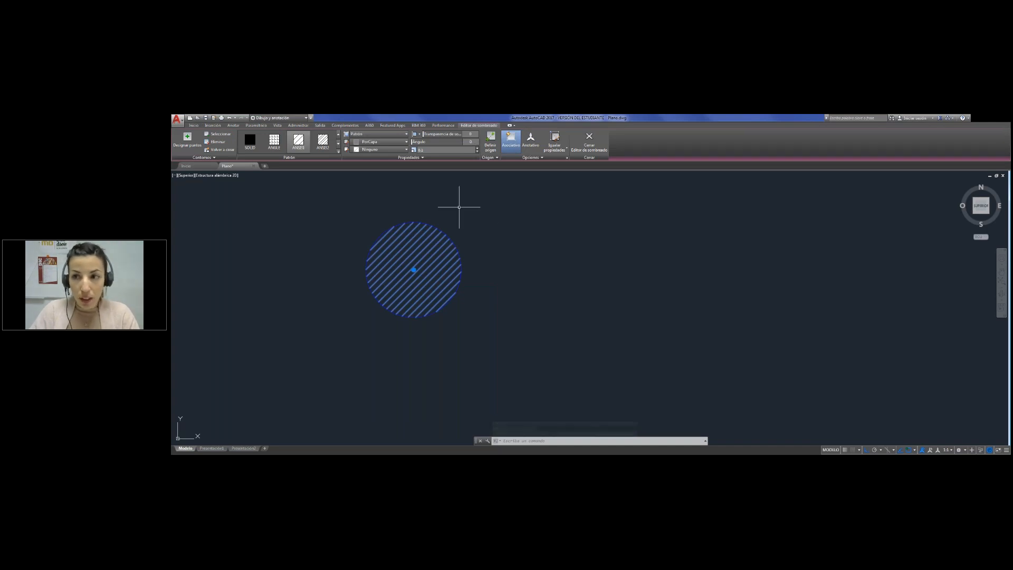
pyautogui.press('Escape')
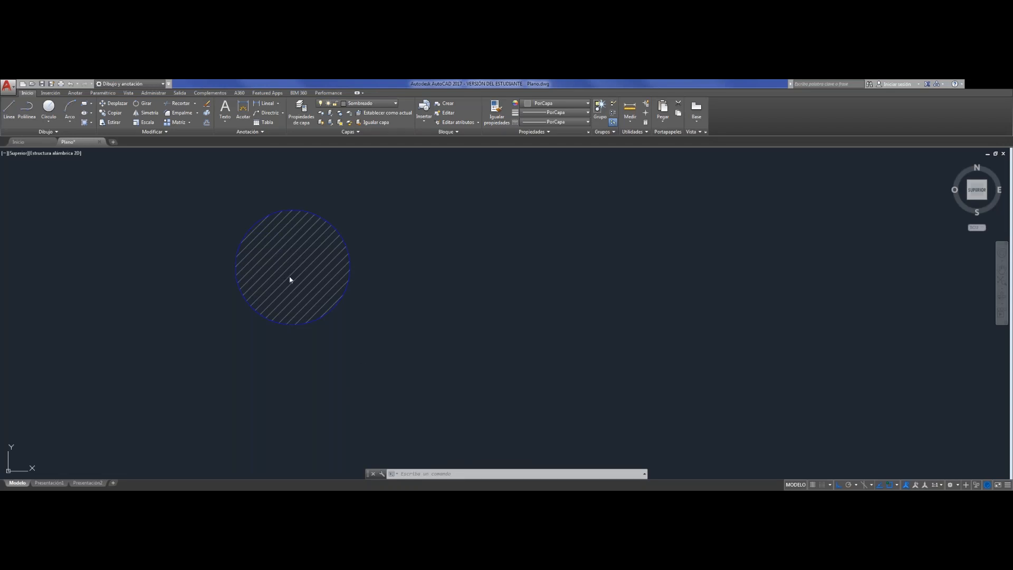
# Open the hatch editing dialog for the circle's hatch, review its settings and close it without changes
pyautogui.click(280, 249)
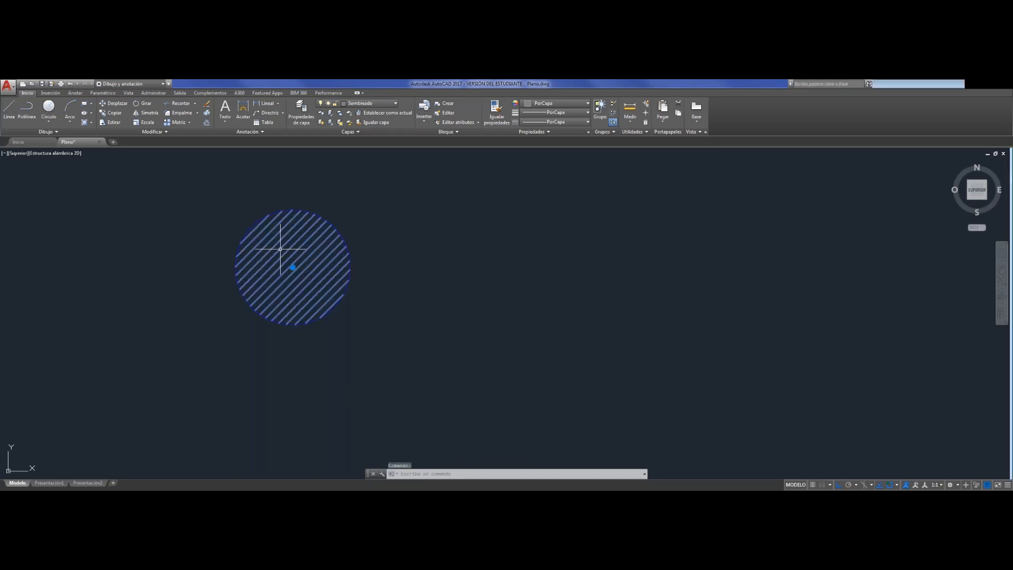
pyautogui.rightClick(321, 249)
pyautogui.click(359, 275)
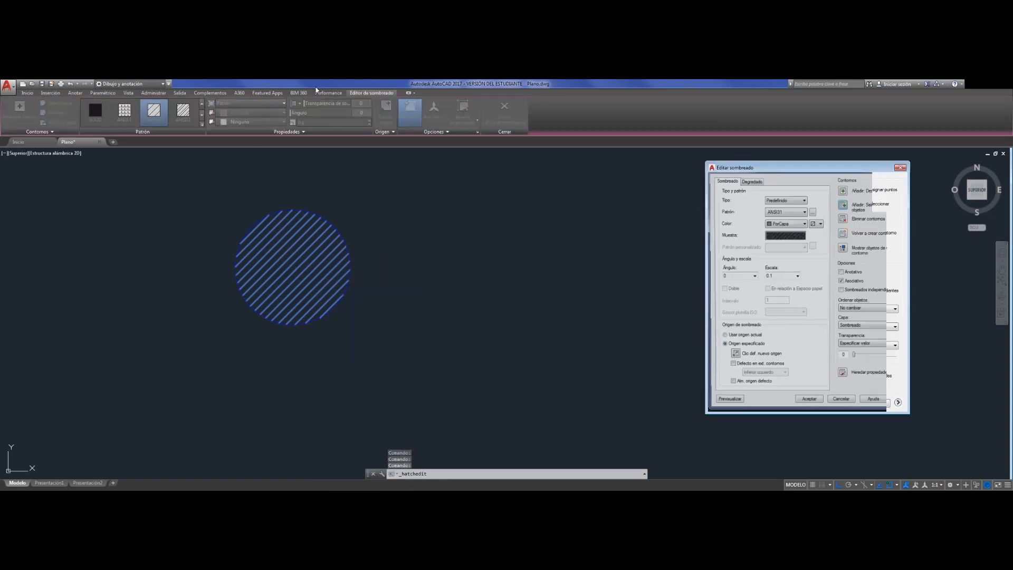
pyautogui.moveTo(903, 168); pyautogui.dragTo(761, 157)
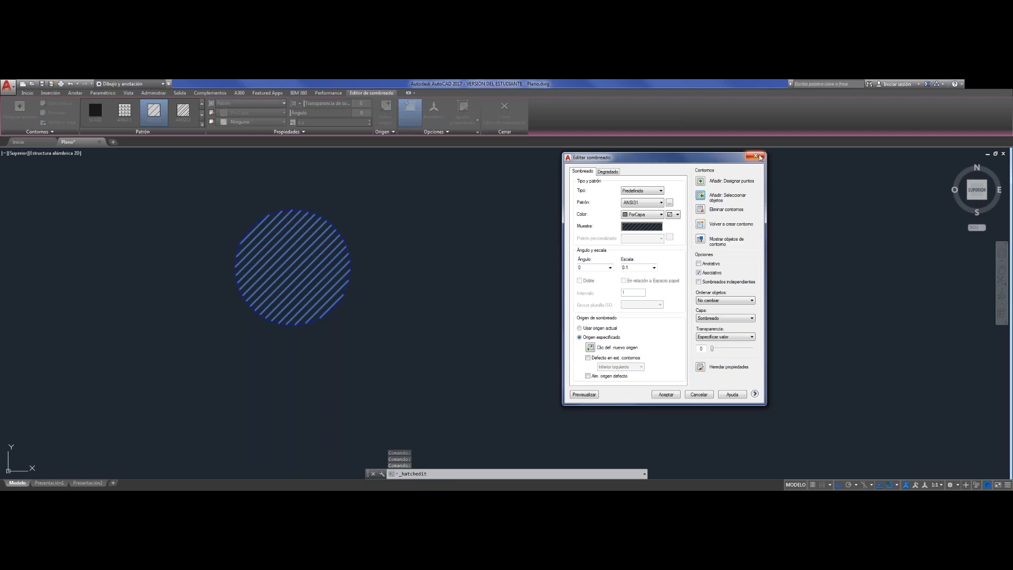
pyautogui.click(761, 158)
pyautogui.click(317, 231)
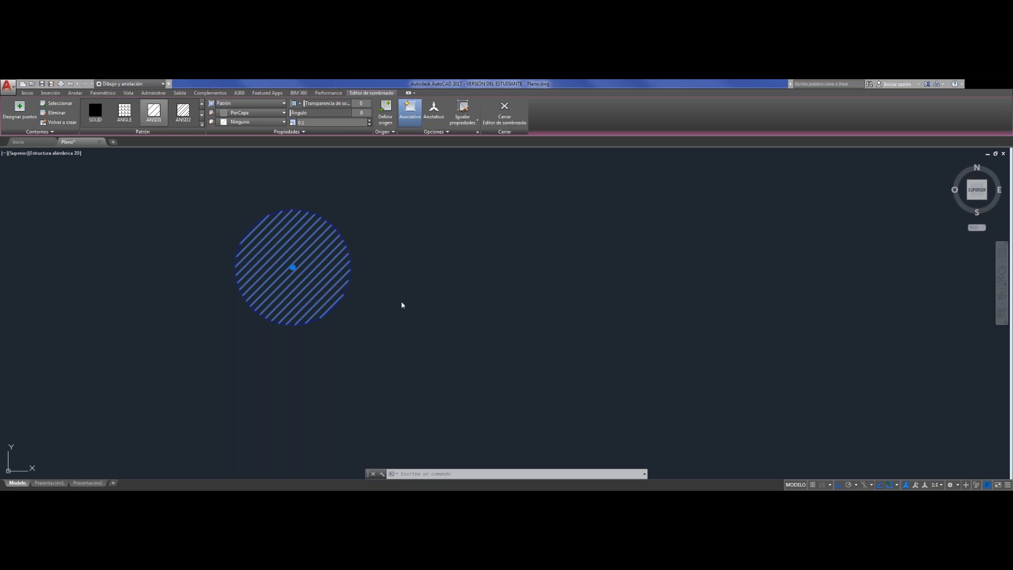
pyautogui.press('Escape')
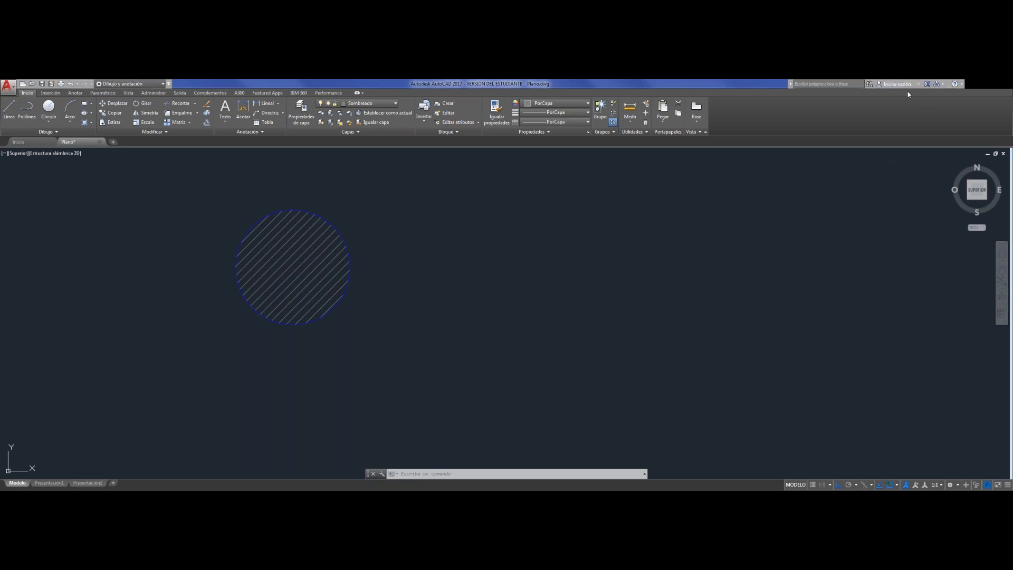
# Delete the circle together with its hatch
pyautogui.click(401, 386)
pyautogui.moveTo(284, 242)
pyautogui.mouseDown()
pyautogui.moveTo(205, 180)
pyautogui.moveTo(163, 240)
pyautogui.mouseUp()
pyautogui.press('Delete')
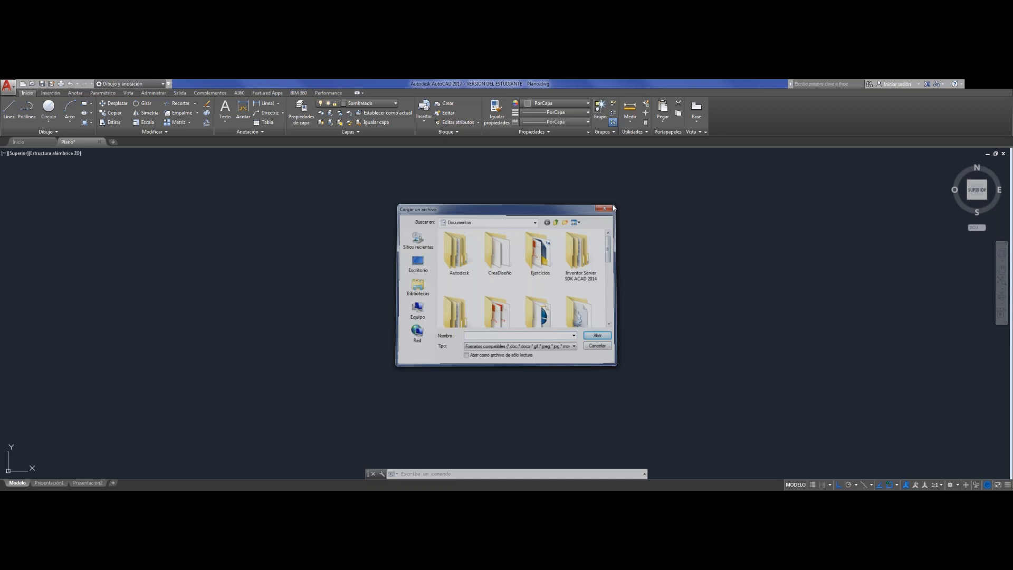
pyautogui.click(611, 209)
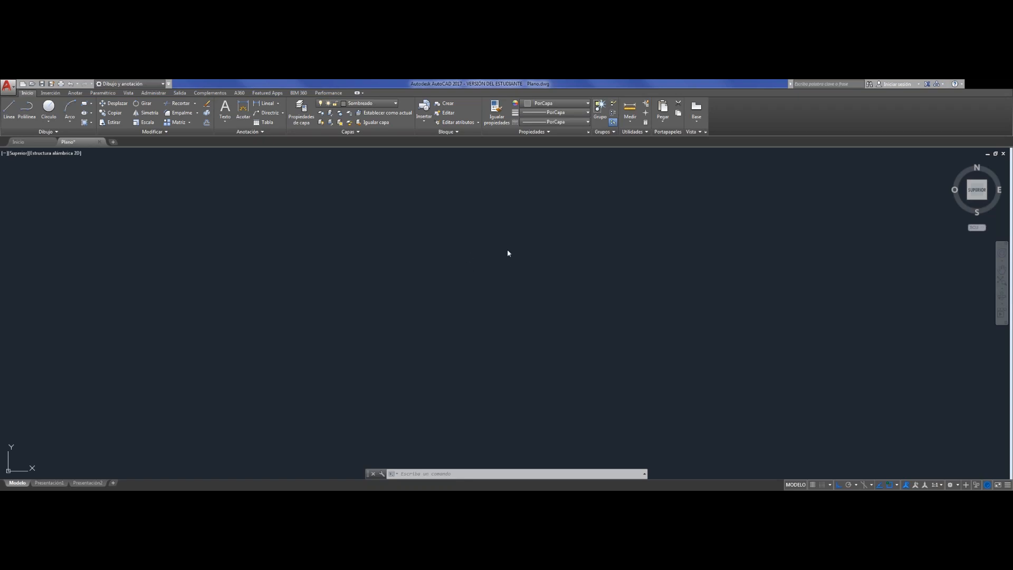
pyautogui.click(596, 337)
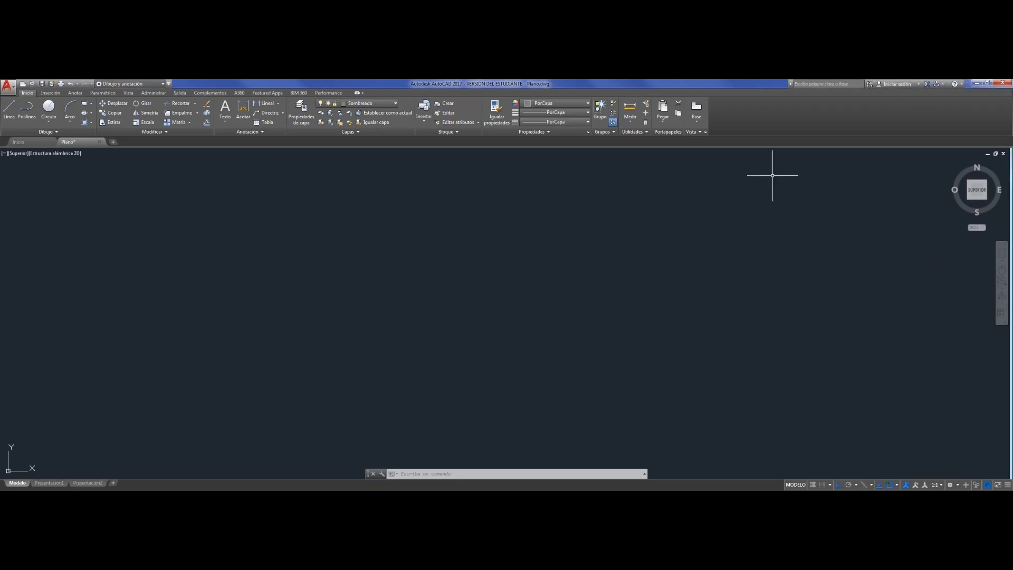
# Make Contorno the current layer and draw a 3.20 vertical line upward, continuing with a 4.49 horizontal line to the right
pyautogui.click(383, 103)
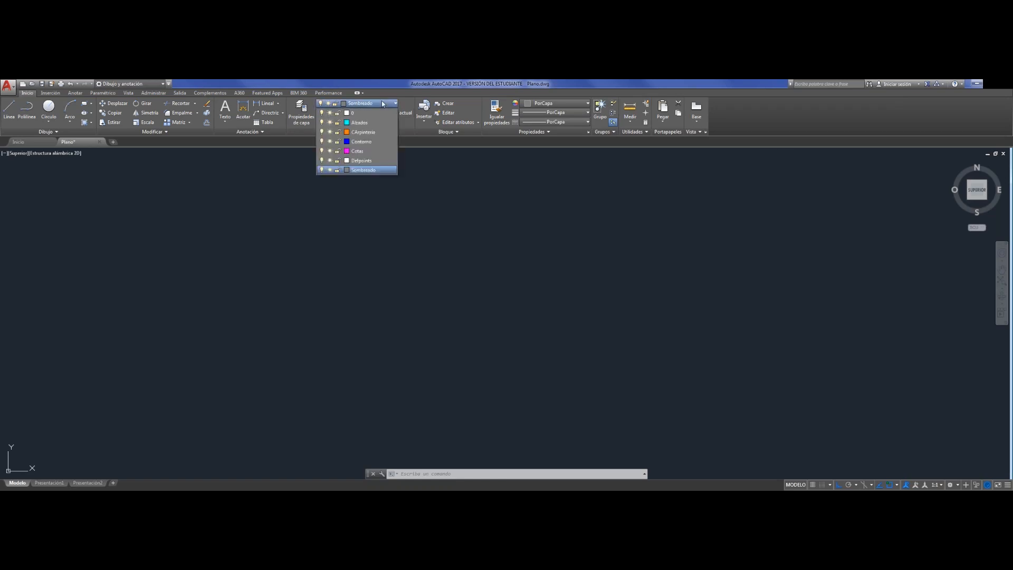
pyautogui.click(360, 142)
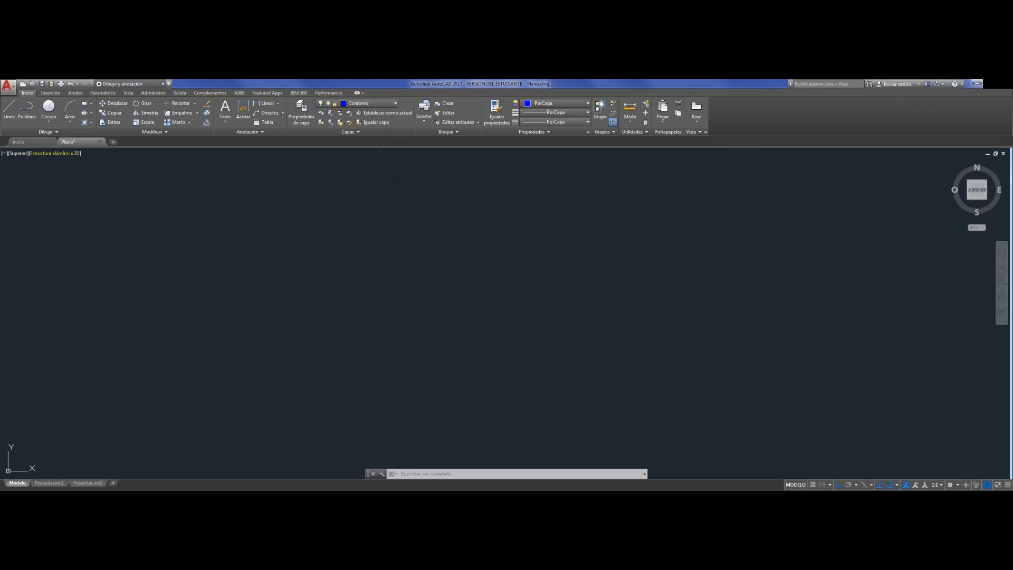
pyautogui.click(9, 108)
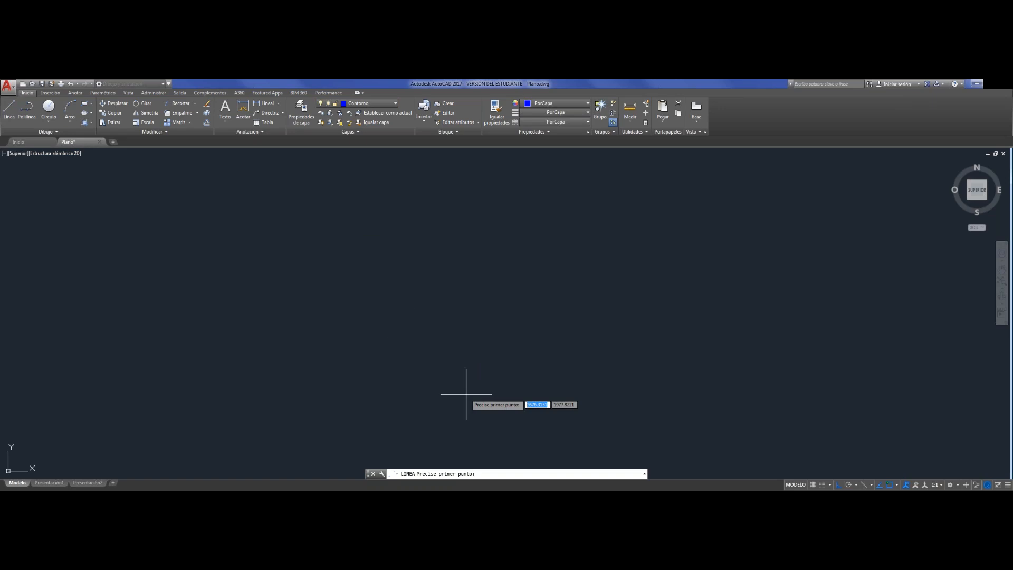
pyautogui.click(455, 384)
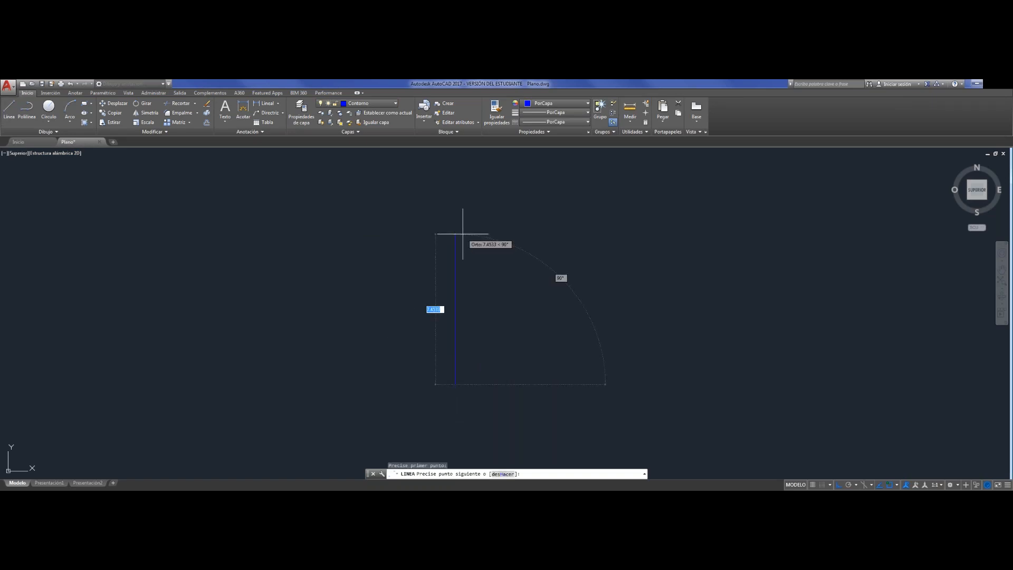
pyautogui.write('3.20')
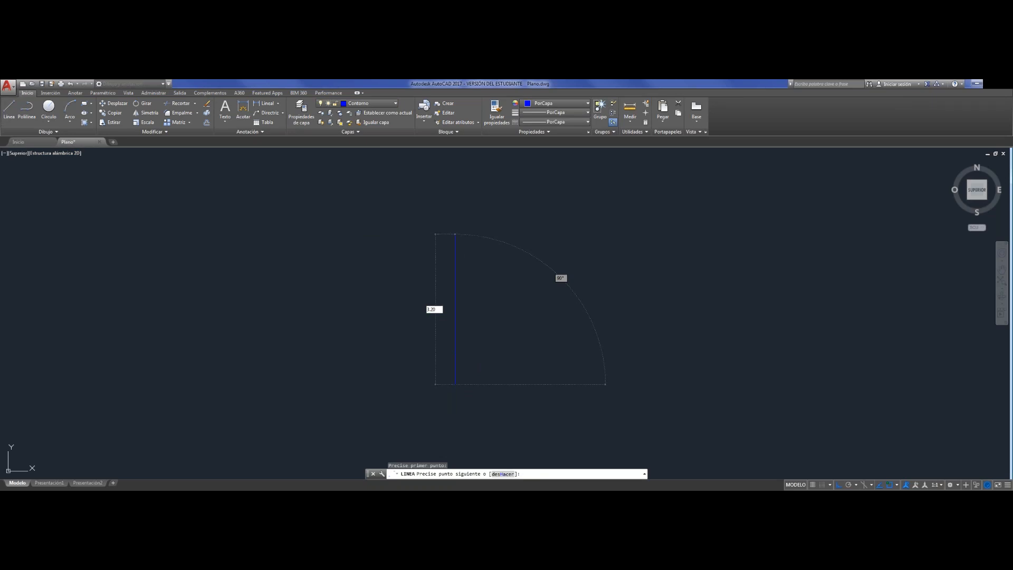
pyautogui.press('Return')
pyautogui.write('4.49')
pyautogui.press('Return')
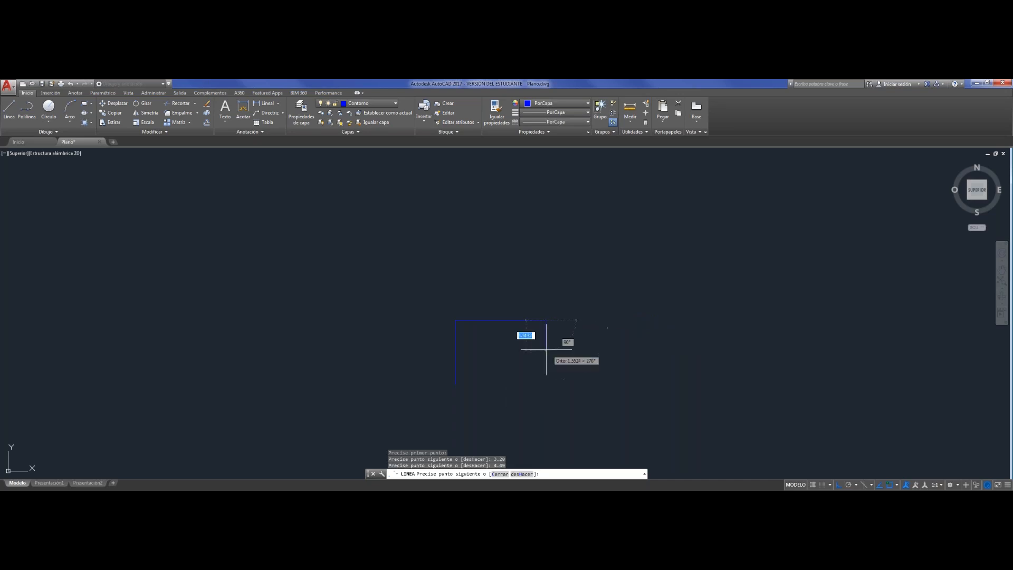
pyautogui.press('Escape')
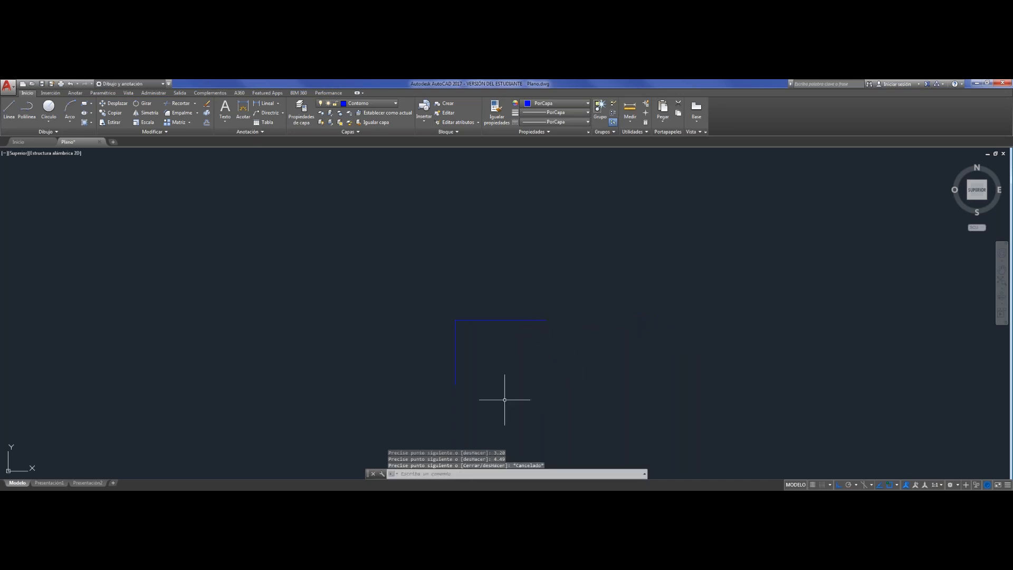
# Draw a short horizontal line to the right from the lower end of the vertical line
pyautogui.scroll(-2, 552, 349)
pyautogui.scroll(3, 547, 336)
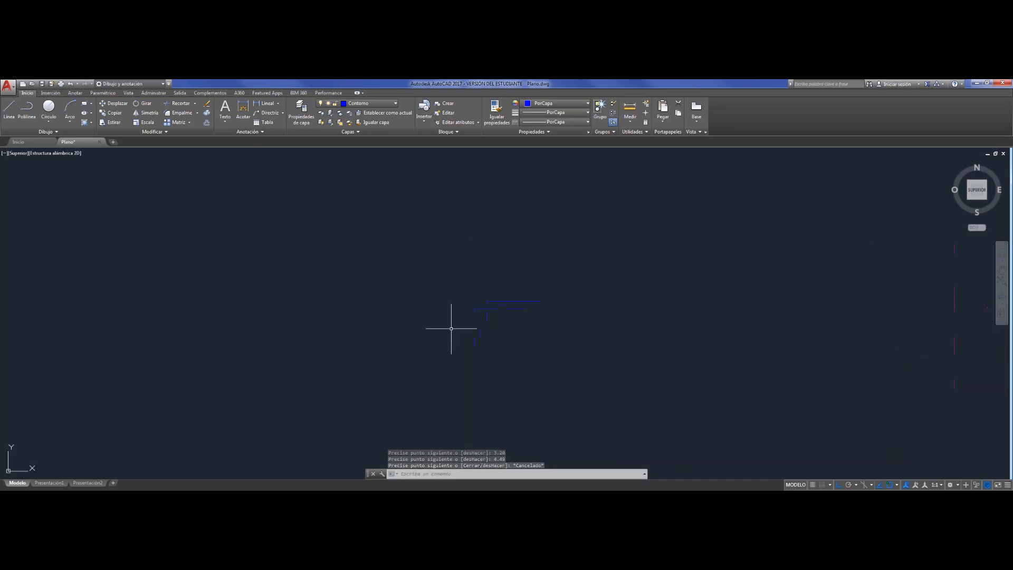
pyautogui.scroll(4, 635, 323)
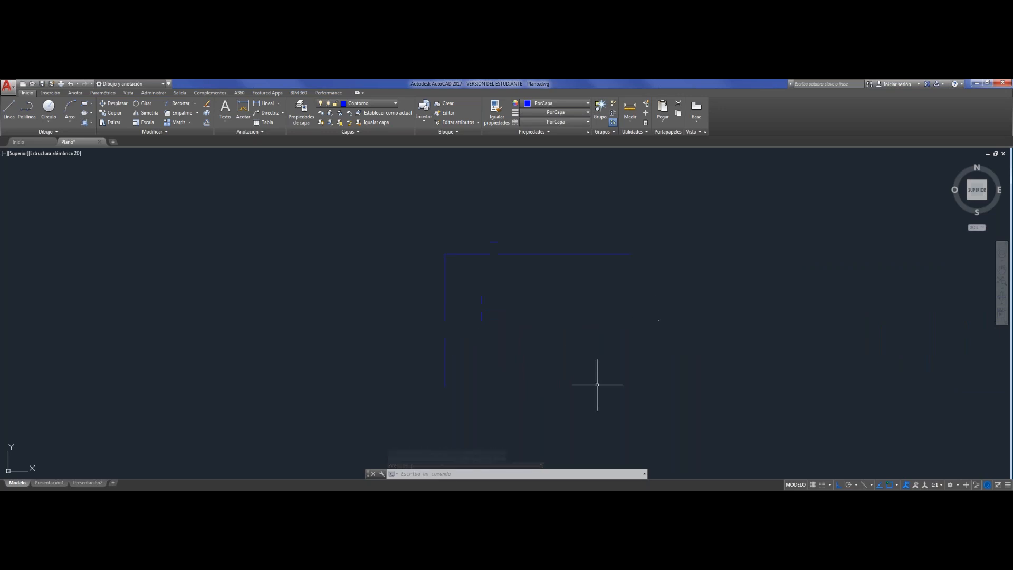
pyautogui.moveTo(594, 385)
pyautogui.mouseDown(button='middle')
pyautogui.moveTo(544, 371)
pyautogui.moveTo(532, 342)
pyautogui.mouseUp(button='middle')
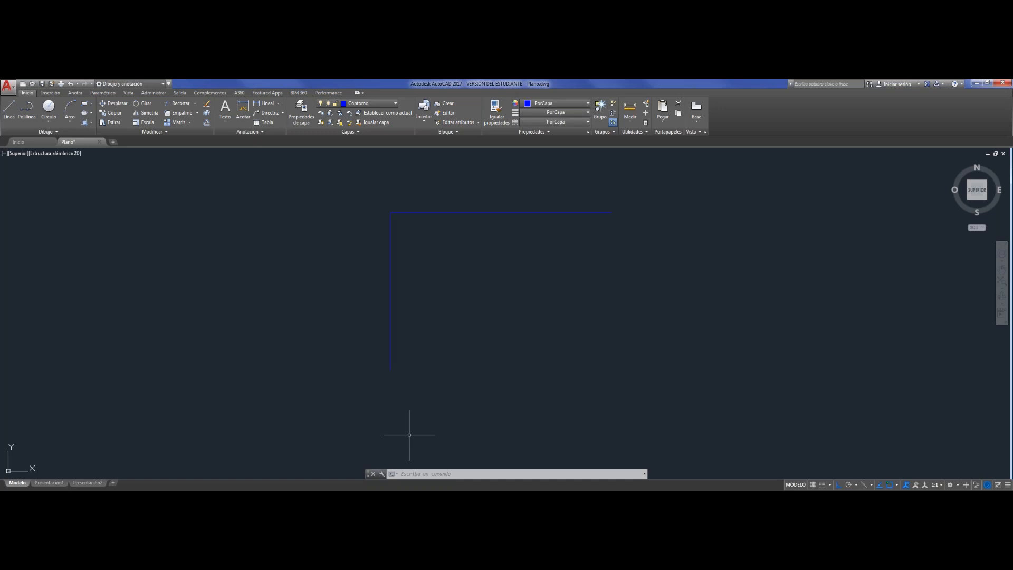
pyautogui.click(9, 111)
pyautogui.click(391, 370)
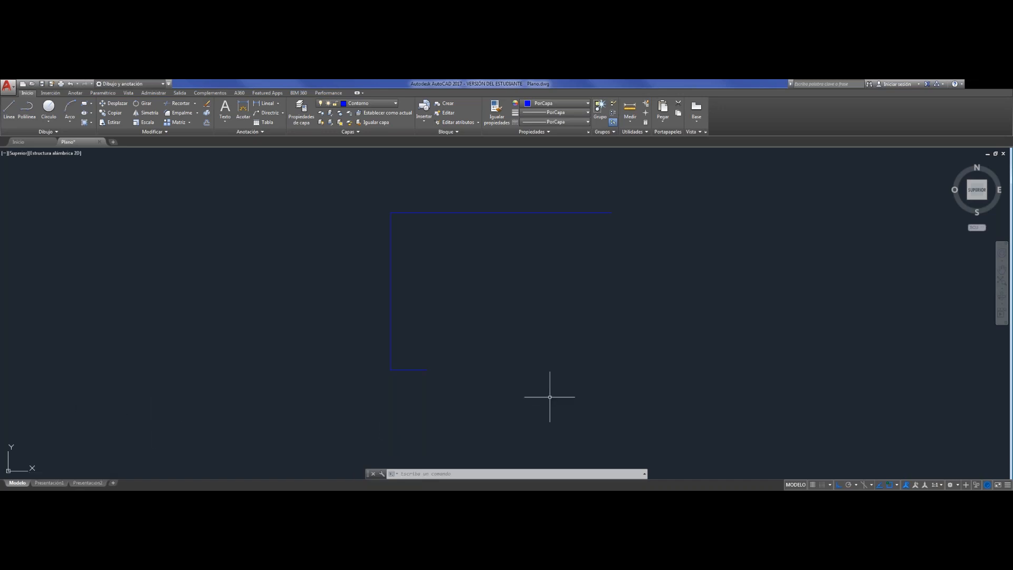
# Draw a 0.92 horizontal line to the right from the free end of the short lower line
pyautogui.click(9, 108)
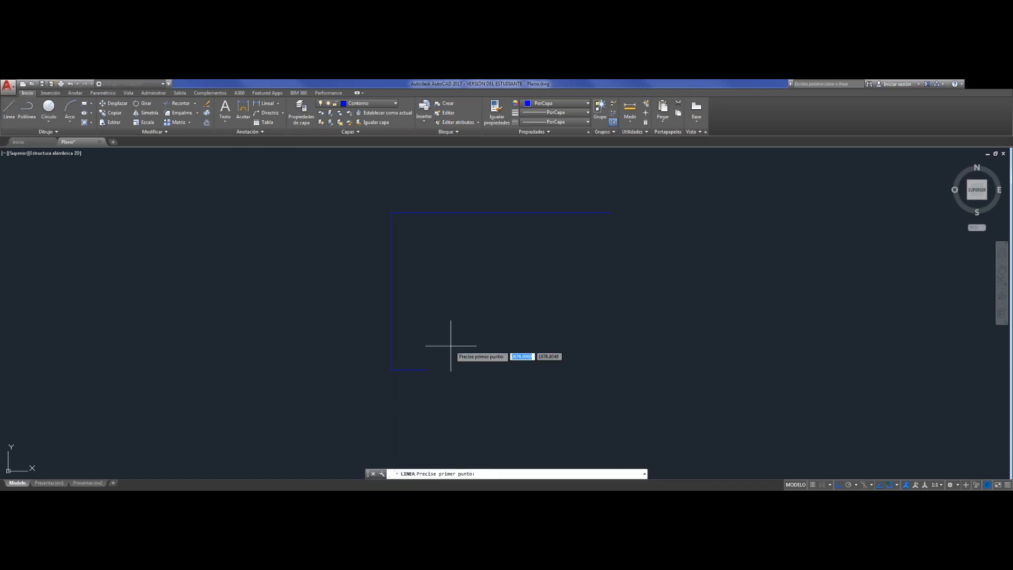
pyautogui.click(427, 370)
pyautogui.write('0.92')
pyautogui.press('Return')
# Continue the lower side with a 2.73 horizontal line and erase the 0.92 segment to leave an opening
pyautogui.write('2.73')
pyautogui.press('Escape')
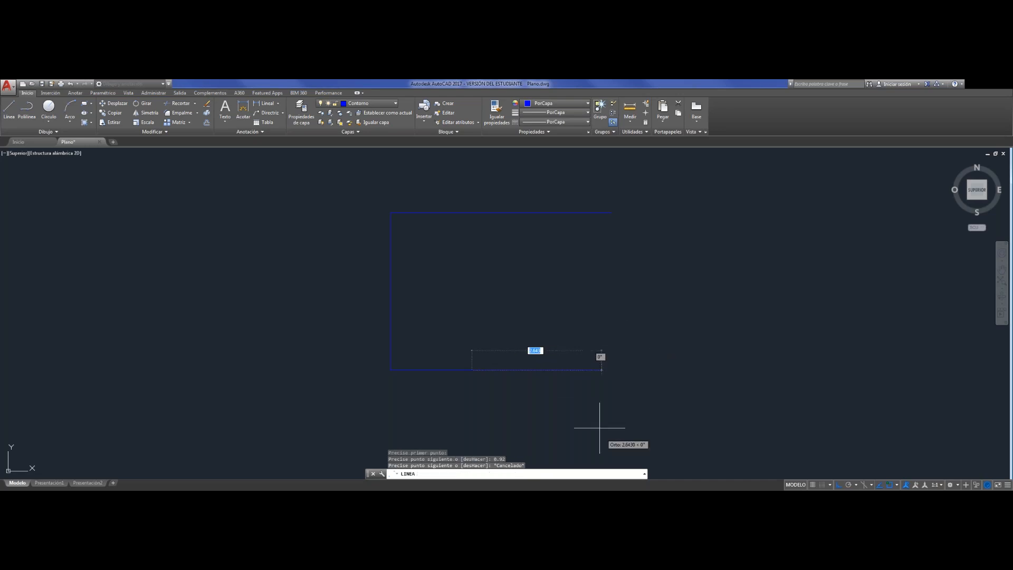
pyautogui.write('3')
pyautogui.press('Return')
pyautogui.press('Escape')
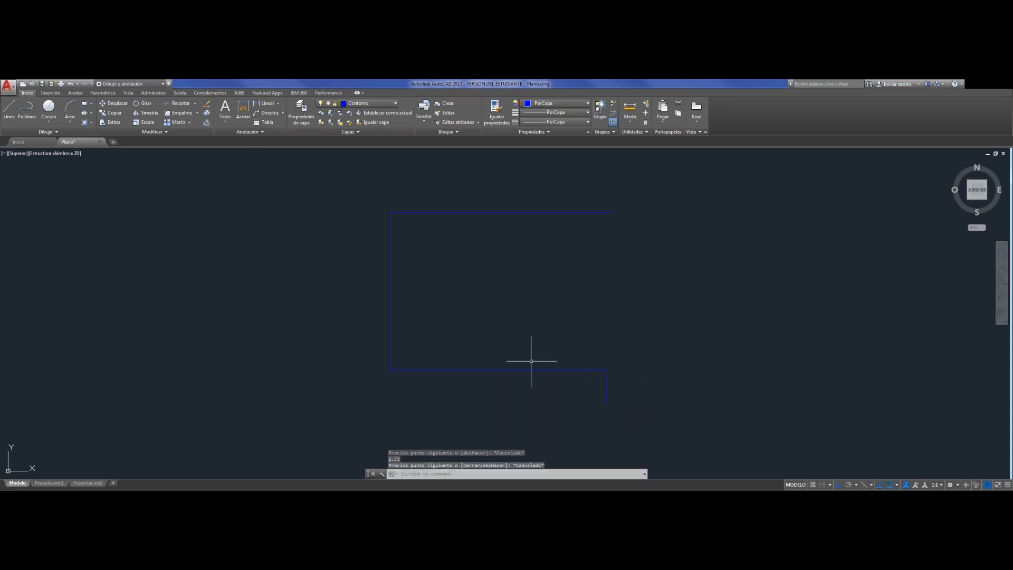
pyautogui.click(442, 371)
pyautogui.press('Delete')
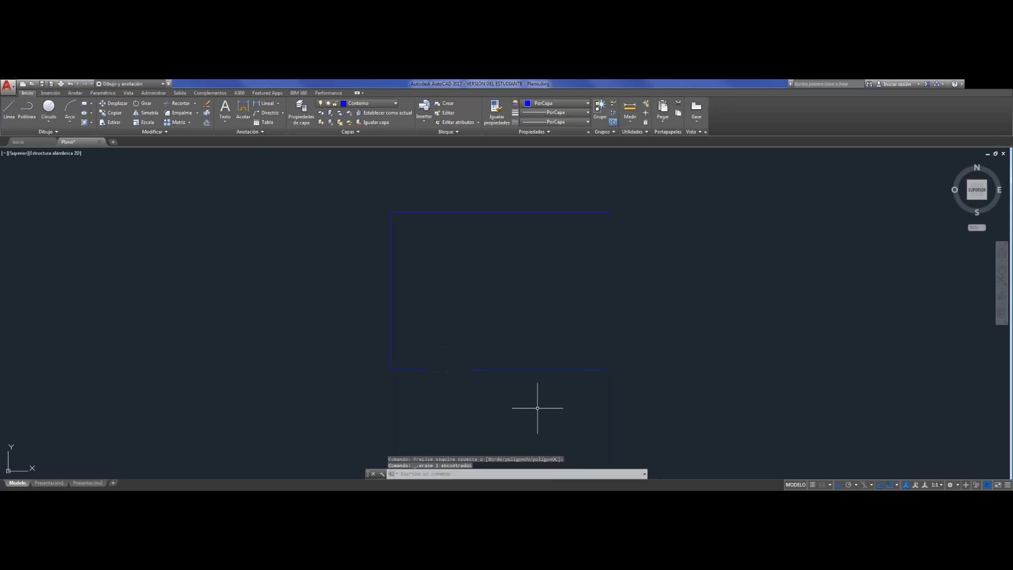
# Close the right side of the room with a line from the lower side's right end to the upper side's right end
pyautogui.write('l')
pyautogui.press('Return')
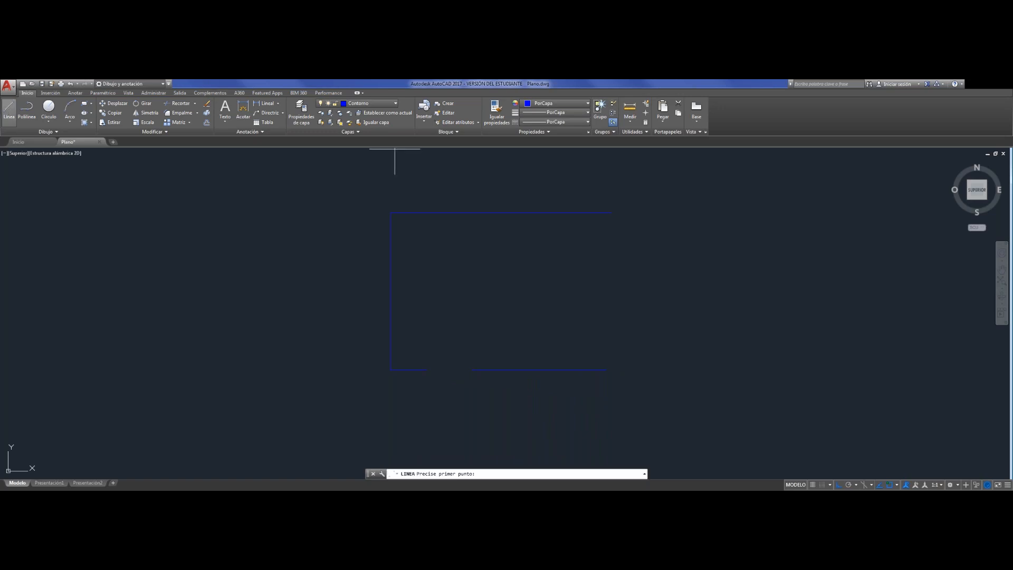
pyautogui.click(607, 370)
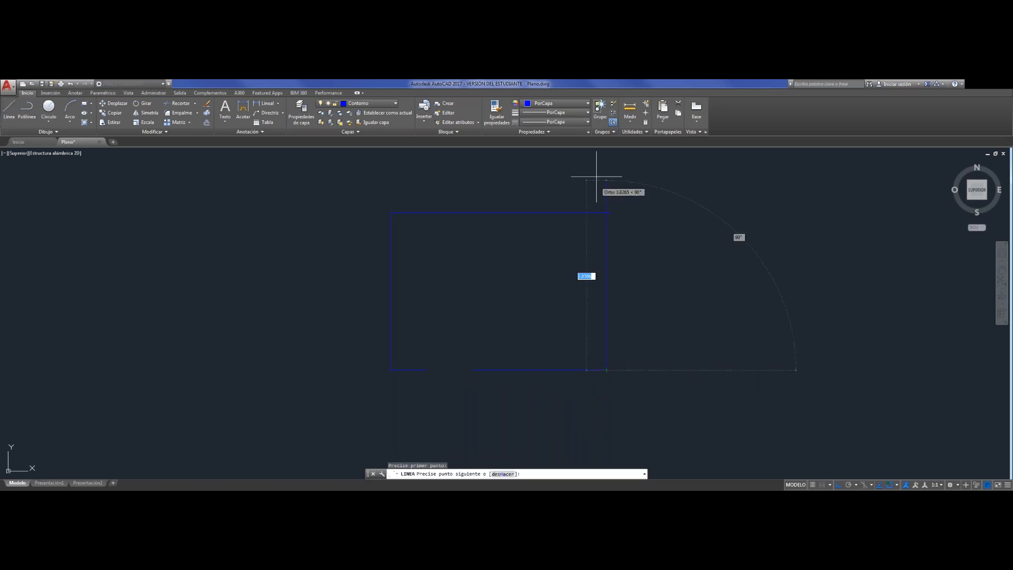
pyautogui.scroll(5, 602, 217)
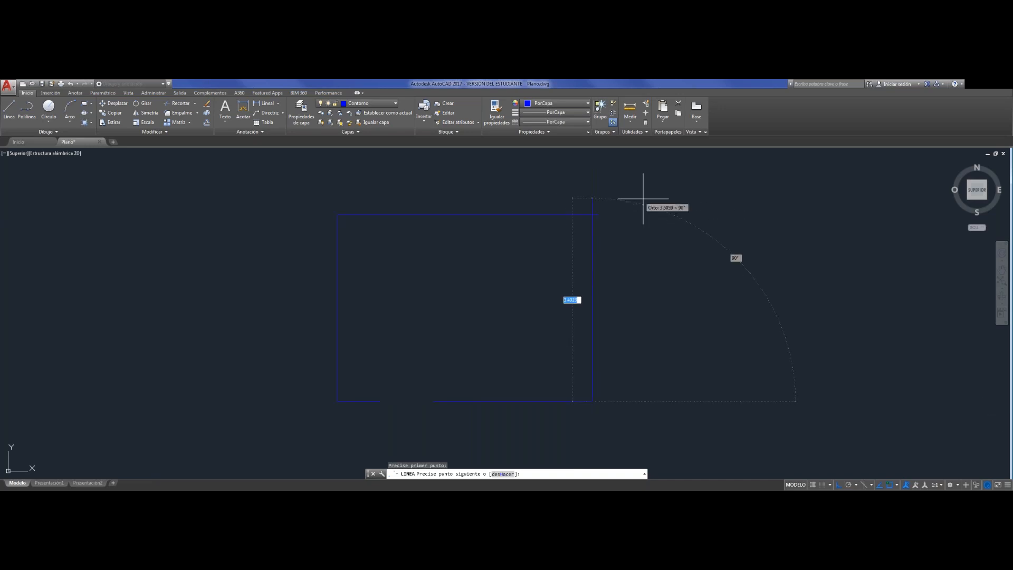
pyautogui.click(599, 215)
pyautogui.press('Escape')
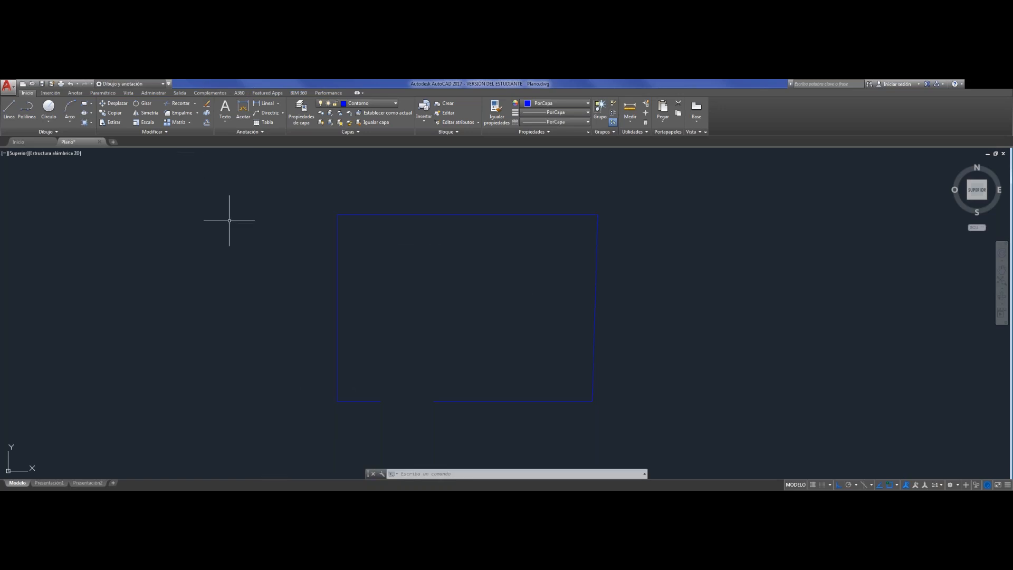
# Offset all five outline segments outward by 0.10 to form the wall thickness
pyautogui.click(206, 123)
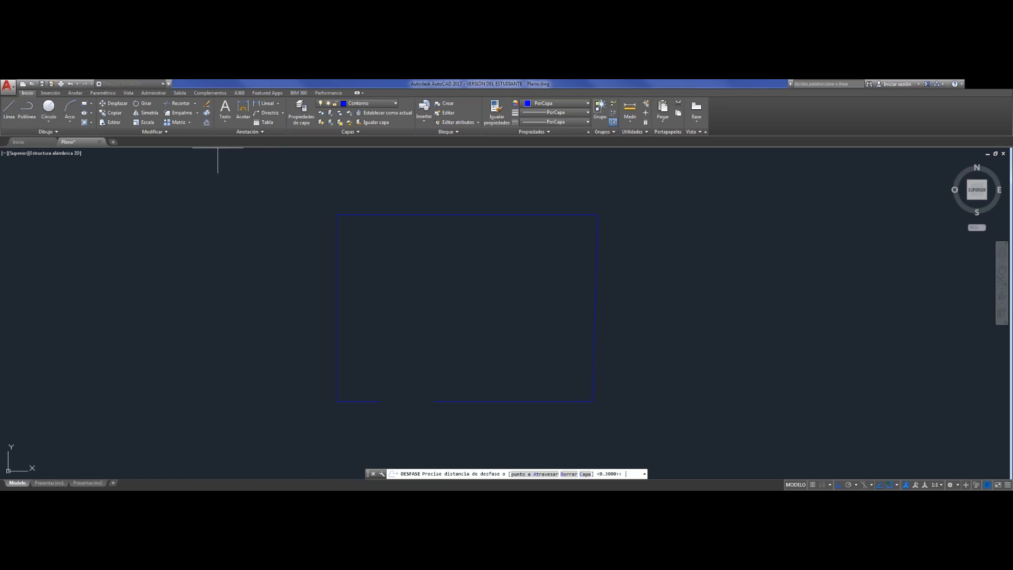
pyautogui.write('0.10')
pyautogui.press('Return')
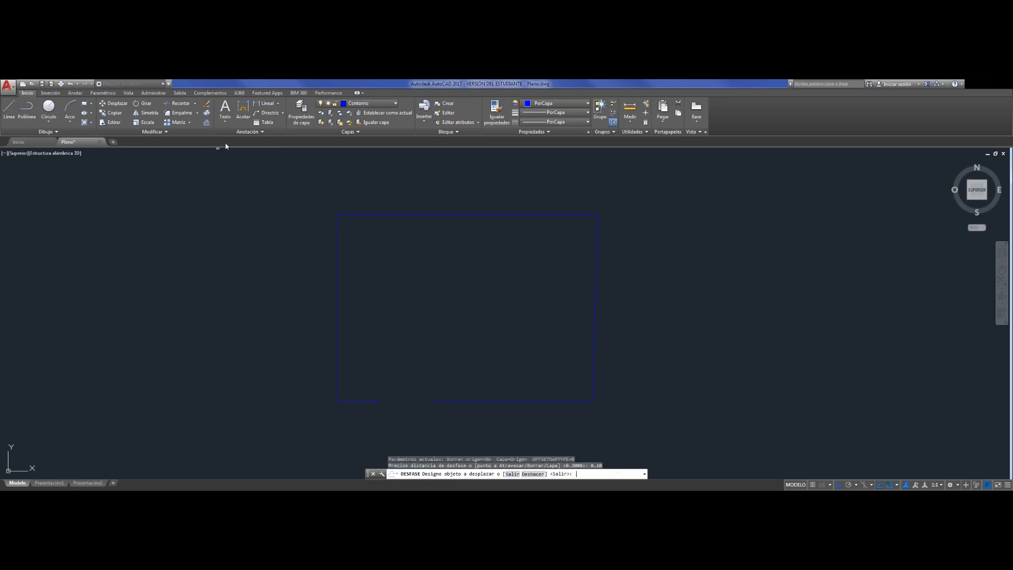
pyautogui.click(372, 401)
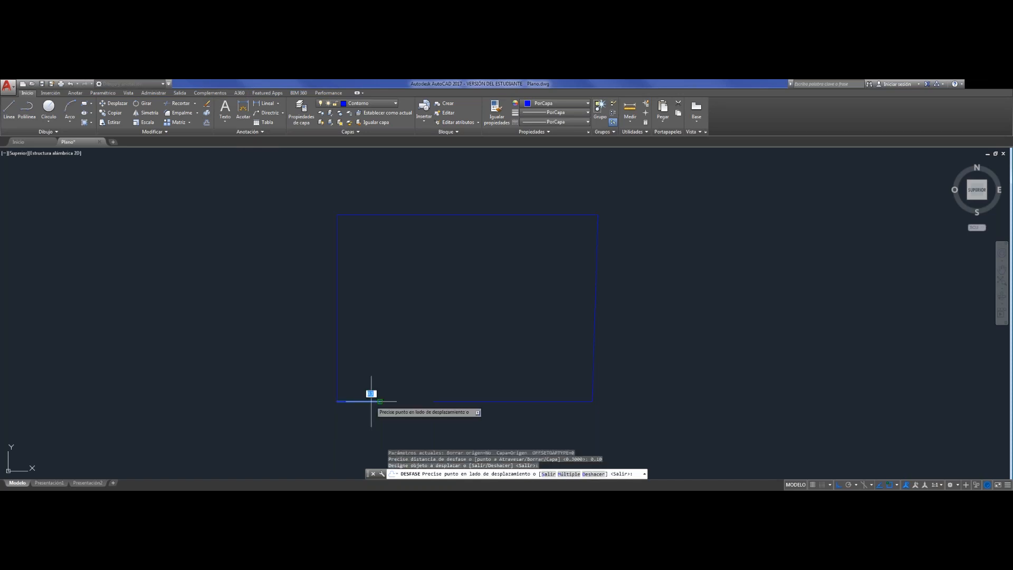
pyautogui.click(351, 383)
pyautogui.click(337, 375)
pyautogui.click(317, 355)
pyautogui.click(443, 215)
pyautogui.click(444, 204)
pyautogui.click(596, 296)
pyautogui.click(623, 297)
pyautogui.click(519, 402)
pyautogui.click(520, 418)
pyautogui.press('Escape')
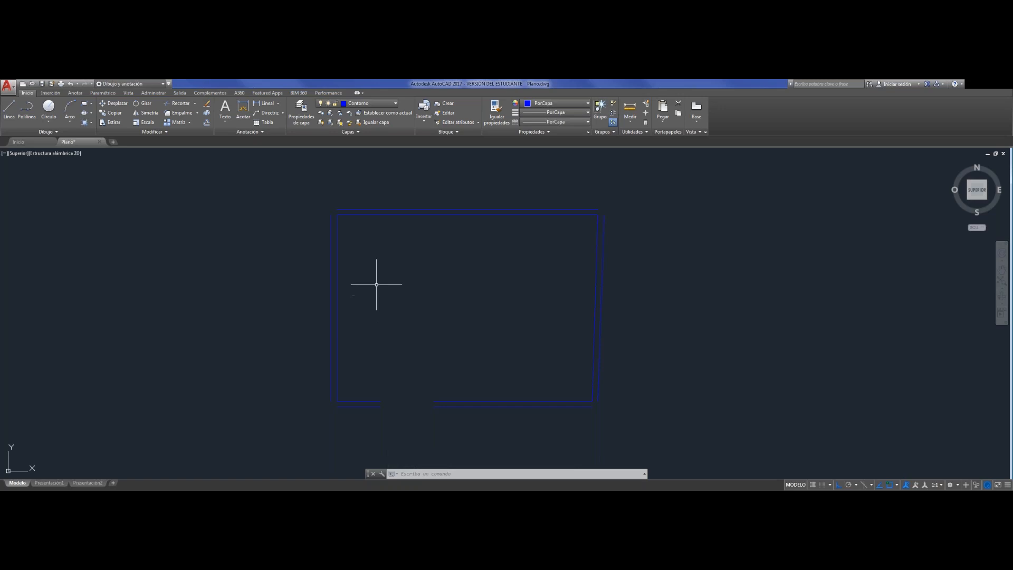
# Stretch the outer left wall line vertically past the outer top and bottom lines at both ends
pyautogui.click(332, 223)
pyautogui.click(330, 215)
pyautogui.click(331, 185)
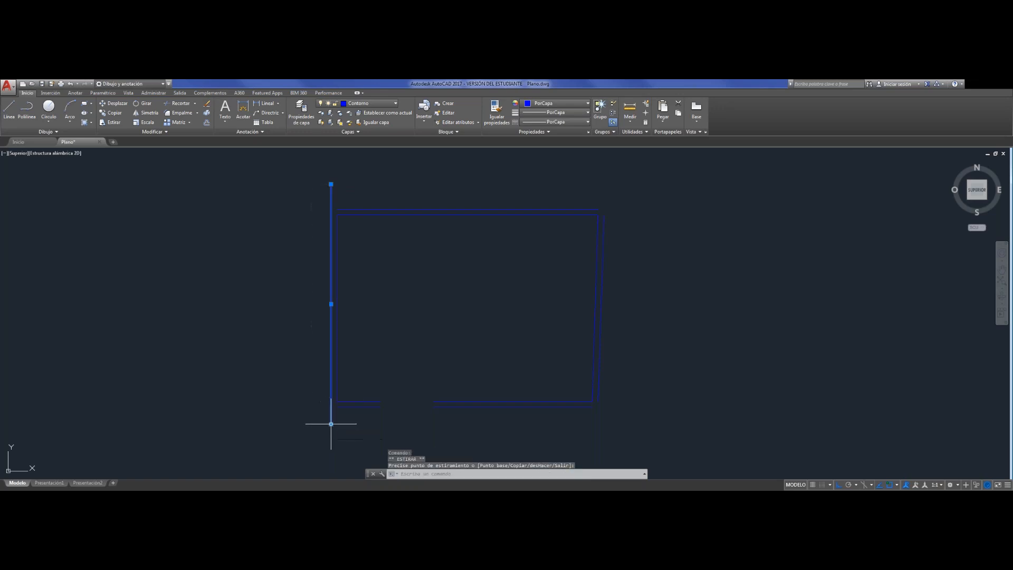
pyautogui.press('Escape')
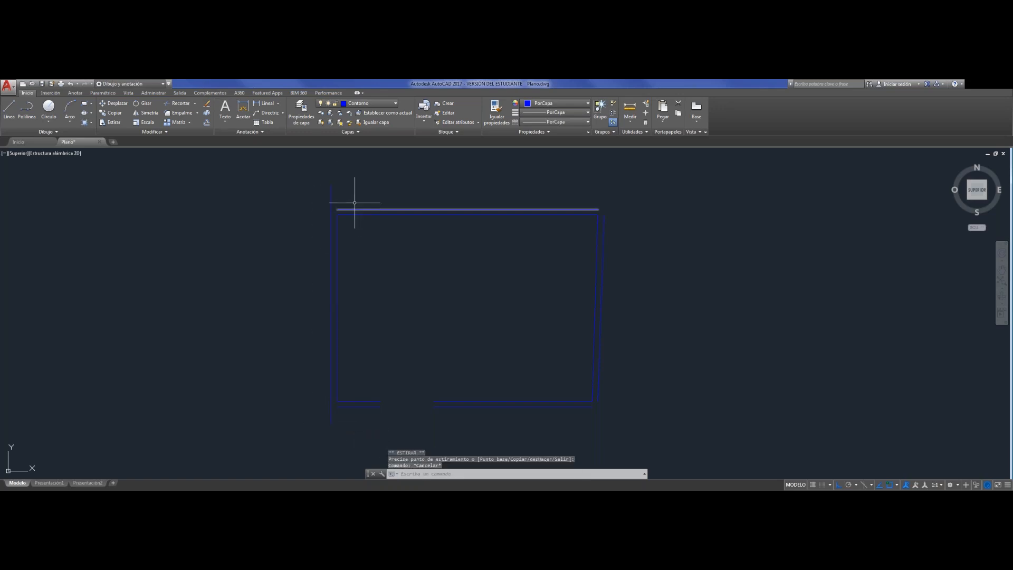
# Extend the left ends of the outer top line and outer bottom-left line to the outer left wall line
pyautogui.click(195, 104)
pyautogui.click(185, 131)
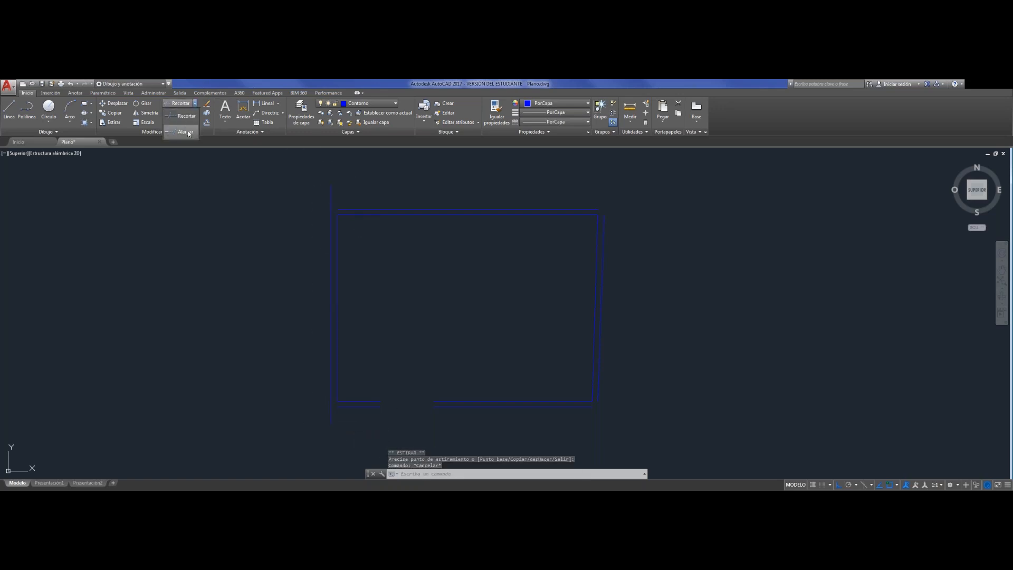
pyautogui.click(371, 190)
pyautogui.click(319, 179)
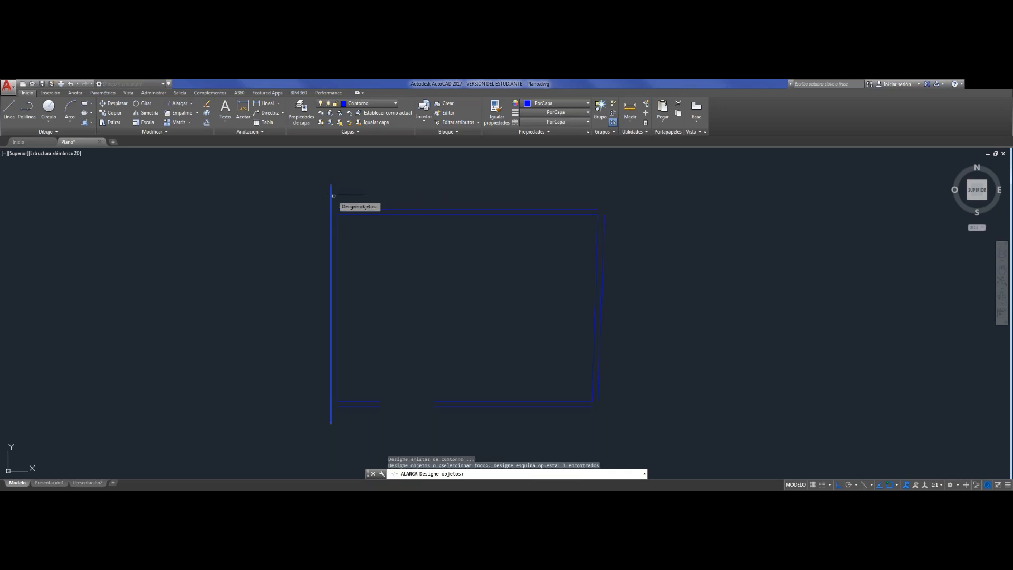
pyautogui.press('Return')
pyautogui.click(351, 209)
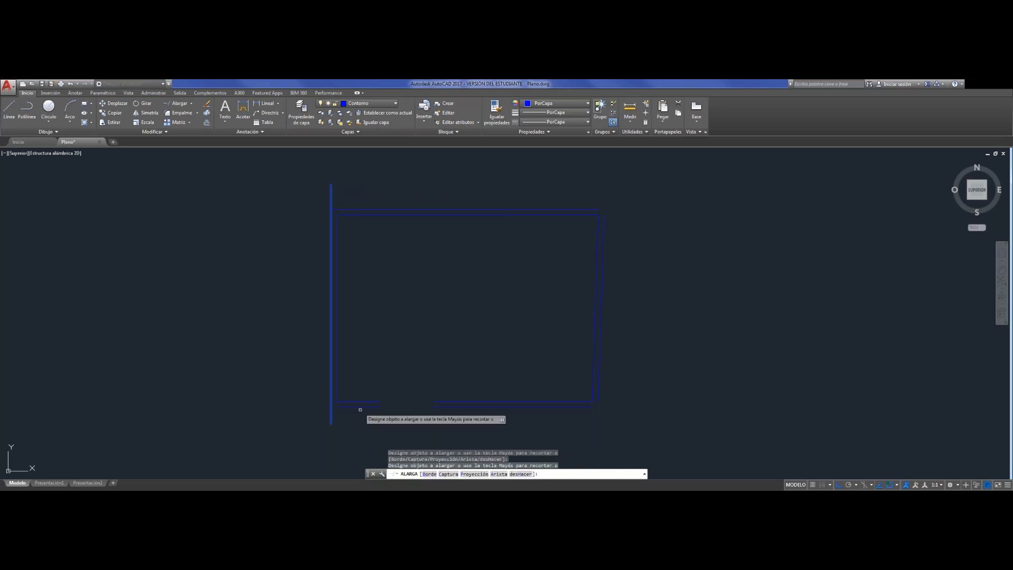
pyautogui.press('Return')
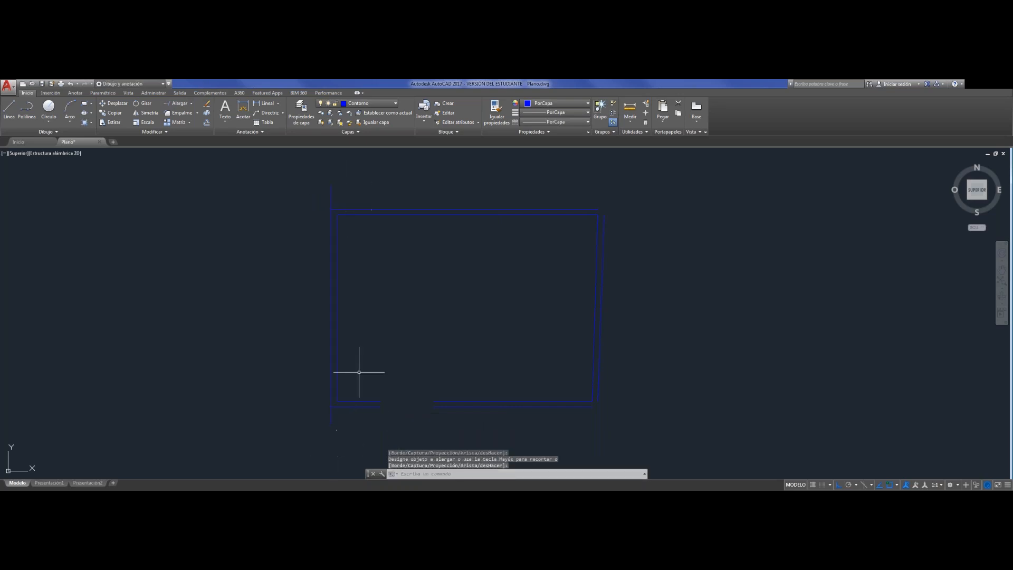
# Trim the overhangs of the outer left wall line at the outer top and bottom lines
pyautogui.click(193, 104)
pyautogui.click(179, 118)
pyautogui.click(355, 208)
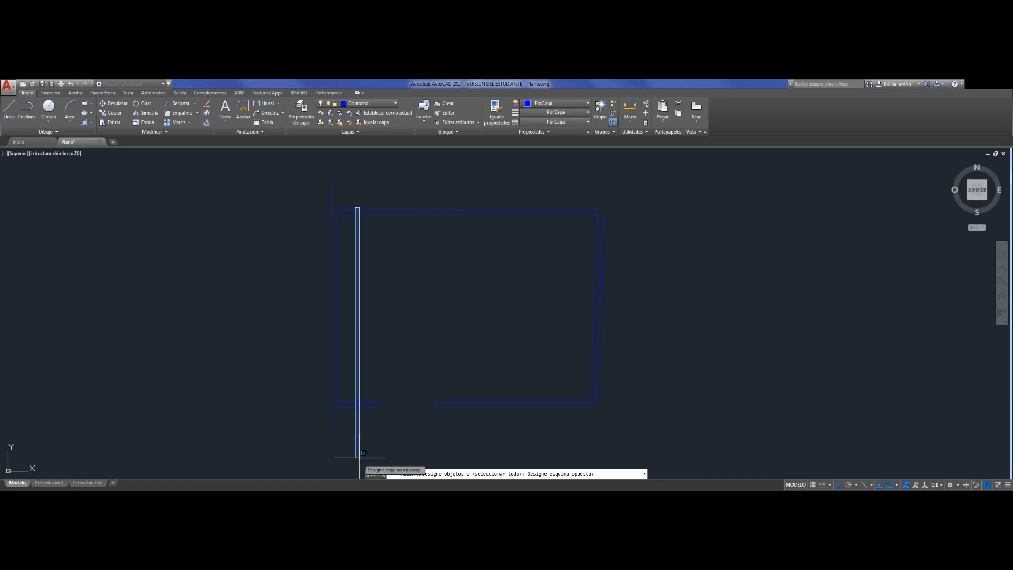
pyautogui.click(345, 451)
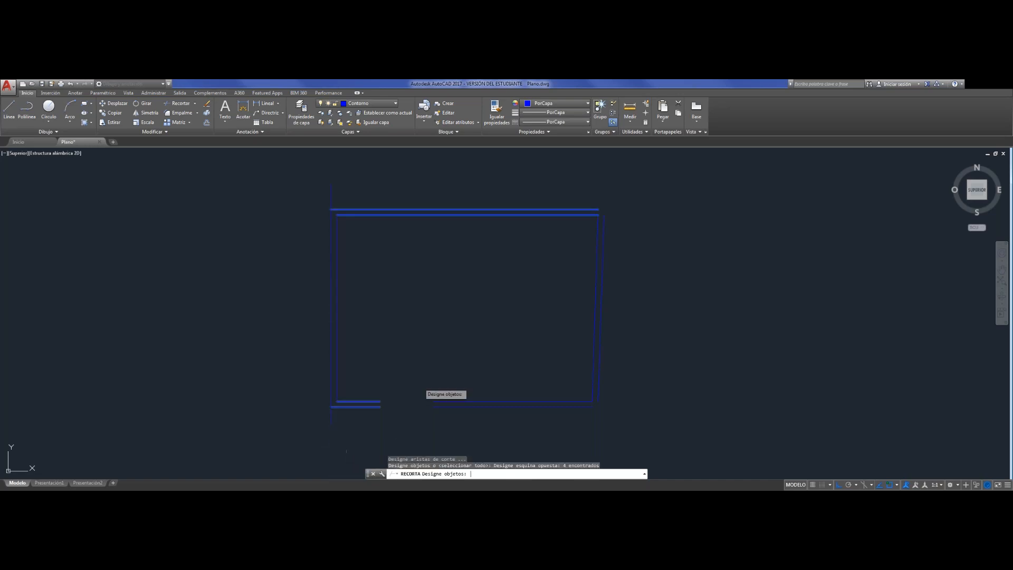
pyautogui.press('Return')
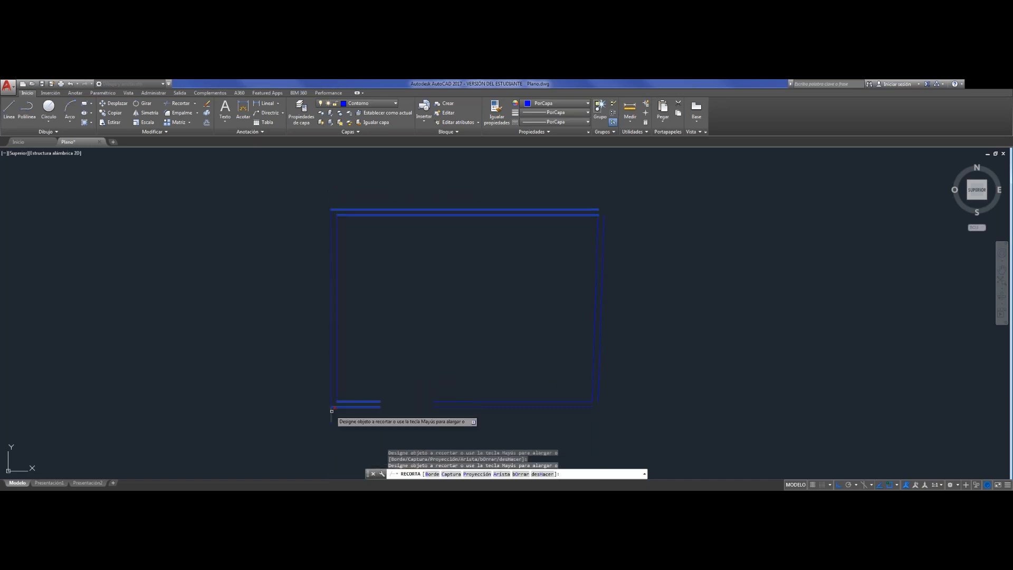
pyautogui.press('Escape')
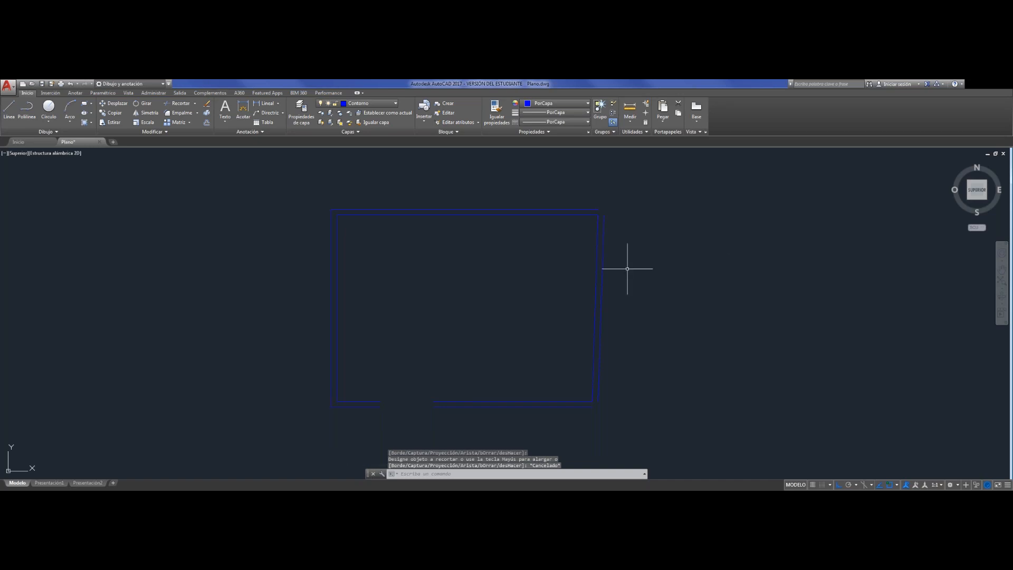
# Stretch the outer right wall line past the outer top and bottom lines at both ends
pyautogui.click(600, 287)
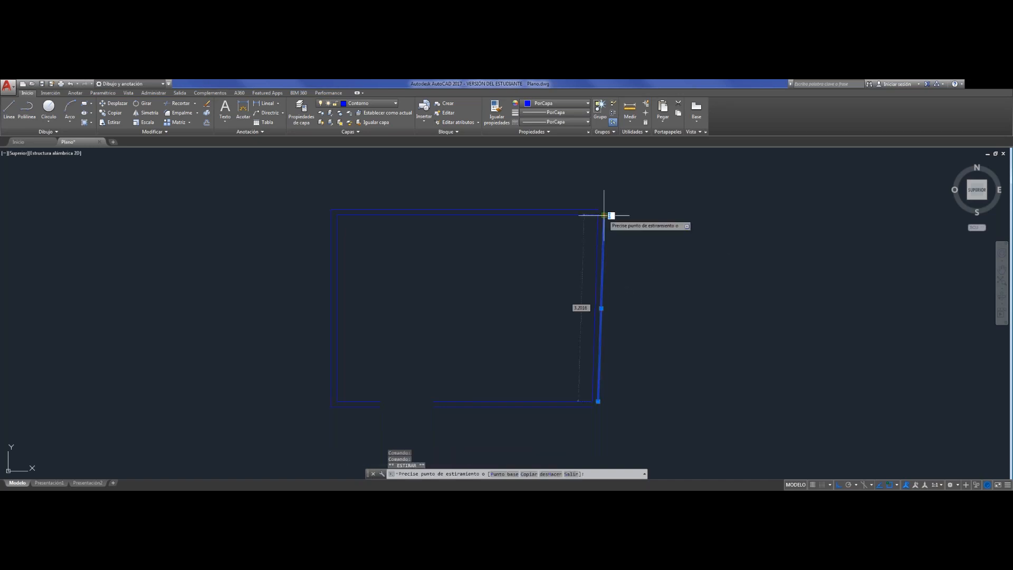
pyautogui.click(604, 216)
pyautogui.click(608, 182)
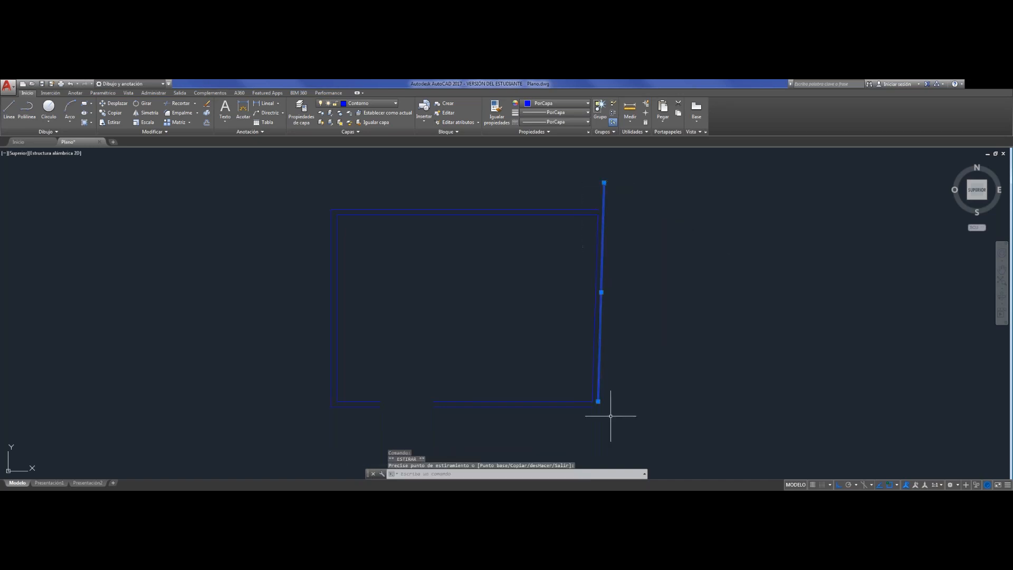
pyautogui.click(598, 402)
pyautogui.click(602, 425)
pyautogui.press('Escape')
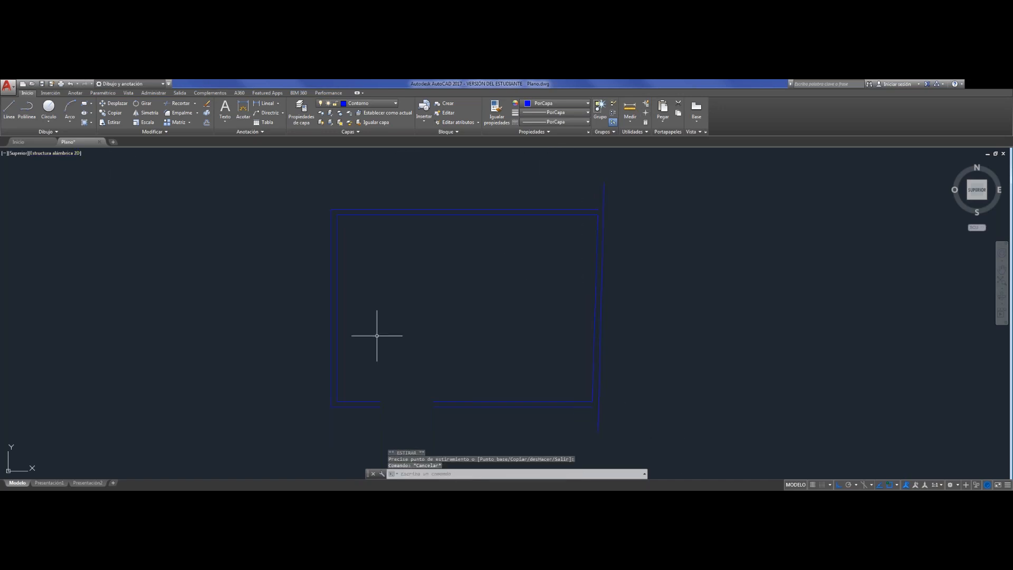
# Extend the right ends of the outer top line and outer bottom-right line to the outer right wall line
pyautogui.click(588, 210)
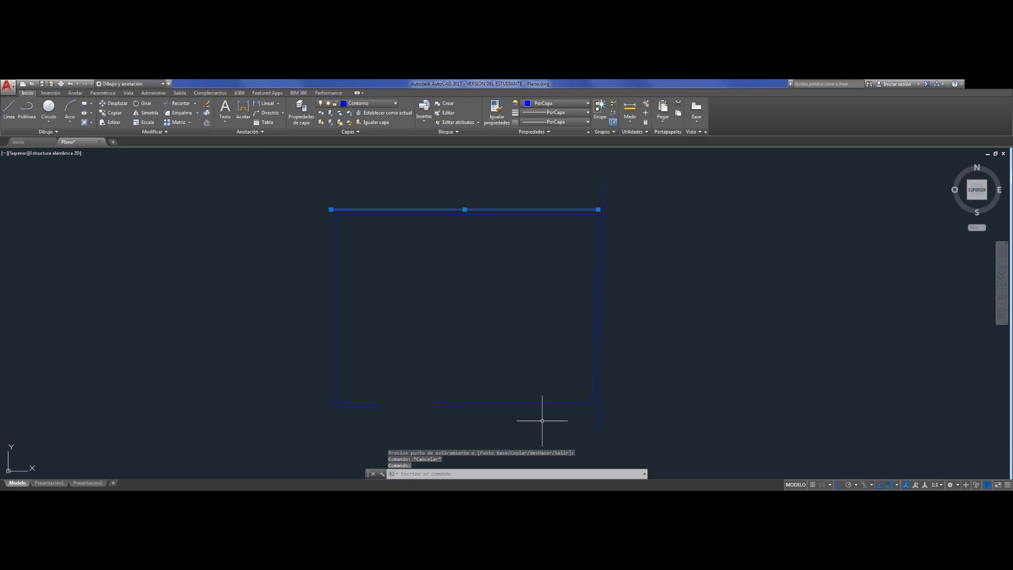
pyautogui.press('Escape')
pyautogui.click(195, 104)
pyautogui.click(185, 132)
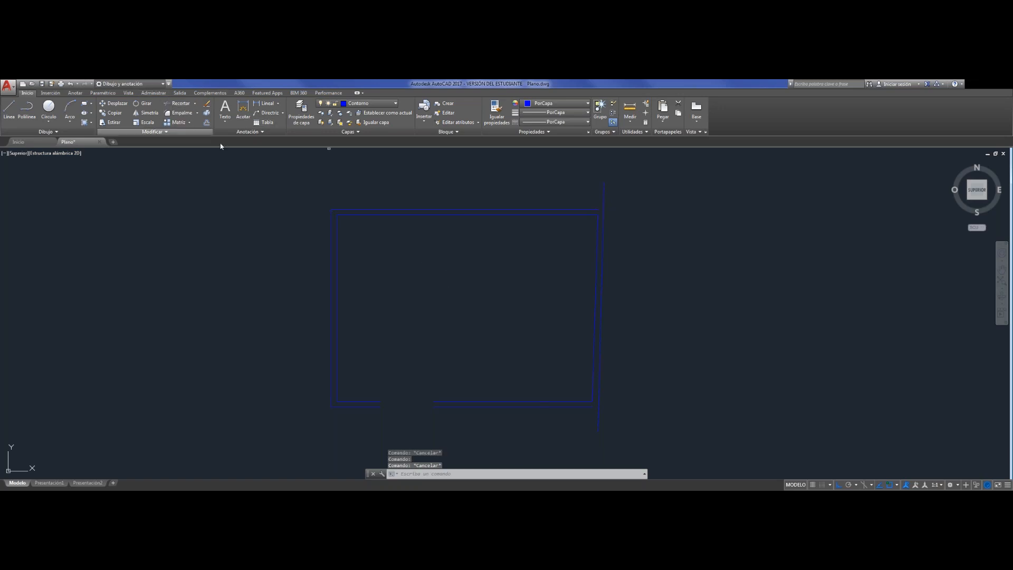
pyautogui.click(605, 203)
pyautogui.press('Return')
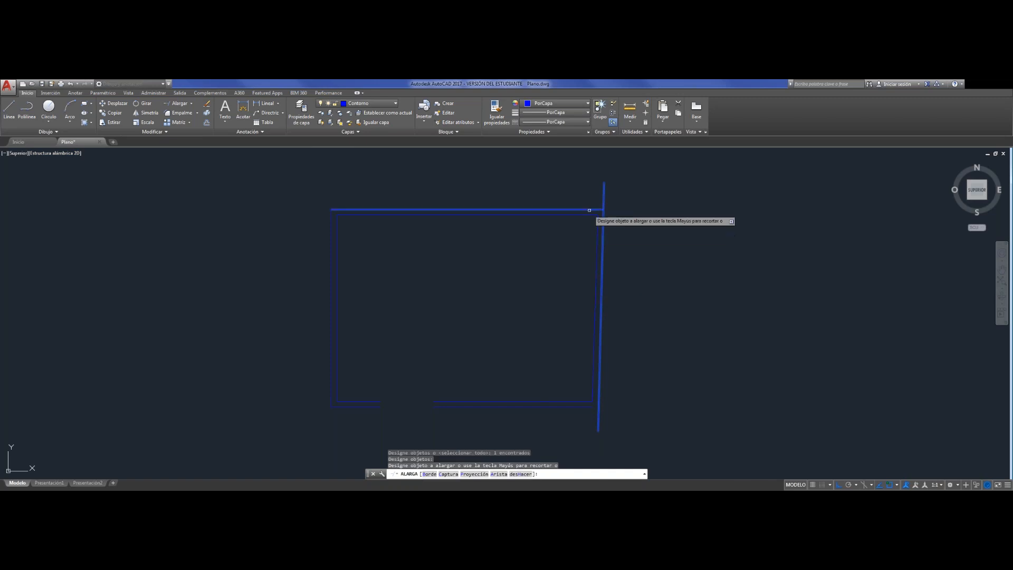
pyautogui.click(586, 406)
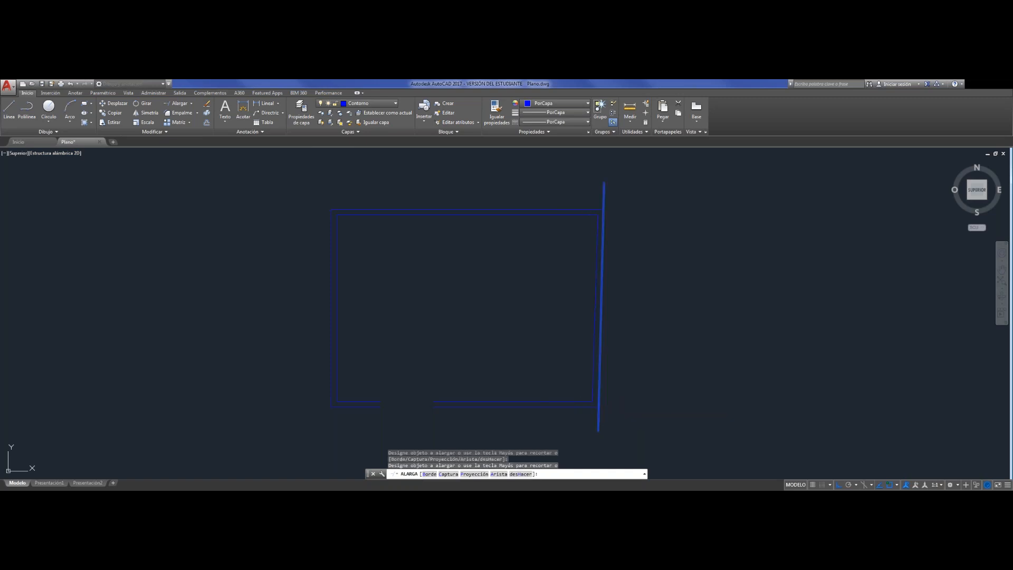
pyautogui.press('Return')
# Shorten both ends of the outer right wall line to meet the outer top and bottom lines at the corners
pyautogui.click(604, 192)
pyautogui.click(613, 190)
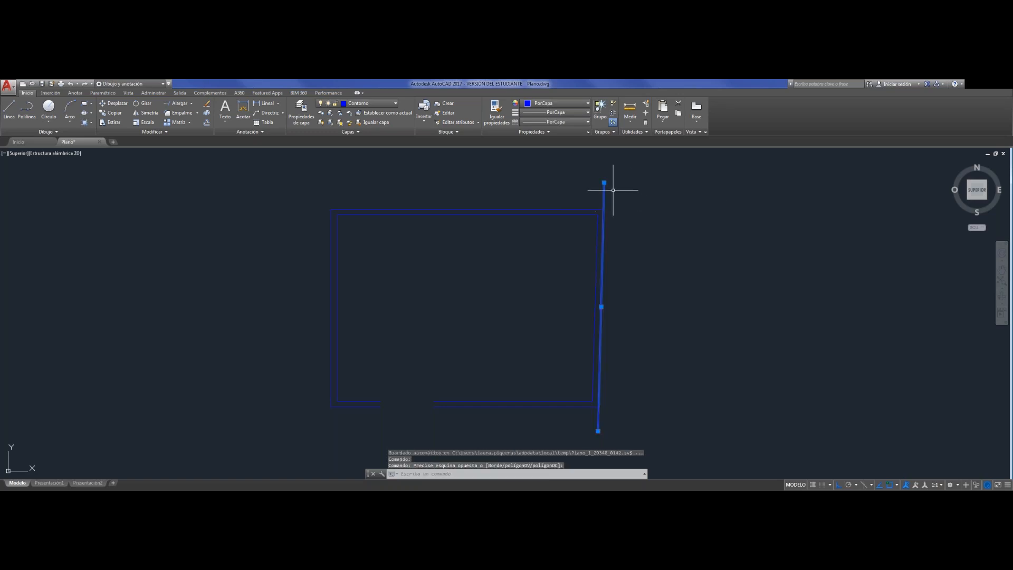
pyautogui.click(604, 183)
pyautogui.click(603, 209)
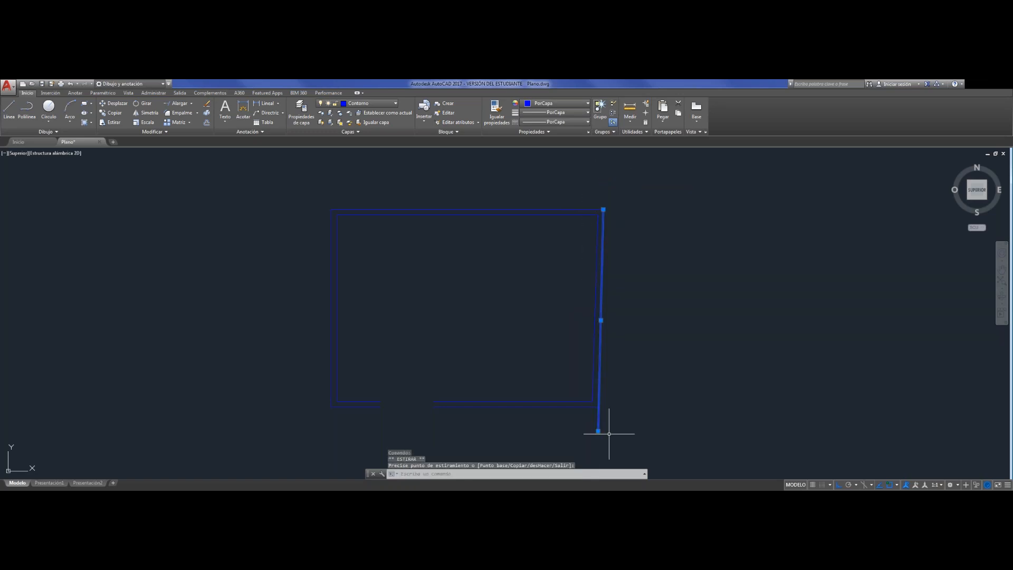
pyautogui.click(599, 408)
pyautogui.press('Escape')
pyautogui.scroll(2, 639, 221)
pyautogui.scroll(3, 642, 245)
pyautogui.scroll(-5, 655, 207)
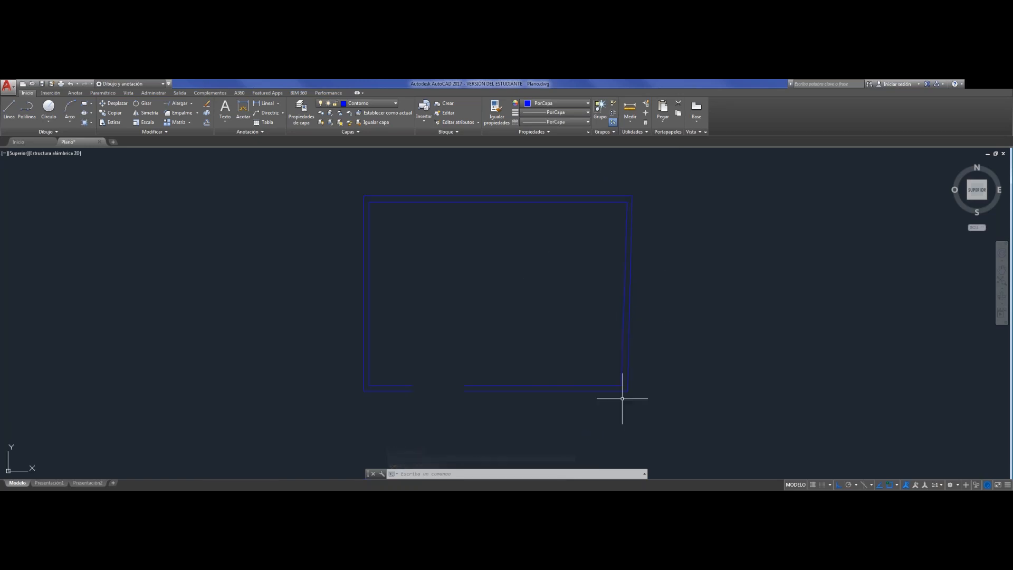
# Draw short lines closing the wall ends on both sides of the opening in the bottom wall
pyautogui.click(9, 110)
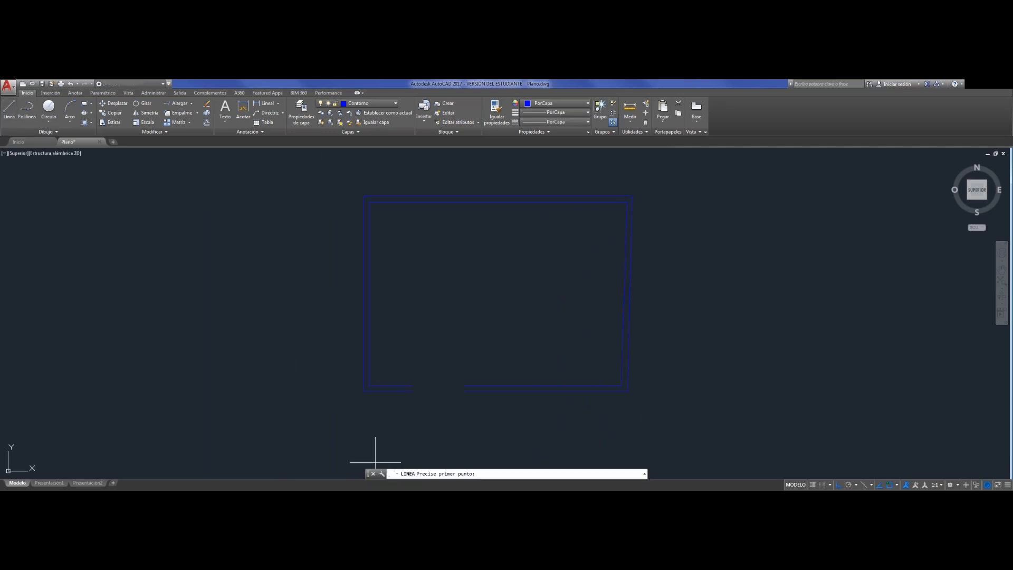
pyautogui.click(413, 388)
pyautogui.press('Escape')
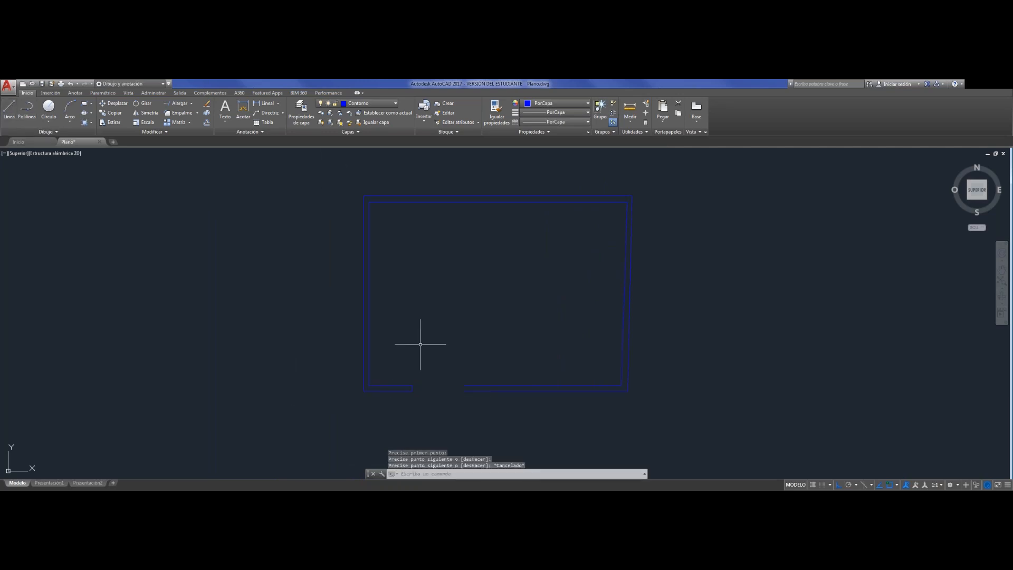
pyautogui.rightClick(421, 344)
pyautogui.click(467, 198)
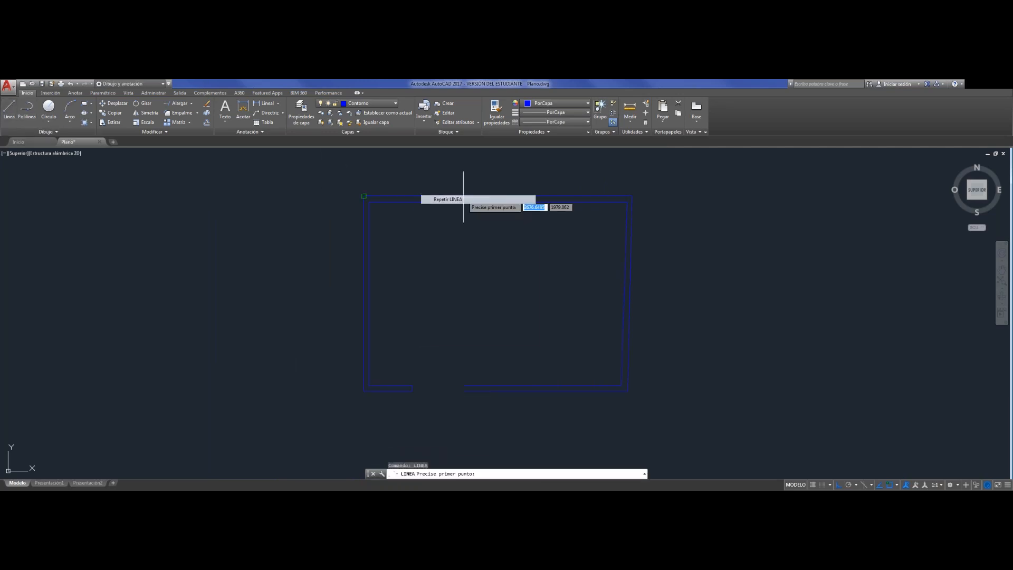
pyautogui.click(467, 387)
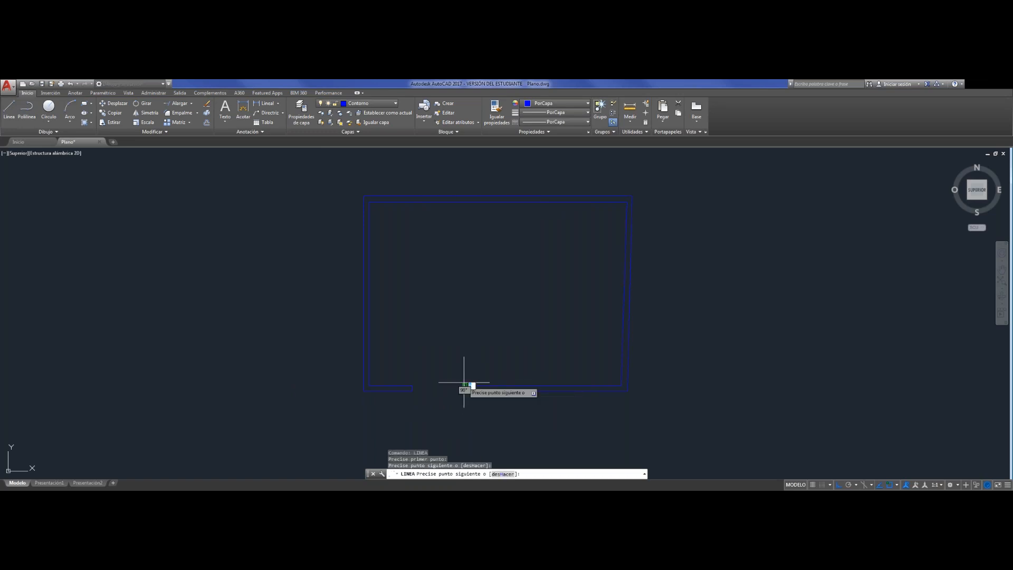
pyautogui.press('Escape')
pyautogui.scroll(1, 328, 272)
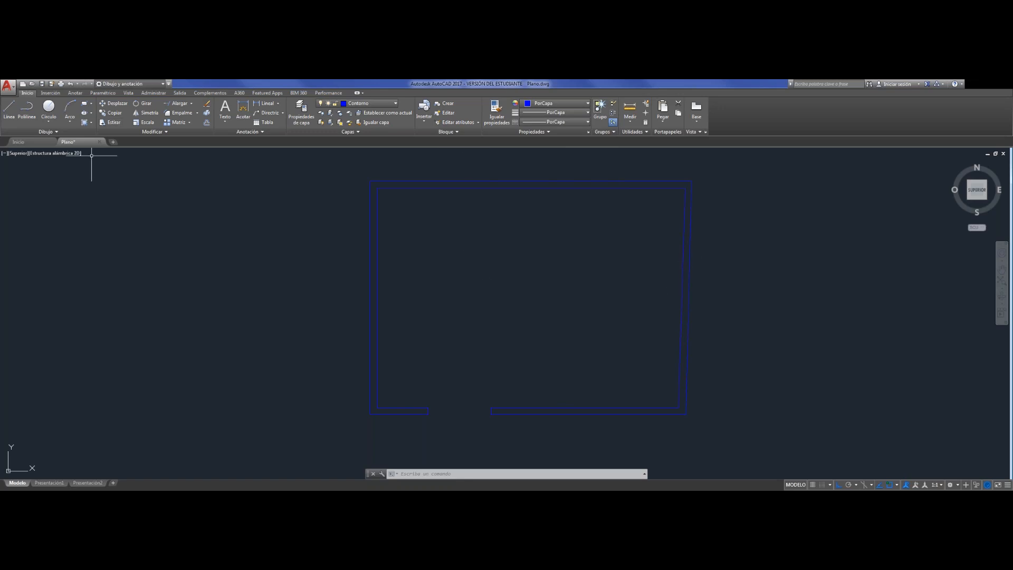
# Draw a 0.15 deep rectangular pillar on the inner top wall line, starting 2.2 left of the inner top-right corner
pyautogui.click(9, 109)
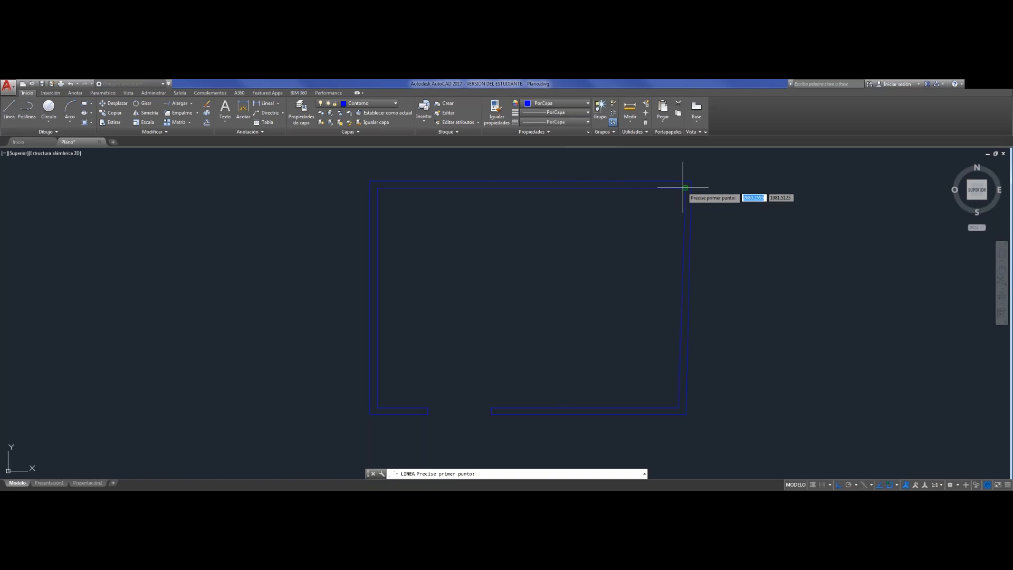
pyautogui.write('2.2')
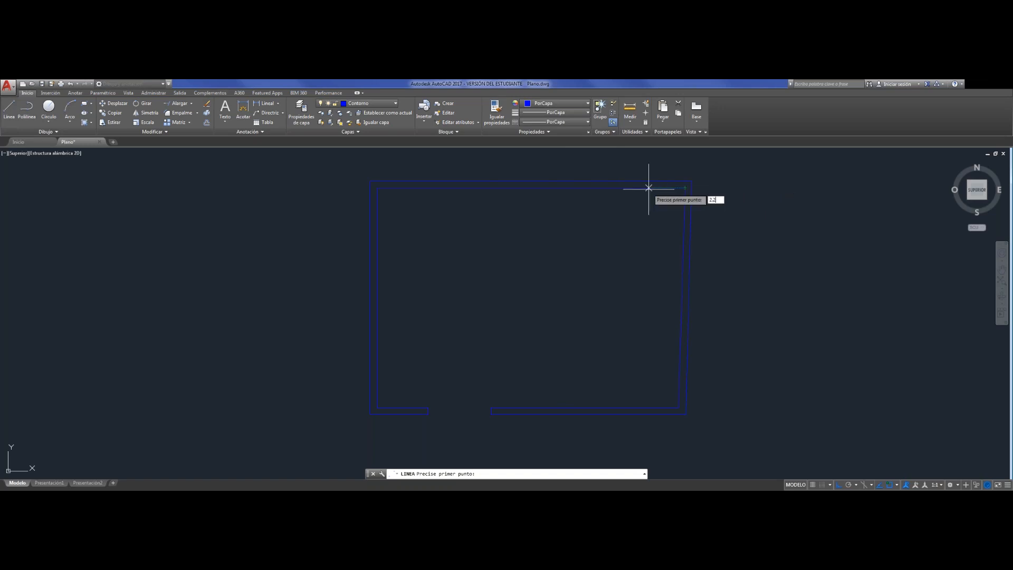
pyautogui.press('Return')
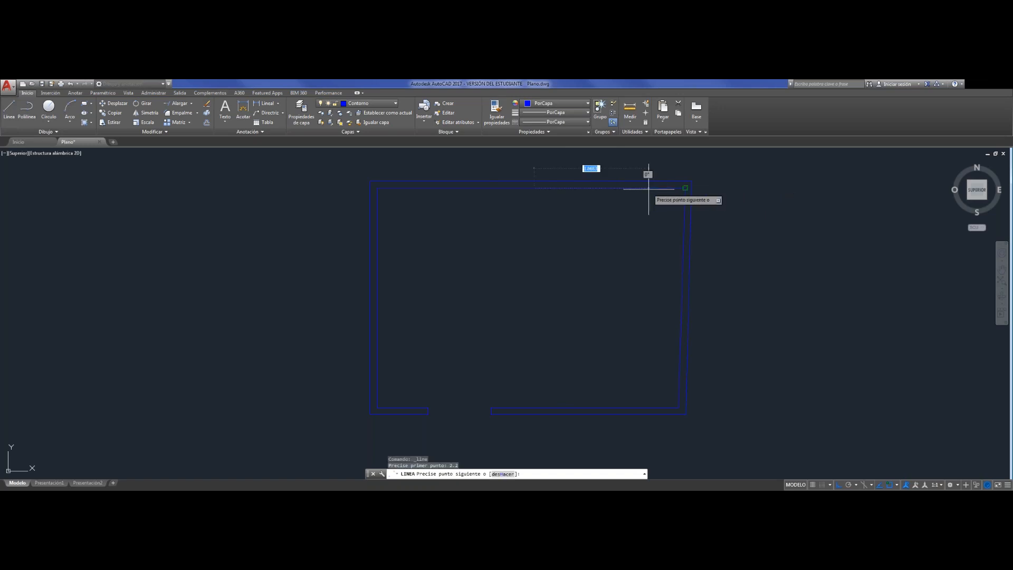
pyautogui.write('0')
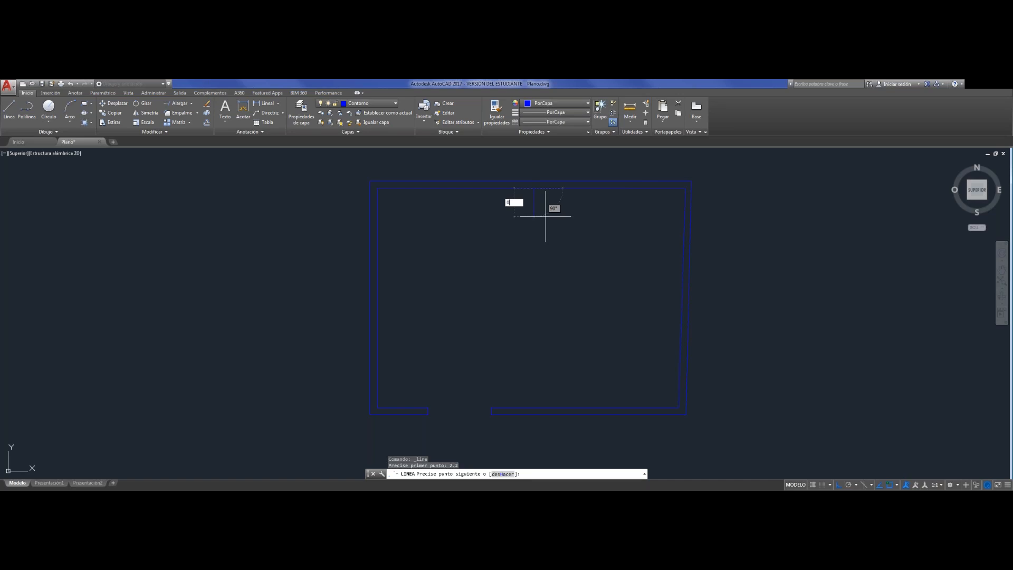
pyautogui.write('.15')
pyautogui.press('Return')
pyautogui.write('0')
pyautogui.press('Return')
pyautogui.write('0.15')
pyautogui.press('Return')
pyautogui.press('Escape')
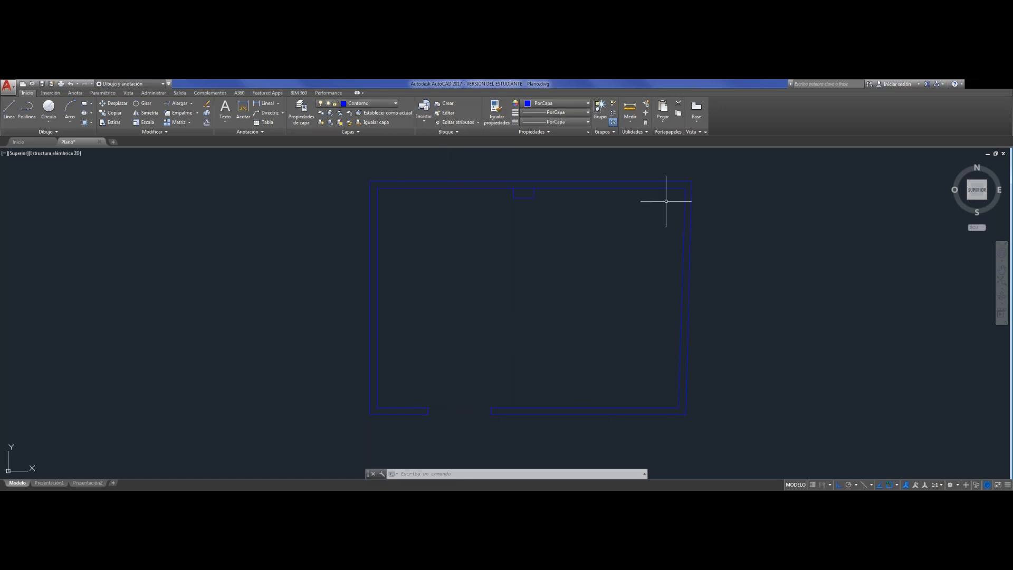
# Make the Carpinteria layer current and draw a short line joining the midpoints of the inner and outer right wall lines
pyautogui.click(369, 103)
pyautogui.click(363, 134)
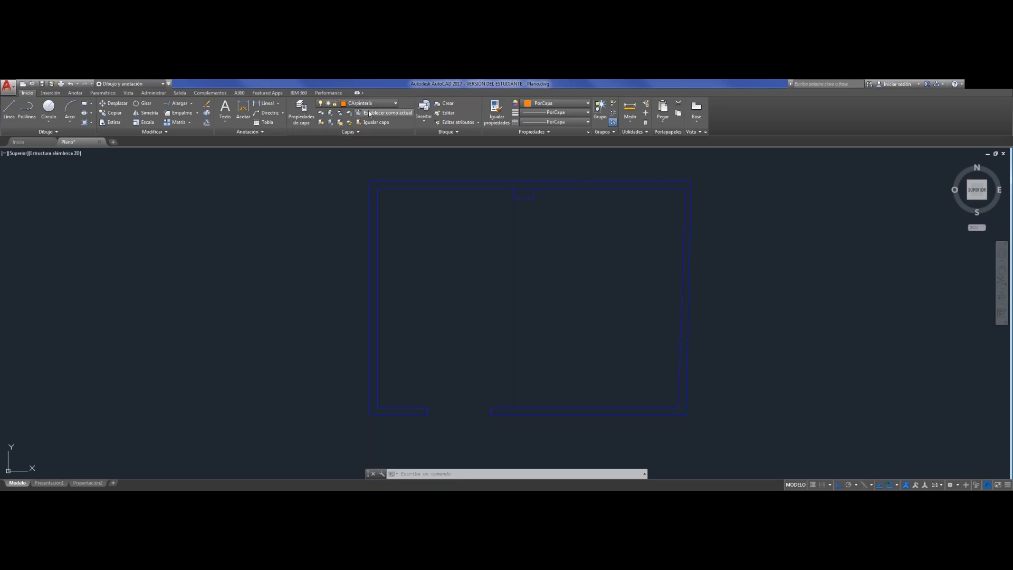
pyautogui.click(8, 110)
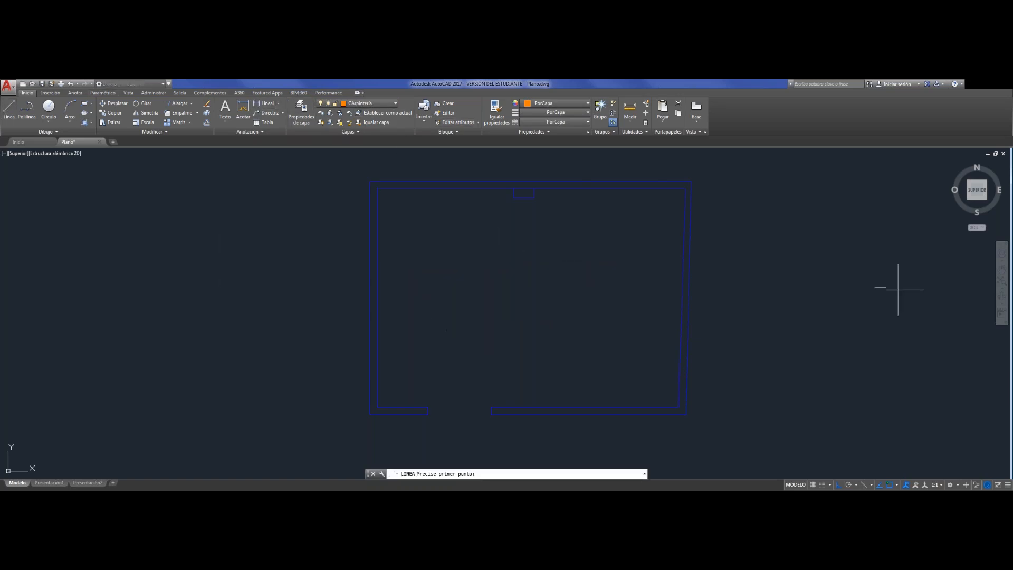
pyautogui.keyDown('shift'); pyautogui.rightClick(707, 340); pyautogui.keyUp('shift')
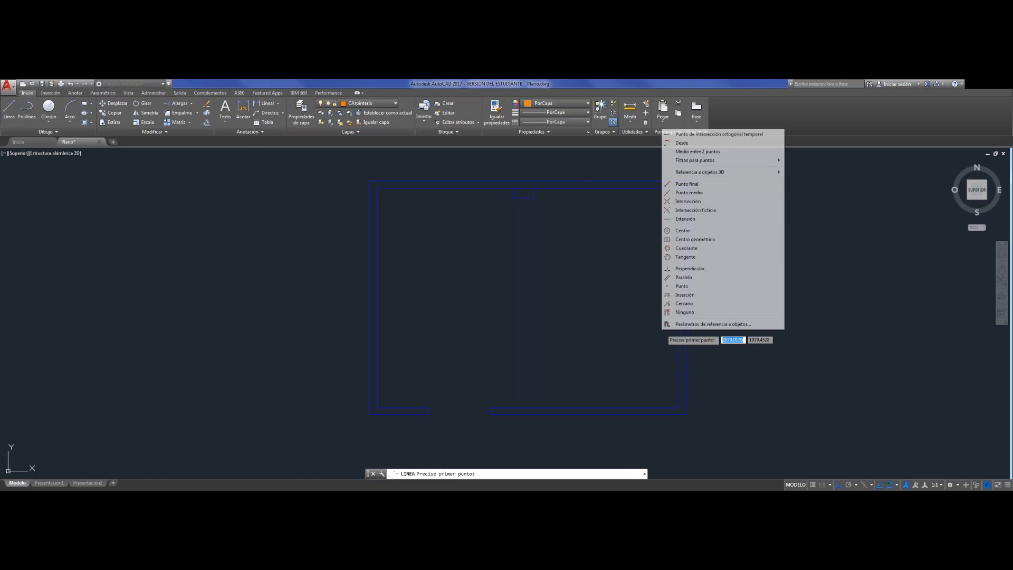
pyautogui.click(736, 215)
pyautogui.click(680, 296)
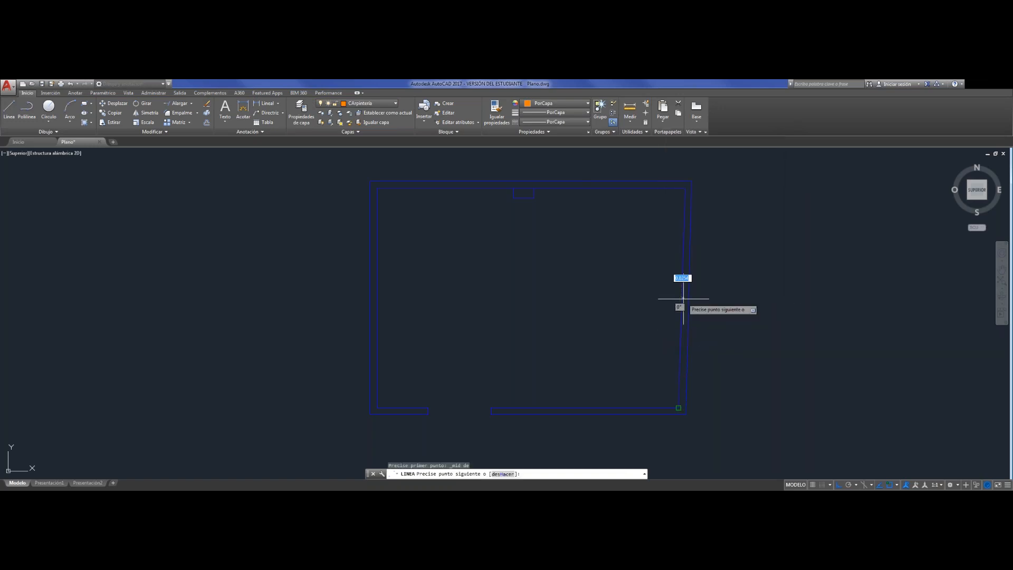
pyautogui.keyDown('shift'); pyautogui.rightClick(726, 298); pyautogui.keyUp('shift')
pyautogui.click(750, 164)
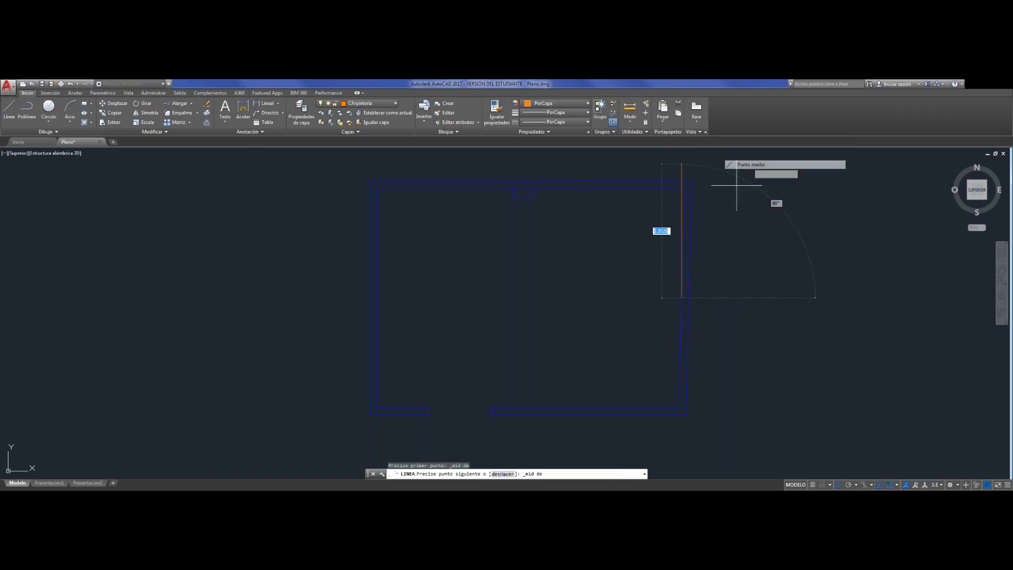
pyautogui.click(688, 298)
pyautogui.press('Escape')
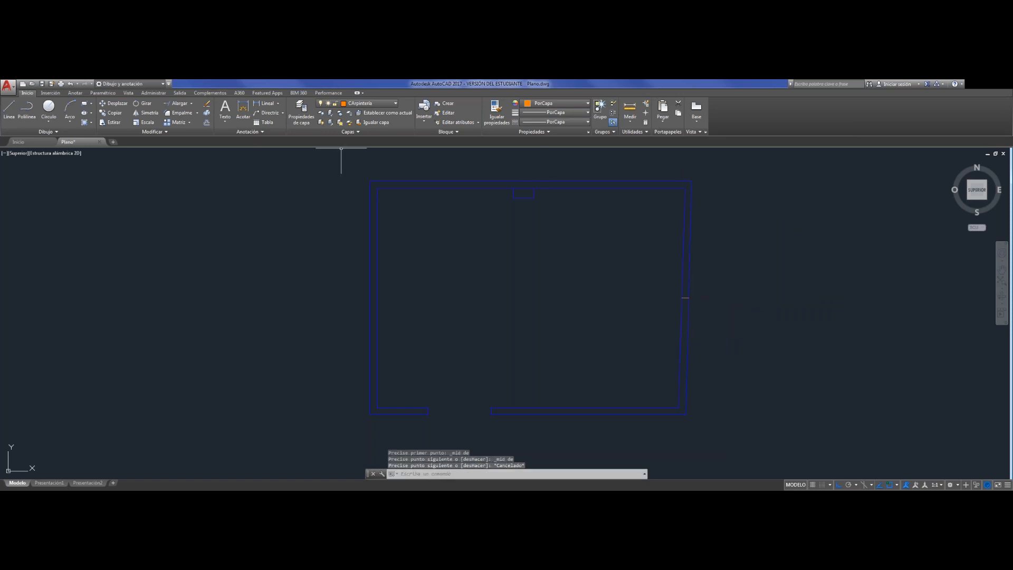
# Offset the short midpoint line in the right wall by 0.6 upward and downward
pyautogui.click(206, 122)
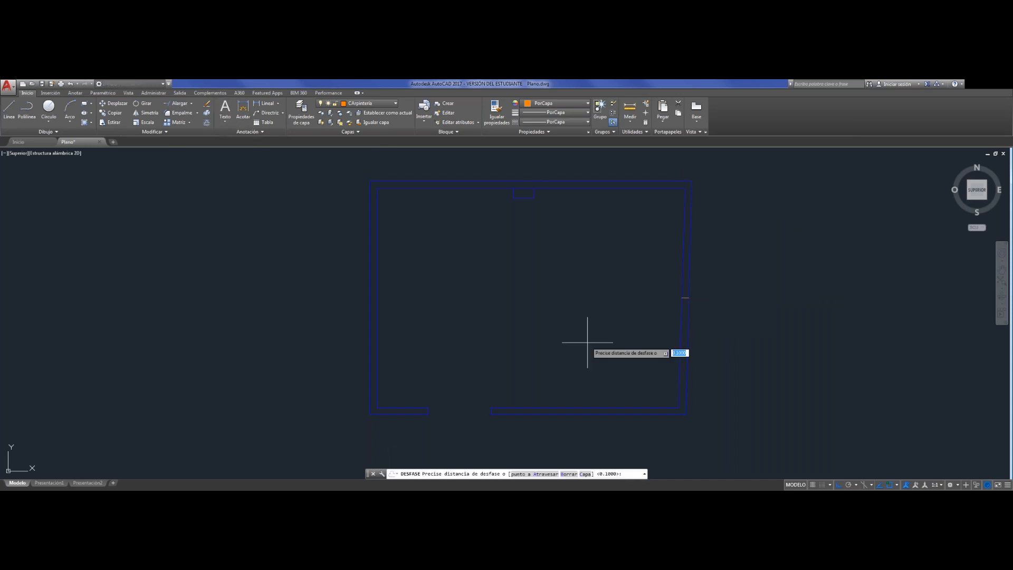
pyautogui.write('0.6')
pyautogui.press('Return')
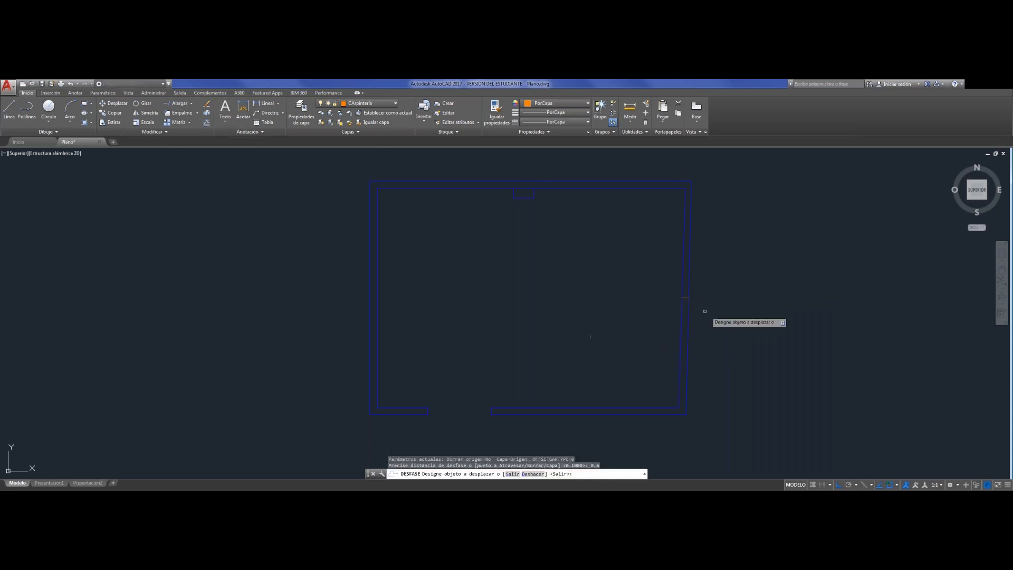
pyautogui.click(703, 246)
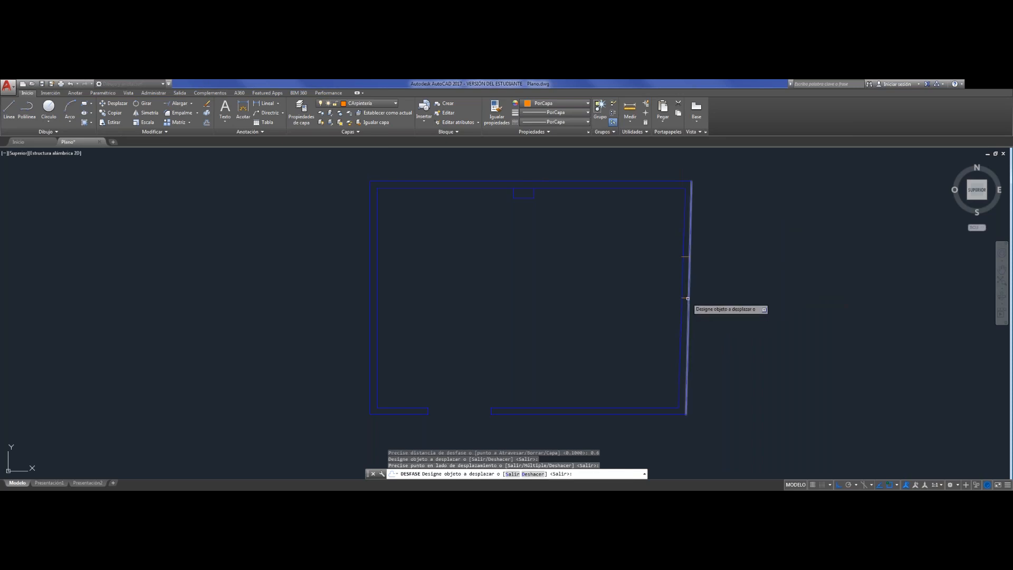
pyautogui.click(685, 295)
pyautogui.click(684, 353)
pyautogui.press('Escape')
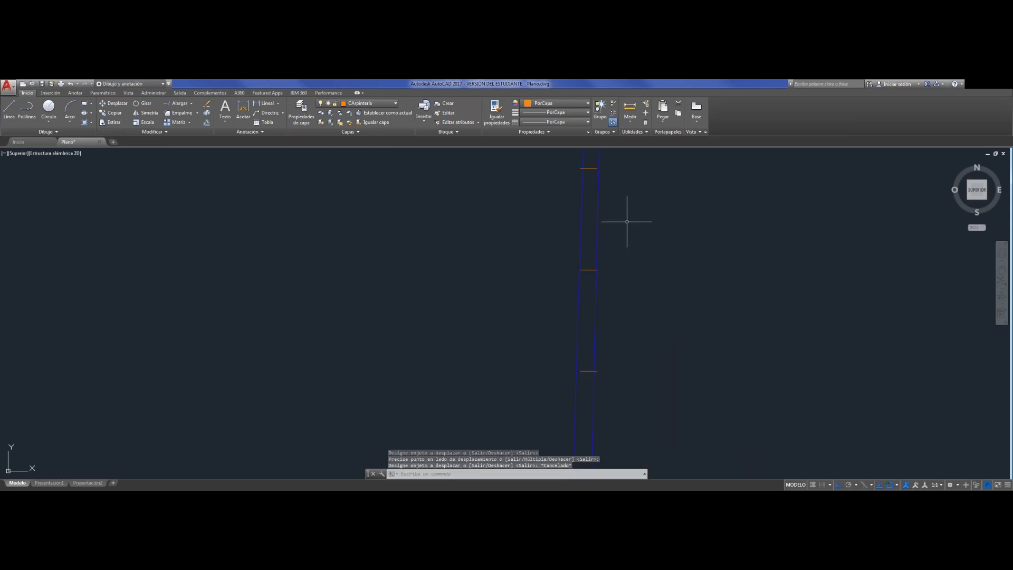
# Extend the upper offset line to the outer right wall line and the lower one to the inner wall line
pyautogui.click(180, 105)
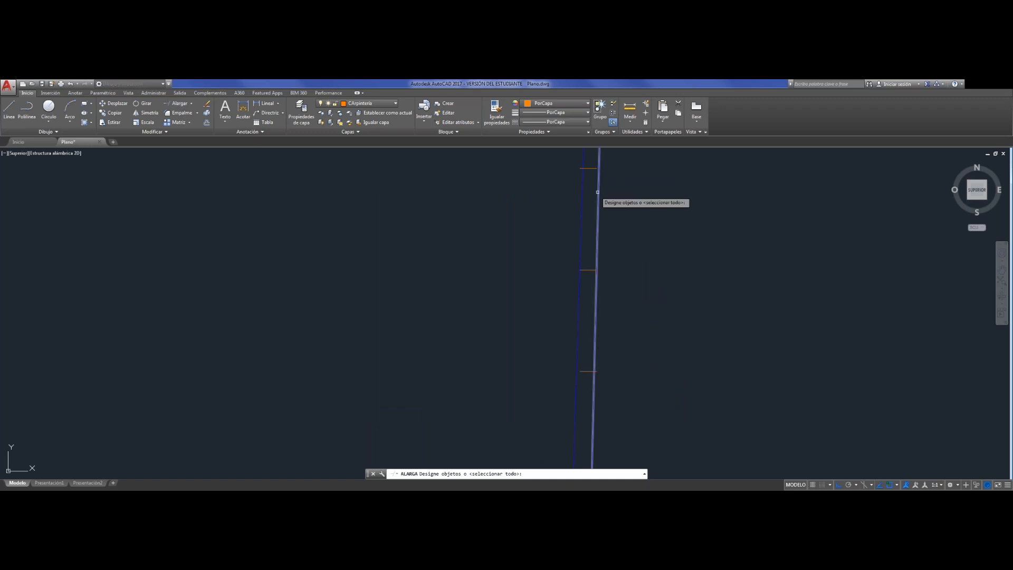
pyautogui.click(606, 193)
pyautogui.click(572, 192)
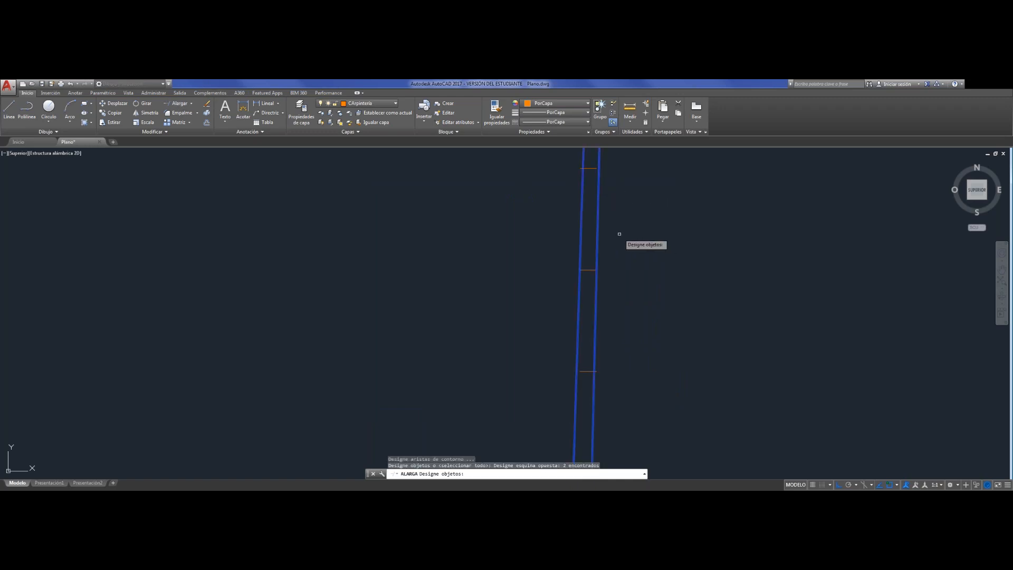
pyautogui.press('Return')
pyautogui.click(581, 373)
pyautogui.press('Return')
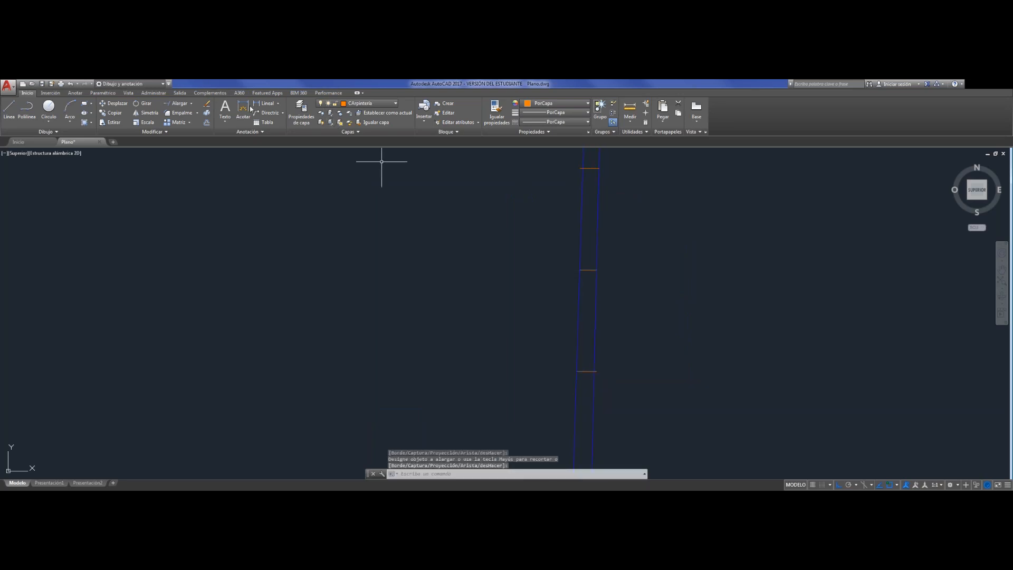
# Trim the overhangs of the two offset lines at the inner and outer right wall lines
pyautogui.click(191, 104)
pyautogui.click(192, 117)
pyautogui.click(656, 226)
pyautogui.click(541, 183)
pyautogui.press('Return')
pyautogui.click(581, 168)
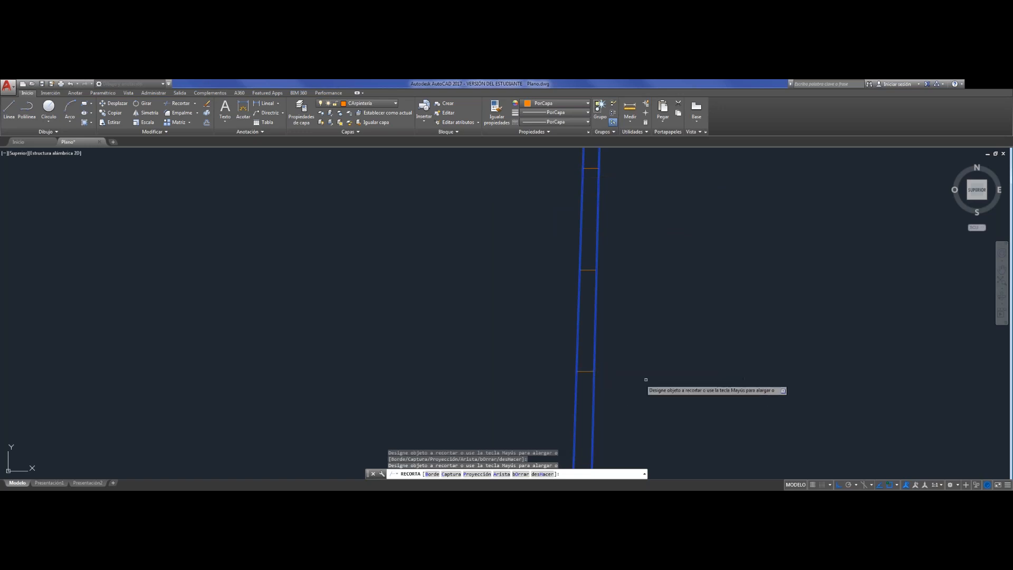
pyautogui.press('Return')
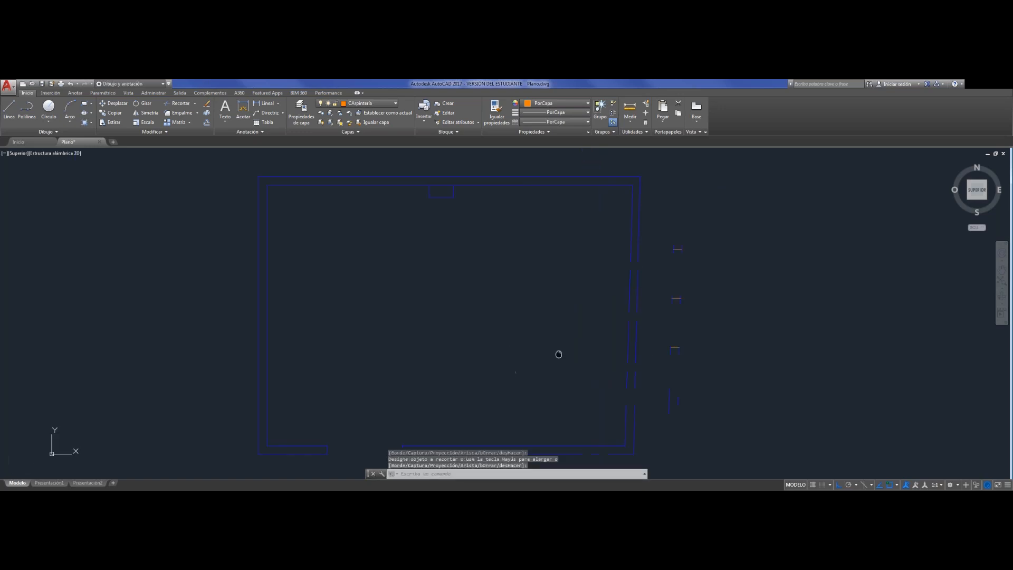
# Draw a line joining the midpoints of the upper and lower short window lines in the right wall
pyautogui.moveTo(559, 354); pyautogui.dragTo(617, 338, button='middle')
pyautogui.click(778, 420)
pyautogui.press('Escape')
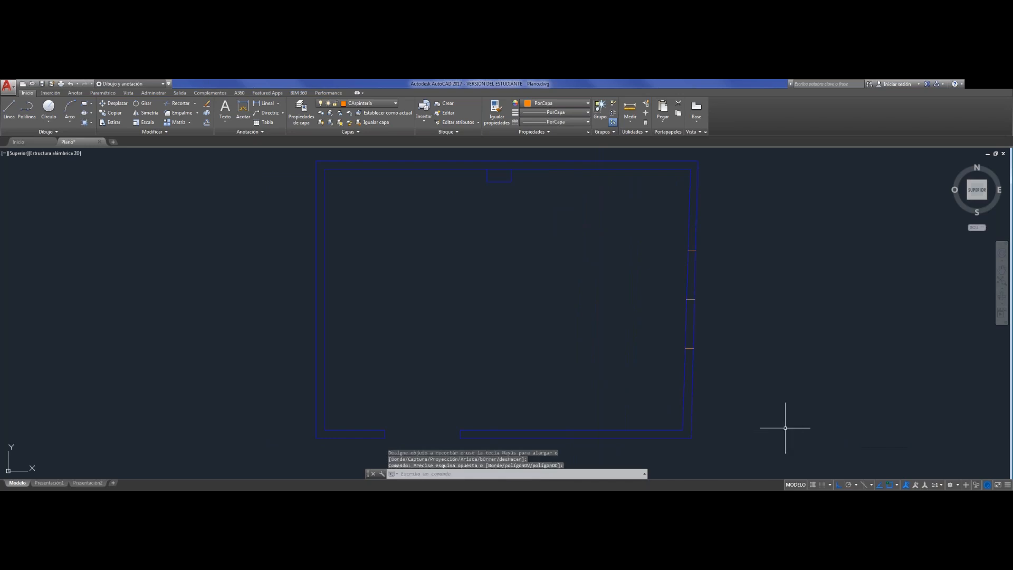
pyautogui.click(7, 107)
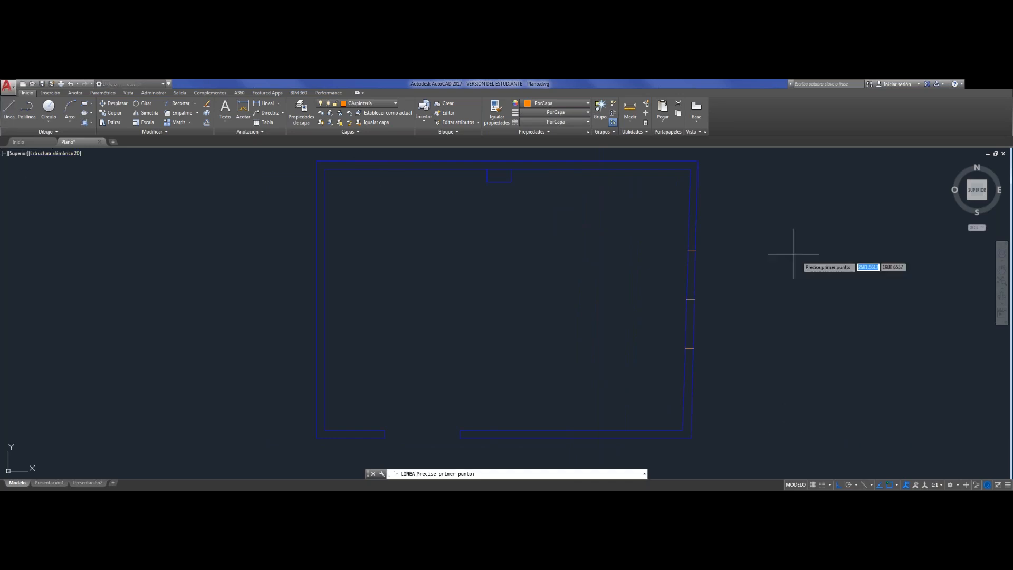
pyautogui.keyDown('shift'); pyautogui.rightClick(686, 274); pyautogui.keyUp('shift')
pyautogui.click(712, 336)
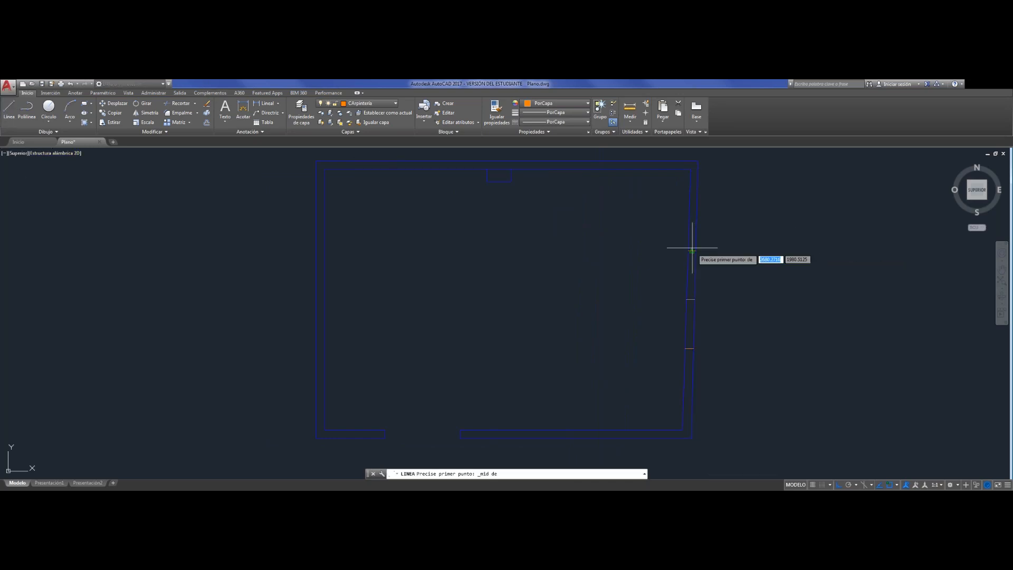
pyautogui.click(693, 251)
pyautogui.keyDown('shift'); pyautogui.rightClick(687, 353); pyautogui.keyUp('shift')
pyautogui.click(720, 217)
pyautogui.click(686, 348)
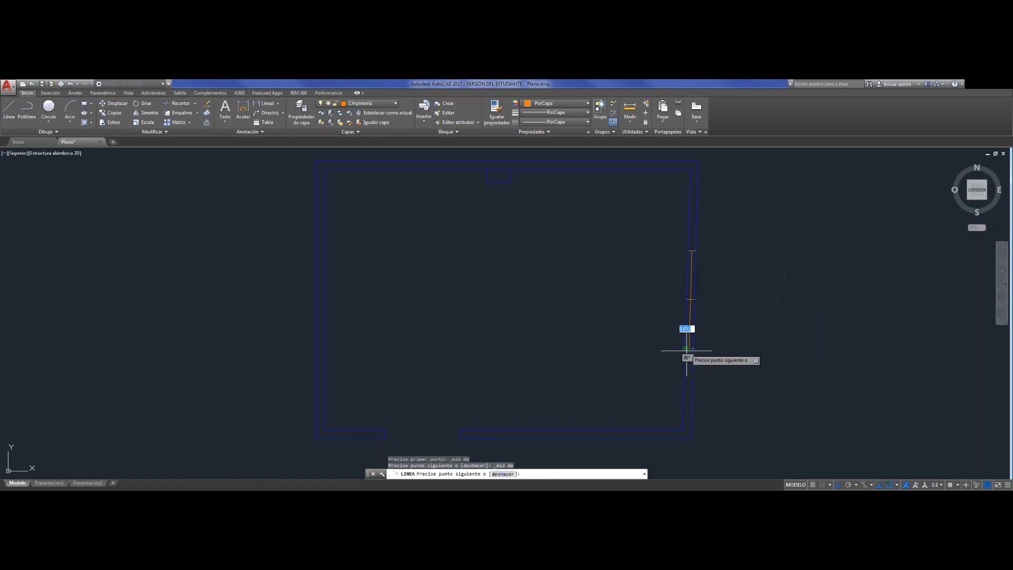
pyautogui.press('Escape')
# Offset the window's short lines by 0.05: the upper one downward, the middle one both ways and the lower one upward
pyautogui.scroll(3, 694, 274)
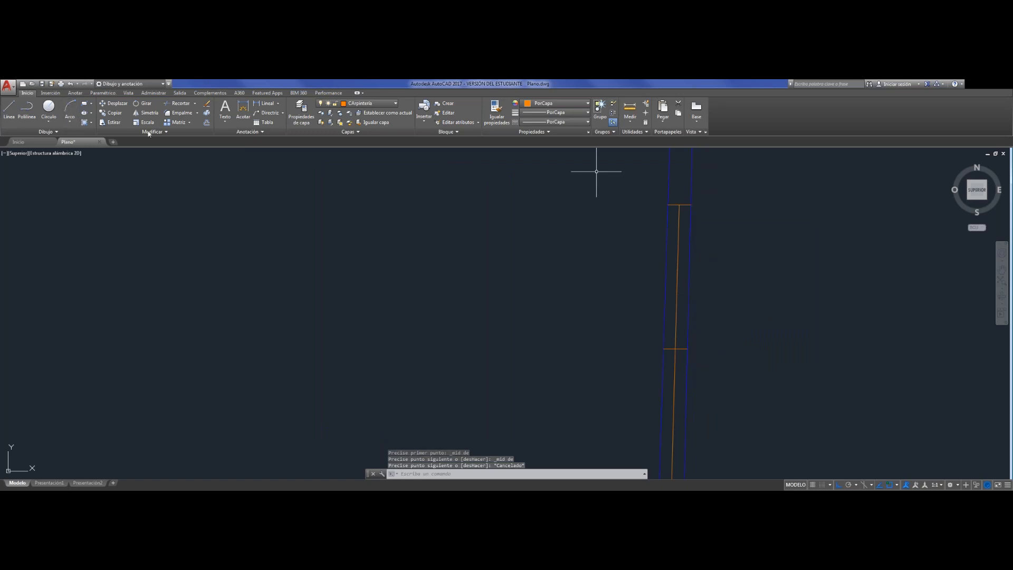
pyautogui.click(206, 122)
pyautogui.write('0.05')
pyautogui.press('Return')
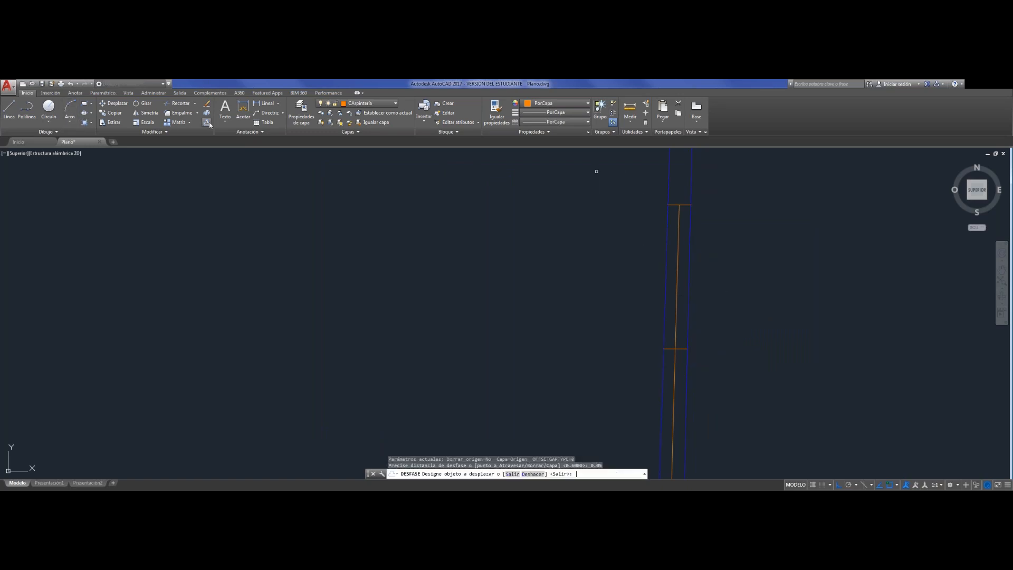
pyautogui.click(681, 205)
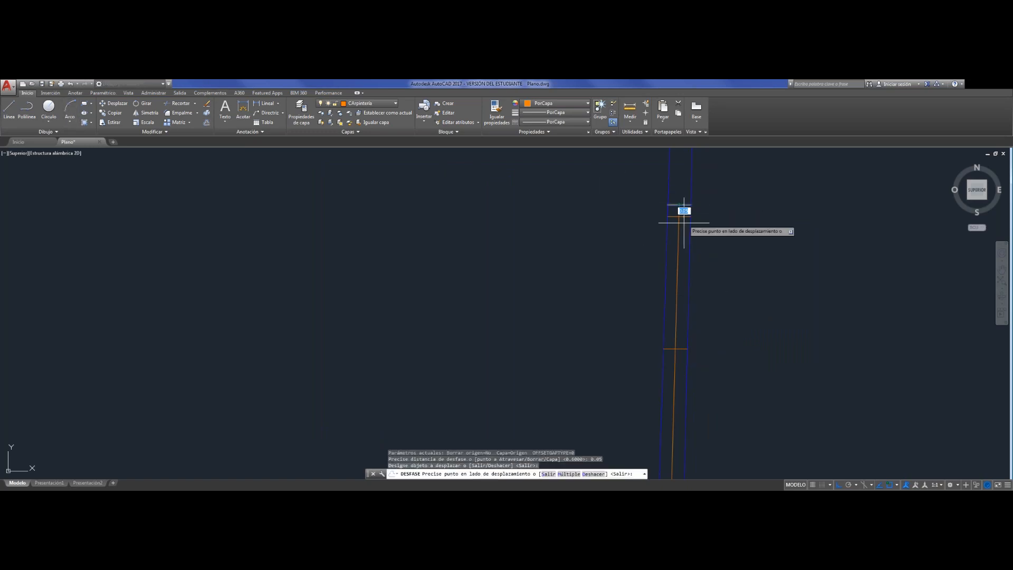
pyautogui.click(684, 222)
pyautogui.click(680, 349)
pyautogui.click(681, 340)
pyautogui.click(681, 348)
pyautogui.click(680, 364)
pyautogui.scroll(-2, 692, 331)
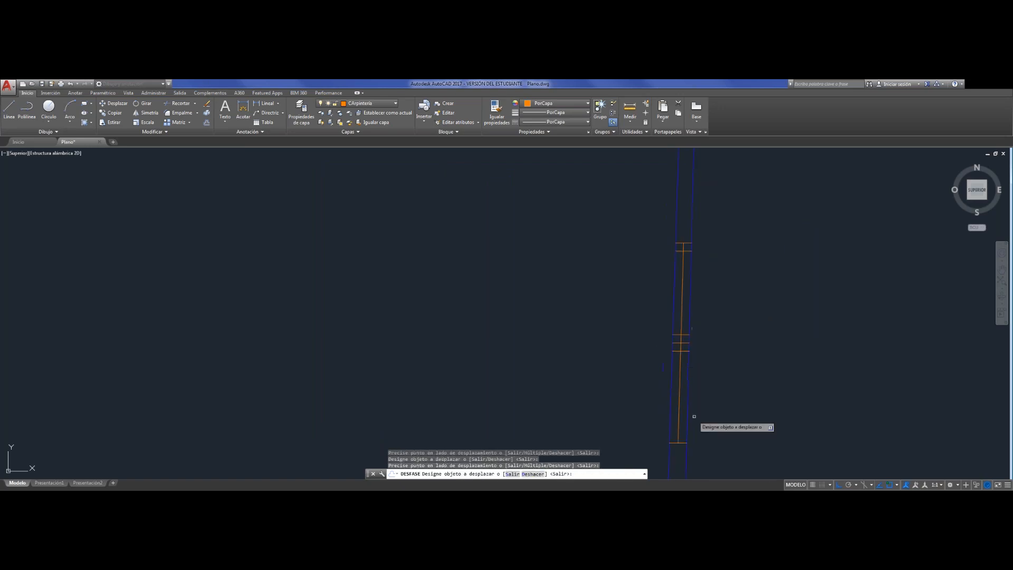
pyautogui.click(682, 443)
pyautogui.click(682, 435)
pyautogui.press('Escape')
# Trim the right halves of the upper two offset lines and the left halves of the lower two at the window's centre line
pyautogui.click(619, 215)
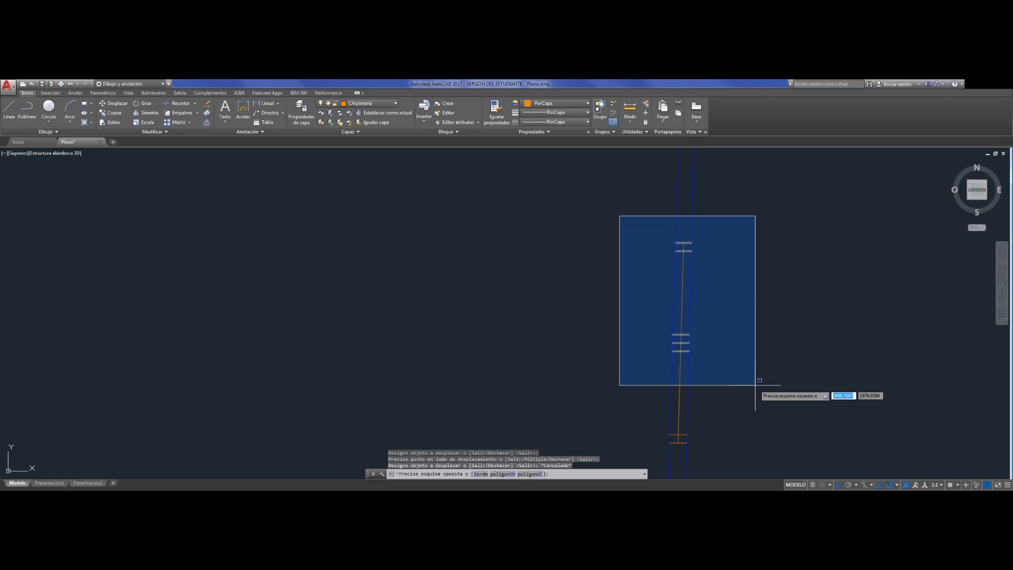
pyautogui.click(781, 446)
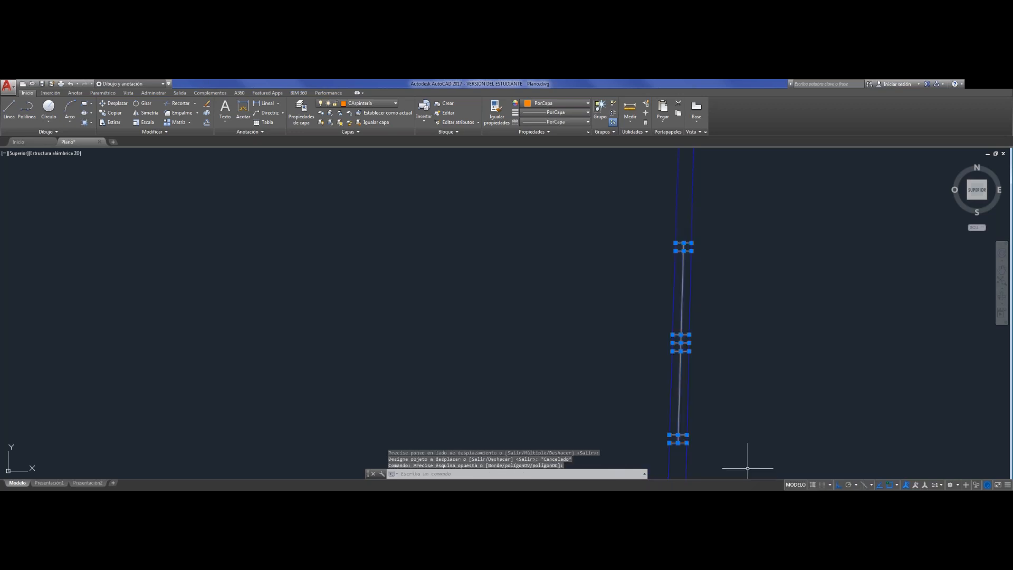
pyautogui.click(176, 105)
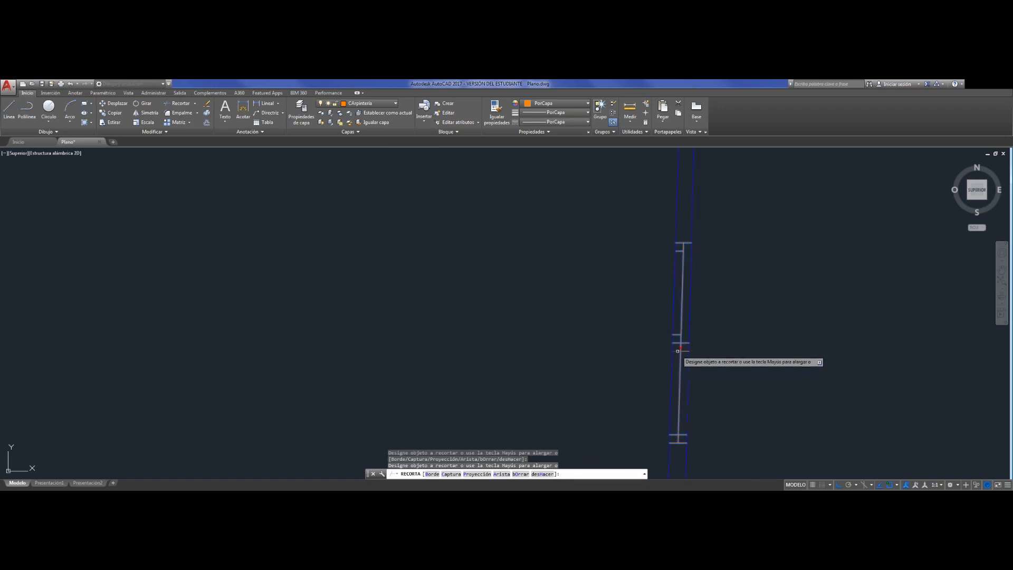
pyautogui.click(674, 435)
pyautogui.press('Return')
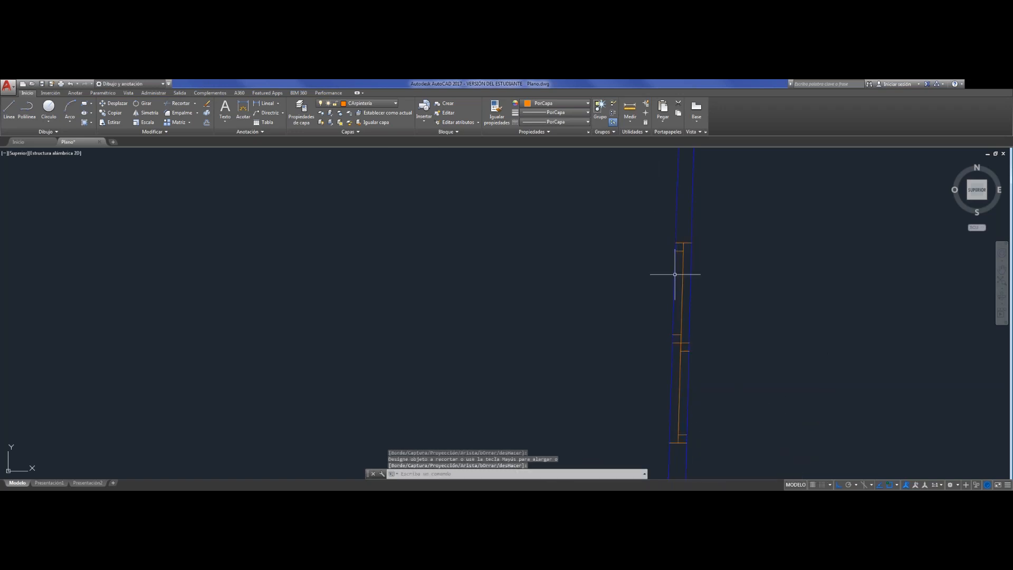
# Close the window's inner and outer sides with lines joining the ends of its upper and lower short lines
pyautogui.click(8, 109)
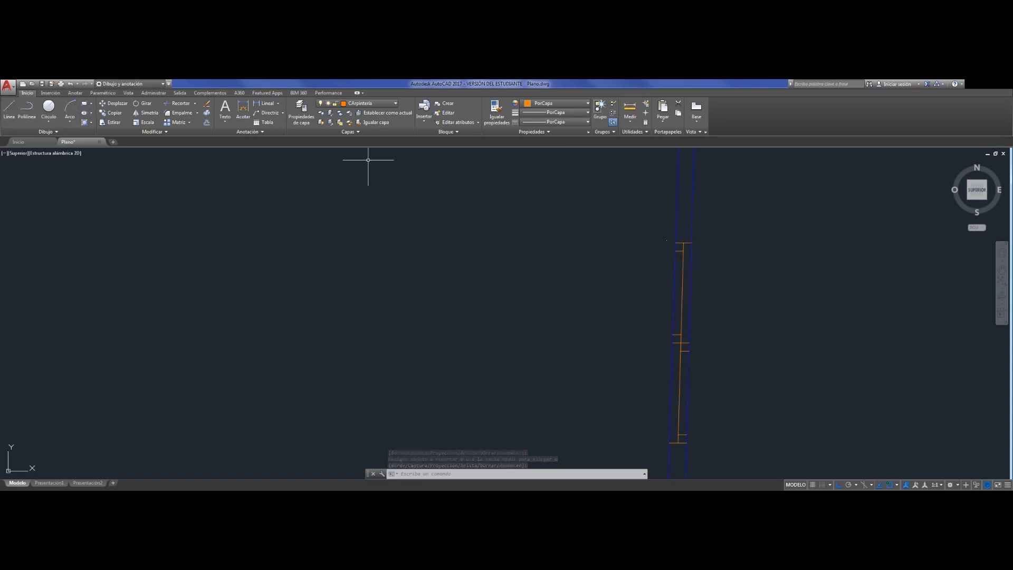
pyautogui.click(691, 243)
pyautogui.press('Escape')
pyautogui.rightClick(718, 391)
pyautogui.click(747, 247)
pyautogui.click(676, 243)
pyautogui.press('Escape')
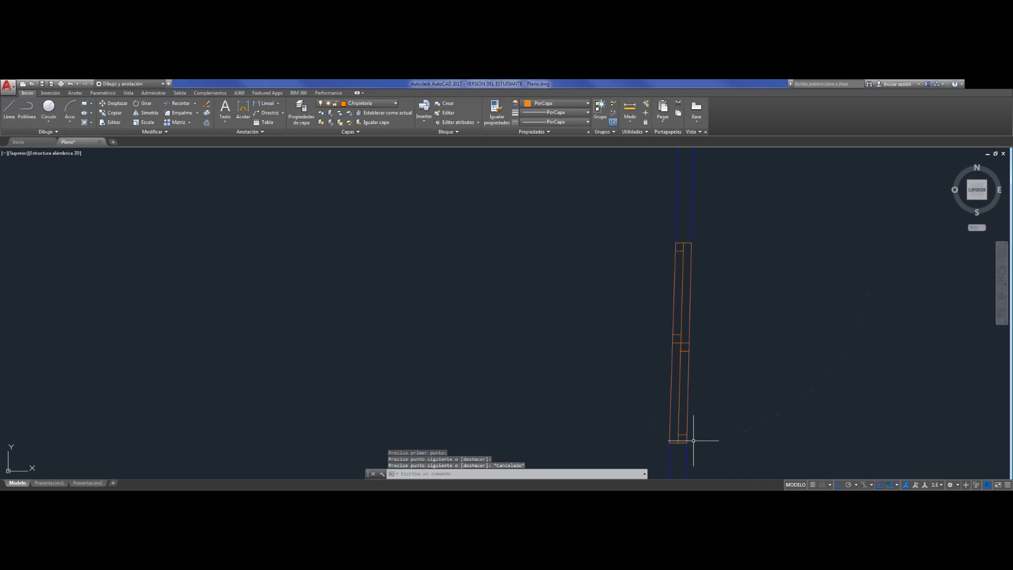
# Draw a 0.92 by 0.05 rectangular door leaf with lines, upward from the left inner corner of the bottom wall opening
pyautogui.scroll(-2, 721, 261)
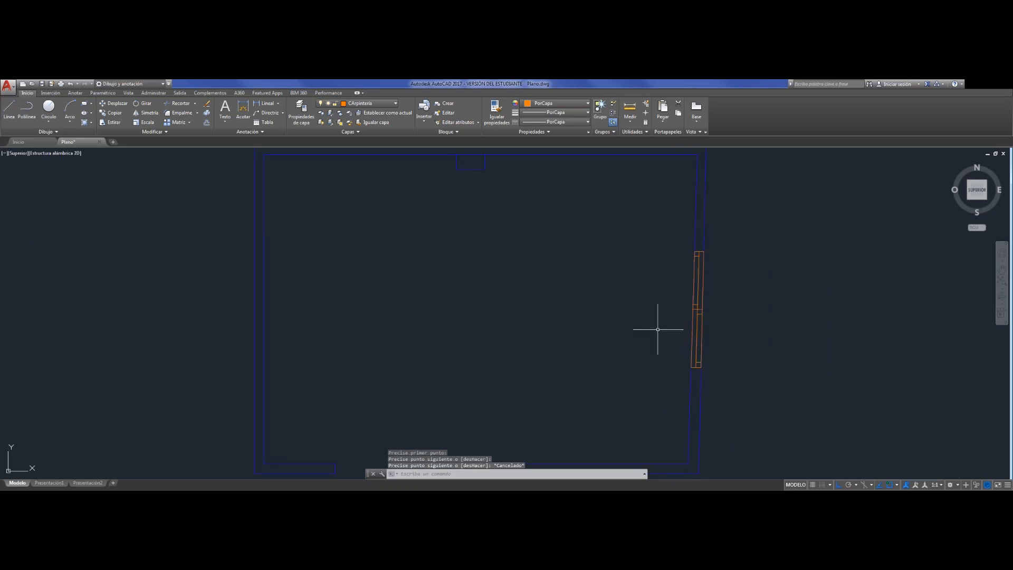
pyautogui.scroll(-2, 656, 288)
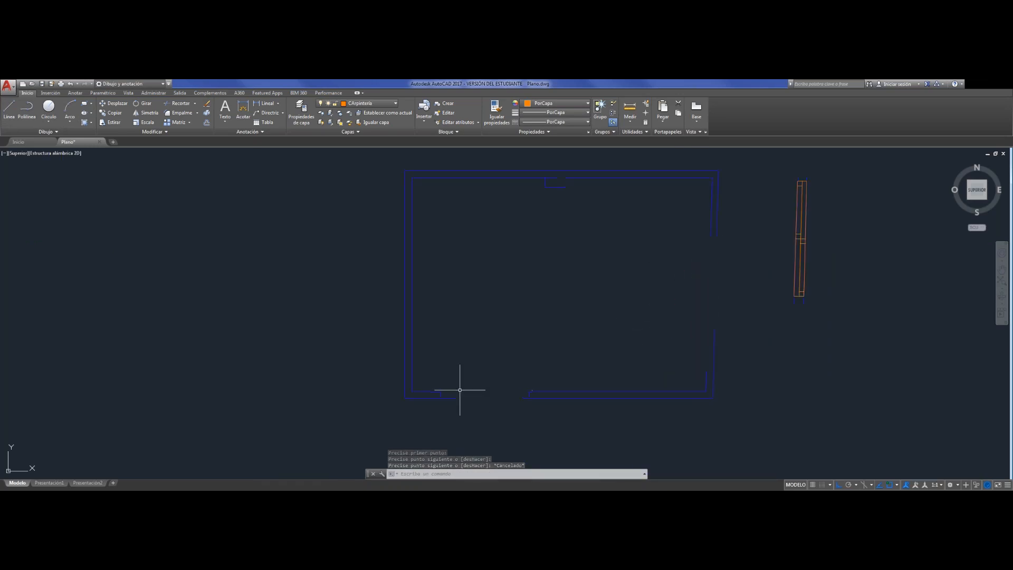
pyautogui.scroll(2, 459, 389)
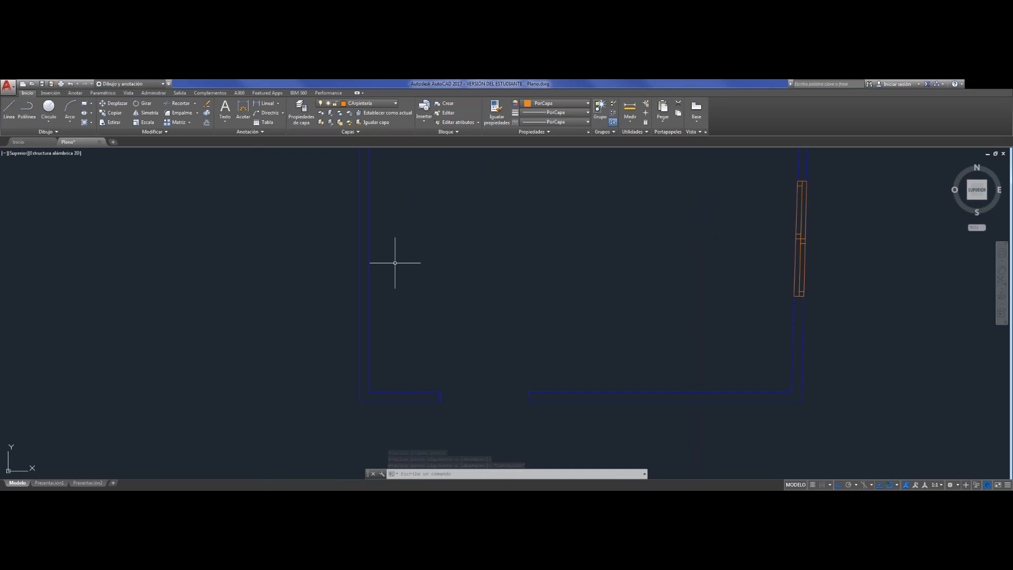
pyautogui.scroll(-1, 453, 411)
pyautogui.moveTo(493, 343); pyautogui.dragTo(496, 385, button='middle')
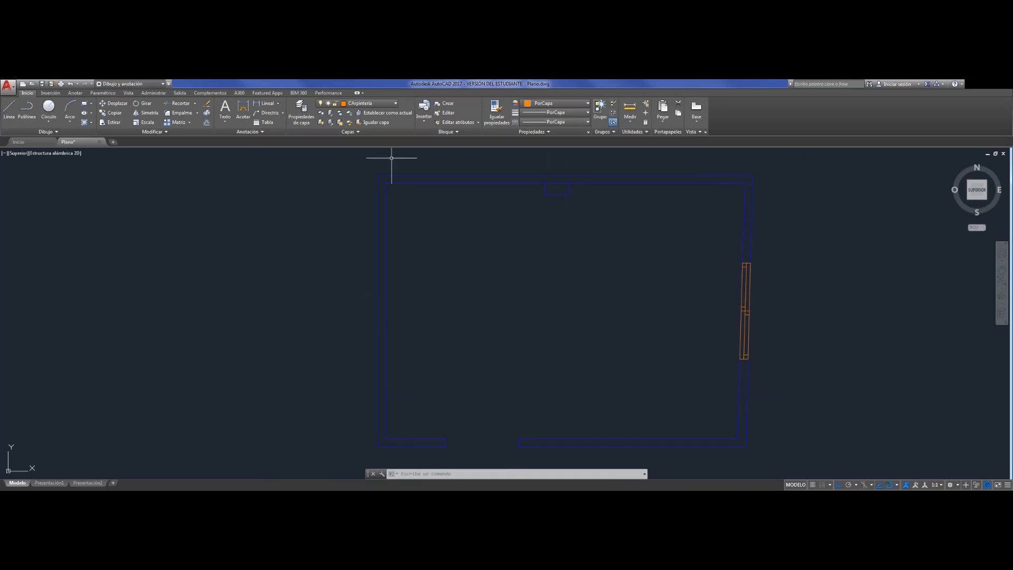
pyautogui.click(9, 109)
pyautogui.click(445, 439)
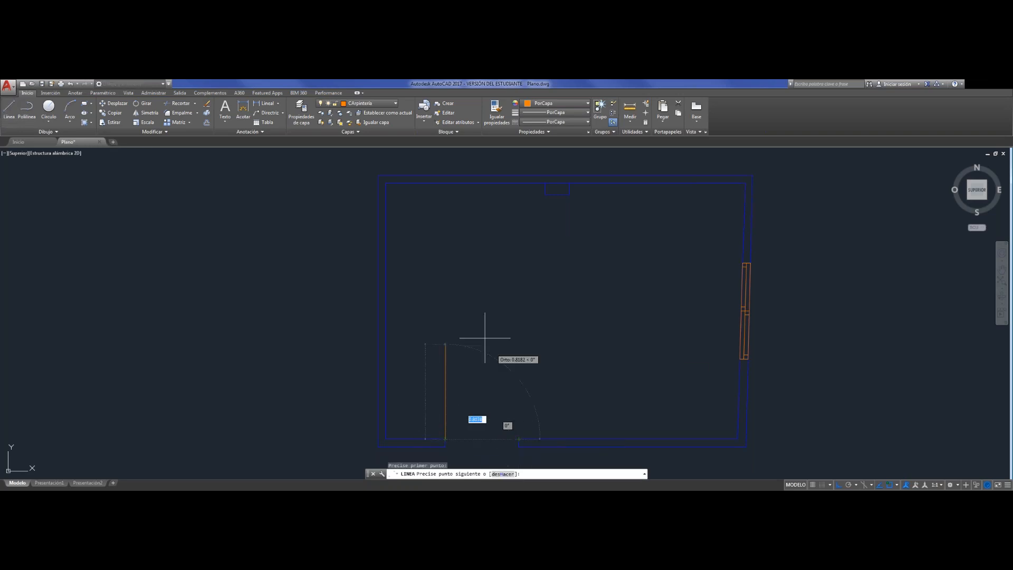
pyautogui.write('0.92')
pyautogui.press('Return')
pyautogui.write('0.05')
pyautogui.press('Return')
pyautogui.write('0.92')
pyautogui.press('Return')
pyautogui.write('0.0')
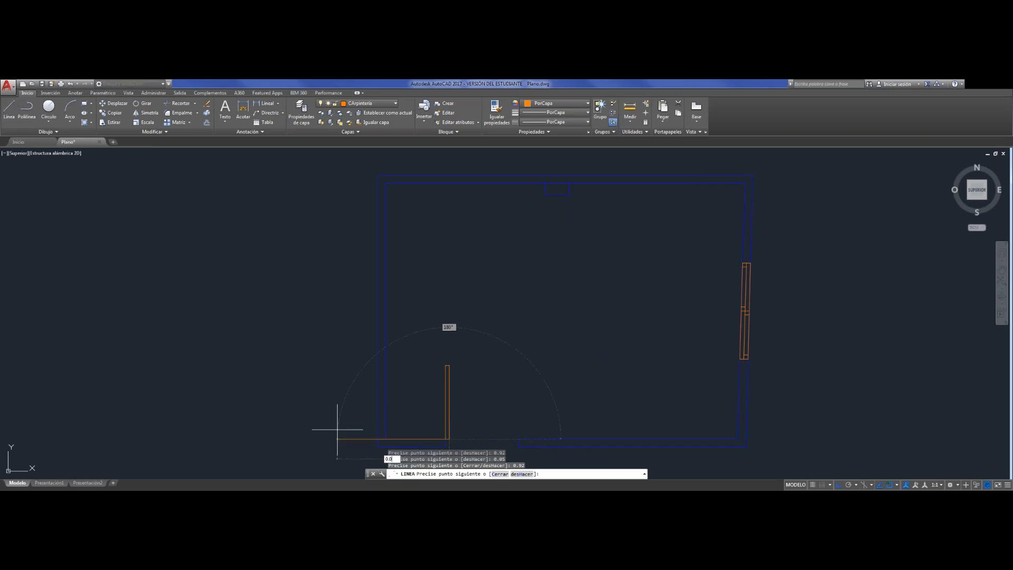
pyautogui.write('5')
pyautogui.press('Return')
pyautogui.press('Escape')
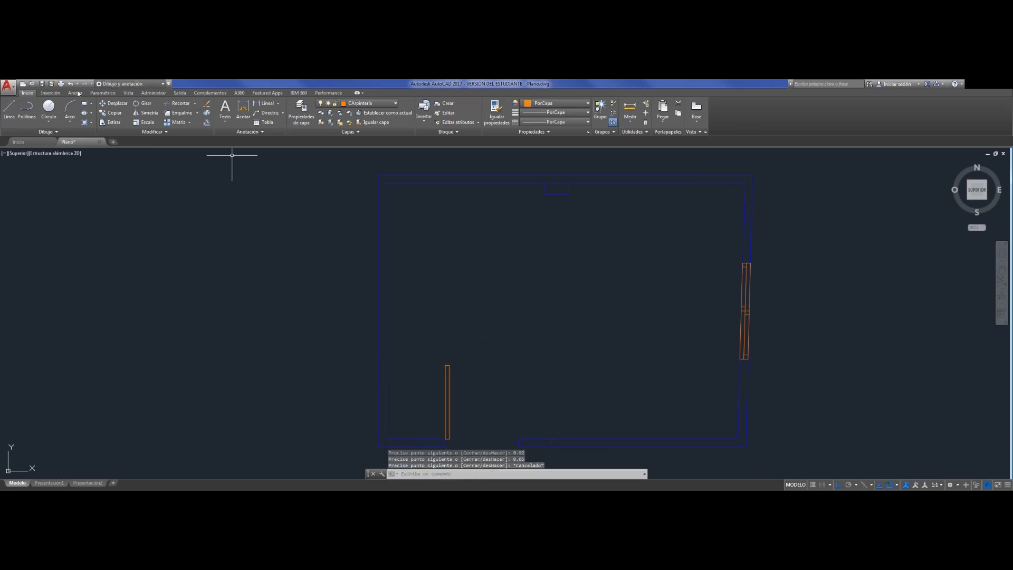
# Try a door swing circle centred on the leaf's lower right corner with its radius reaching the leaf's upper end
pyautogui.click(49, 108)
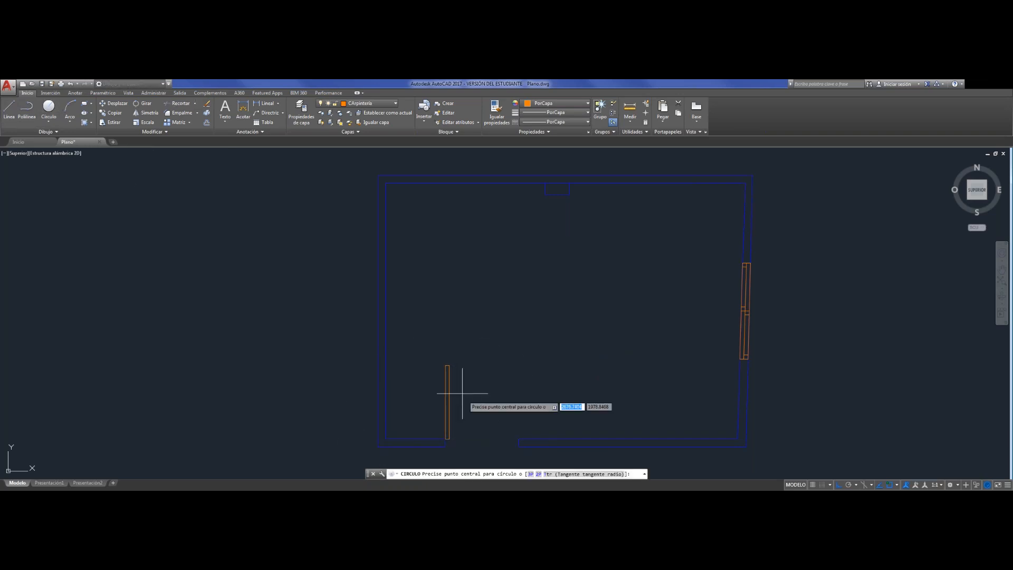
pyautogui.click(448, 439)
pyautogui.click(448, 366)
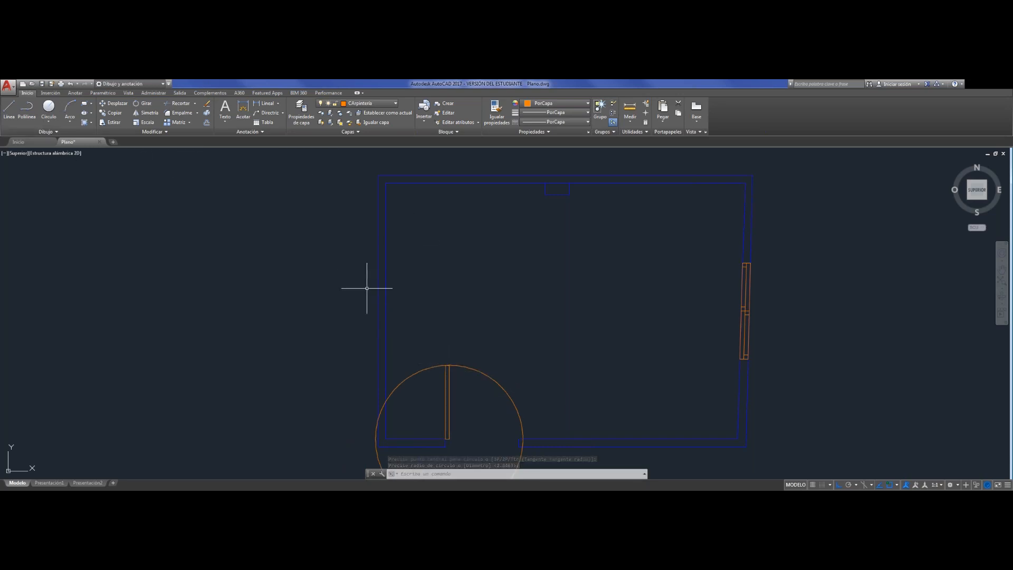
pyautogui.click(518, 396)
pyautogui.click(502, 390)
pyautogui.press('Delete')
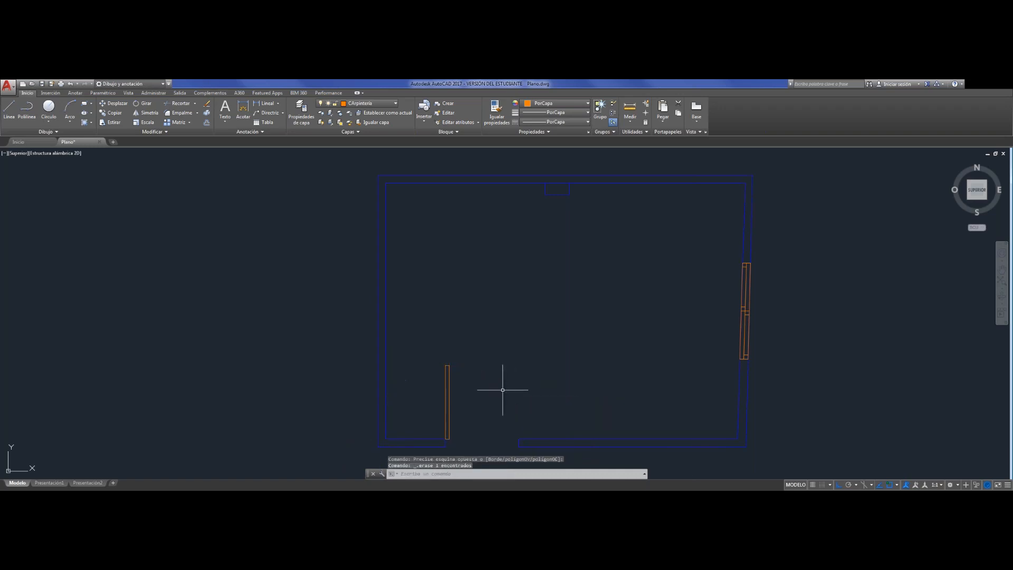
# Draw a circle centred on the door leaf's lower left corner with its radius reaching the leaf's upper left corner
pyautogui.click(49, 108)
pyautogui.click(446, 438)
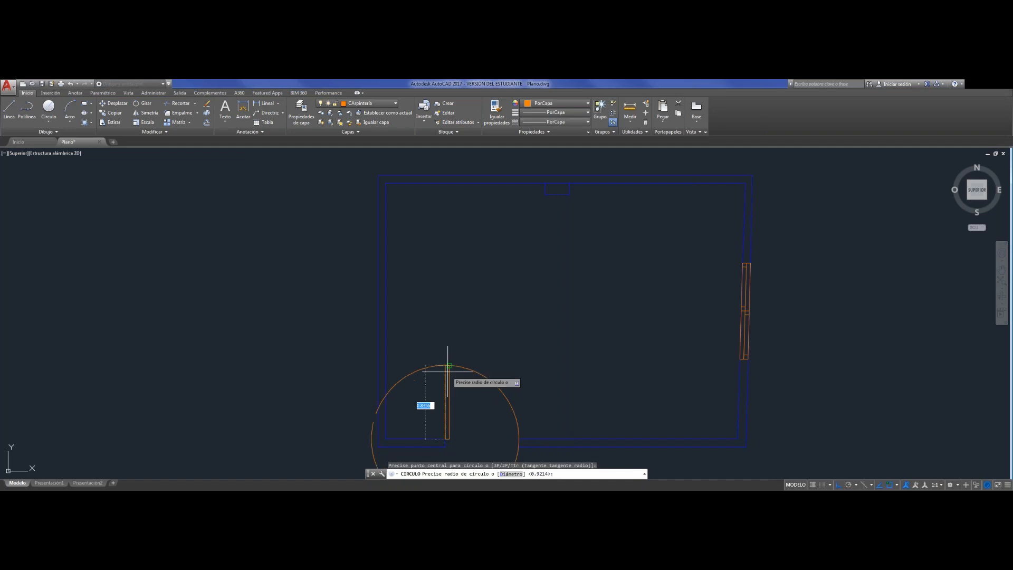
pyautogui.click(446, 365)
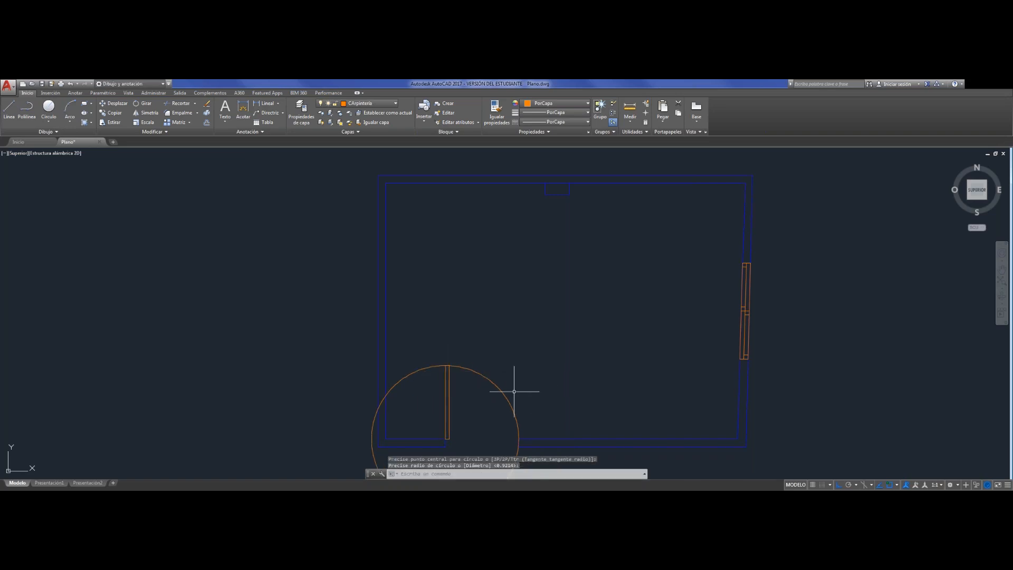
# Trim the circle to a quarter door swing arc, using the leaf's left line and the inner bottom wall line as cutting edges
pyautogui.scroll(-1, 508, 320)
pyautogui.moveTo(506, 314); pyautogui.dragTo(495, 240, button='middle')
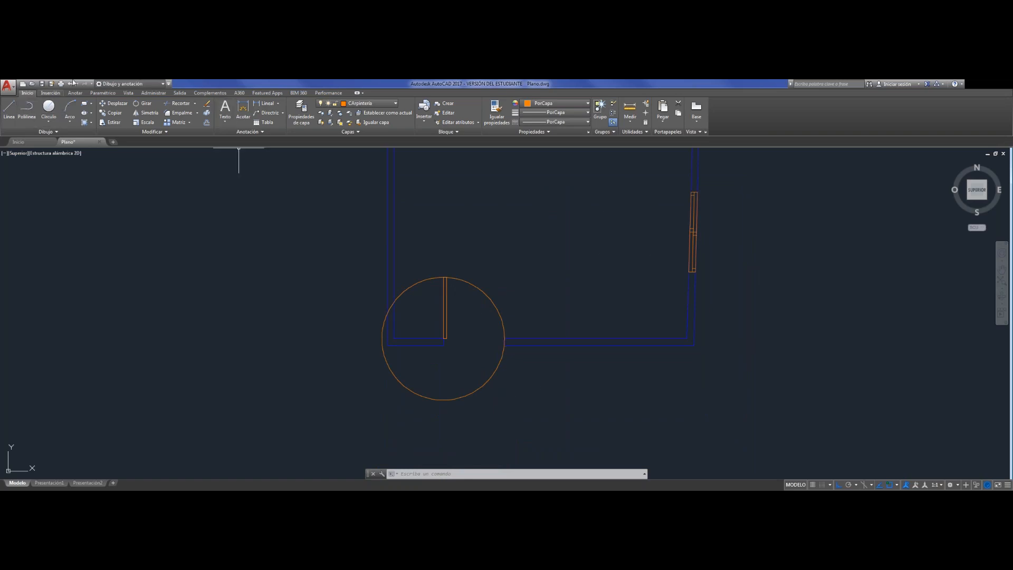
pyautogui.click(180, 103)
pyautogui.click(443, 292)
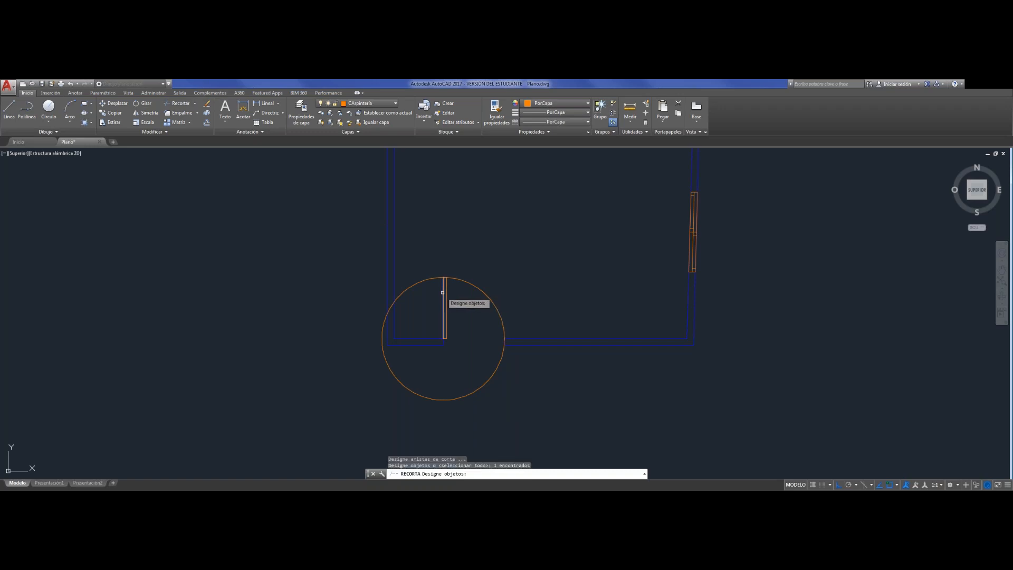
pyautogui.click(522, 339)
pyautogui.press('Return')
pyautogui.click(533, 386)
pyautogui.click(473, 362)
pyautogui.press('Return')
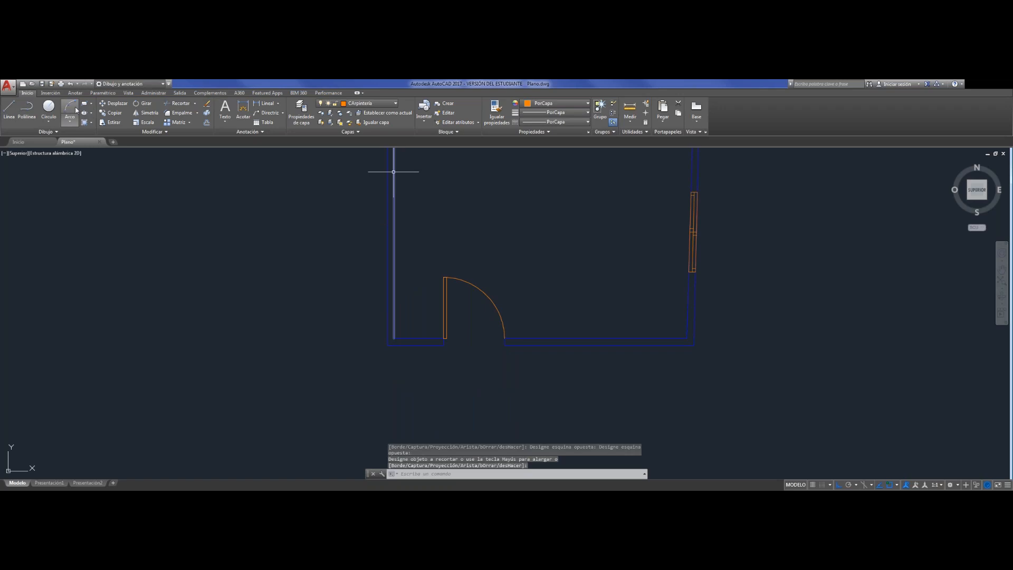
# Draw a 0.05 by 0.10 door frame rectangle with lines in the wall end at the left side of the opening
pyautogui.click(9, 111)
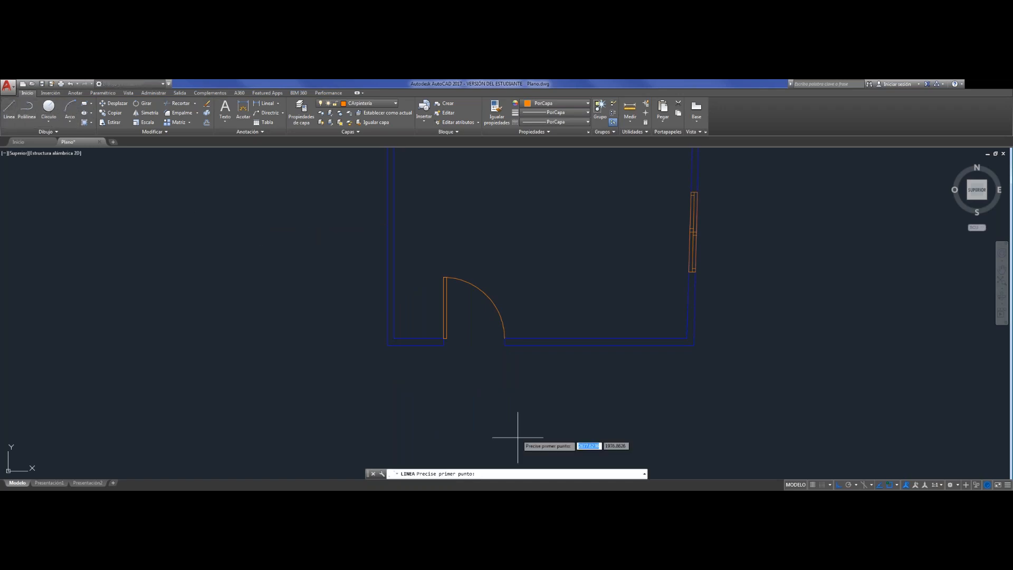
pyautogui.click(444, 338)
pyautogui.write('0.05')
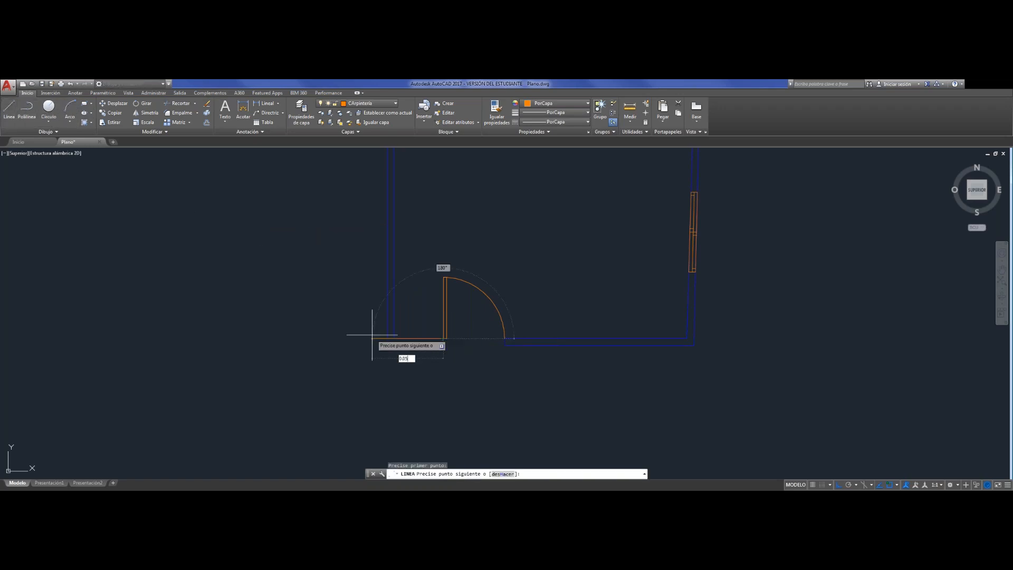
pyautogui.press('Return')
pyautogui.write('0.05')
pyautogui.press('Return')
pyautogui.write('0.05')
pyautogui.press('Return')
pyautogui.write('0.05')
pyautogui.press('Return')
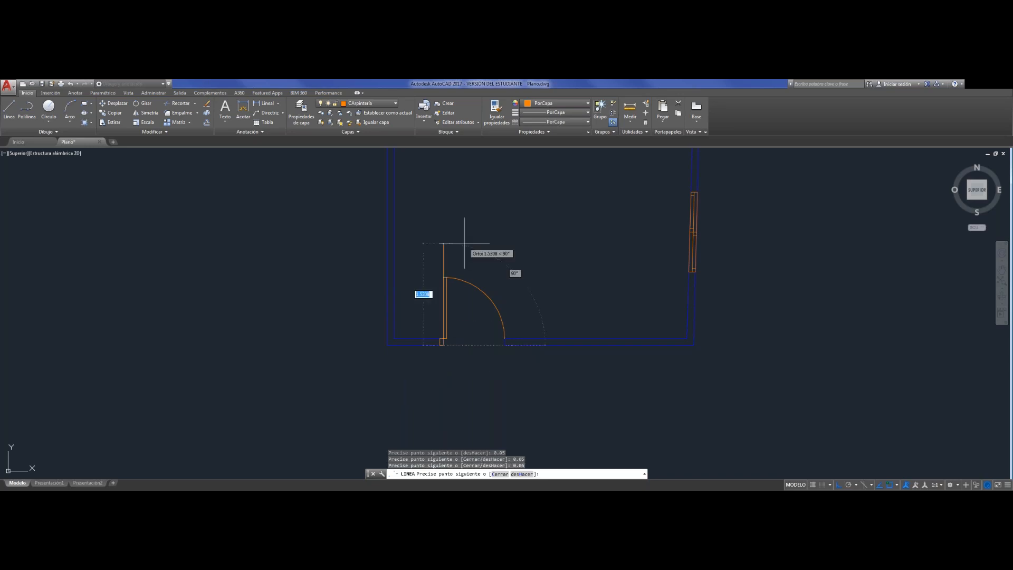
pyautogui.write('0.1')
pyautogui.press('Return')
pyautogui.press('Escape')
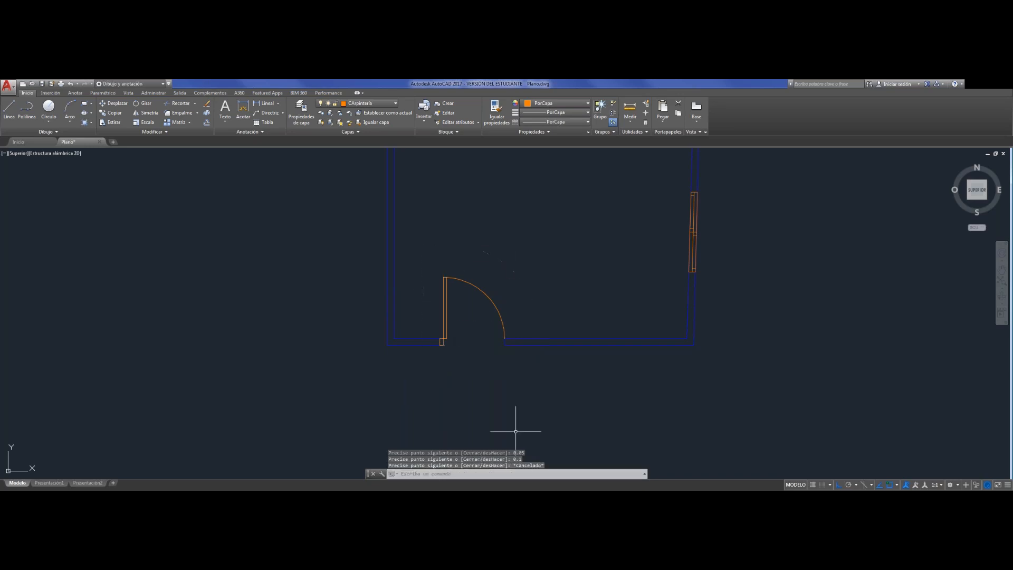
# Delete the upper piece of the door frame's split left side and stretch the lower piece up to the inner wall line
pyautogui.scroll(5, 434, 341)
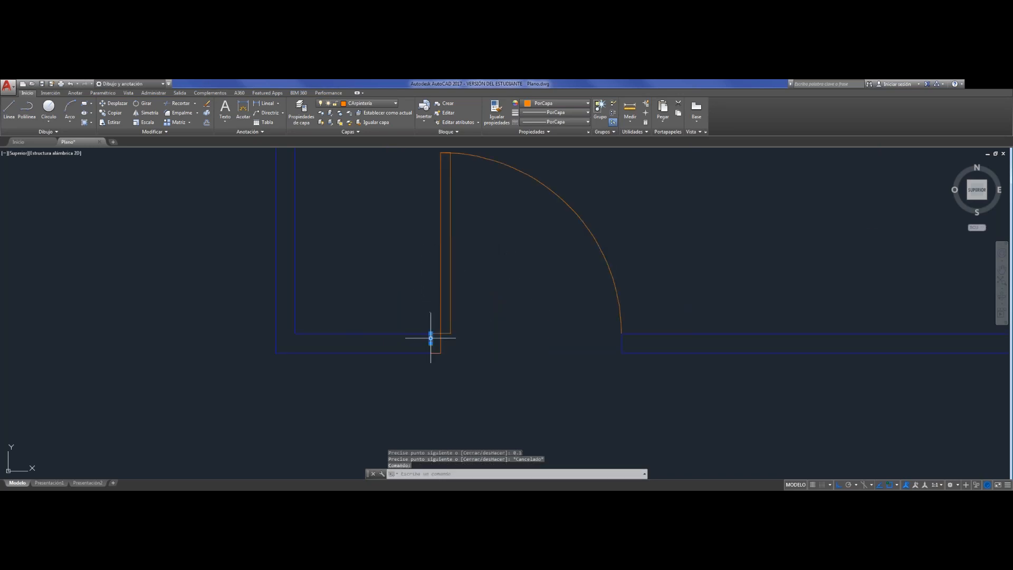
pyautogui.press('Delete')
pyautogui.scroll(4, 442, 344)
pyautogui.click(426, 350)
pyautogui.click(413, 348)
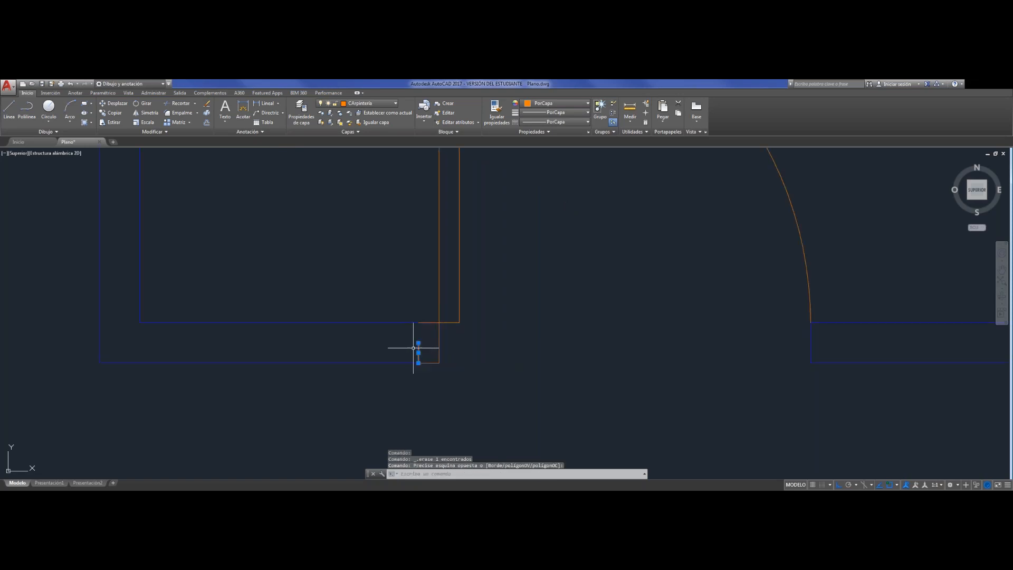
pyautogui.click(418, 342)
pyautogui.click(418, 323)
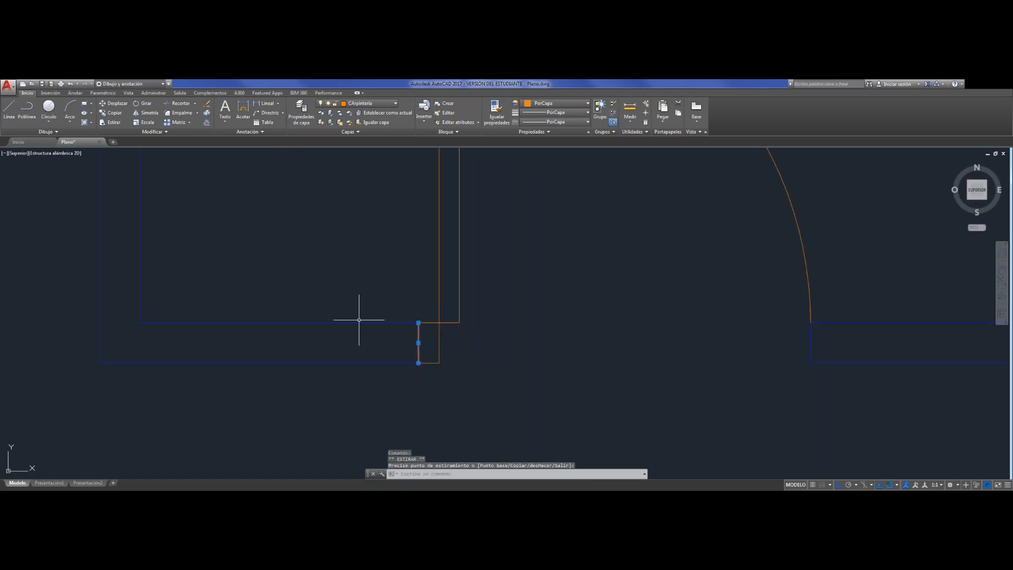
pyautogui.press('Escape')
# Copy the four door frame lines from the frame's upper right corner to the lower end of the door swing arc
pyautogui.click(419, 345)
pyautogui.click(439, 339)
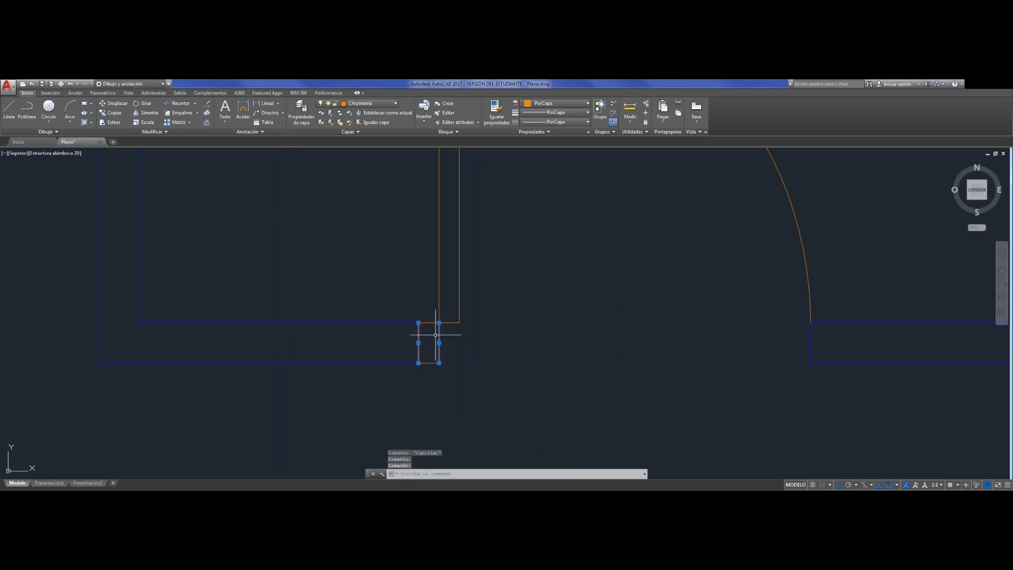
pyautogui.click(436, 363)
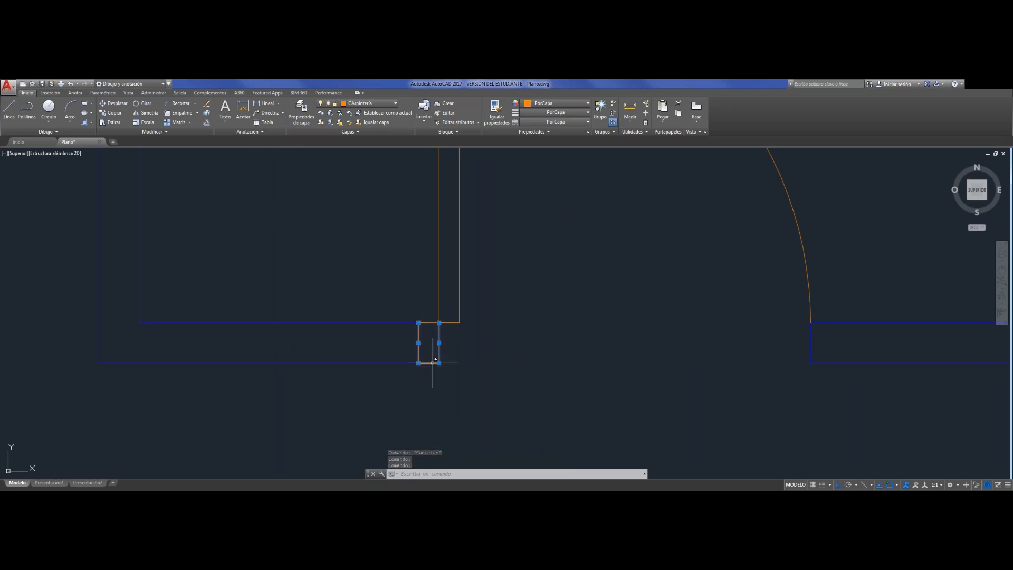
pyautogui.click(431, 322)
pyautogui.click(115, 115)
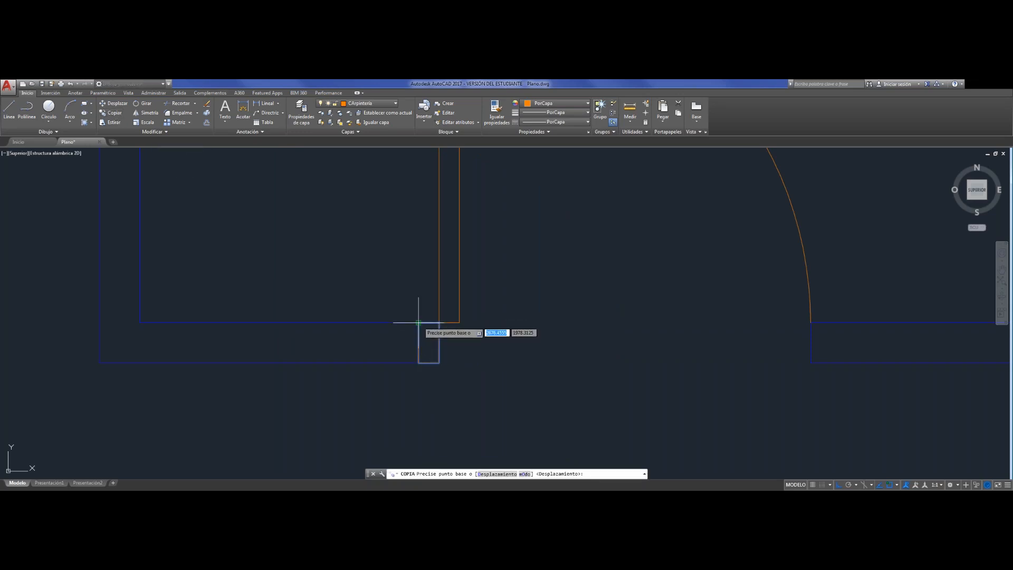
pyautogui.click(439, 322)
pyautogui.click(816, 322)
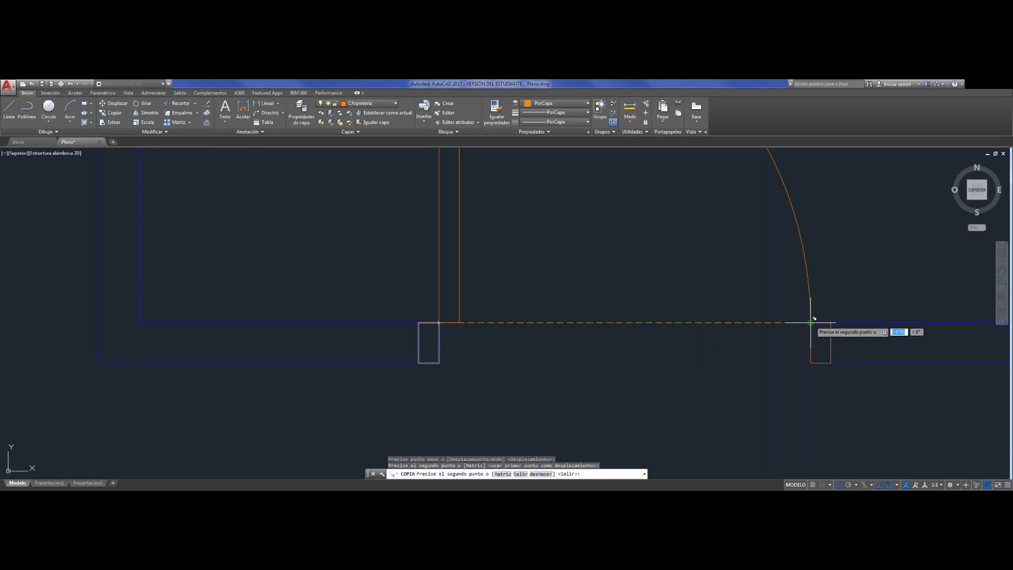
pyautogui.press('Escape')
# Try hatching the wall section between the door's left side and the window with the ANSI31 pattern at scale 0.1
pyautogui.scroll(-3, 548, 351)
pyautogui.scroll(-3, 264, 374)
pyautogui.moveTo(526, 267); pyautogui.dragTo(559, 346, button='middle')
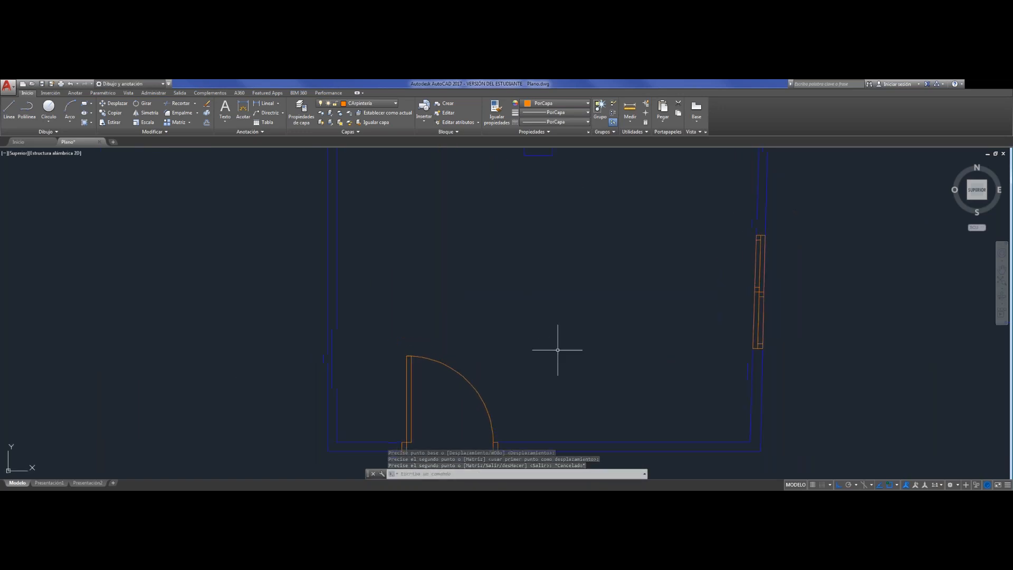
pyautogui.scroll(-2, 559, 346)
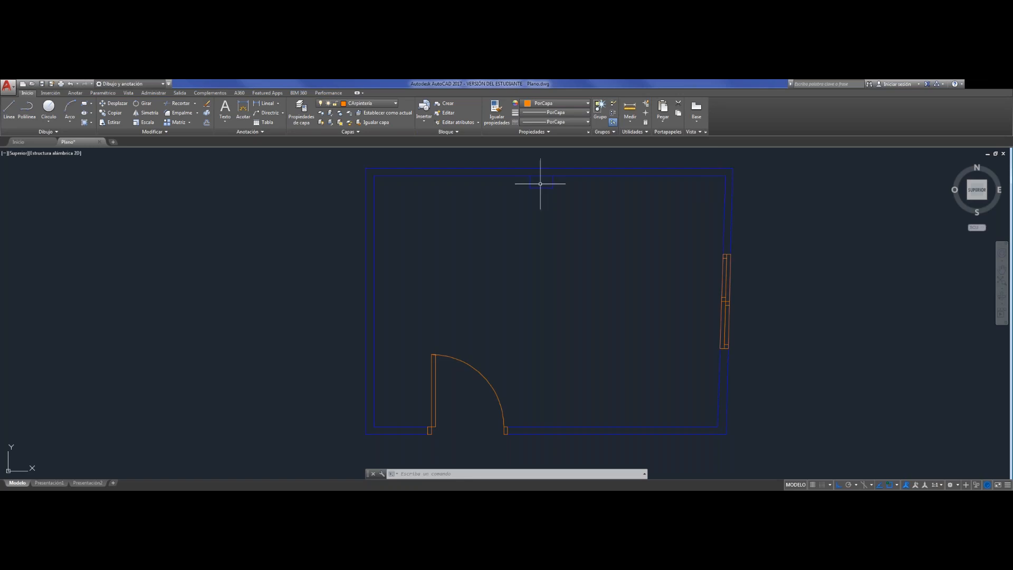
pyautogui.click(92, 123)
pyautogui.click(100, 134)
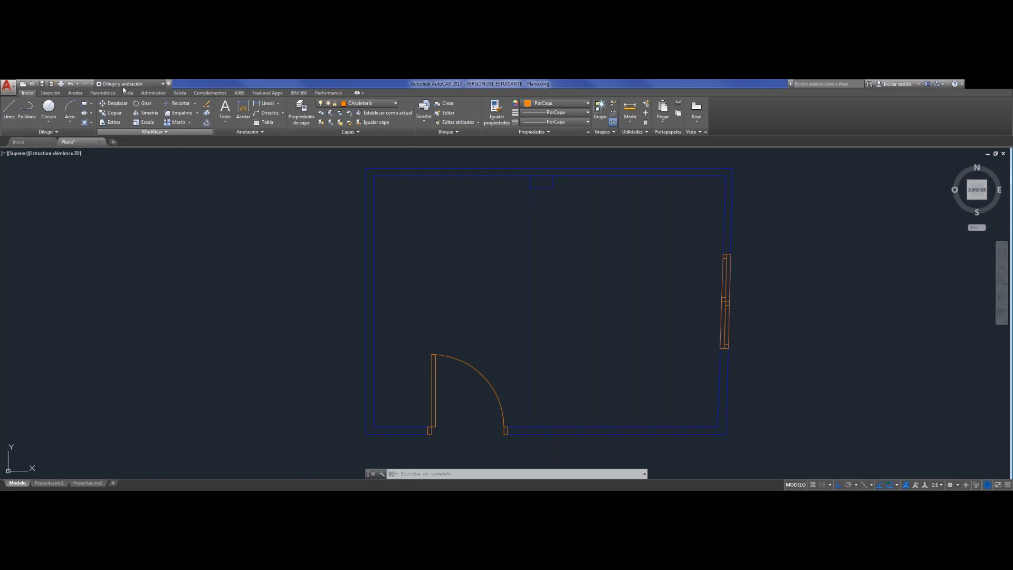
pyautogui.click(429, 172)
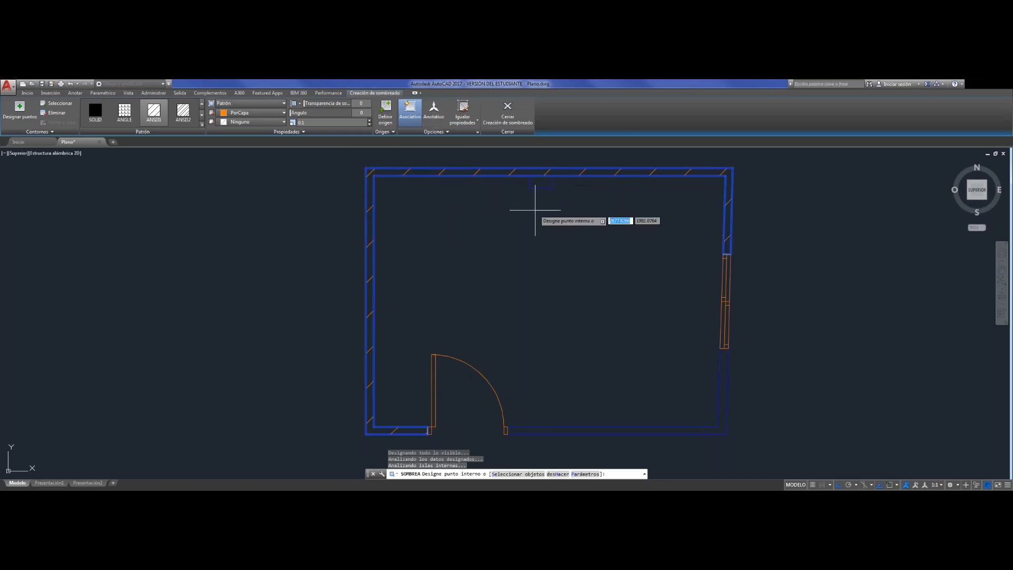
pyautogui.rightClick(546, 222)
pyautogui.click(565, 227)
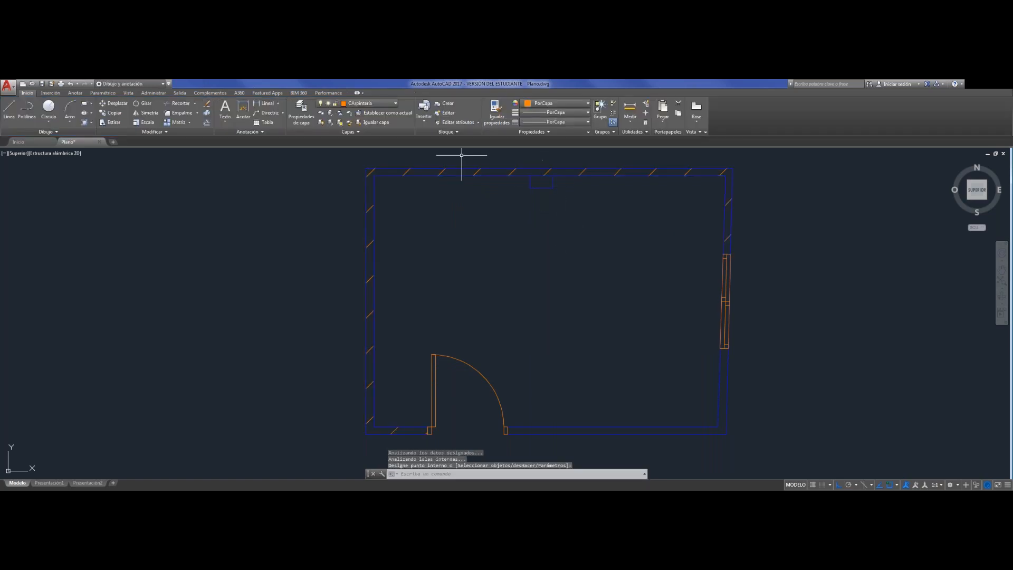
# Try a separate ANSI31 hatch inside the pillar and test denser scales on it, including 0.05
pyautogui.press('Return')
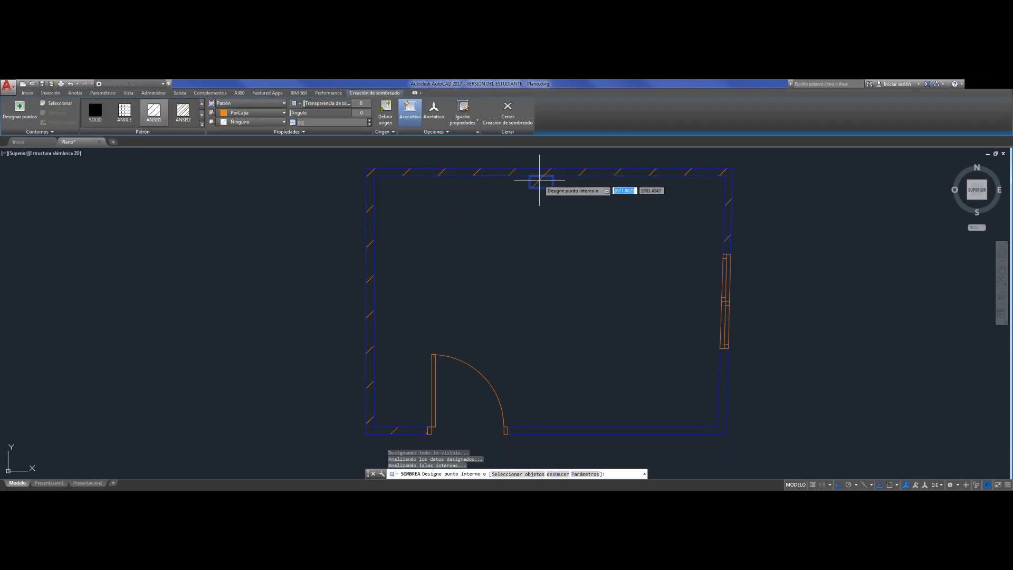
pyautogui.rightClick(548, 217)
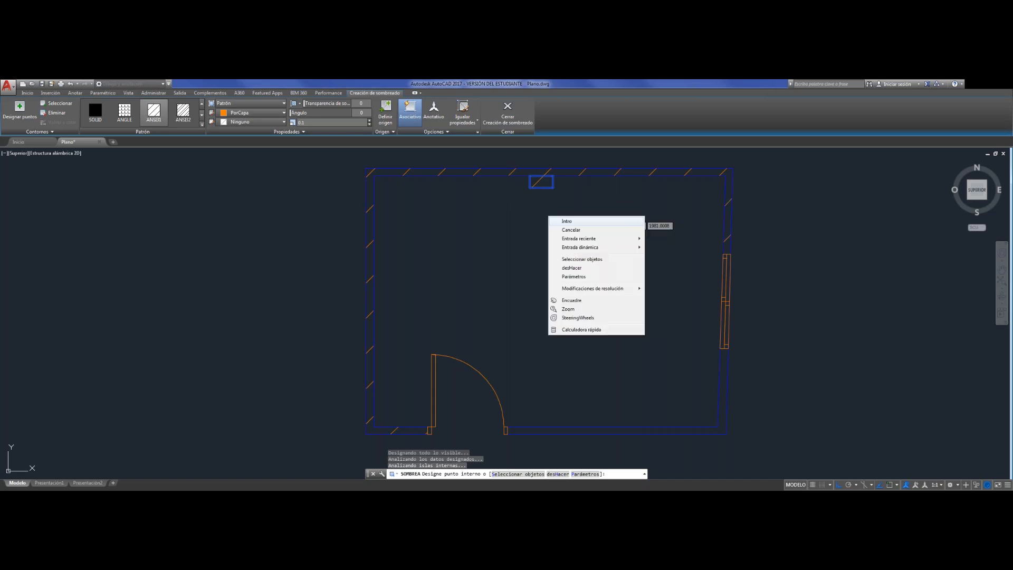
pyautogui.click(579, 222)
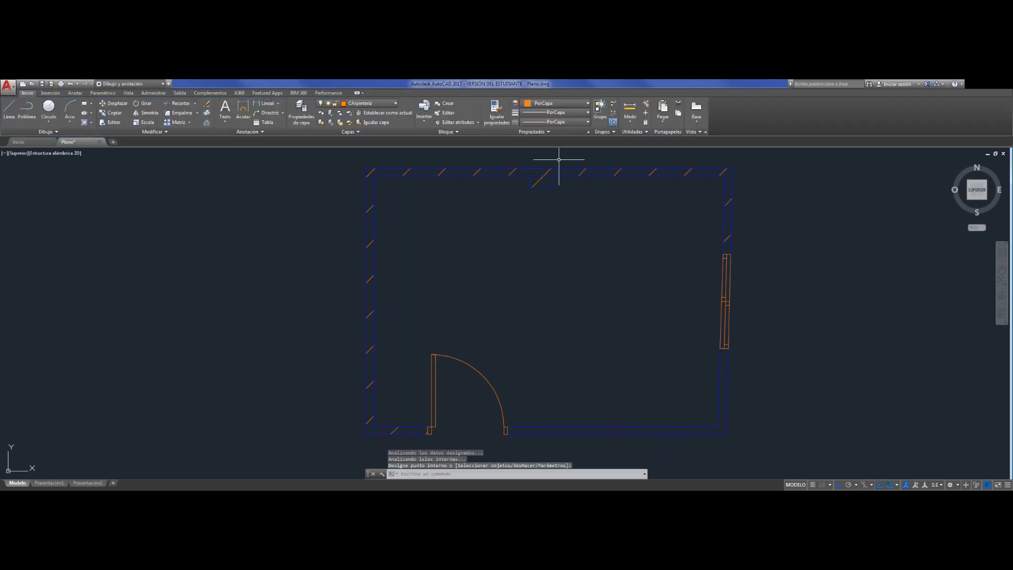
pyautogui.click(540, 180)
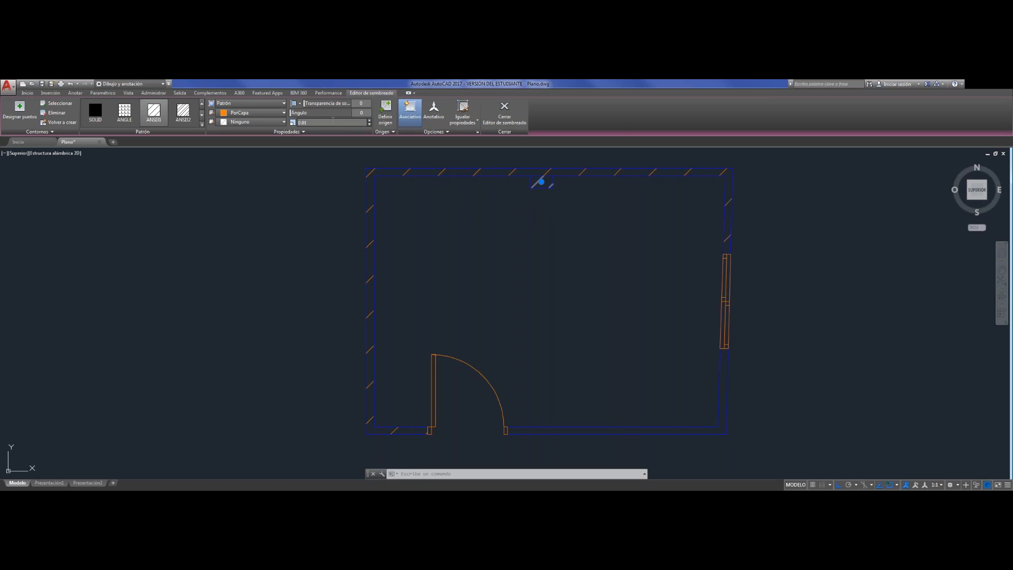
pyautogui.press('Escape')
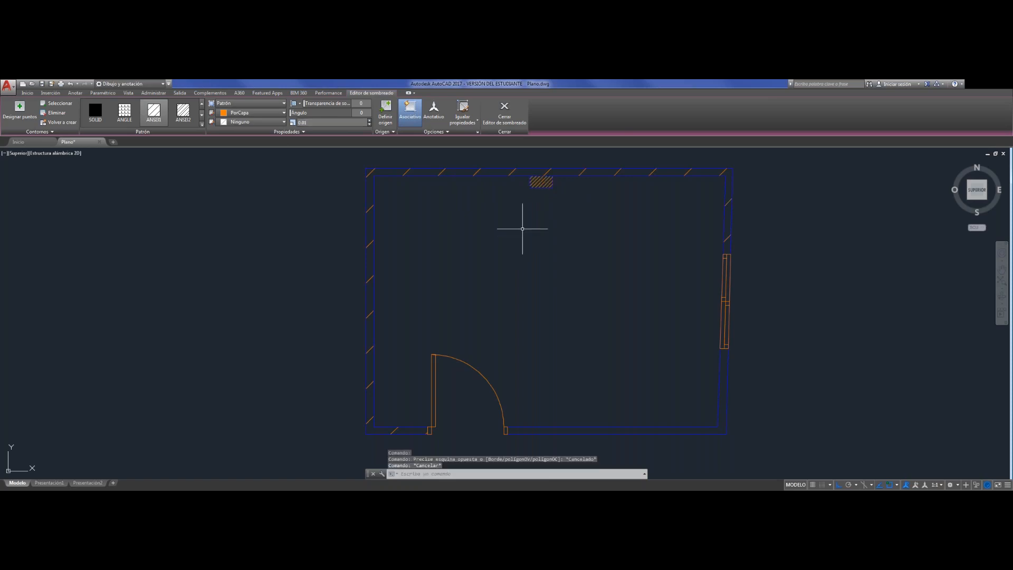
# Delete the wall hatch and the pillar hatch
pyautogui.click(582, 172)
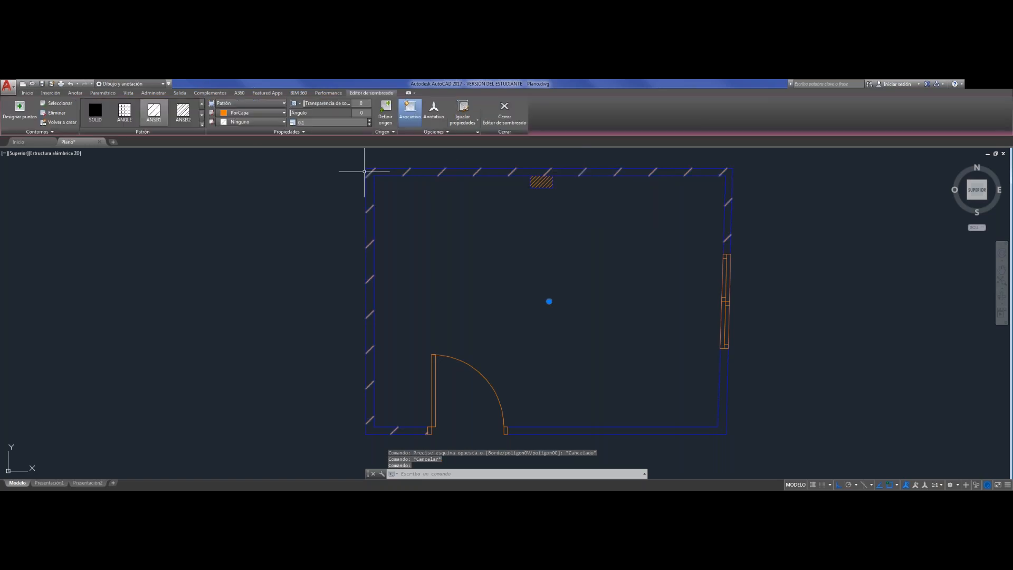
pyautogui.click(541, 182)
pyautogui.press('Delete')
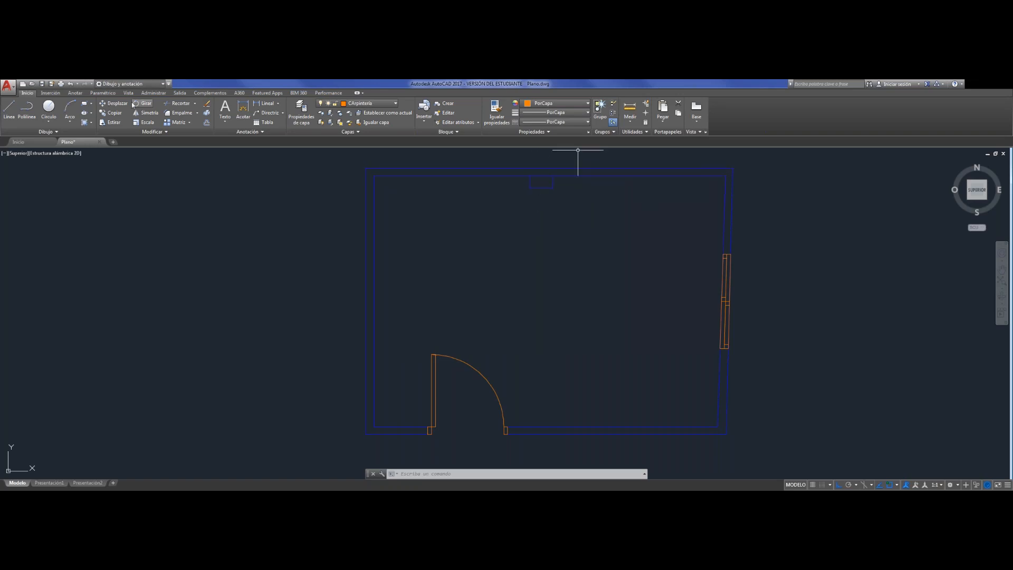
# Trim the inner top wall line between the pillar's two sides so that the pillar opens into the wall
pyautogui.click(179, 104)
pyautogui.click(566, 191)
pyautogui.click(519, 181)
pyautogui.press('Return')
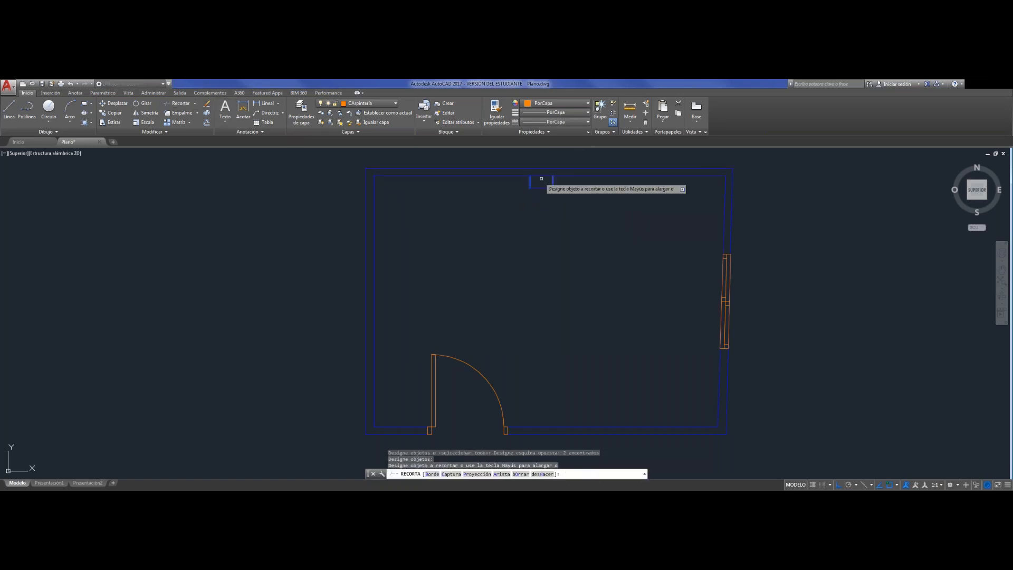
pyautogui.click(535, 176)
pyautogui.press('Return')
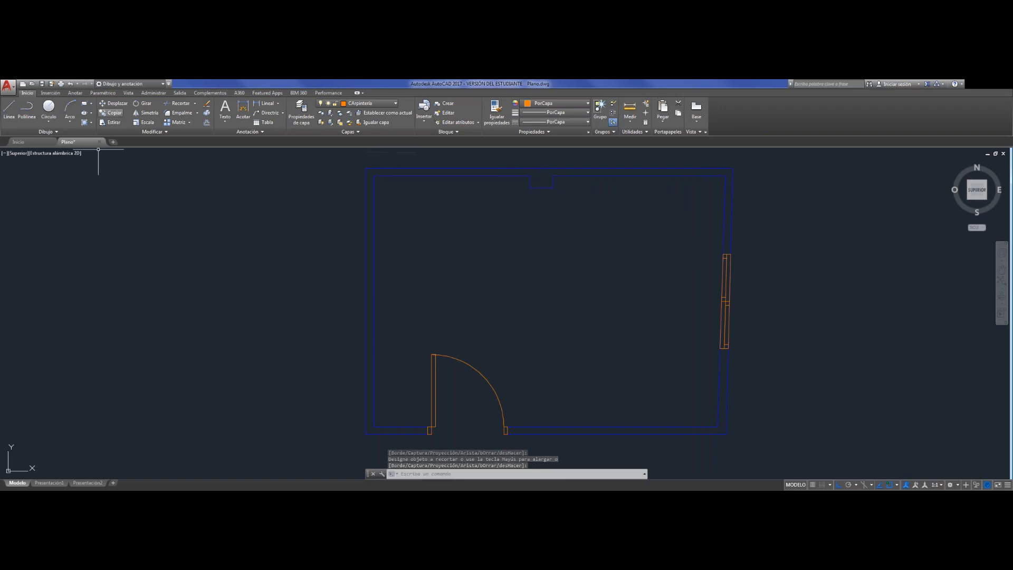
# Make the Sombreado layer current and check its colour and lineweight in the layer properties
pyautogui.click(364, 104)
pyautogui.click(365, 169)
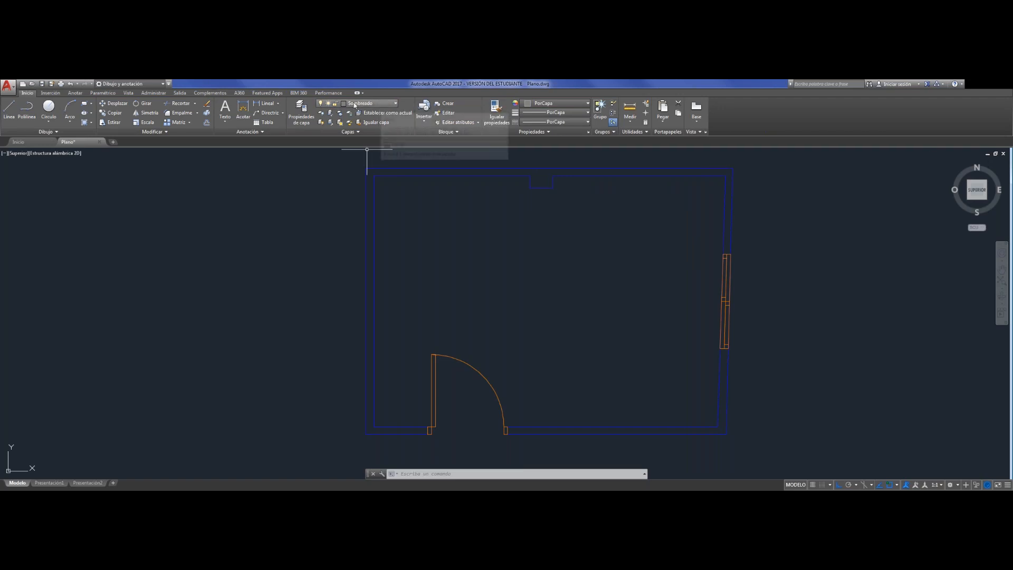
pyautogui.click(301, 112)
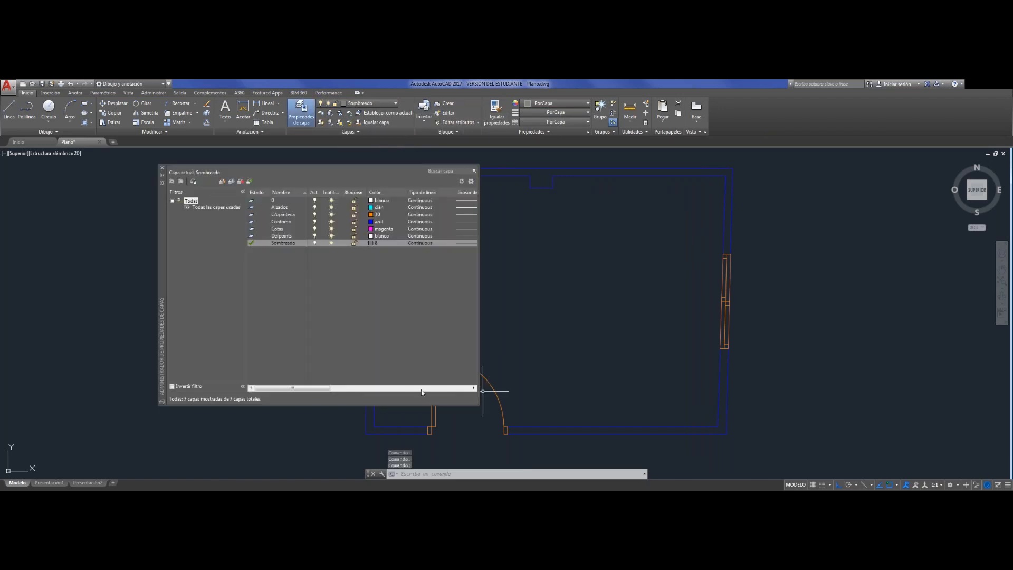
pyautogui.moveTo(297, 388); pyautogui.dragTo(315, 391)
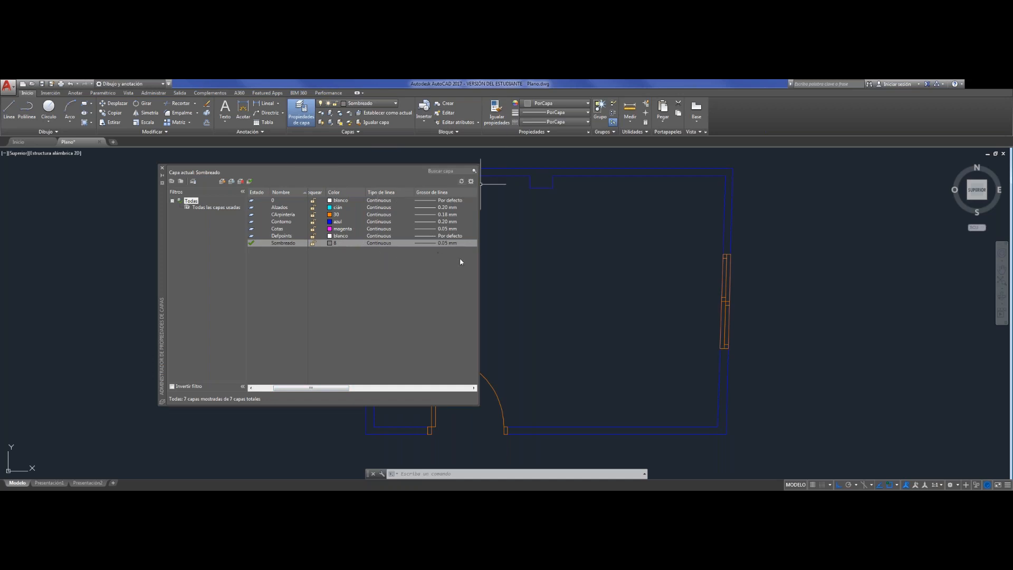
pyautogui.click(162, 168)
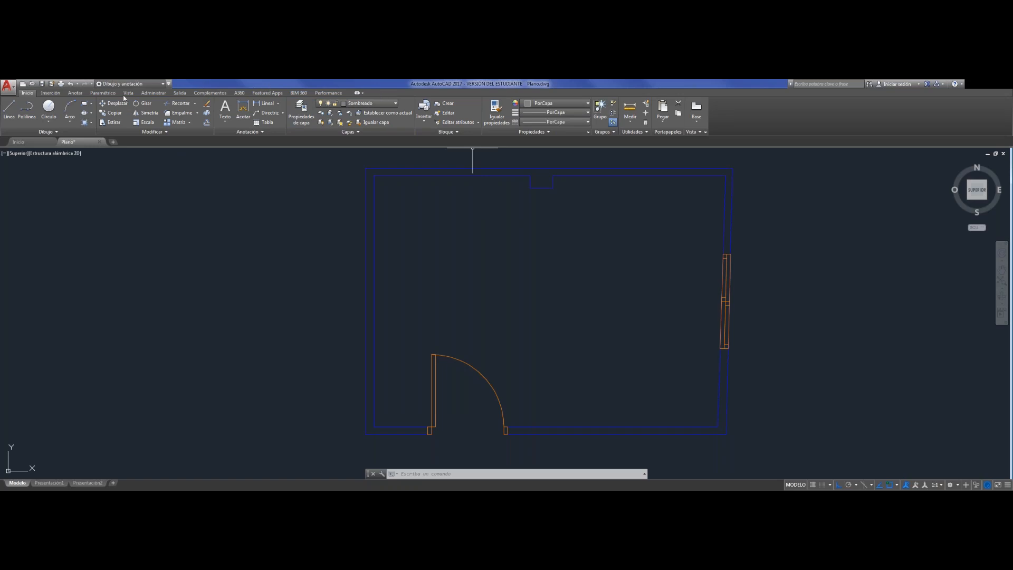
# Hatch the wall sections on both sides of the door, including the pillar, with the ANSI31 pattern at scale 0.1
pyautogui.click(85, 123)
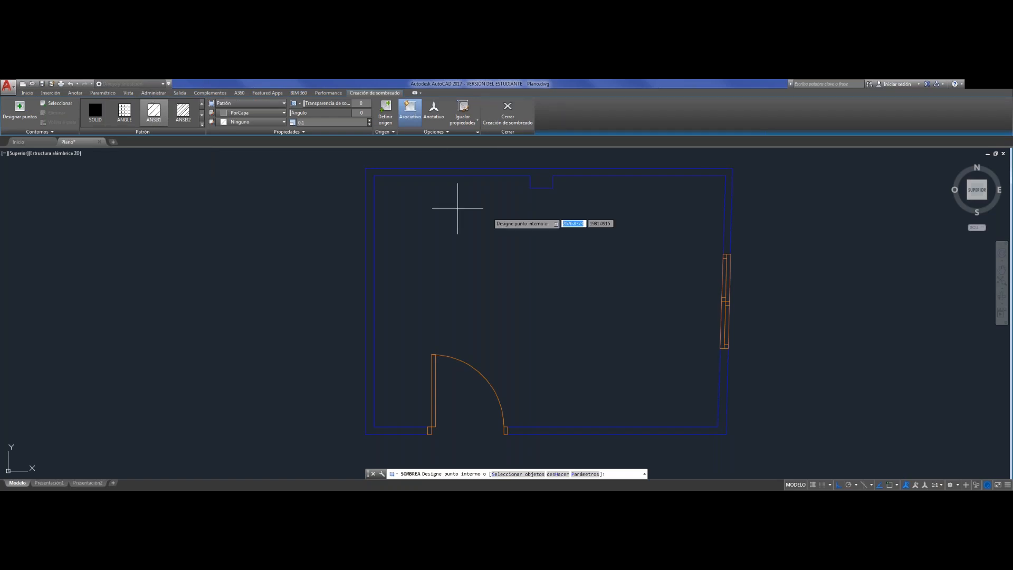
pyautogui.click(538, 177)
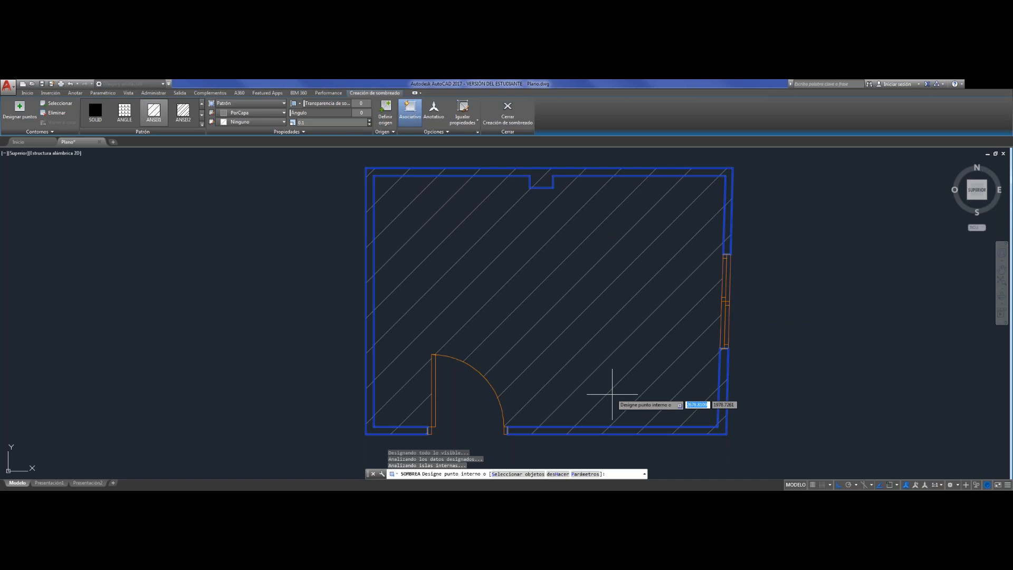
pyautogui.rightClick(396, 431)
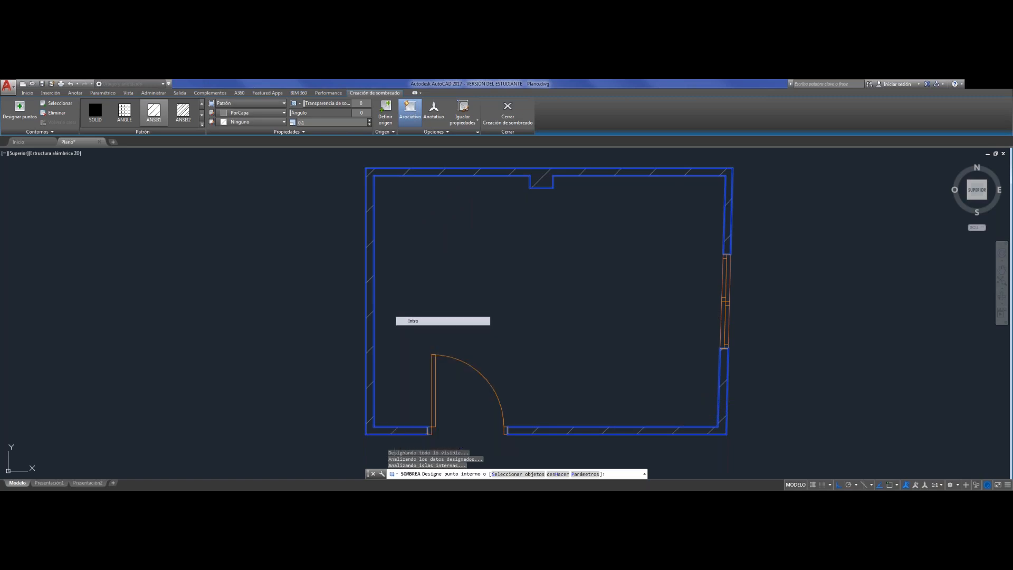
pyautogui.click(428, 320)
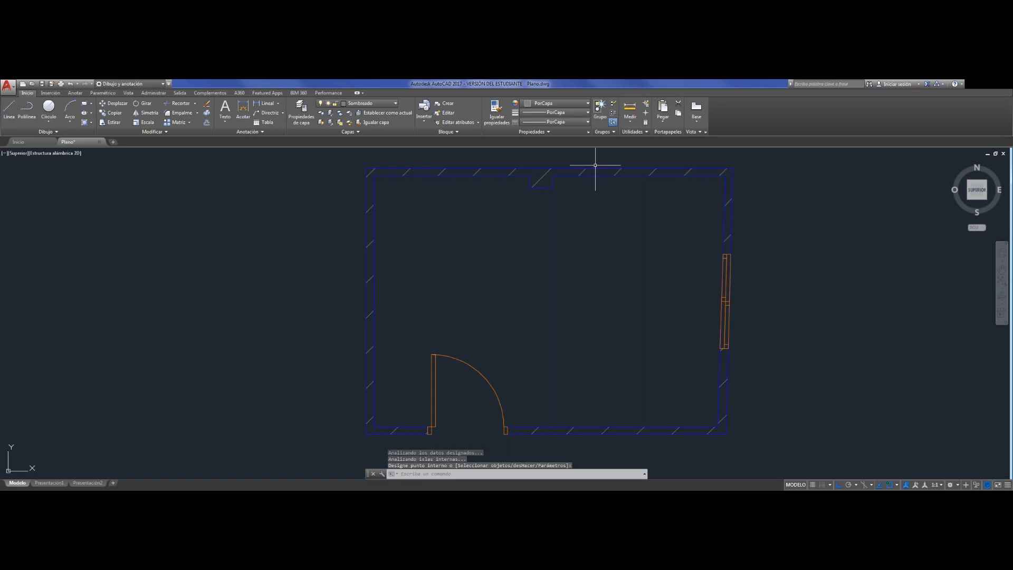
# Reduce the scale of the combined wall and pillar hatch, trying 0.01 first and settling on 0.03
pyautogui.click(544, 175)
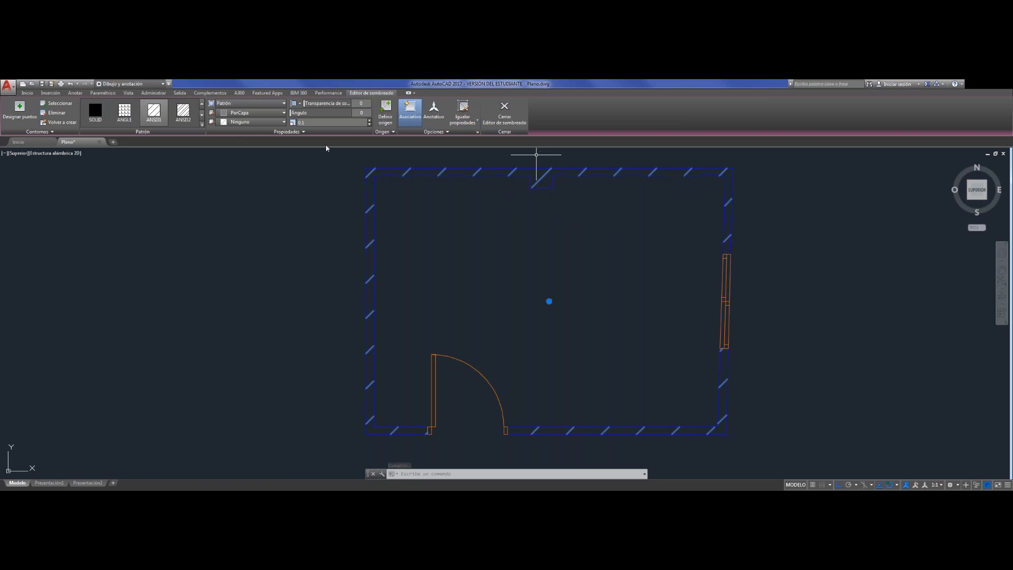
pyautogui.click(322, 123)
pyautogui.press('BackSpace')
pyautogui.write('01')
pyautogui.press('Return')
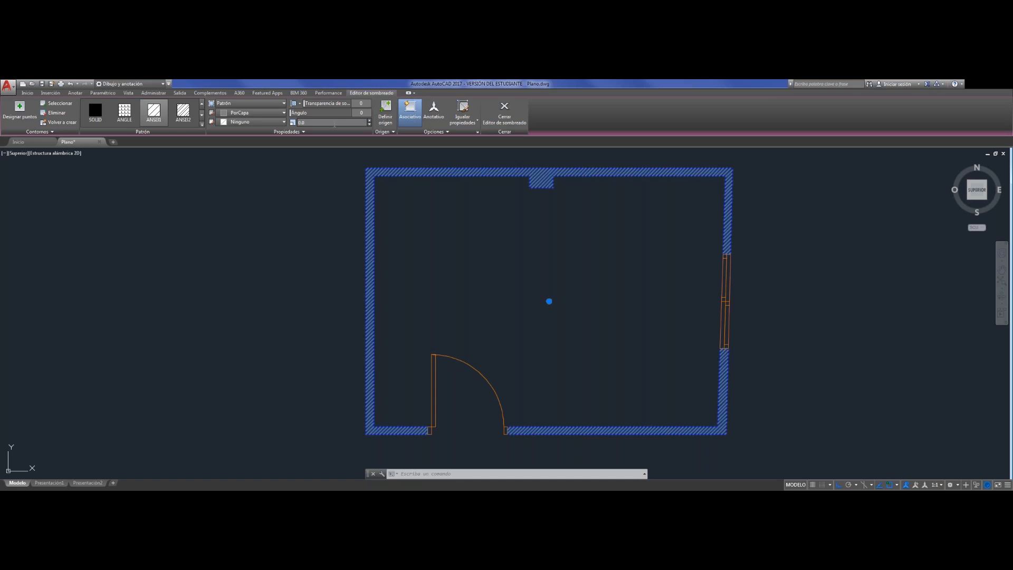
pyautogui.press('Return')
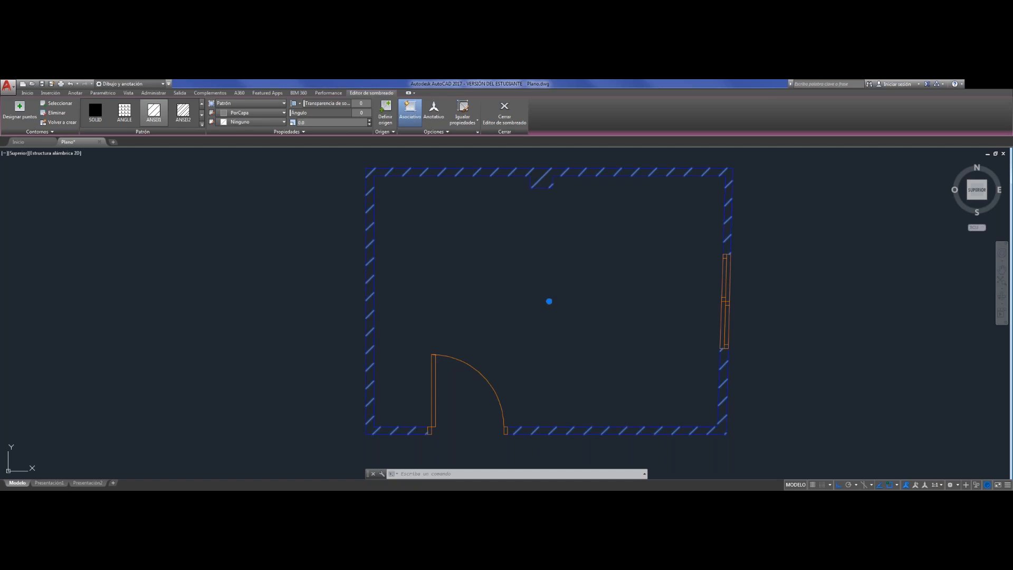
pyautogui.write('3')
pyautogui.press('Return')
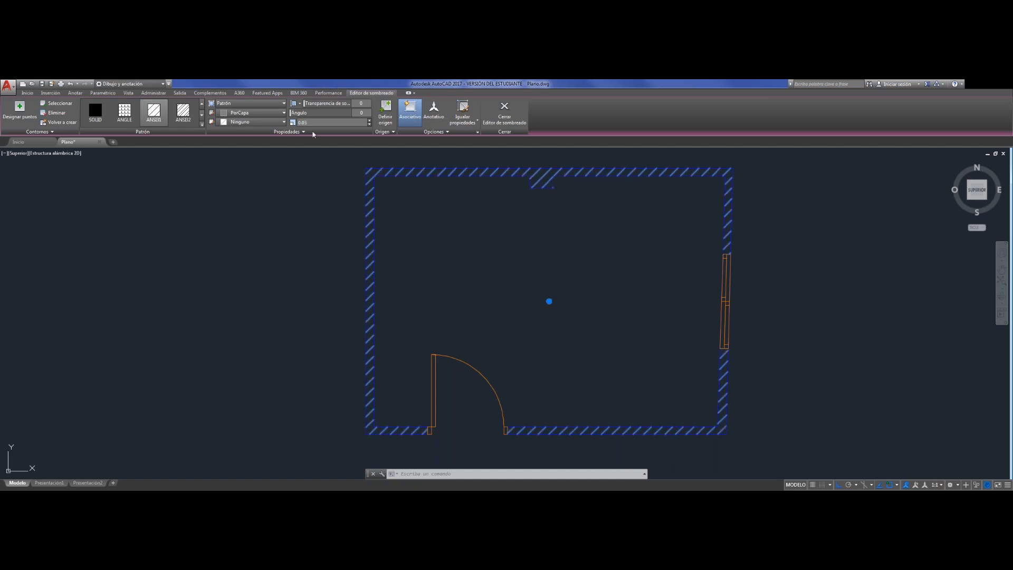
pyautogui.rightClick(306, 248)
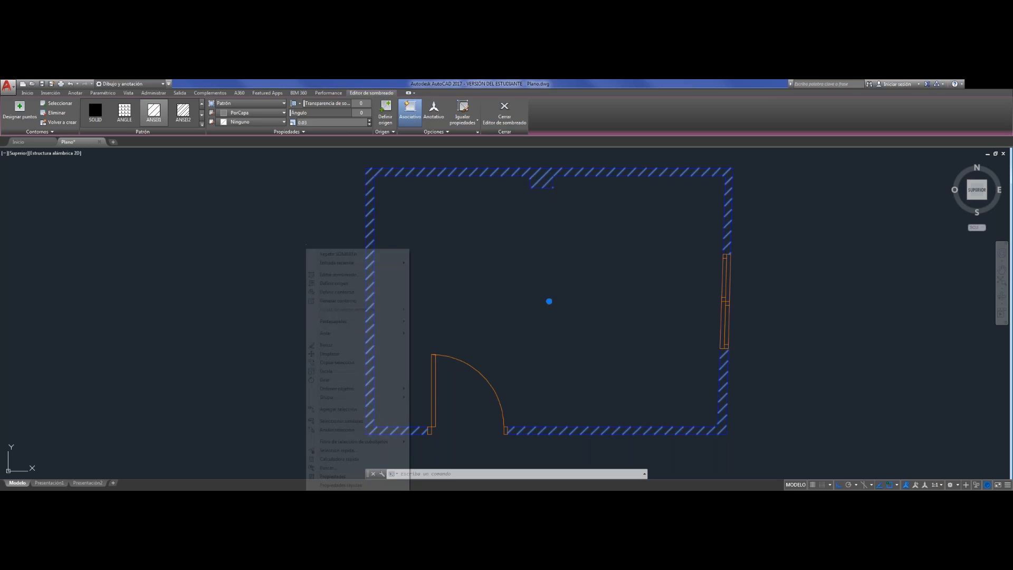
pyautogui.press('Escape')
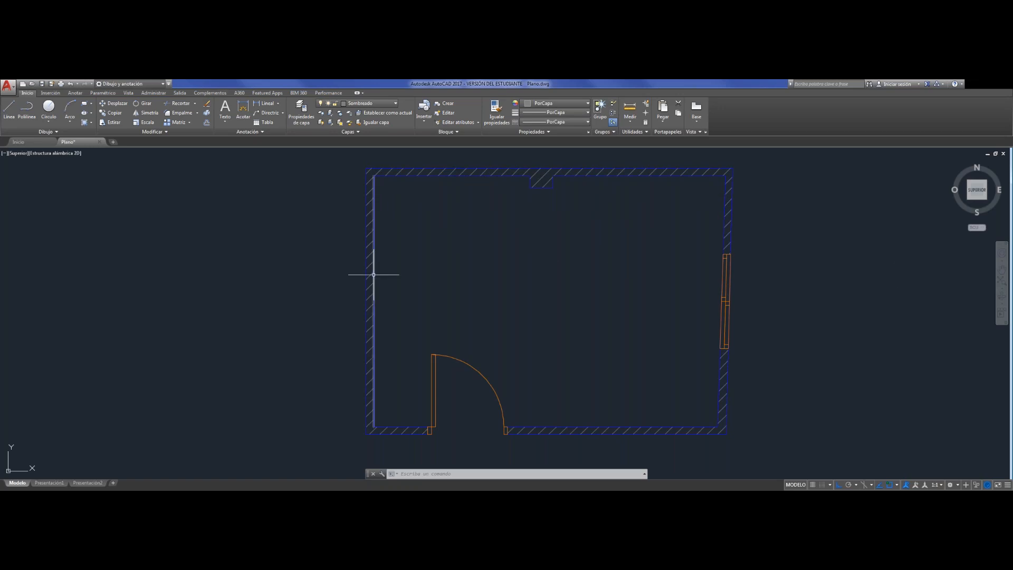
# Make the Alzados layer current for drawing in the empty space beside the room plan
pyautogui.moveTo(421, 295); pyautogui.dragTo(725, 297, button='middle')
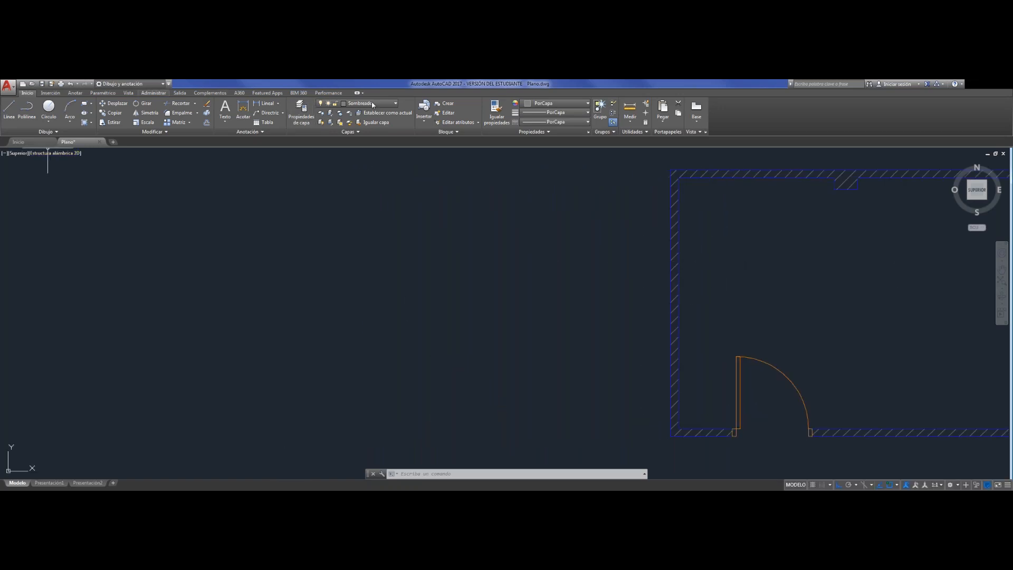
pyautogui.click(391, 105)
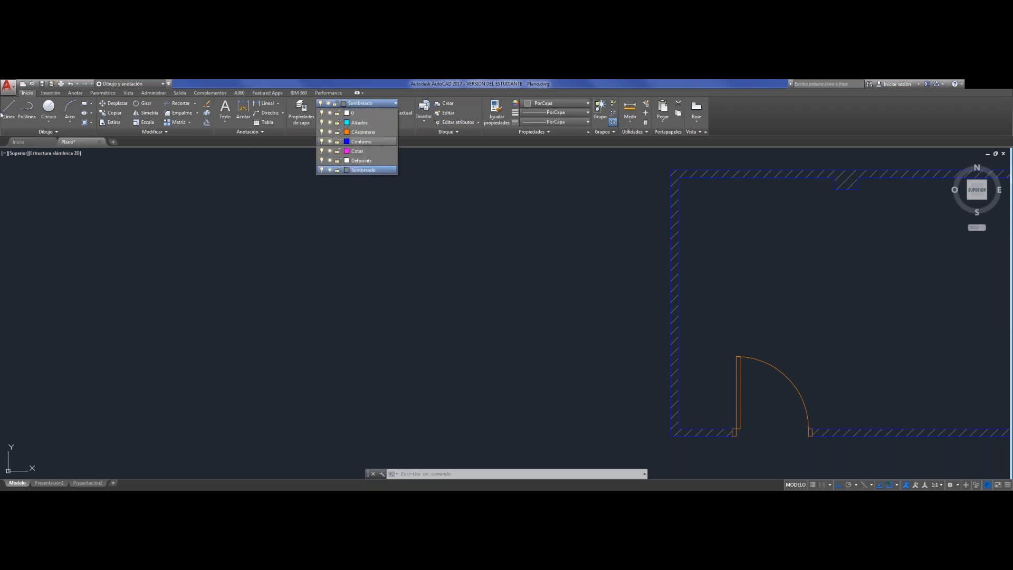
pyautogui.click(364, 146)
pyautogui.click(366, 103)
pyautogui.click(368, 123)
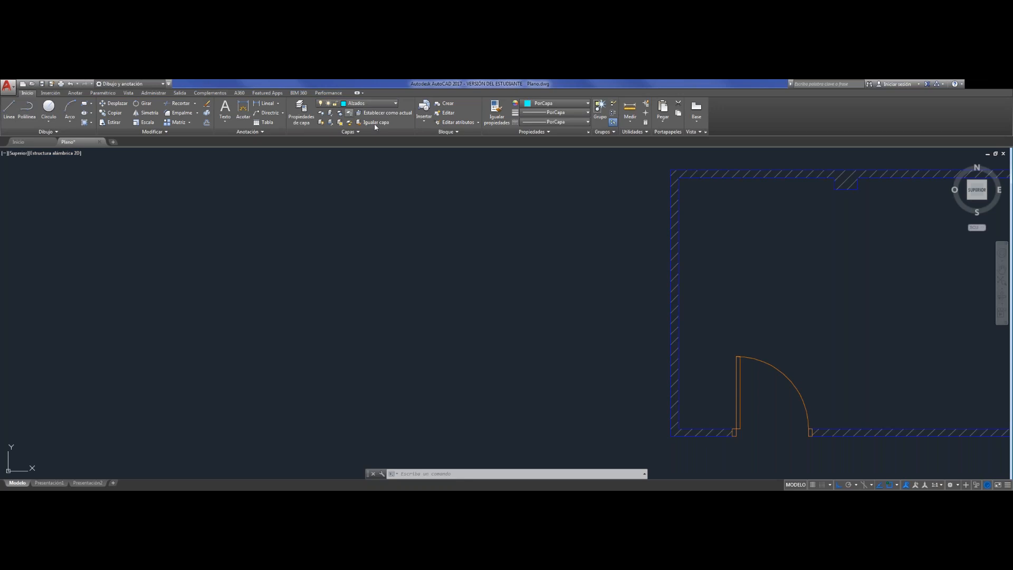
pyautogui.click(9, 109)
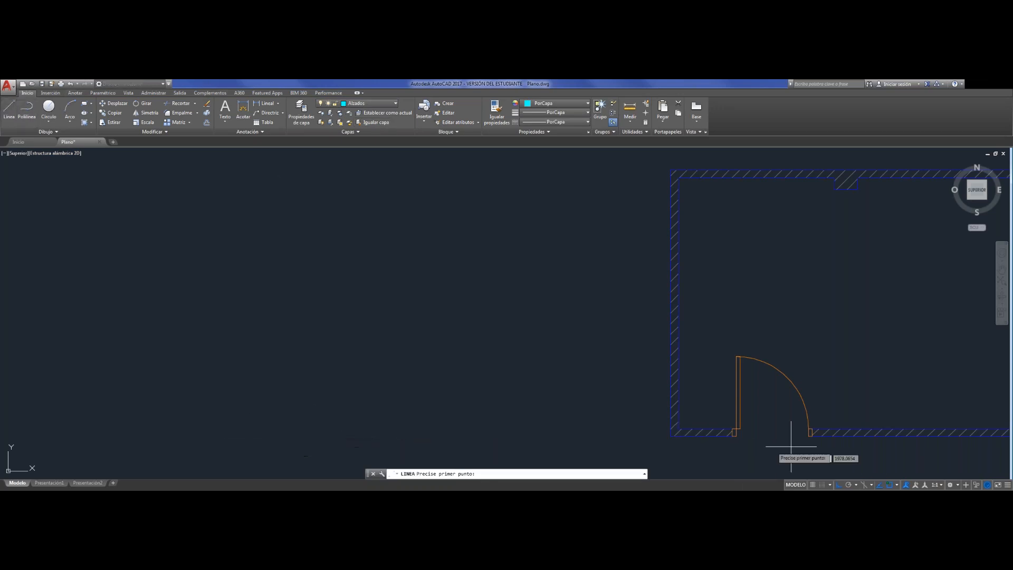
pyautogui.click(259, 436)
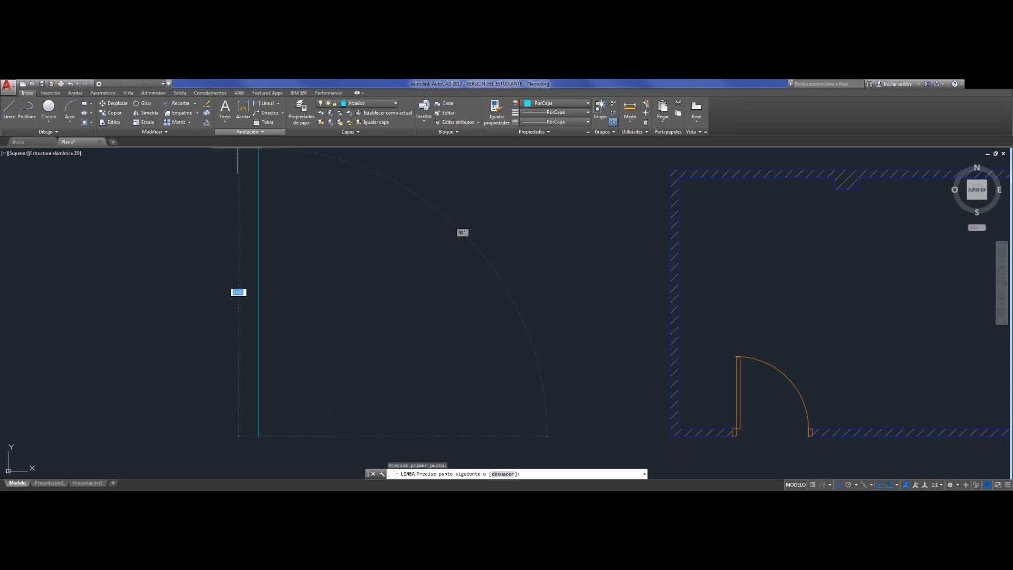
pyautogui.press('Escape')
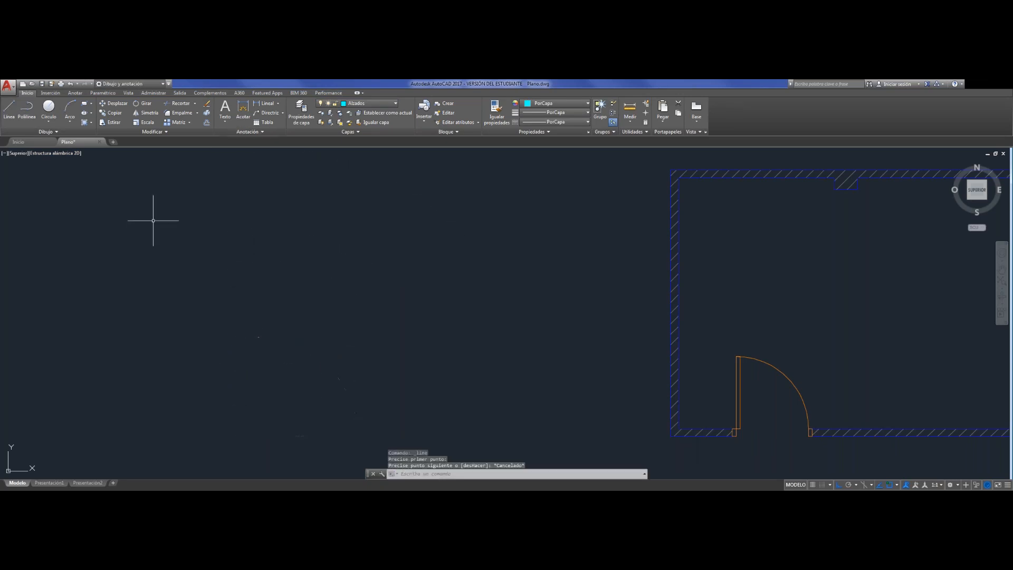
# Draw a 2.50 vertical line upward in the empty space beside the plan, starting level with the plan's bottom wall edge
pyautogui.click(9, 110)
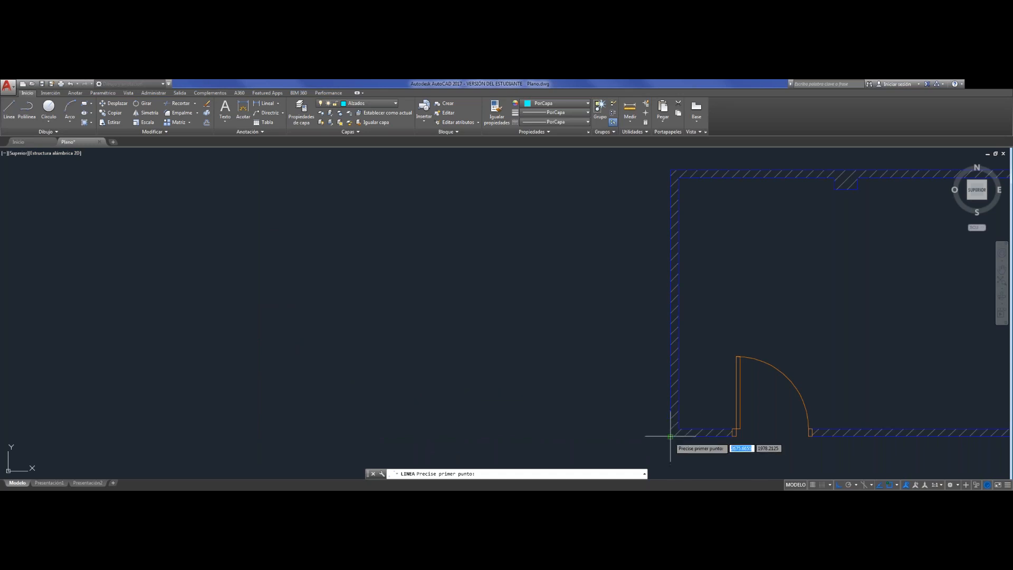
pyautogui.click(108, 436)
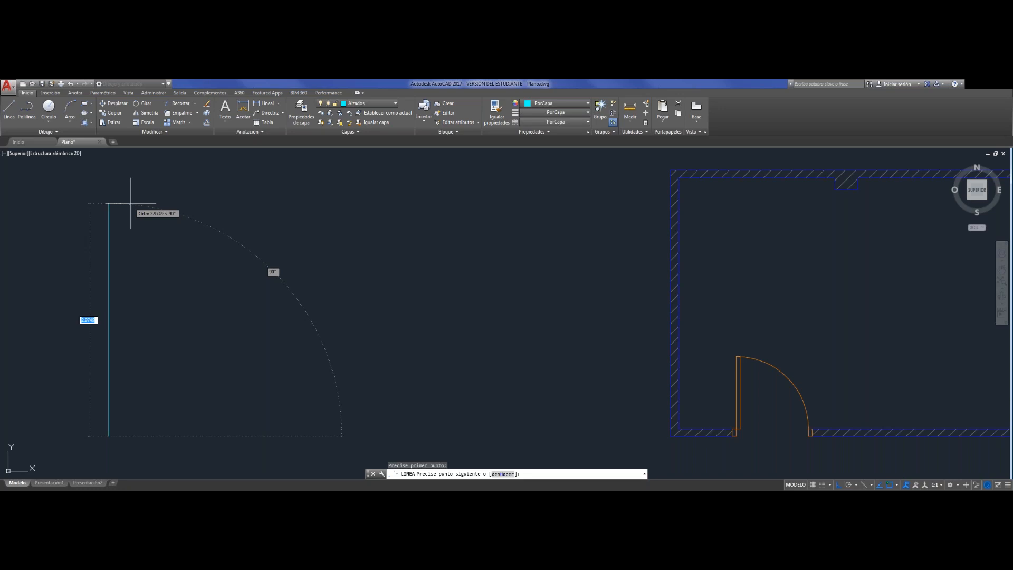
pyautogui.write('2.50')
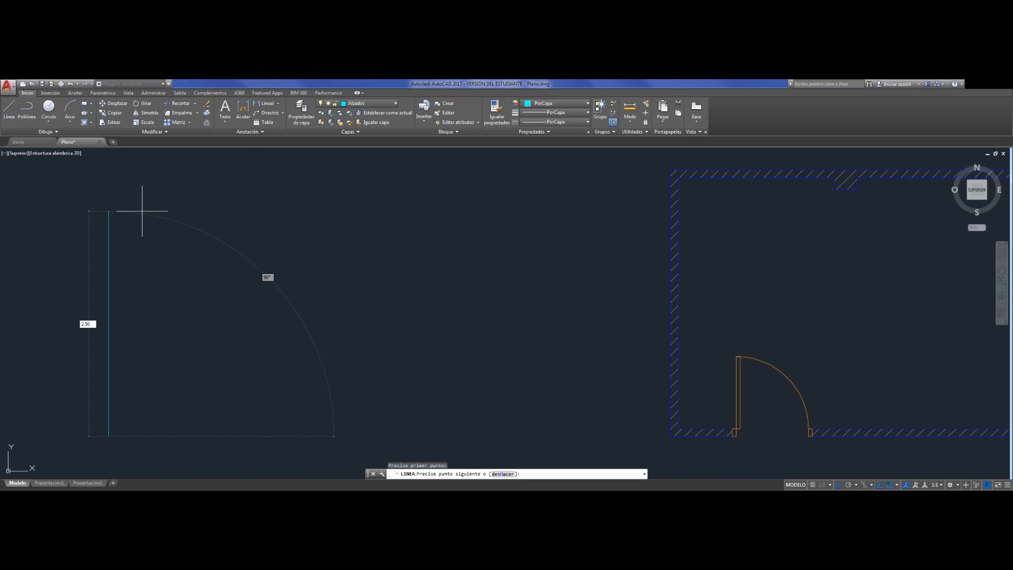
pyautogui.press('Return')
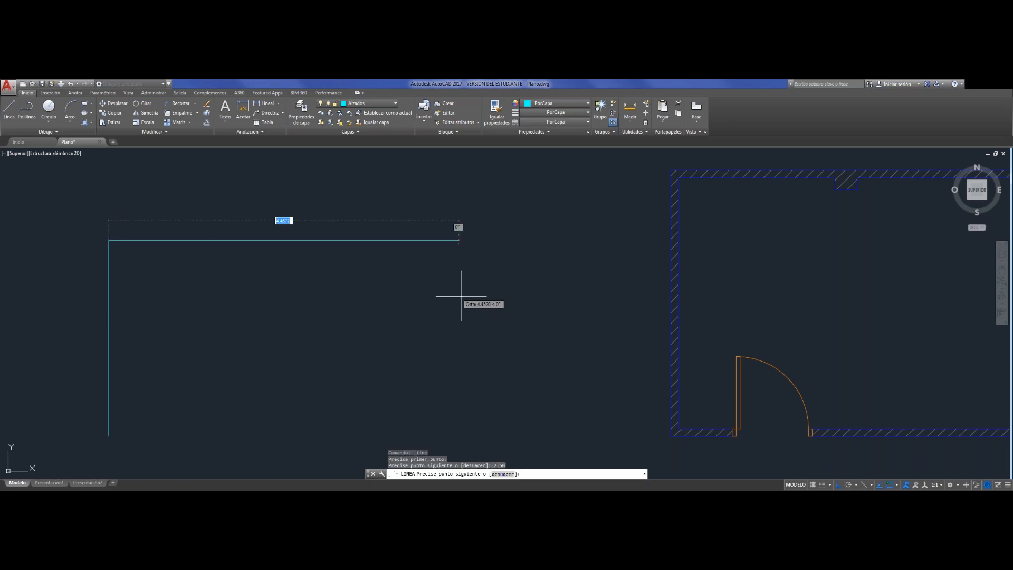
pyautogui.write('4,')
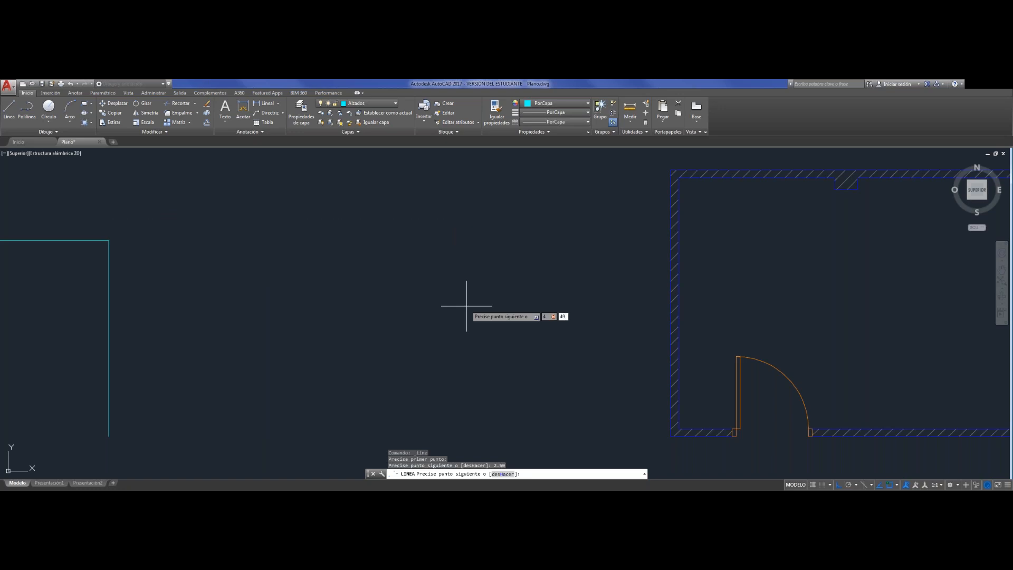
pyautogui.press('Escape')
pyautogui.scroll(-2, 380, 232)
pyautogui.scroll(1, 293, 240)
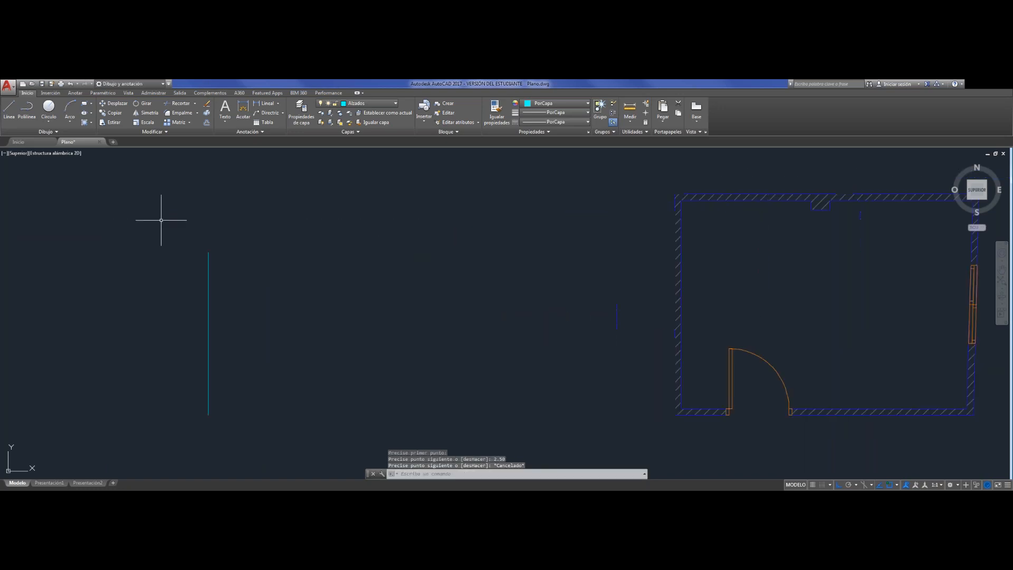
# Complete the elevation rectangle from the vertical line's upper end with a 4.49 top, a 2.5 right side and a 4.49 bottom
pyautogui.click(9, 110)
pyautogui.click(208, 253)
pyautogui.write('4.49')
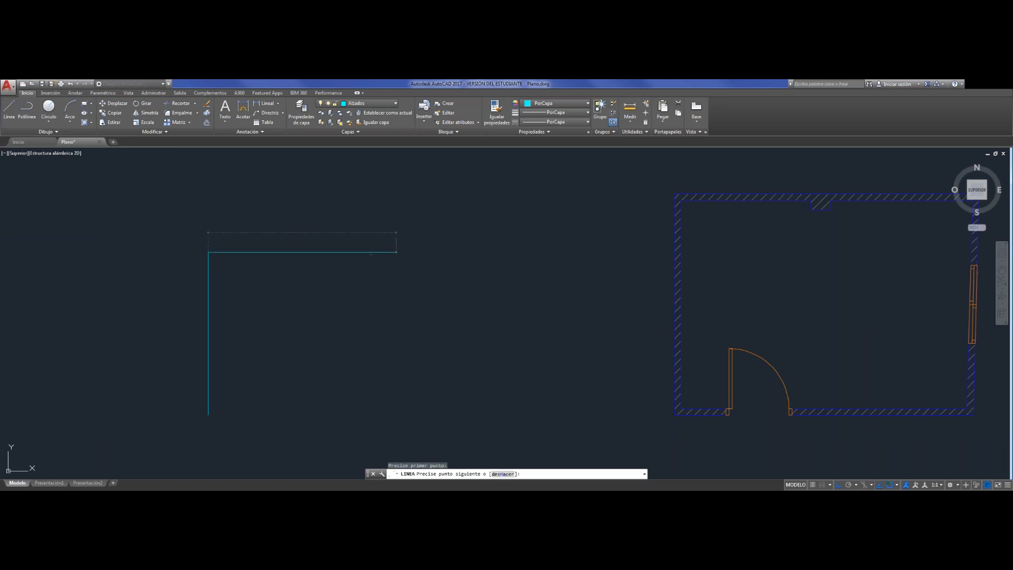
pyautogui.press('Return')
pyautogui.write('2.5')
pyautogui.press('Return')
pyautogui.write('4.49')
pyautogui.press('Return')
pyautogui.press('Escape')
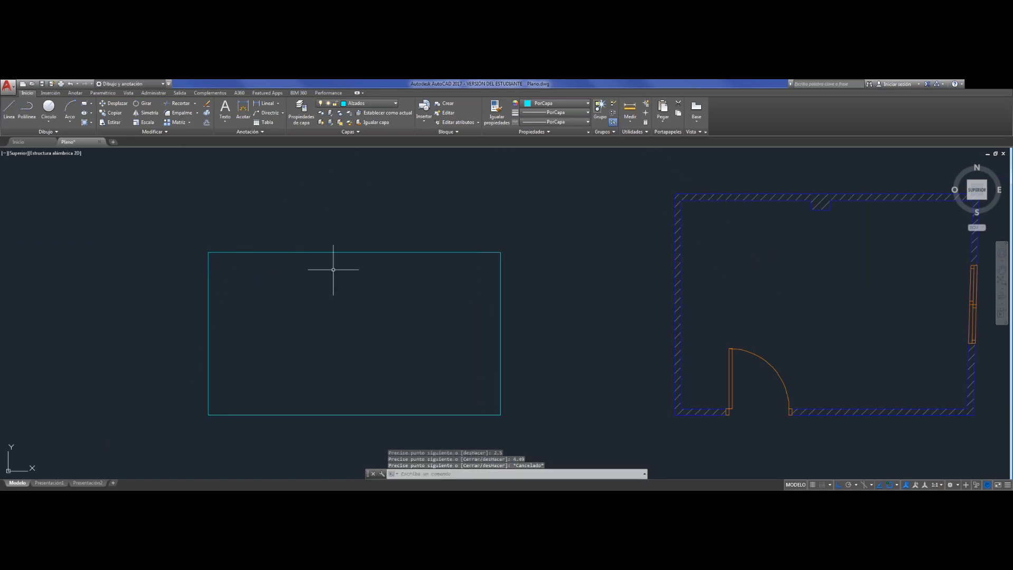
# Offset the elevation rectangle's right side 2.2 inward to place the pillar's first edge
pyautogui.click(206, 125)
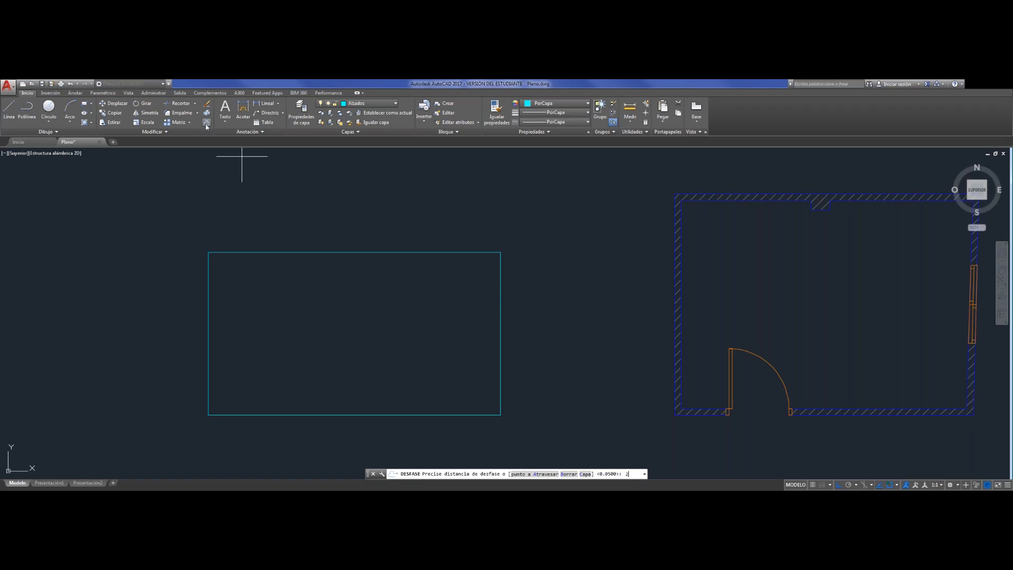
pyautogui.write('2.2')
pyautogui.press('Return')
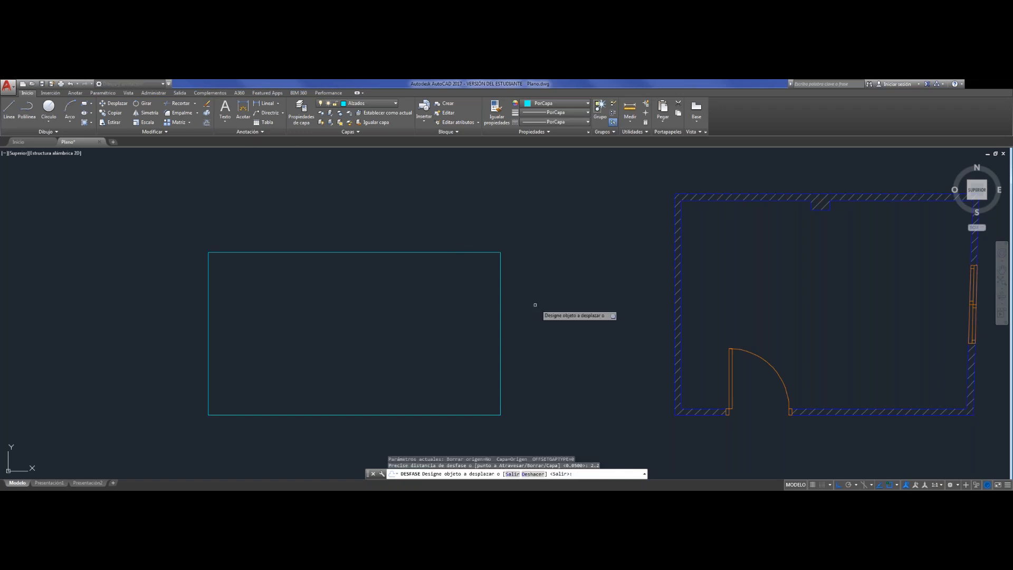
pyautogui.click(500, 293)
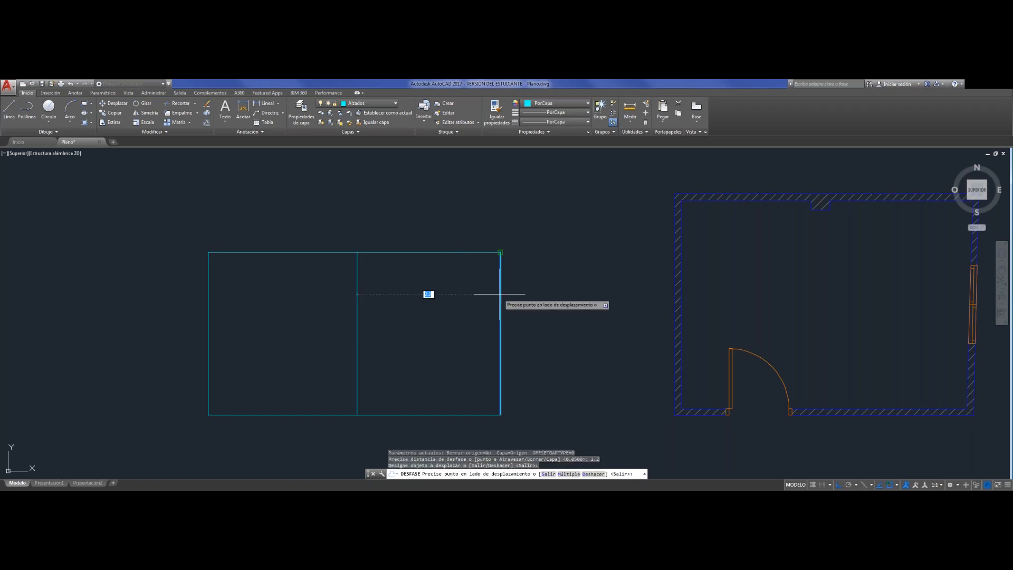
# Offset the pillar's first edge 0.3 to the left to create its second edge
pyautogui.click(206, 122)
pyautogui.write('0.3')
pyautogui.press('Return')
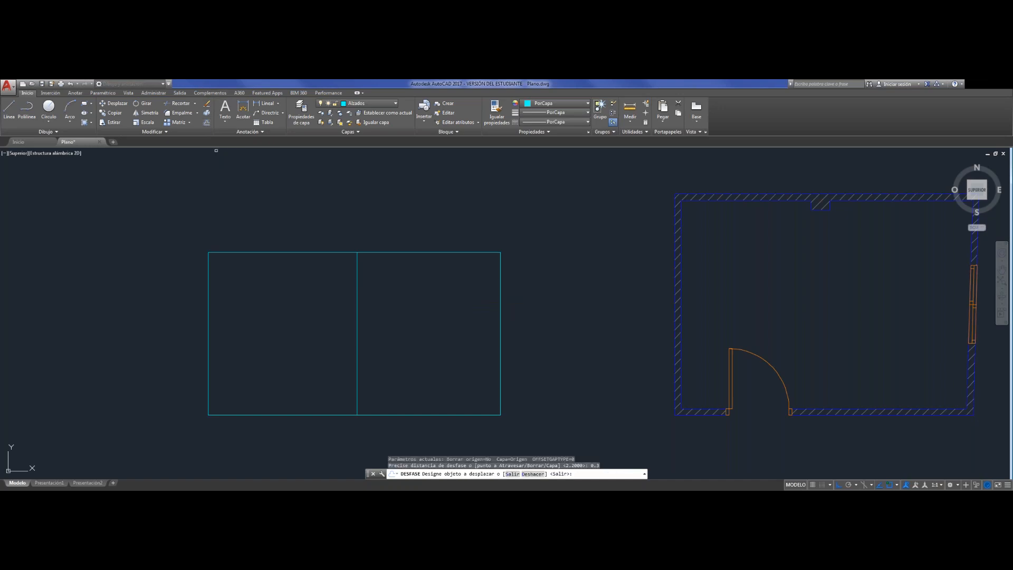
pyautogui.click(357, 276)
pyautogui.click(309, 284)
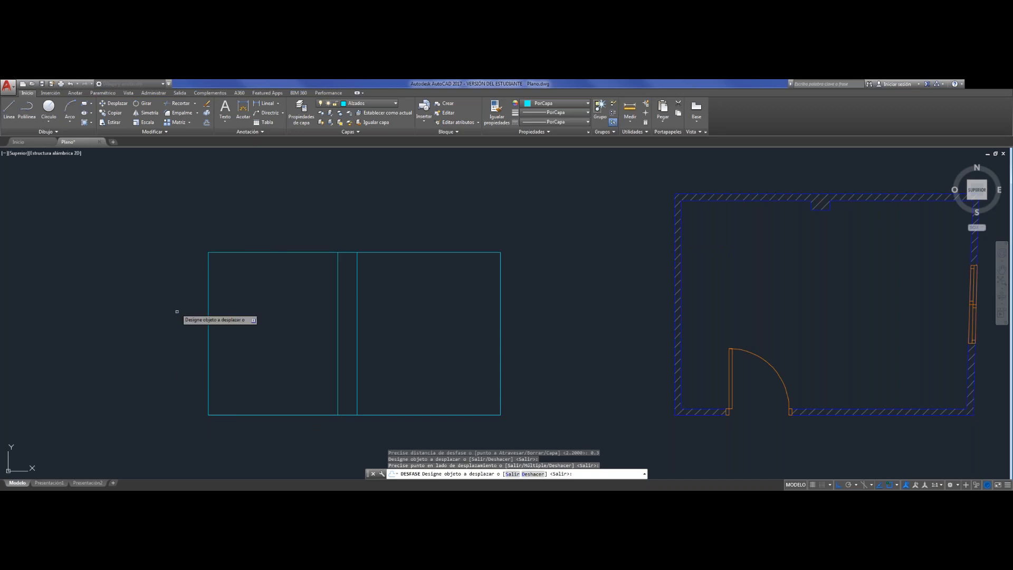
pyautogui.click(9, 108)
pyautogui.press('Escape')
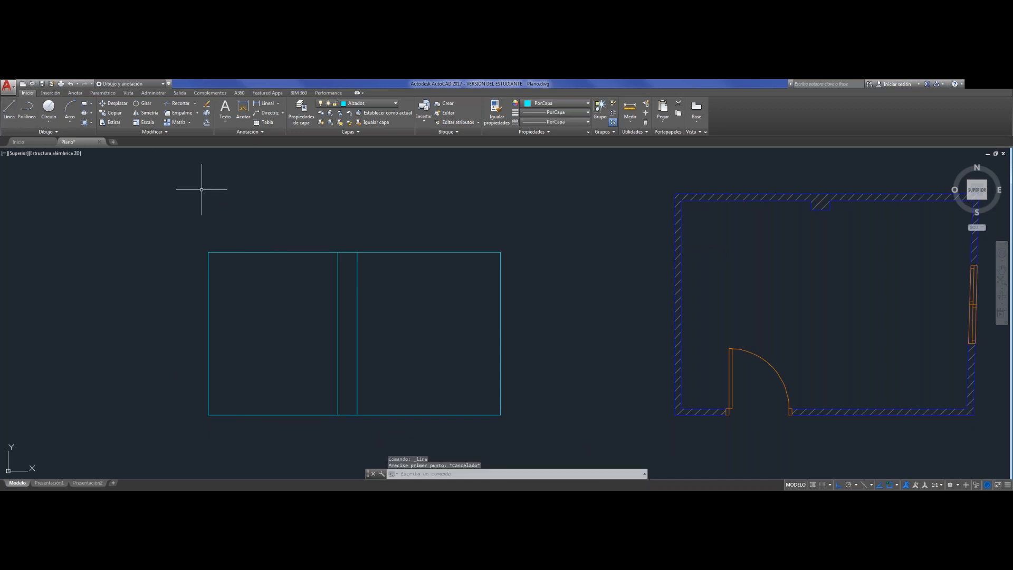
# Offset the left and right sides of the elevation rectangle 0.1 outward to give the wall thickness
pyautogui.click(206, 125)
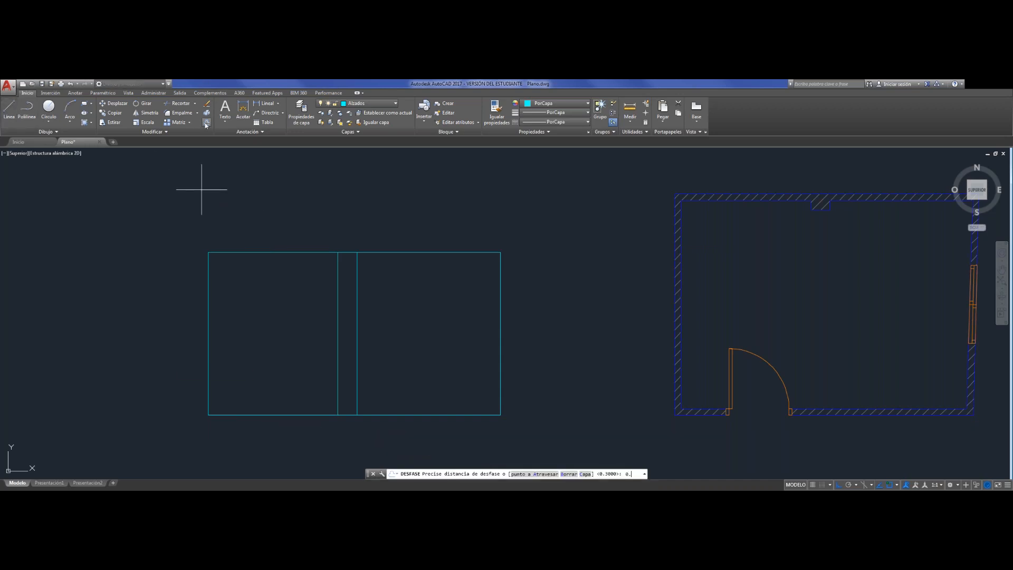
pyautogui.press('Return')
pyautogui.click(209, 306)
pyautogui.click(204, 299)
pyautogui.click(500, 309)
pyautogui.click(513, 311)
pyautogui.press('Escape')
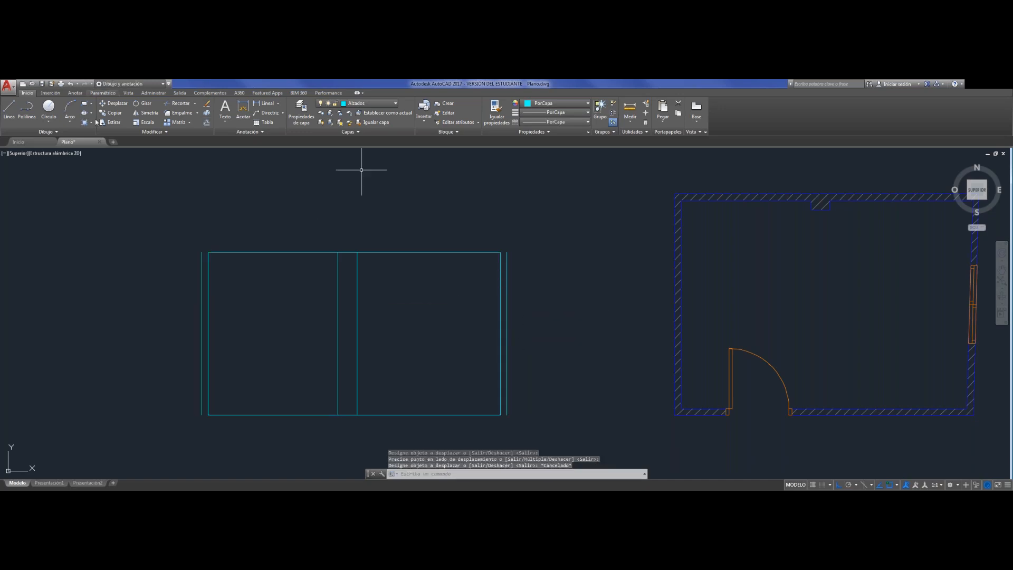
# Extend the top and bottom lines of the elevation at both ends to the outer wall lines
pyautogui.click(193, 105)
pyautogui.click(196, 104)
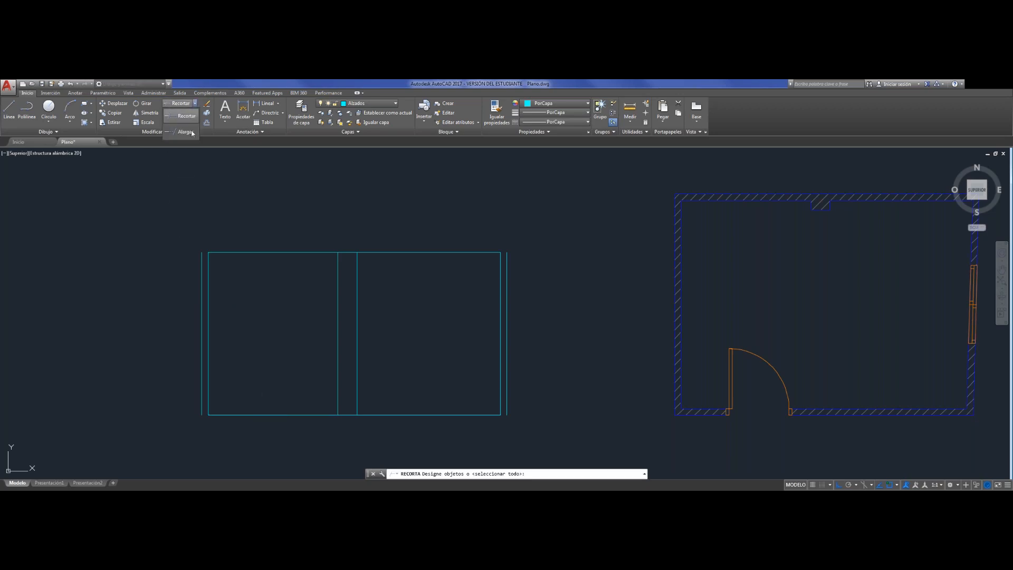
pyautogui.click(180, 135)
pyautogui.click(193, 399)
pyautogui.click(206, 361)
pyautogui.click(207, 361)
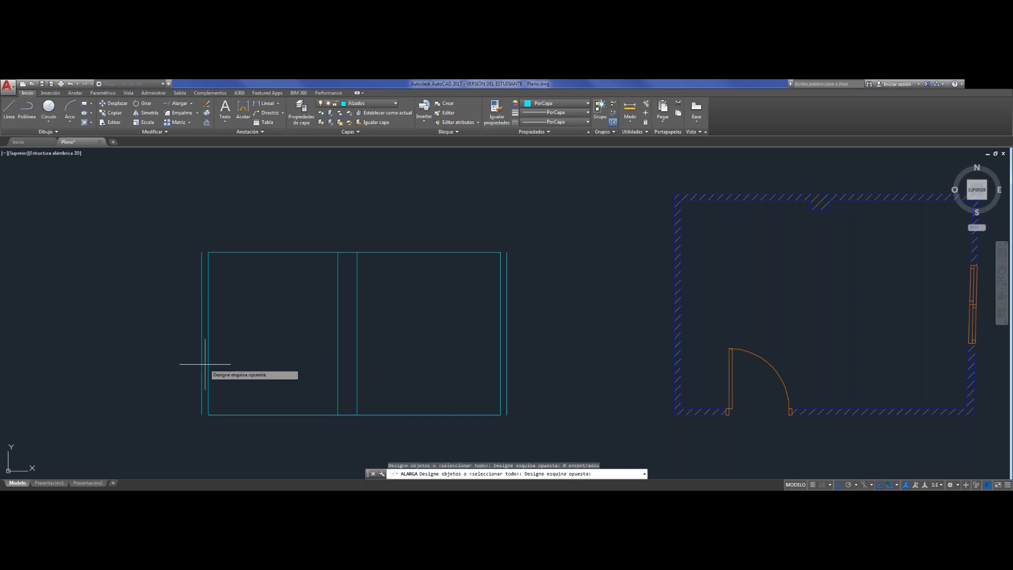
pyautogui.click(192, 364)
pyautogui.click(524, 336)
pyautogui.click(491, 331)
pyautogui.press('Return')
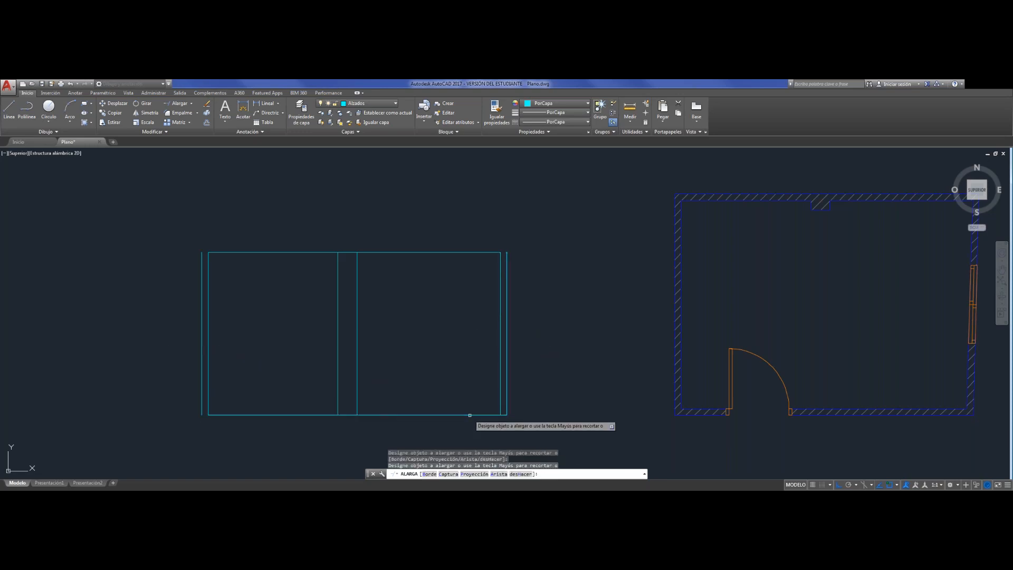
pyautogui.click(445, 253)
pyautogui.click(241, 253)
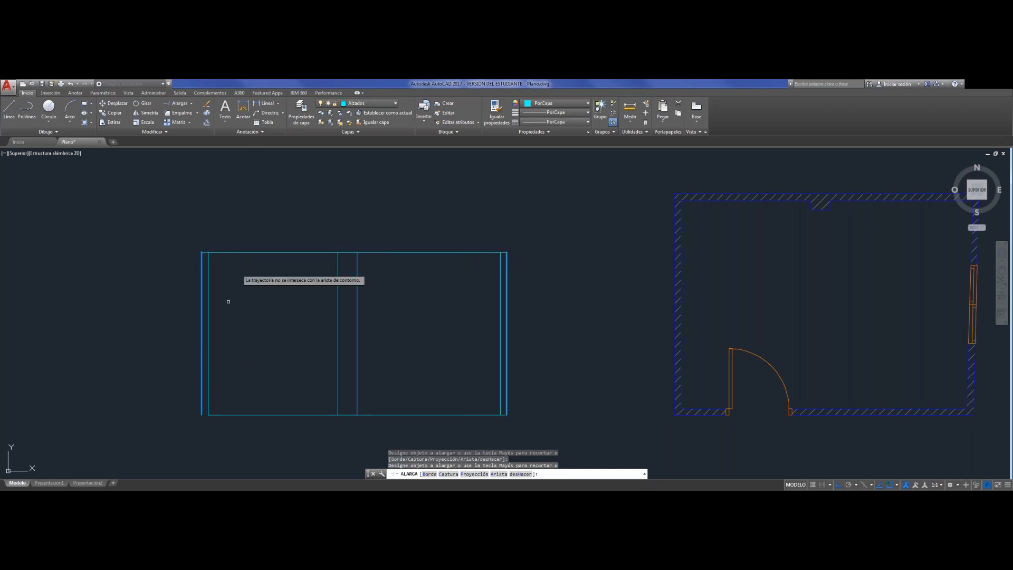
pyautogui.click(233, 414)
pyautogui.press('Return')
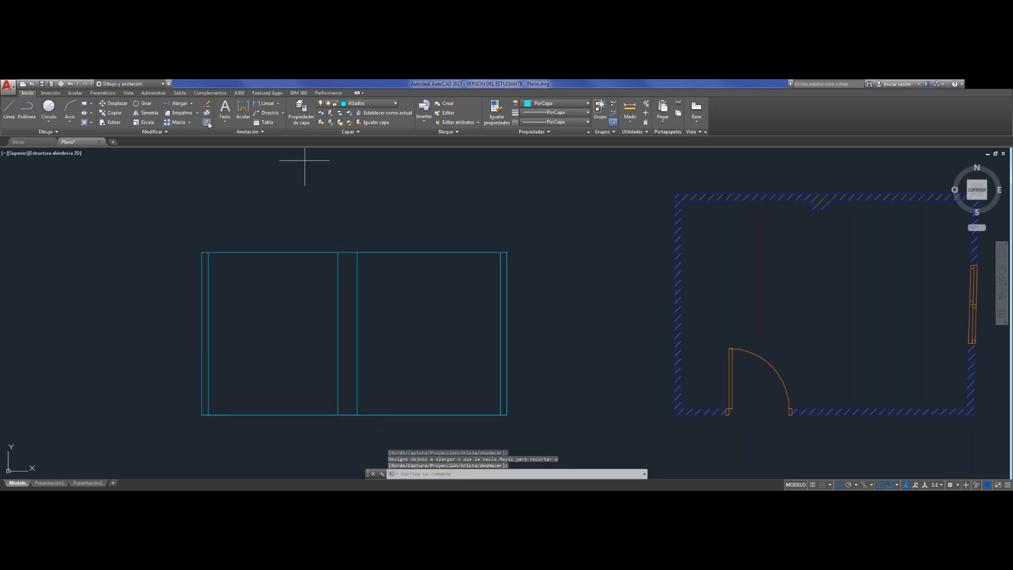
# Offset the elevation's top and bottom lines 0.25 outward to form the upper and lower slabs
pyautogui.click(206, 122)
pyautogui.write('0.2')
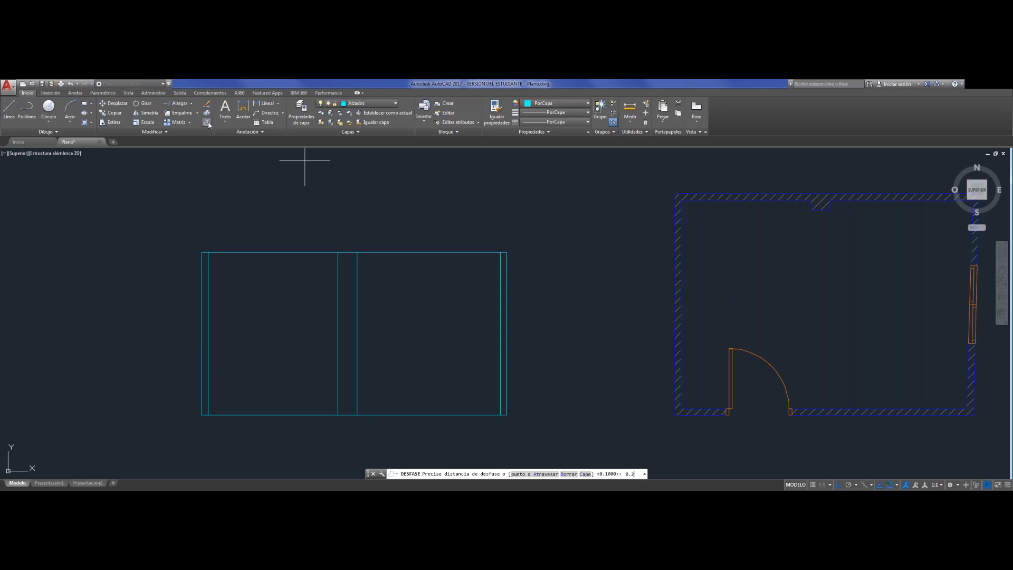
pyautogui.write('5')
pyautogui.press('Return')
pyautogui.click(291, 253)
pyautogui.click(289, 244)
pyautogui.click(300, 415)
pyautogui.click(294, 441)
pyautogui.press('Escape')
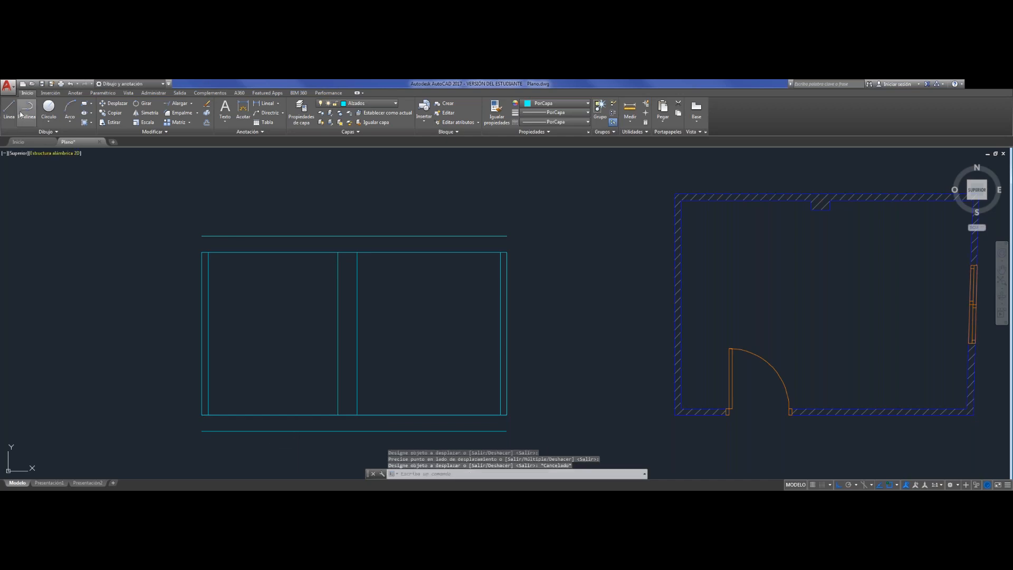
# Close both ends of the upper slab with vertical lines from the outer wall corners to the offset line
pyautogui.click(9, 110)
pyautogui.click(201, 252)
pyautogui.click(199, 233)
pyautogui.press('Escape')
pyautogui.rightClick(209, 199)
pyautogui.click(241, 206)
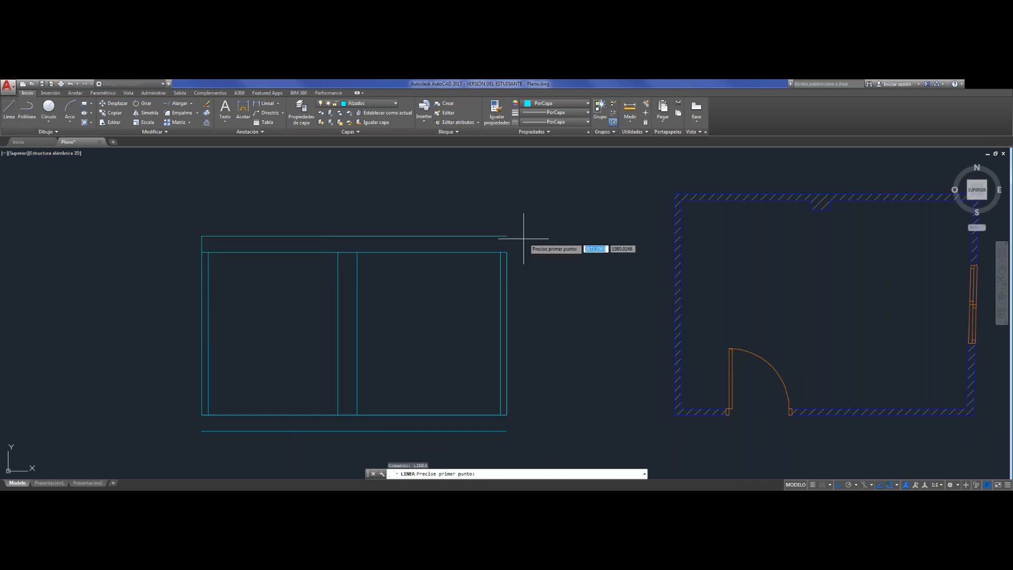
pyautogui.click(507, 252)
pyautogui.click(506, 236)
pyautogui.press('Escape')
# Close both ends of the lower slab with vertical lines between the outer wall corners and the offset line
pyautogui.rightClick(477, 214)
pyautogui.click(493, 219)
pyautogui.click(506, 416)
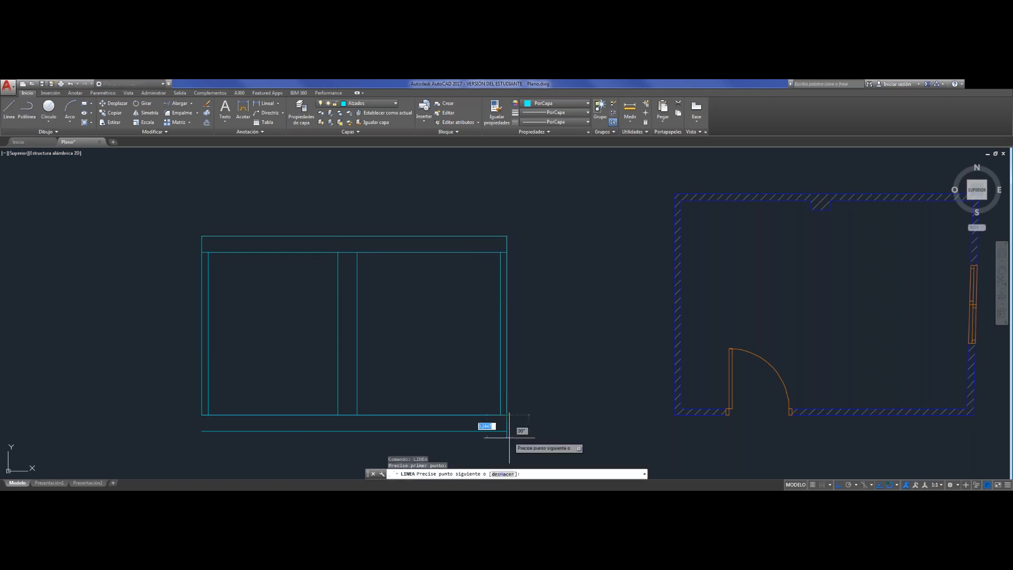
pyautogui.click(507, 431)
pyautogui.press('Escape')
pyautogui.rightClick(462, 225)
pyautogui.click(475, 220)
pyautogui.rightClick(482, 225)
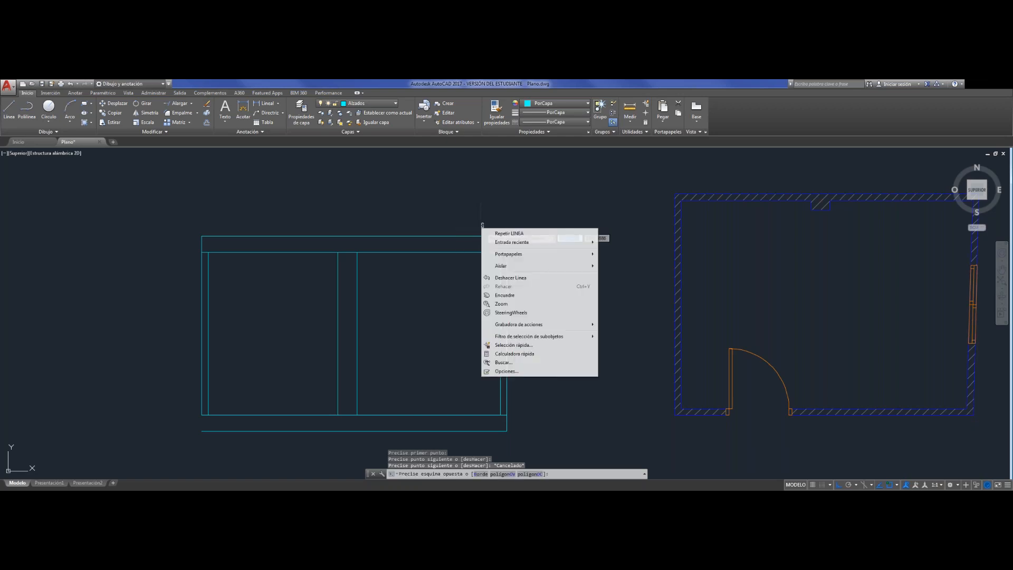
pyautogui.click(514, 236)
pyautogui.click(202, 415)
pyautogui.click(202, 431)
pyautogui.press('Escape')
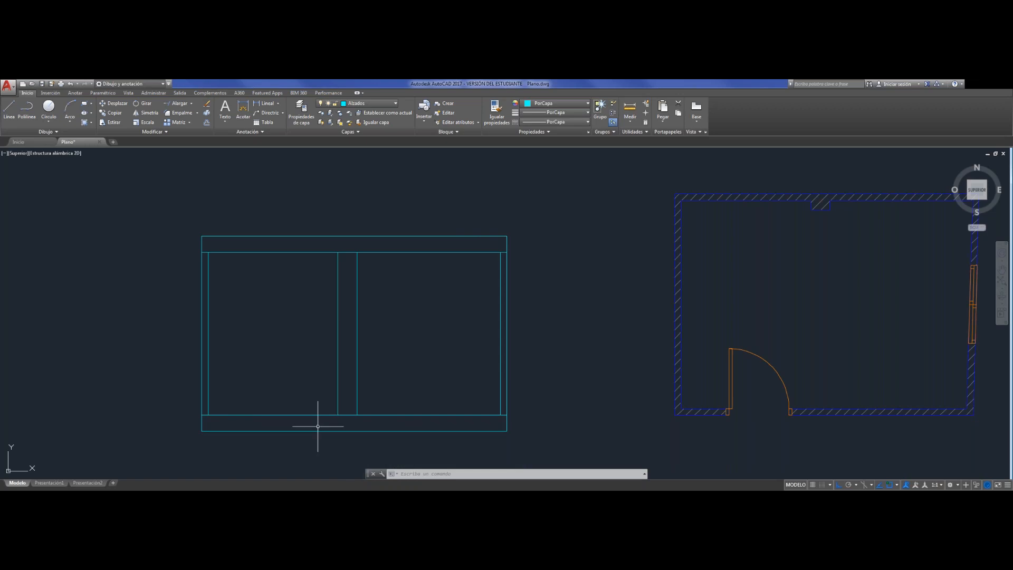
# Make Sombreado the current layer and hatch the elevation's lower slab with the CROSS pattern
pyautogui.click(388, 104)
pyautogui.click(368, 168)
pyautogui.click(91, 124)
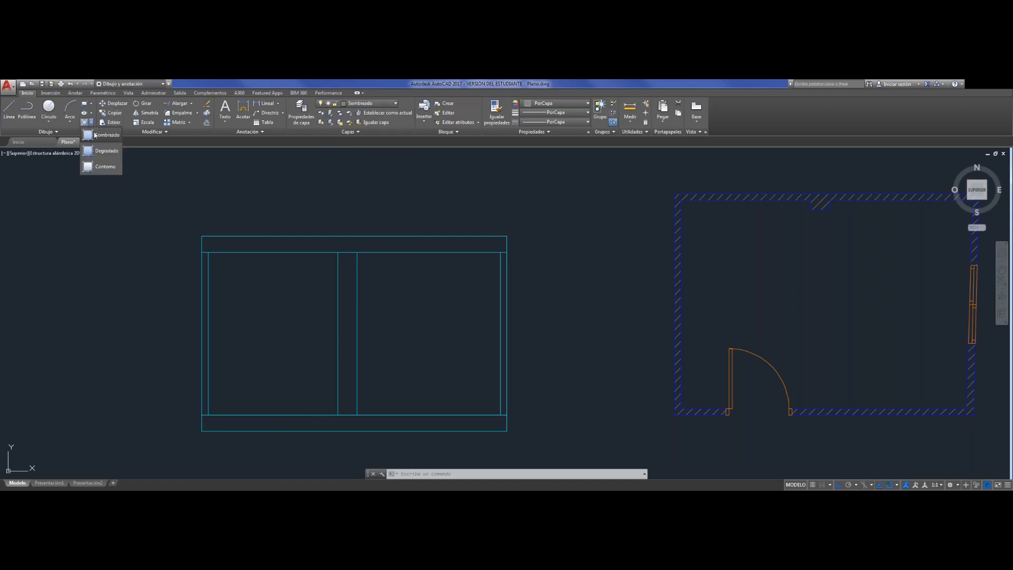
pyautogui.click(96, 136)
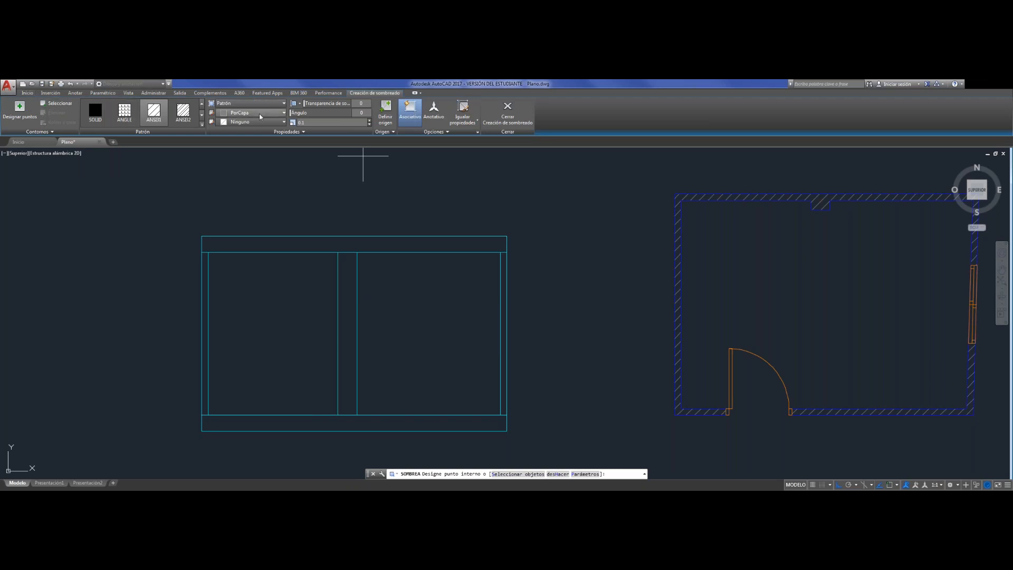
pyautogui.click(202, 127)
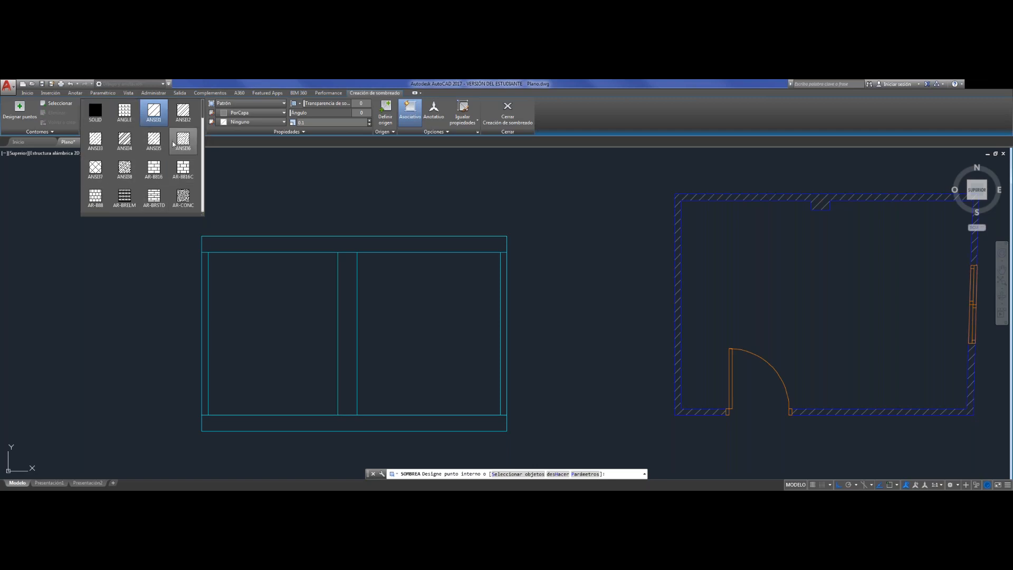
pyautogui.scroll(-1, 173, 146)
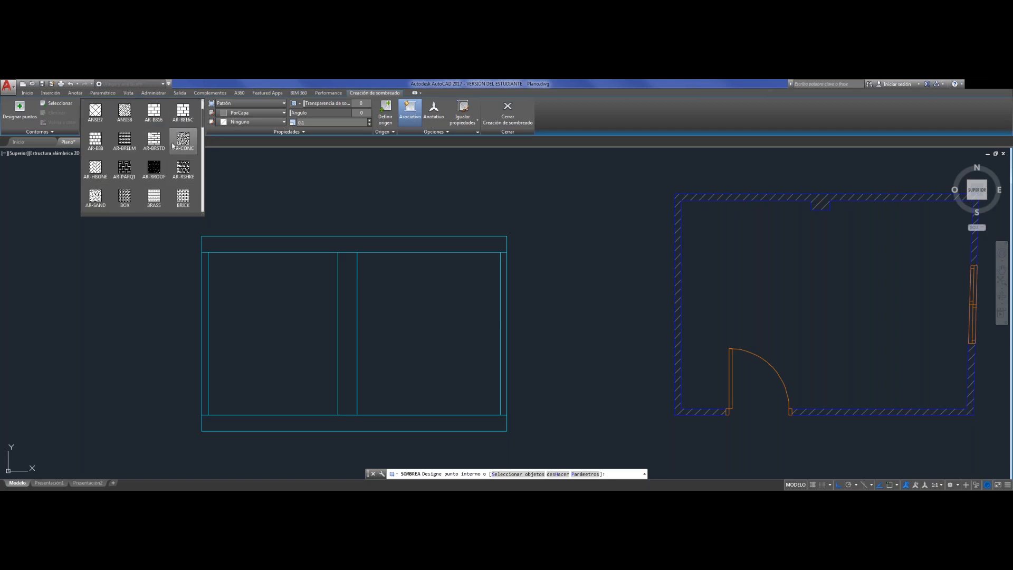
pyautogui.scroll(-1, 171, 157)
pyautogui.scroll(-8, 171, 157)
pyautogui.scroll(-8, 165, 165)
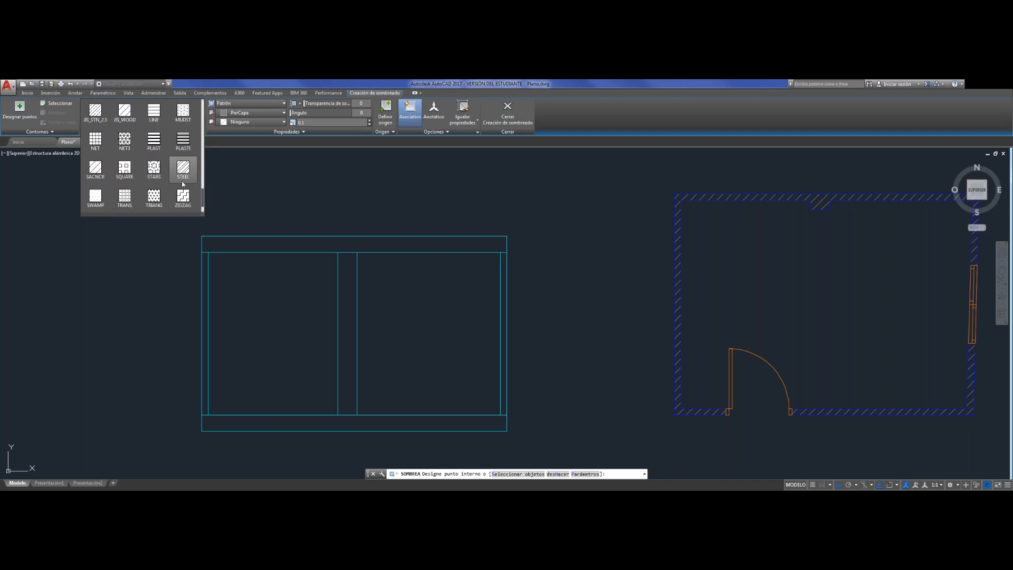
pyautogui.scroll(-1, 183, 184)
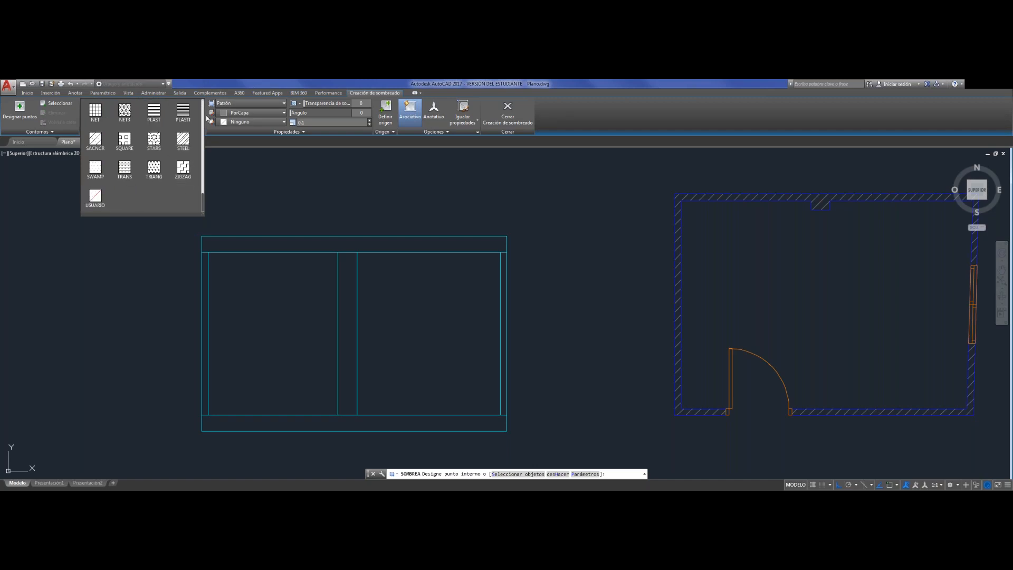
pyautogui.scroll(2, 178, 158)
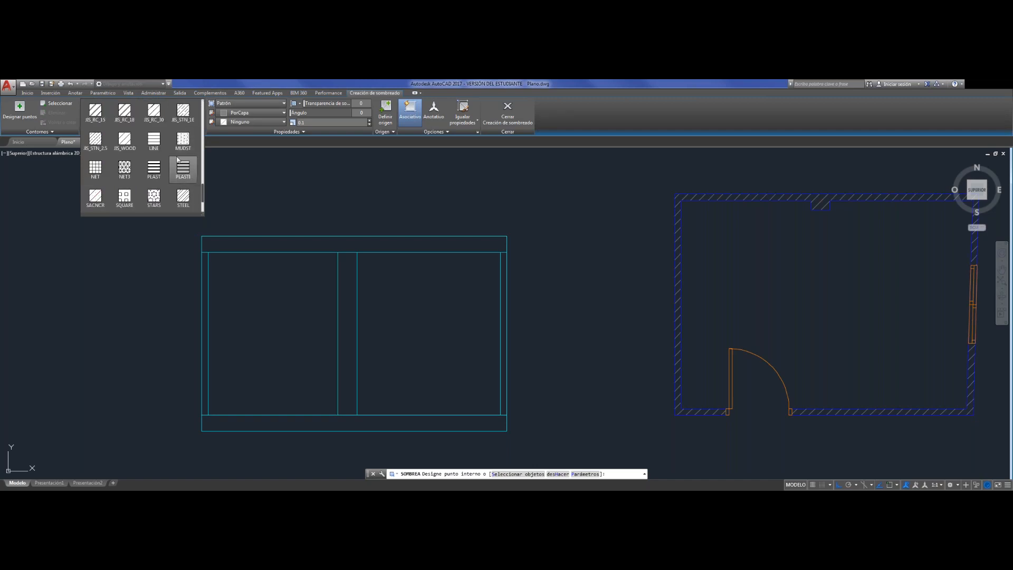
pyautogui.scroll(4, 178, 162)
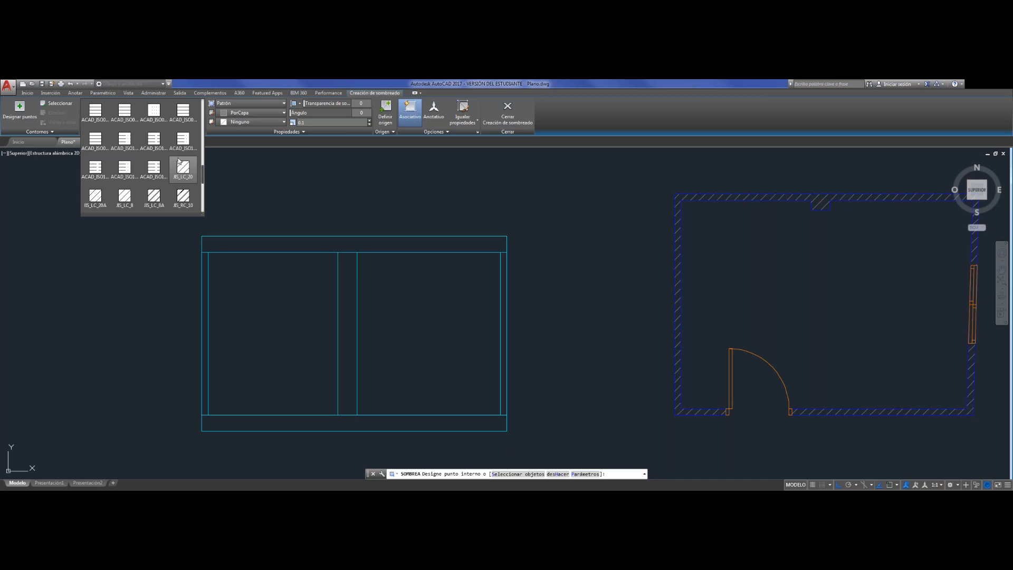
pyautogui.scroll(2, 178, 161)
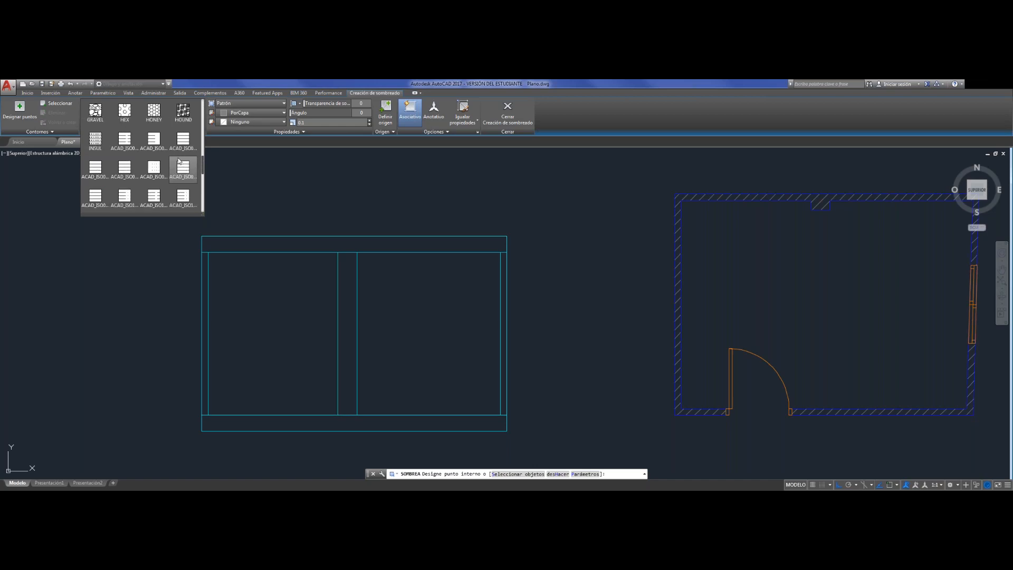
pyautogui.scroll(3, 178, 162)
pyautogui.scroll(1, 179, 162)
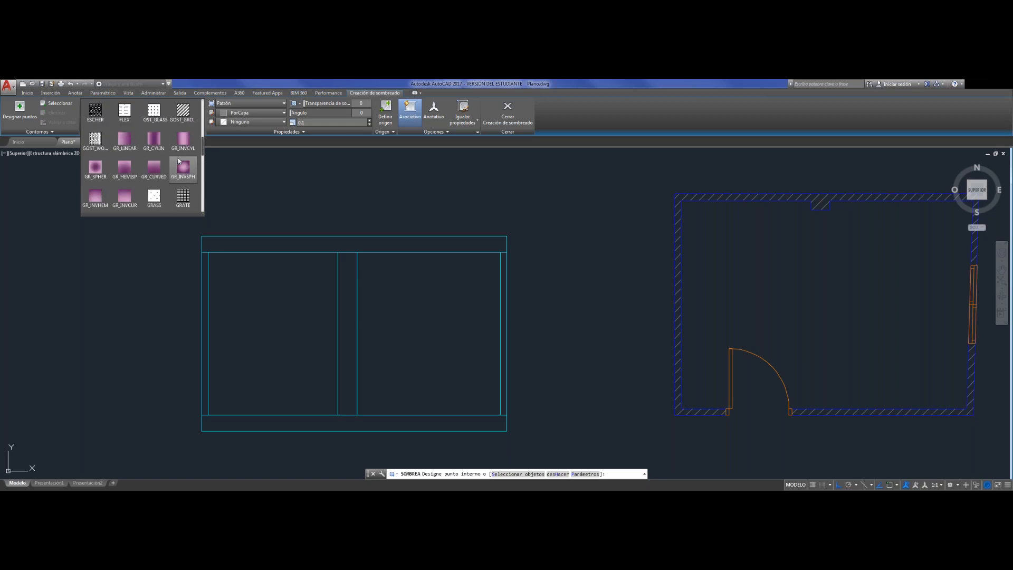
pyautogui.scroll(3, 178, 162)
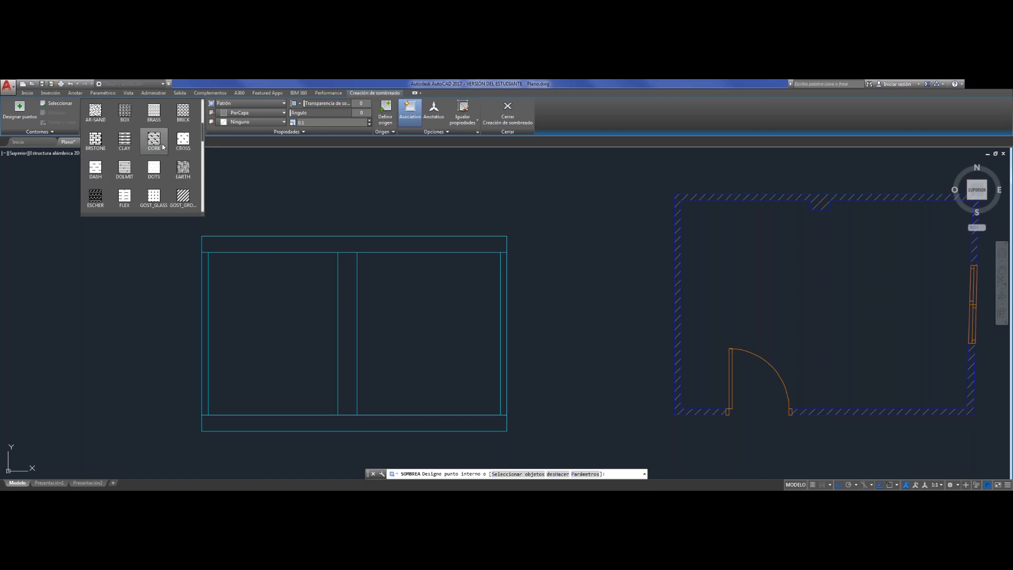
pyautogui.click(183, 140)
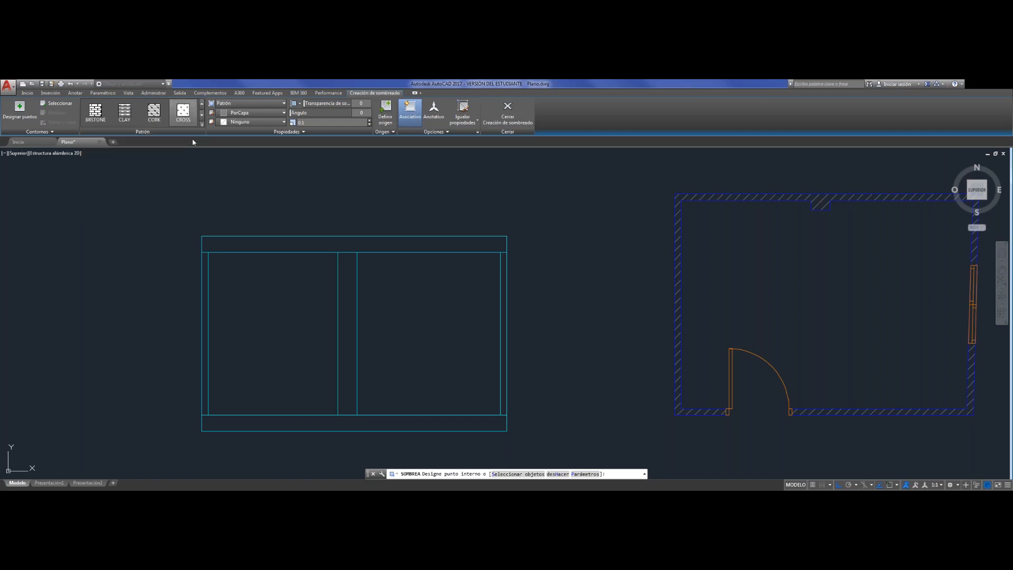
pyautogui.click(330, 423)
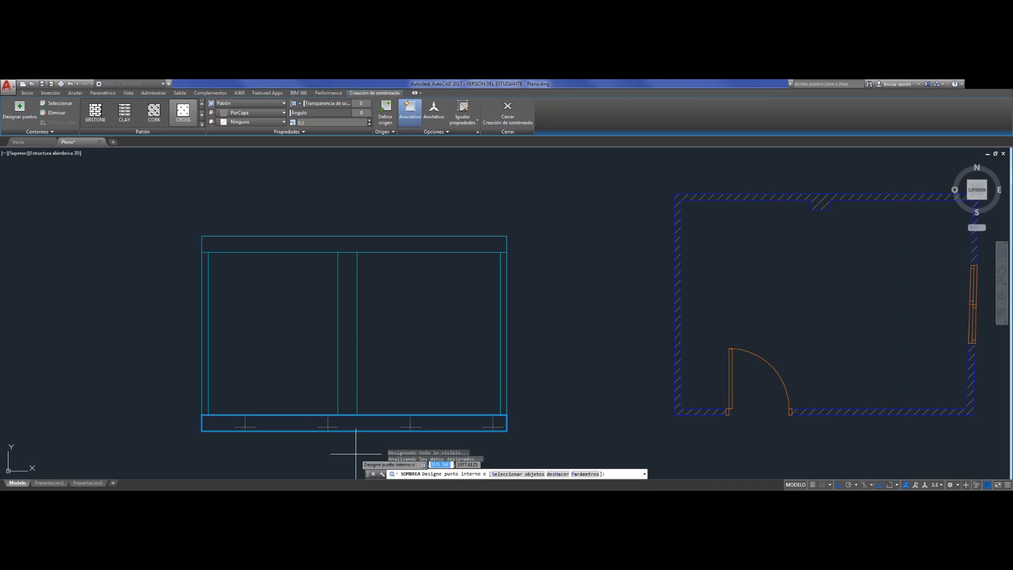
pyautogui.press('Return')
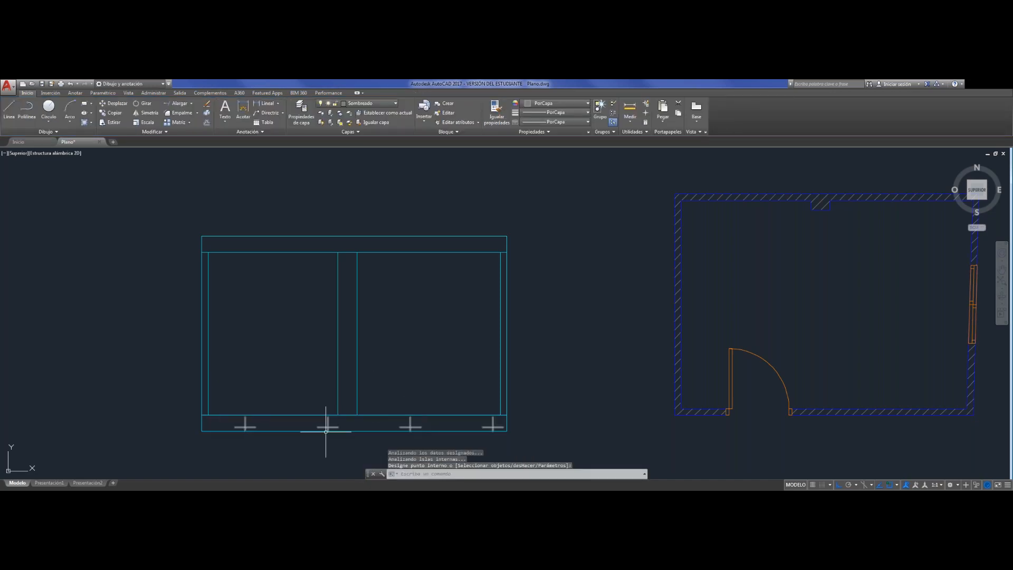
# Set the scale of the lower slab's hatch to 0.01
pyautogui.click(327, 423)
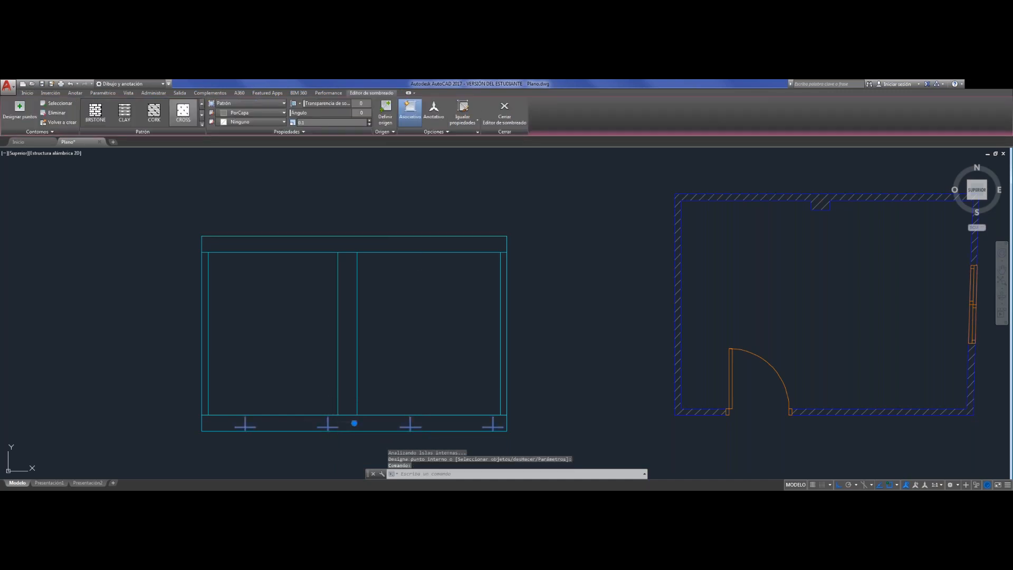
pyautogui.write('01')
pyautogui.press('Return')
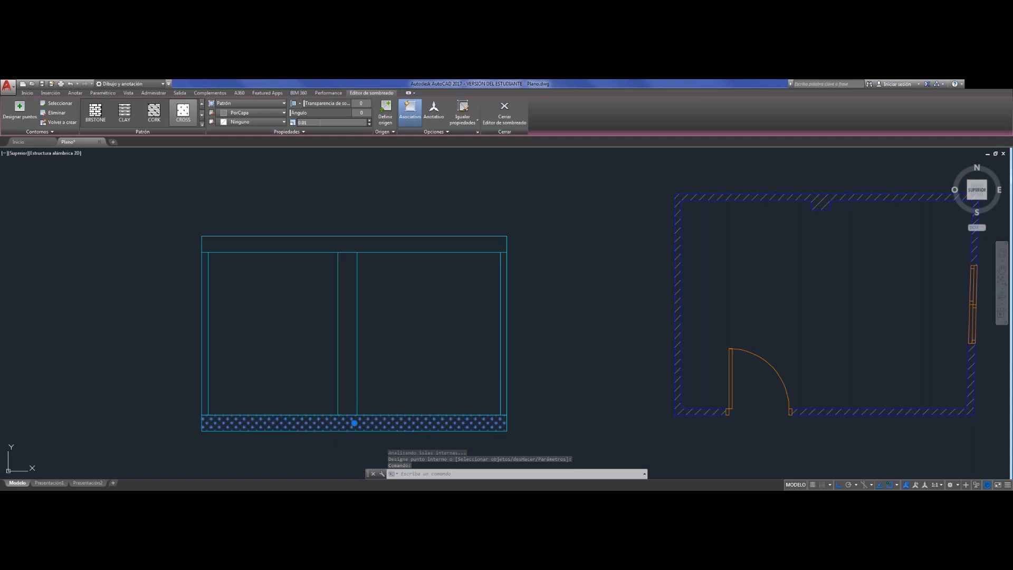
pyautogui.rightClick(367, 304)
pyautogui.press('Escape')
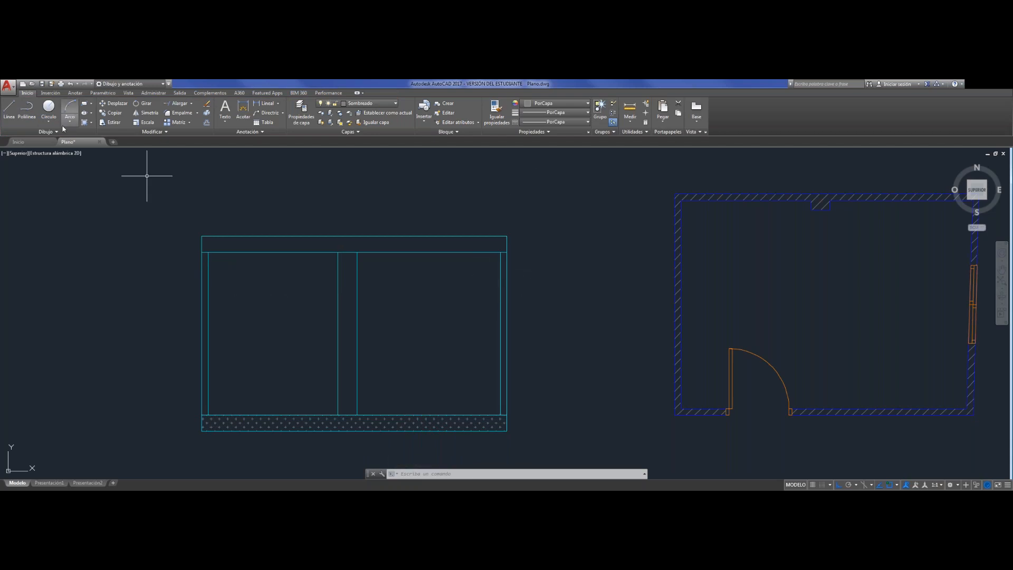
# Hatch both outer walls of the elevation section with the ANSI31 pattern
pyautogui.click(92, 123)
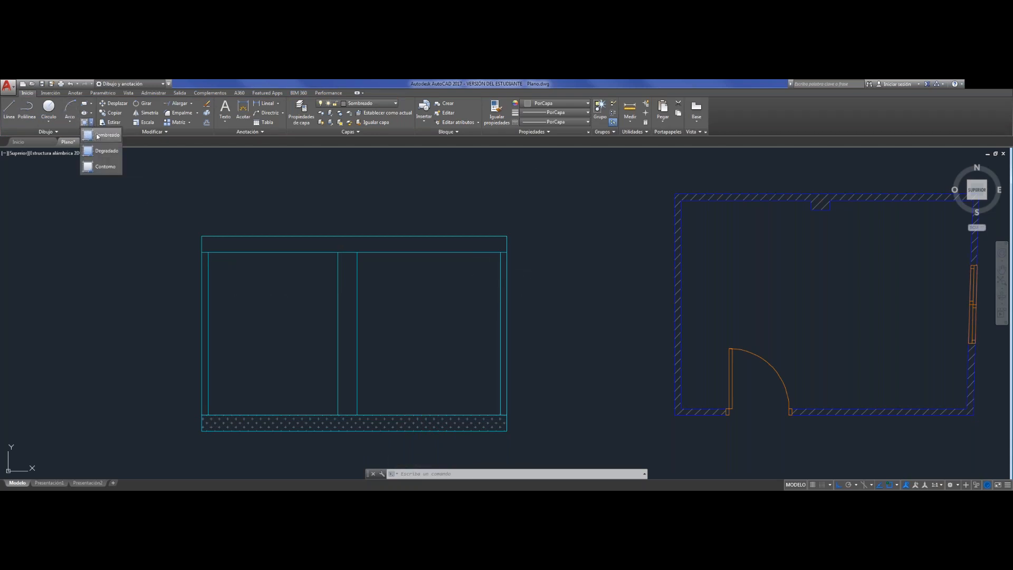
pyautogui.click(98, 135)
pyautogui.click(201, 105)
pyautogui.click(201, 106)
pyautogui.click(201, 105)
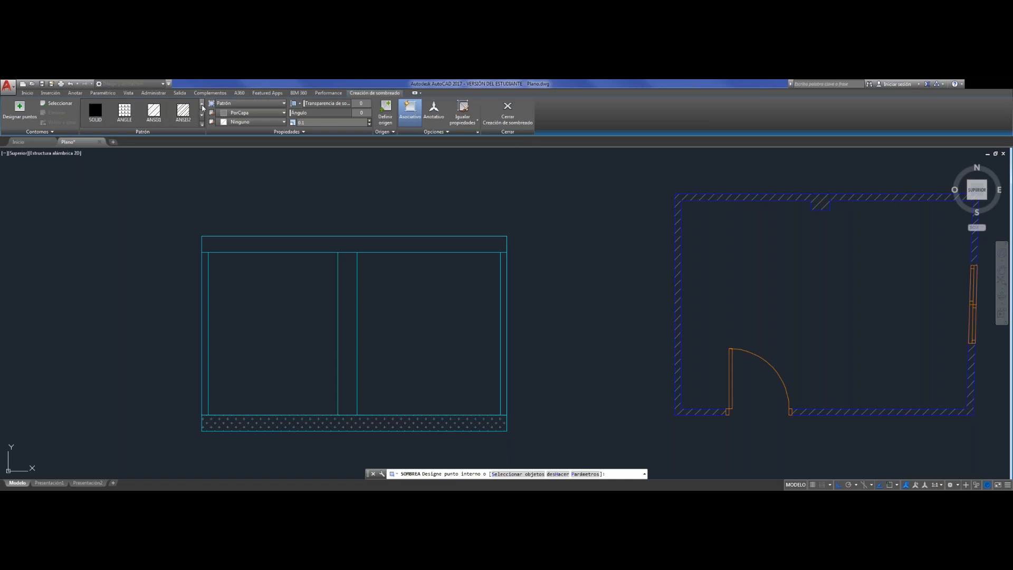
pyautogui.click(153, 111)
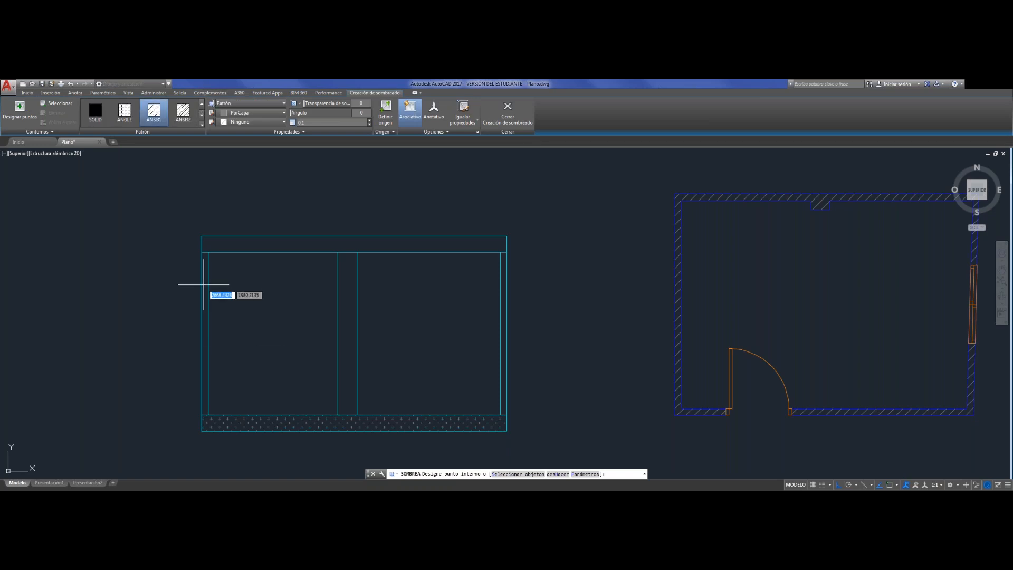
pyautogui.click(200, 308)
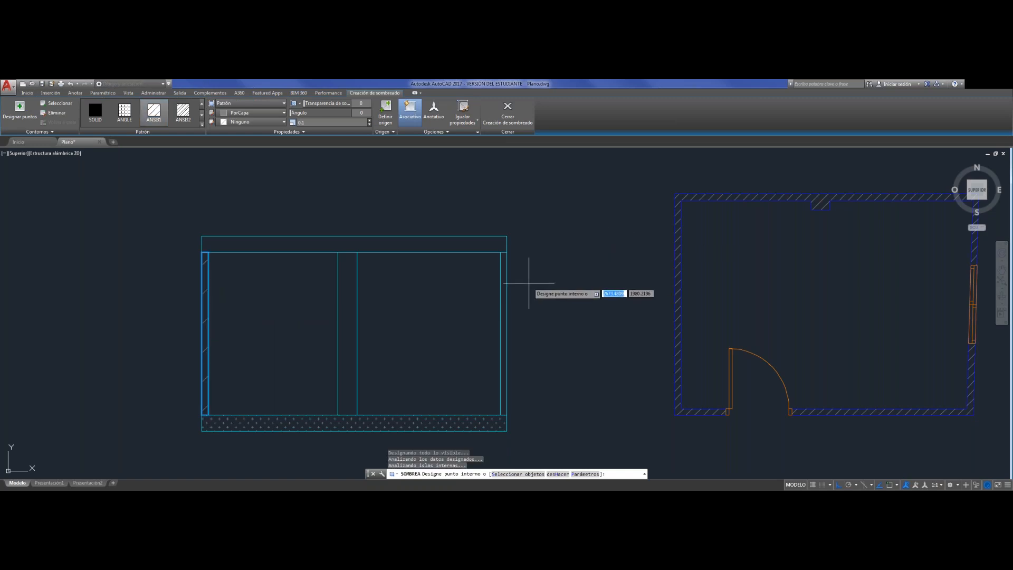
pyautogui.click(504, 282)
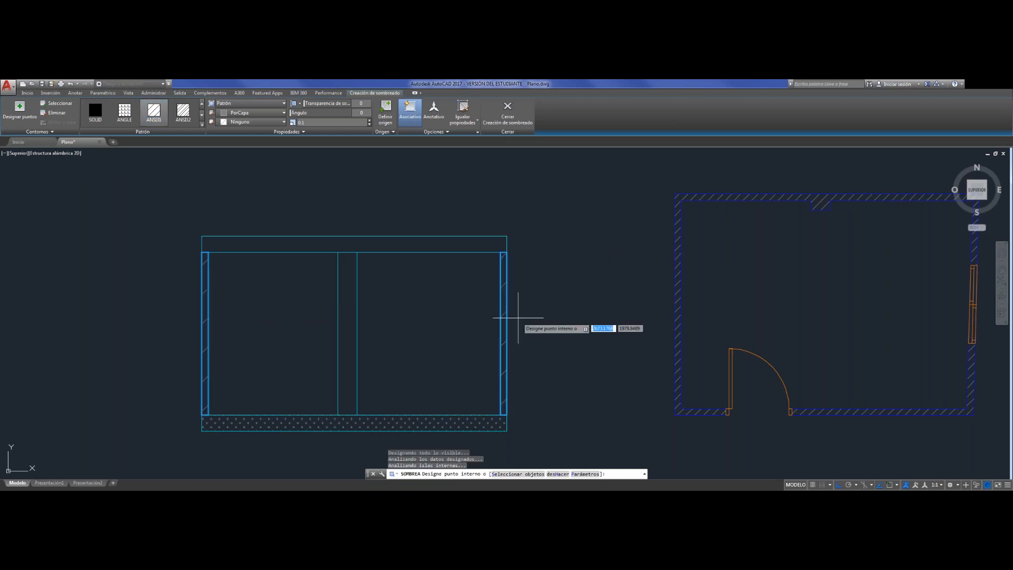
pyautogui.press('Return')
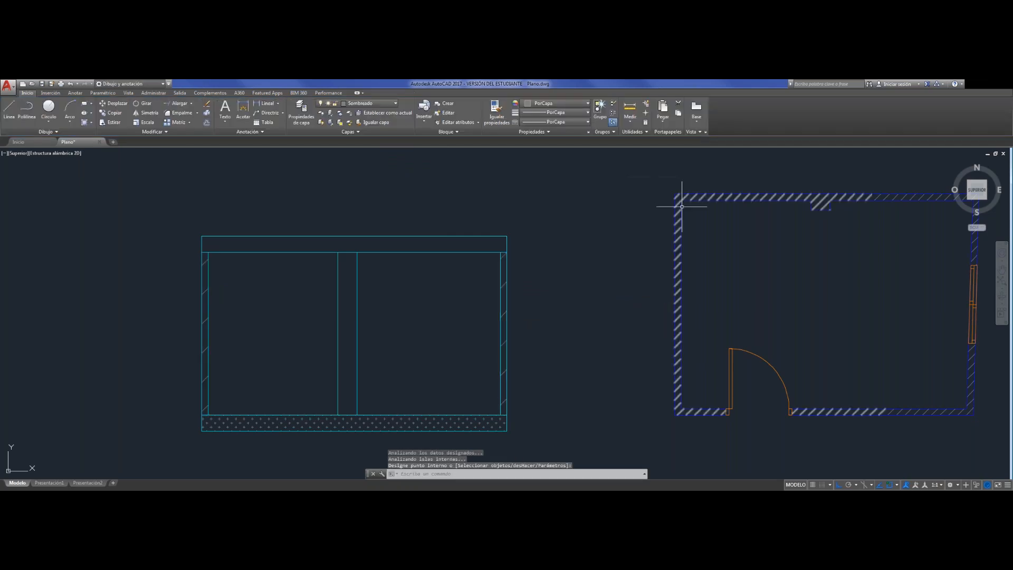
# Set the scale of the elevation's outer wall hatch to 0.03
pyautogui.click(694, 197)
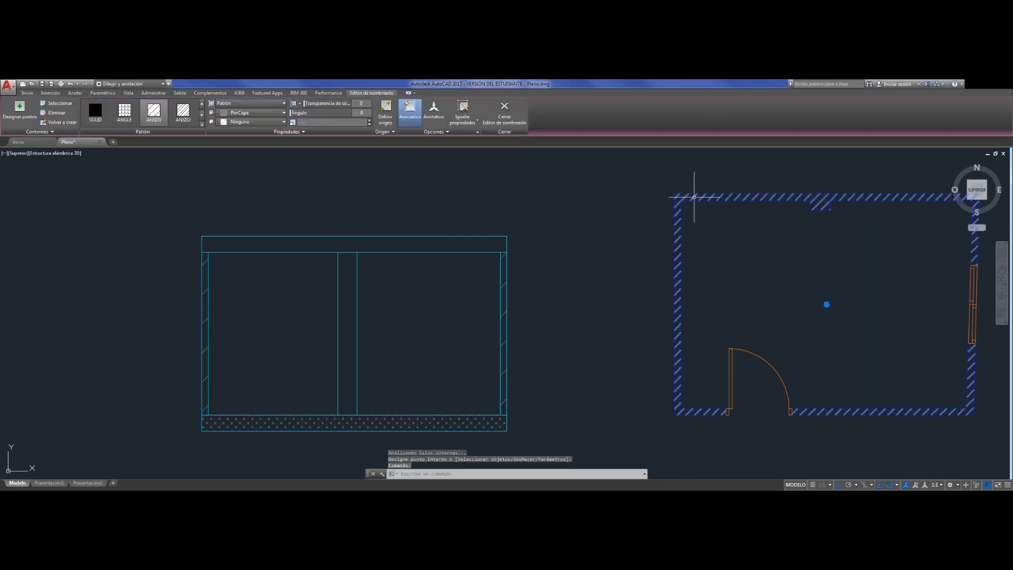
pyautogui.click(503, 256)
pyautogui.press('Escape')
pyautogui.click(503, 256)
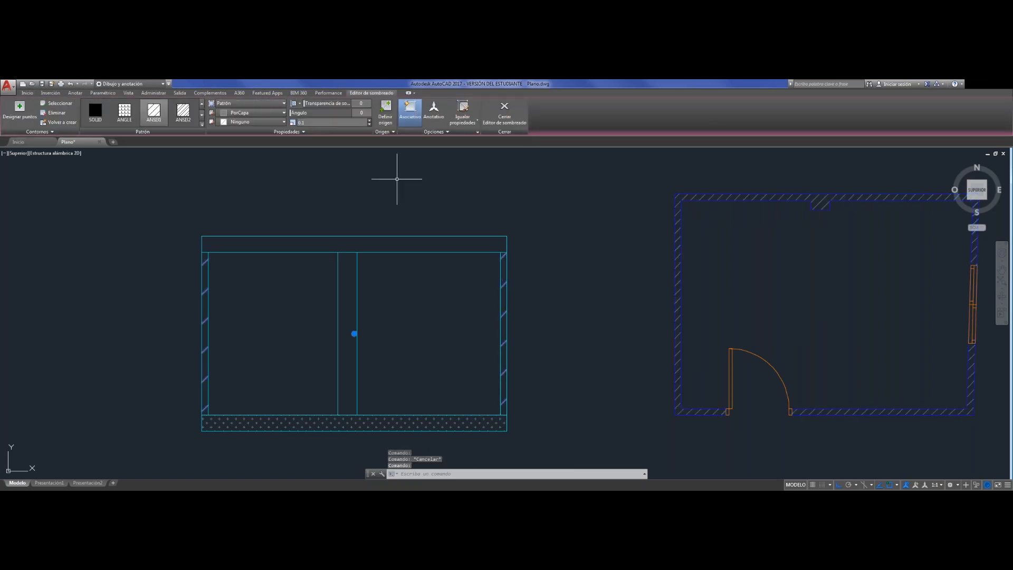
pyautogui.click(311, 122)
pyautogui.write('0.03')
pyautogui.press('Return')
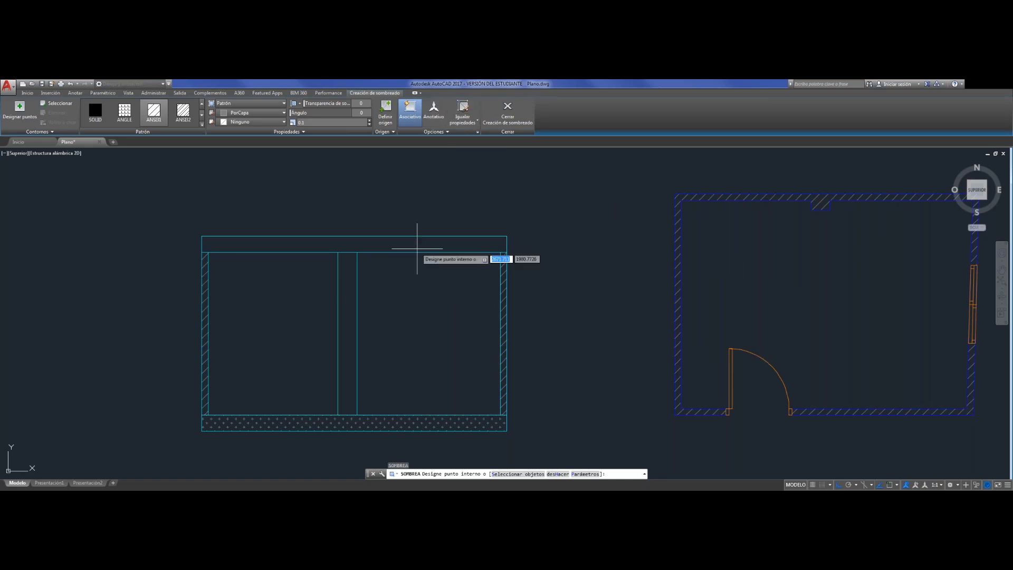
pyautogui.press('Escape')
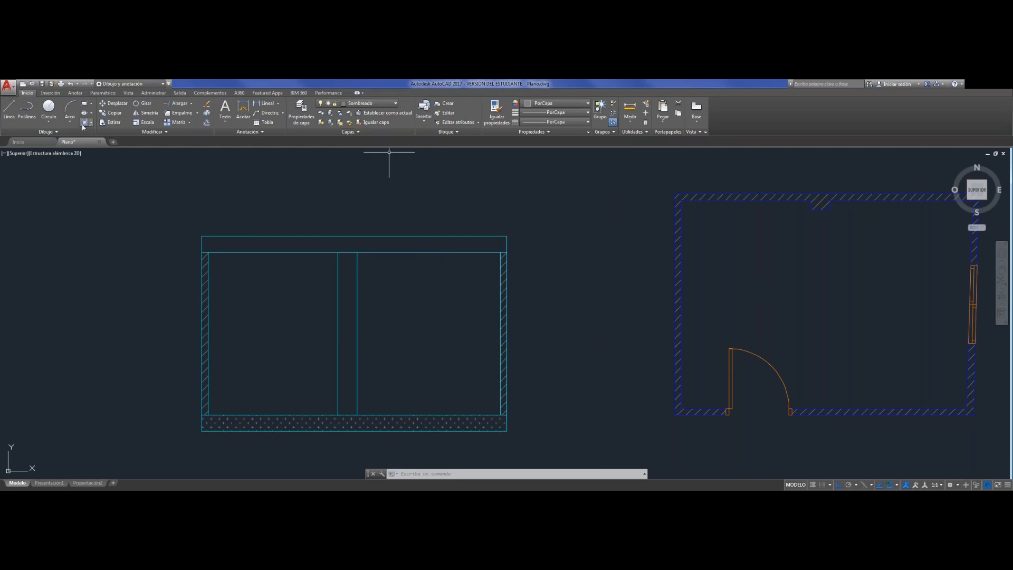
# Hatch the elevation's upper slab with the ANSI31 pattern at a scale of 0.03
pyautogui.write('h')
pyautogui.press('Return')
pyautogui.click(282, 243)
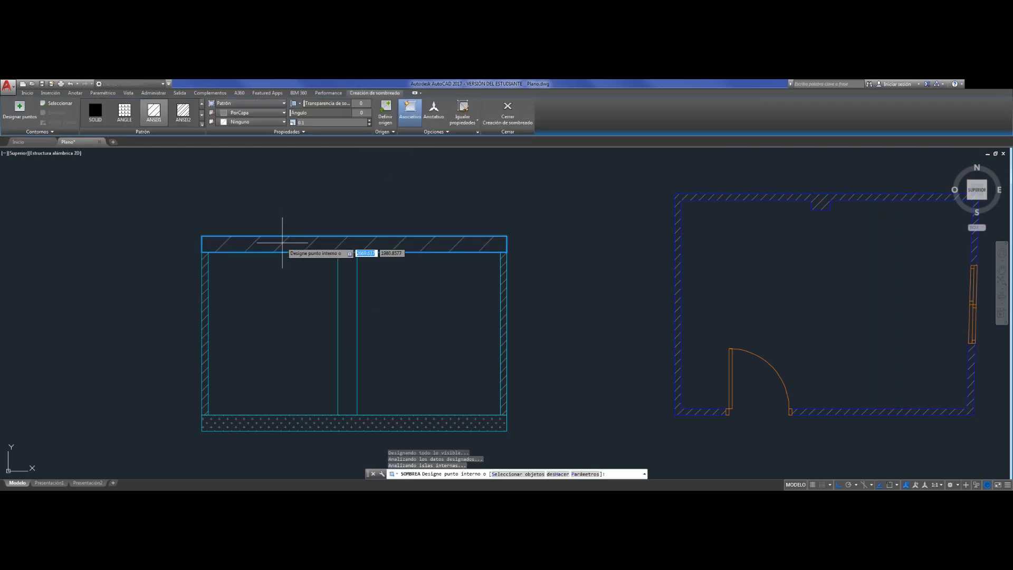
pyautogui.click(334, 123)
pyautogui.write('0.03')
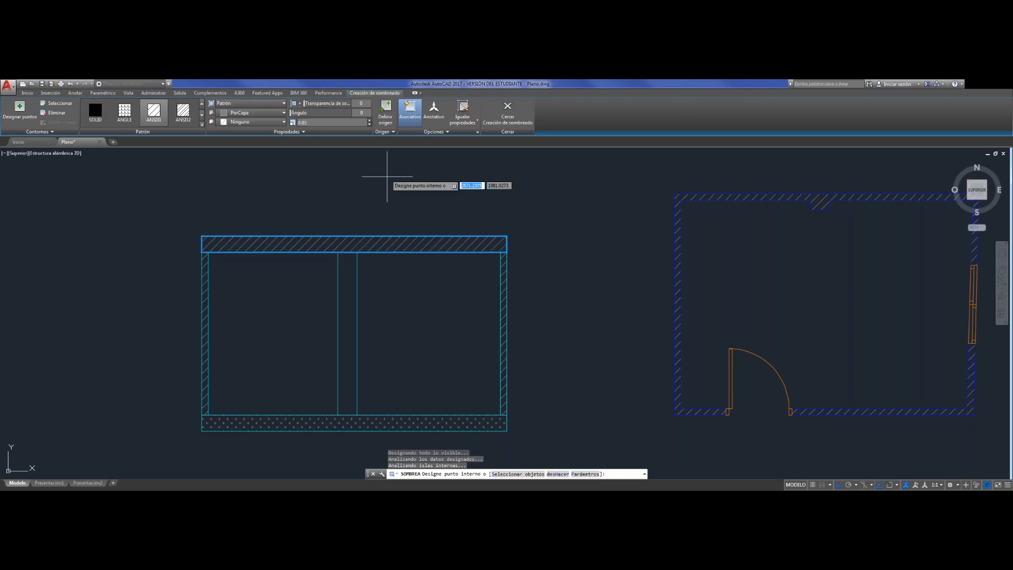
pyautogui.press('Escape')
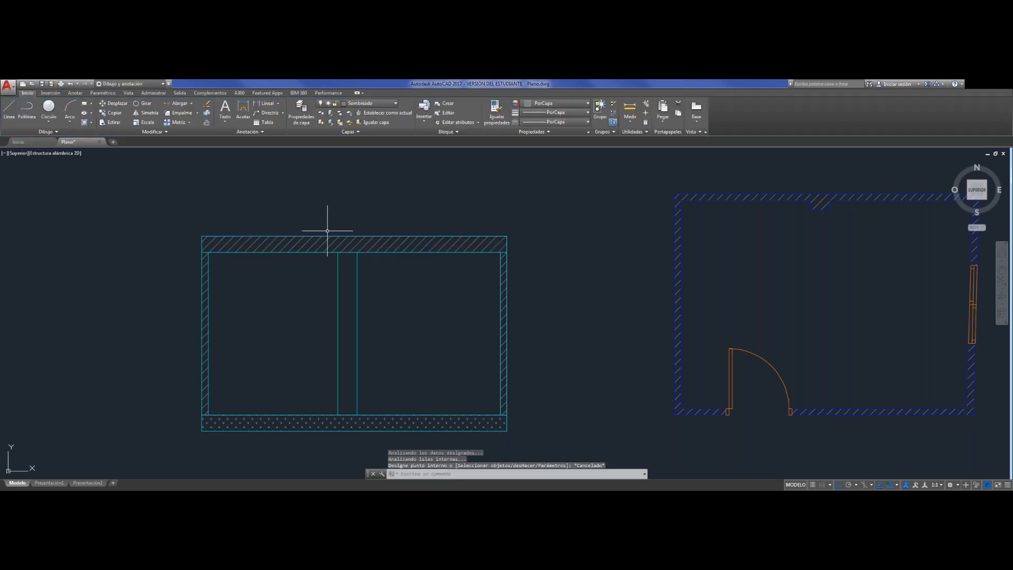
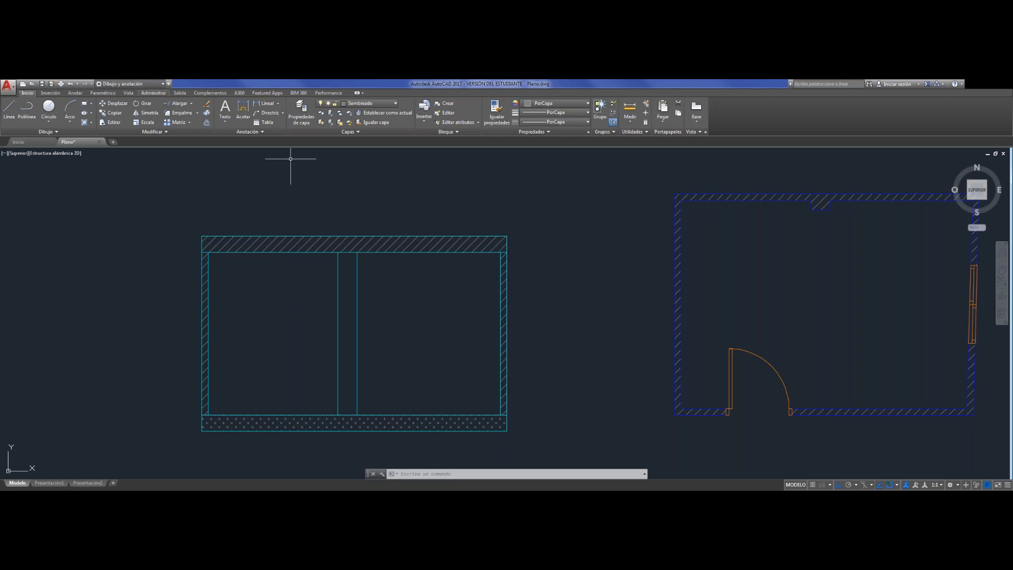
# Hatch the left panel of the elevation section with the AR-B816C pattern
pyautogui.click(91, 112)
pyautogui.click(95, 138)
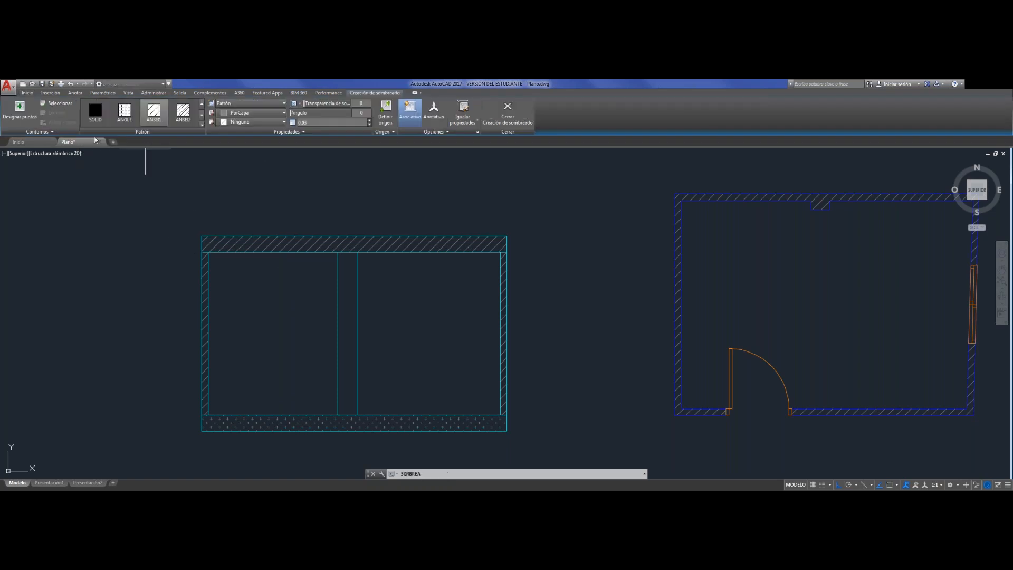
pyautogui.click(201, 125)
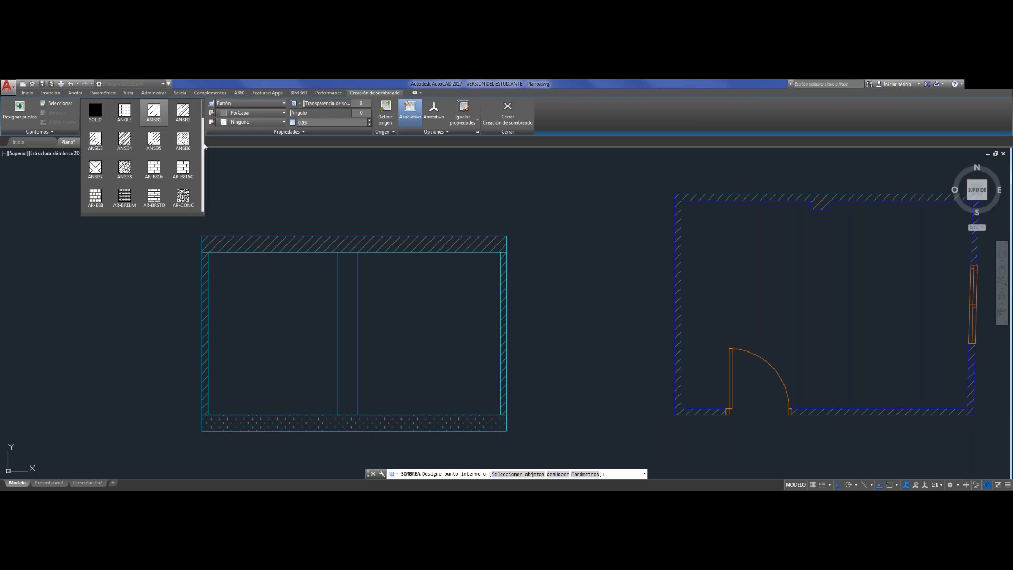
pyautogui.click(184, 169)
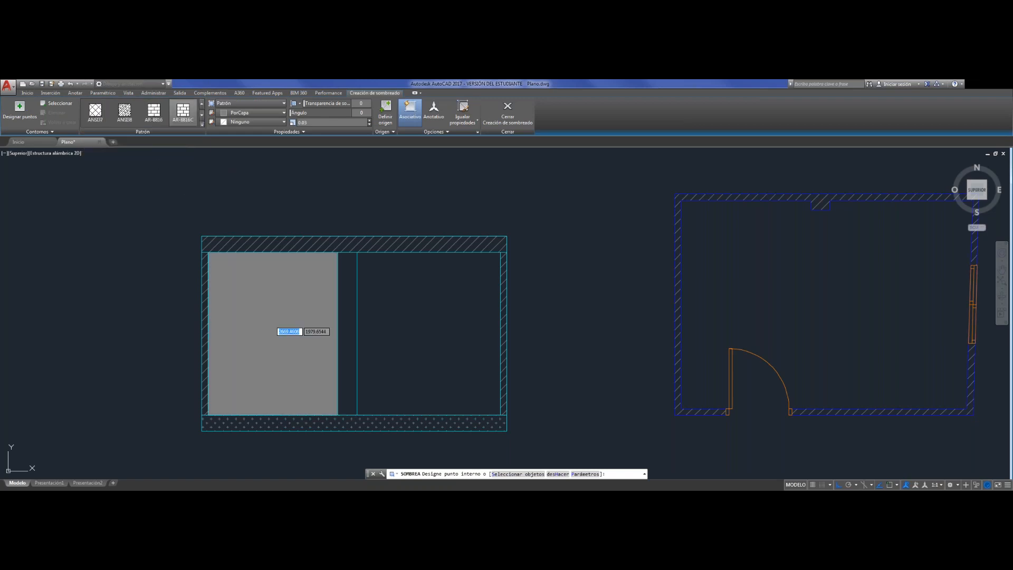
pyautogui.click(280, 359)
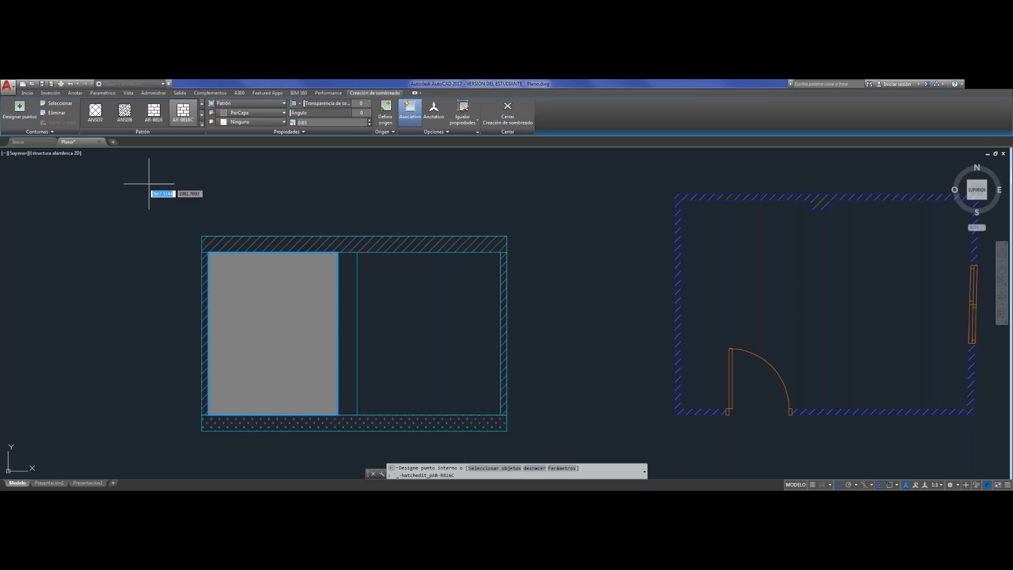
# Try scales of 1 and 2 for the left panel's AR-B816C hatch
pyautogui.click(325, 122)
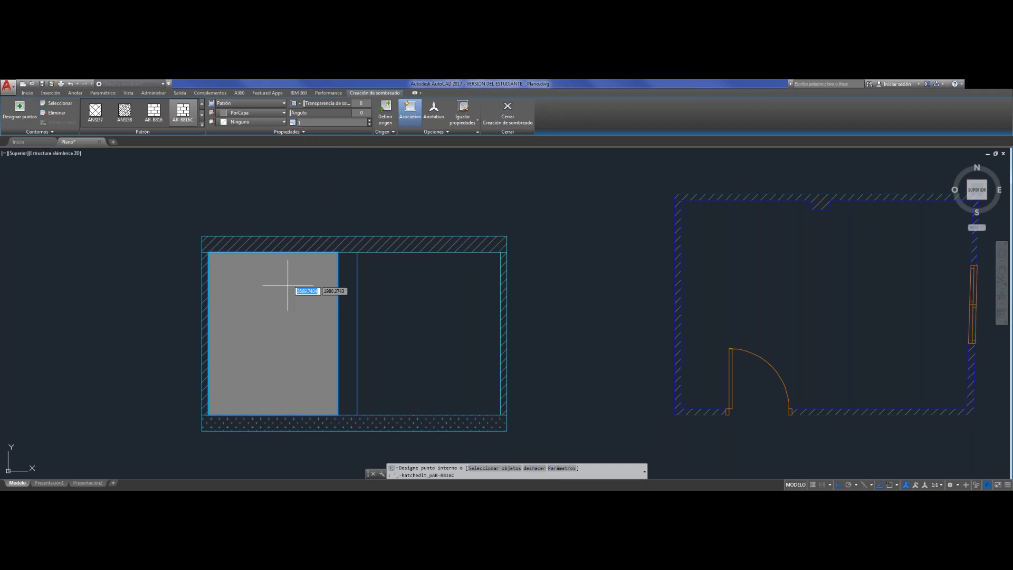
pyautogui.press('Return')
pyautogui.click(276, 298)
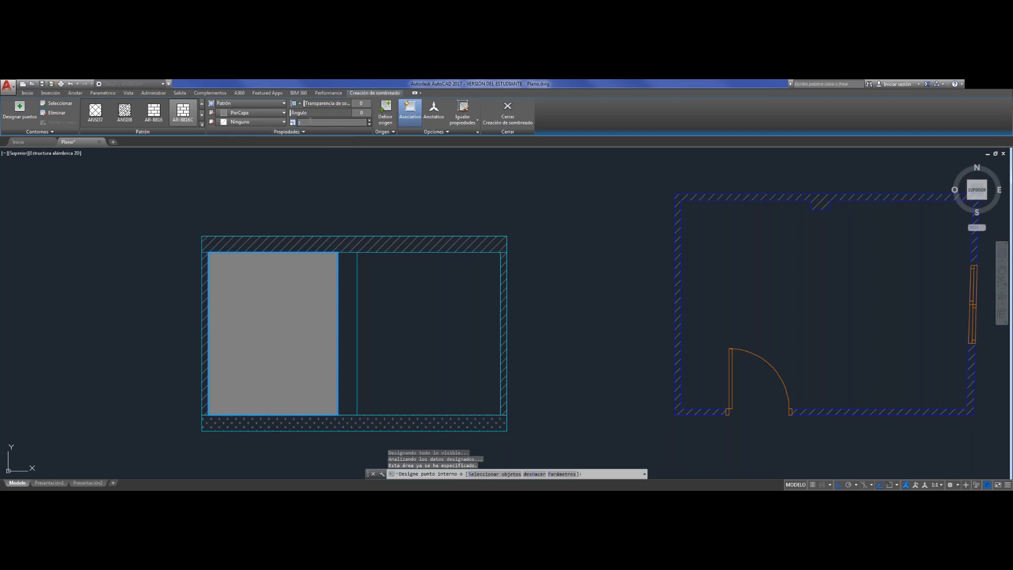
pyautogui.click(310, 121)
pyautogui.write('2')
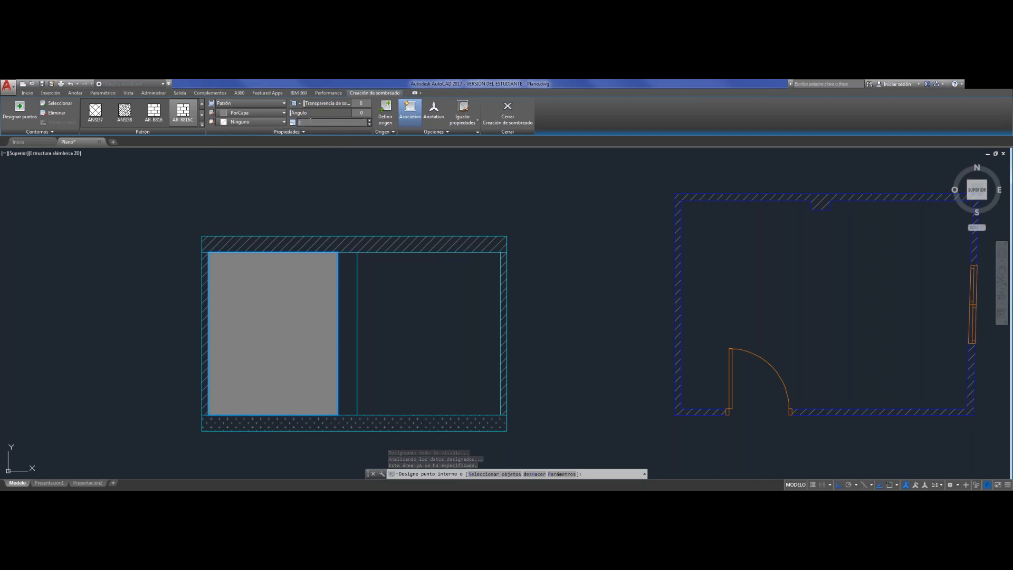
pyautogui.click(306, 334)
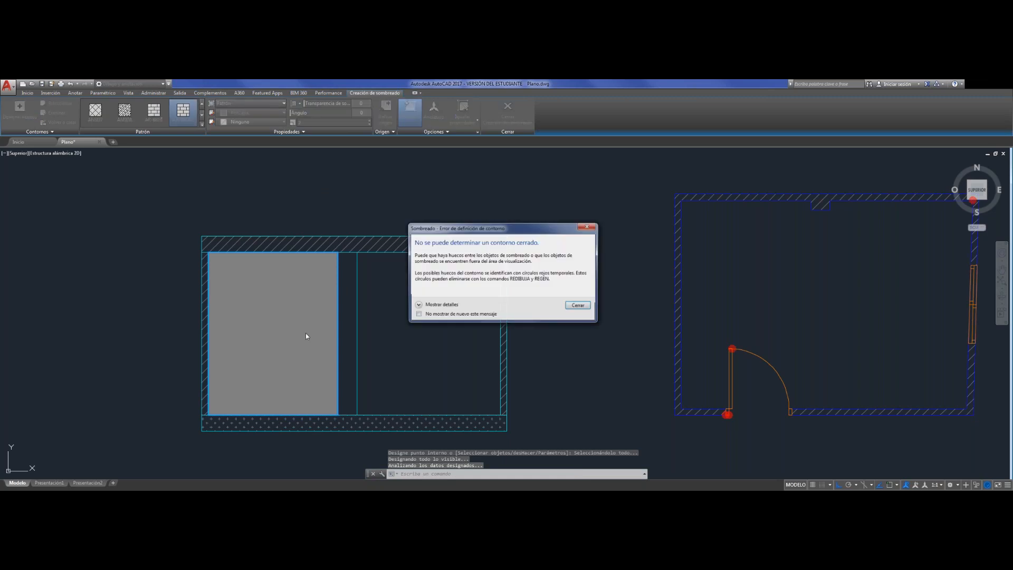
pyautogui.click(574, 305)
# Try to extend the AR-B816C hatch to the right panel and the strip between the two panels
pyautogui.click(430, 317)
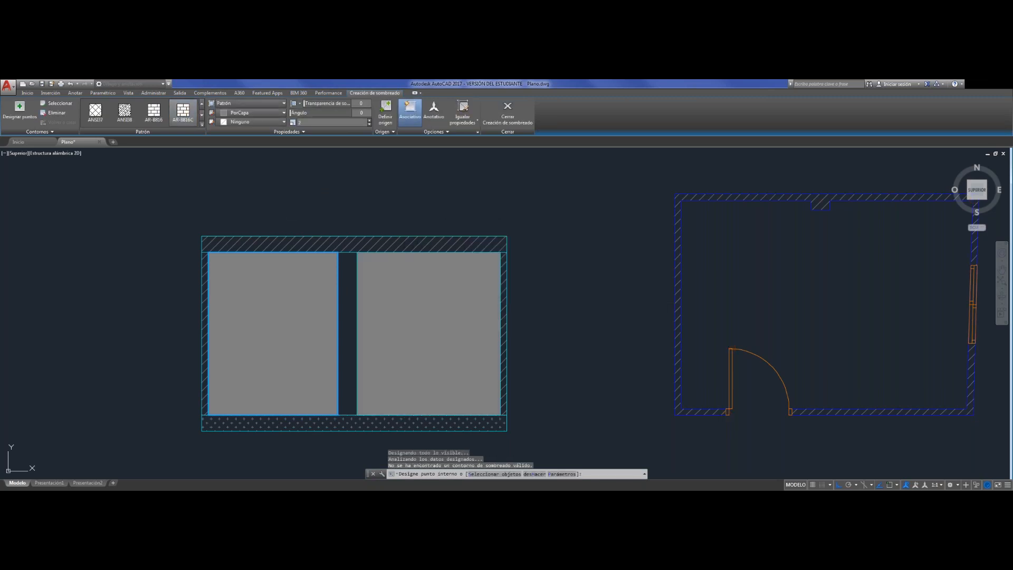
pyautogui.click(347, 303)
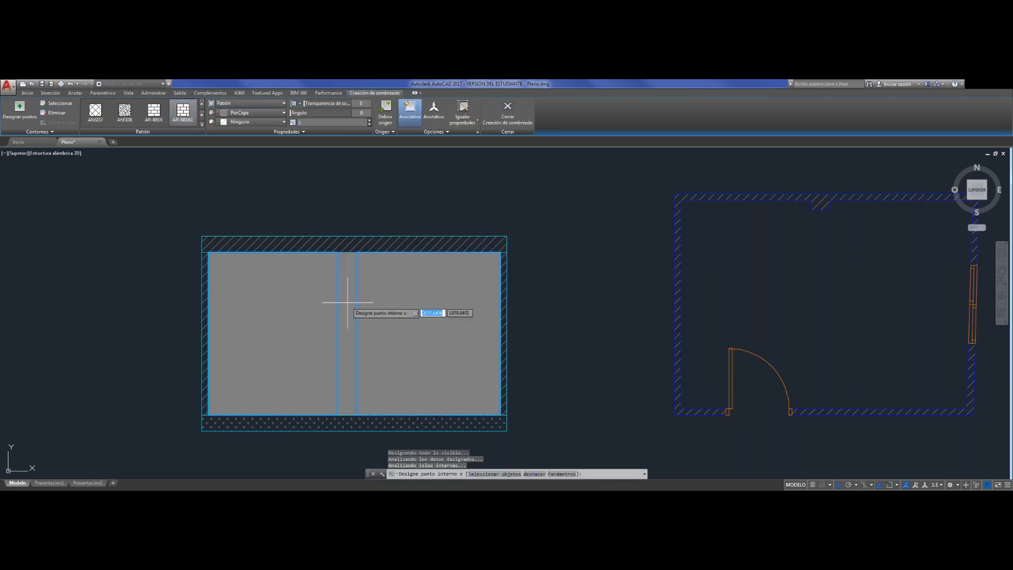
pyautogui.hotkey('ctrl', 'z')
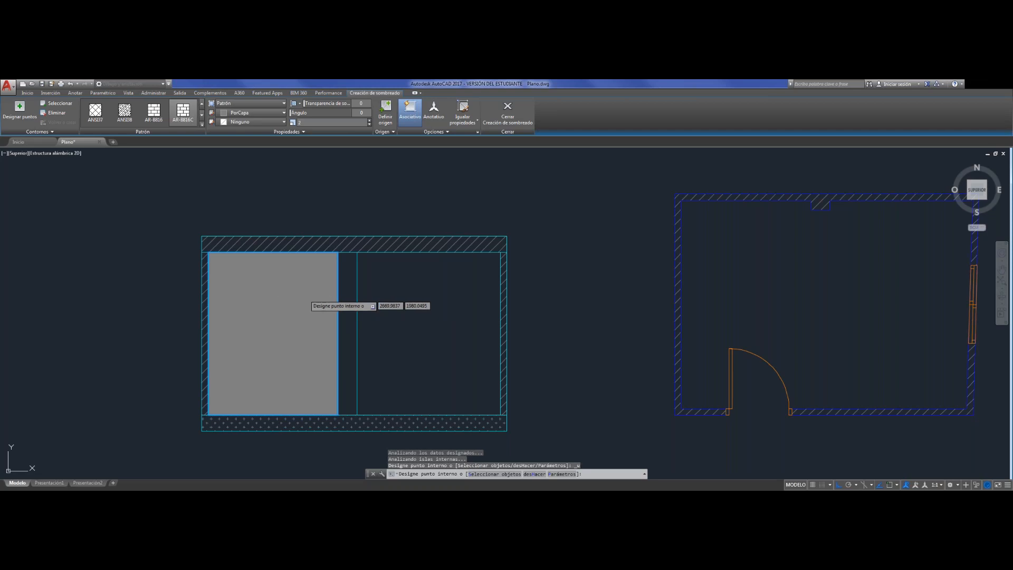
pyautogui.press('Escape')
# Try a scale of 0.002 for the left panel's brick hatch
pyautogui.click(294, 317)
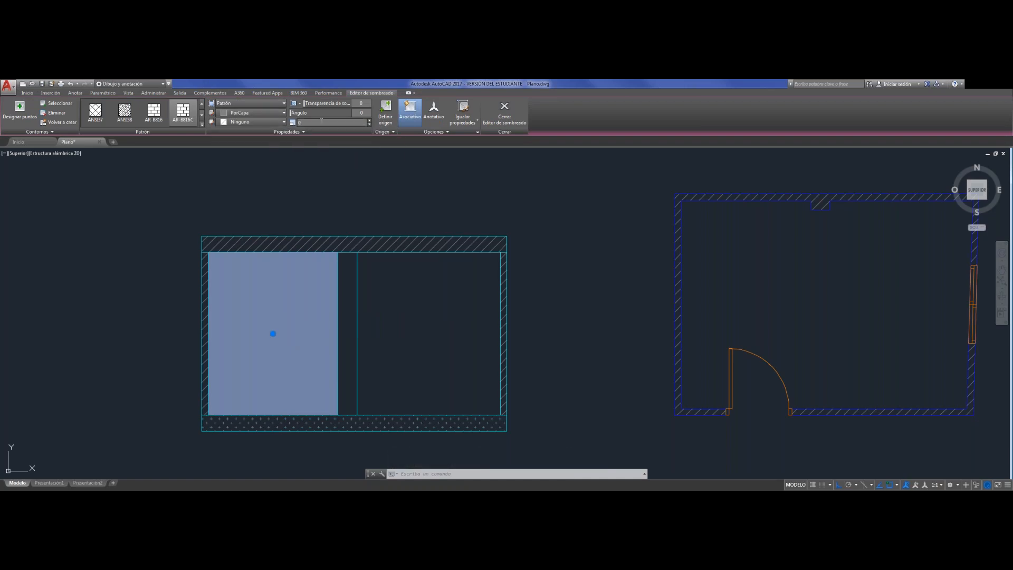
pyautogui.click(295, 331)
pyautogui.press('Escape')
pyautogui.press('Escape')
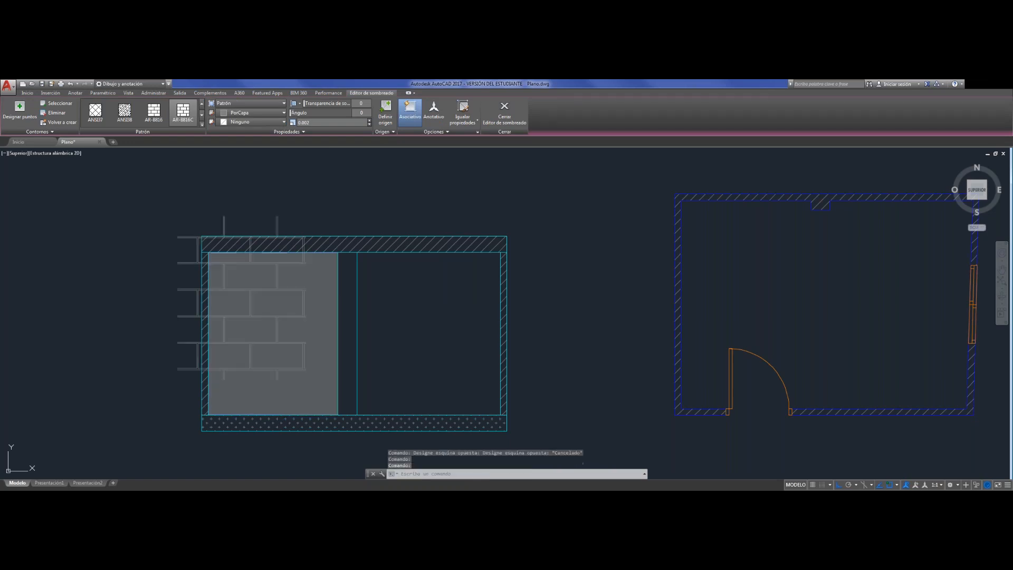
# Erase the displaced brick hatch from the elevation's left side
pyautogui.click(316, 374)
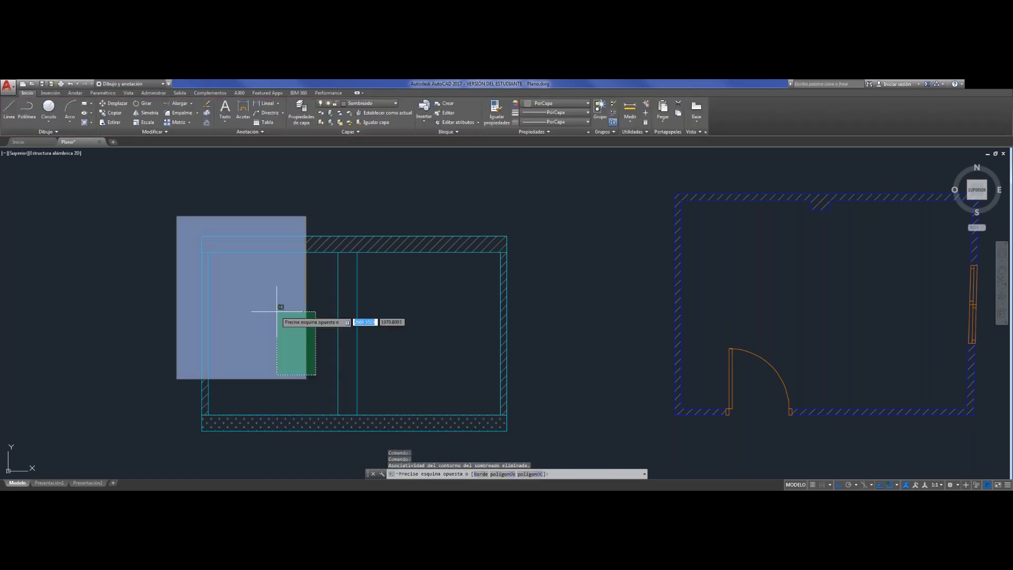
pyautogui.click(277, 311)
pyautogui.press('Delete')
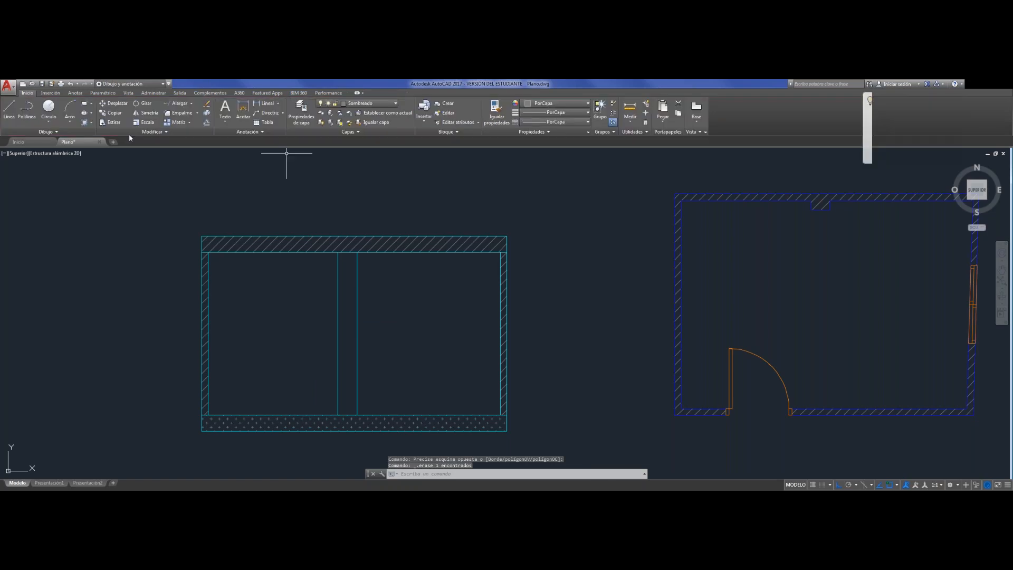
# Try to hatch the left and right panels with the AR-B816 pattern at a scale of 1
pyautogui.click(85, 123)
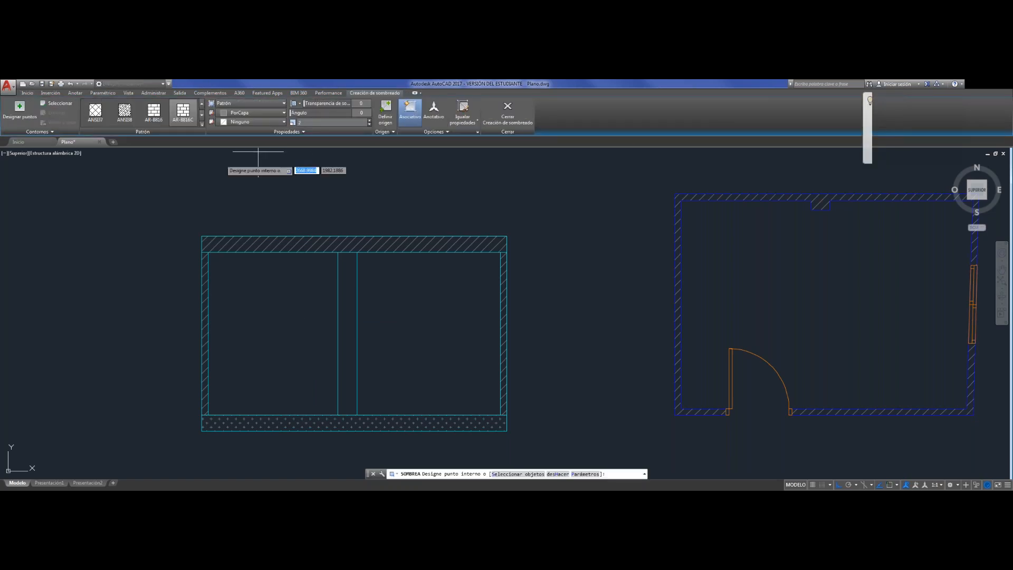
pyautogui.click(263, 112)
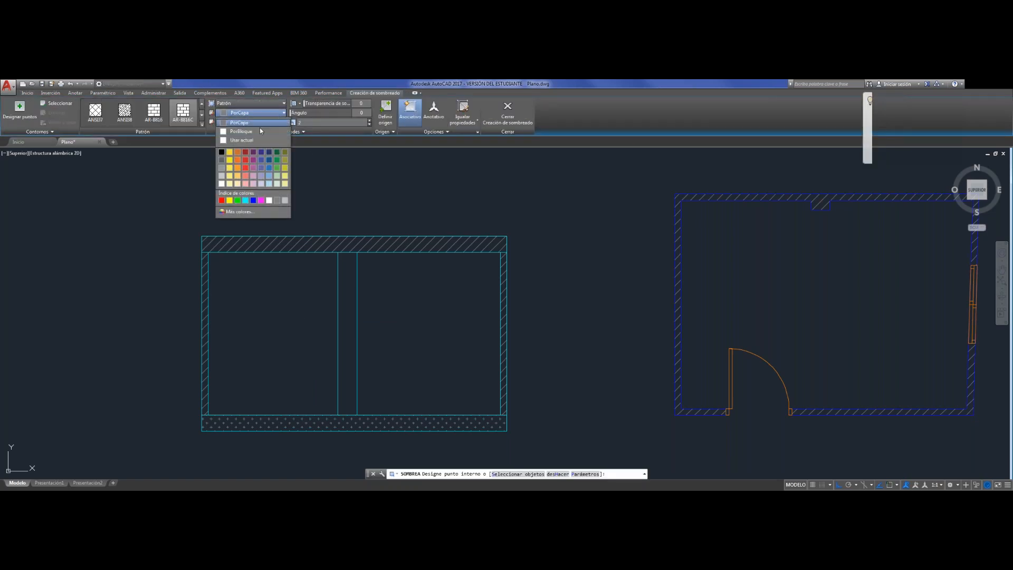
pyautogui.click(245, 125)
pyautogui.click(245, 123)
pyautogui.click(245, 130)
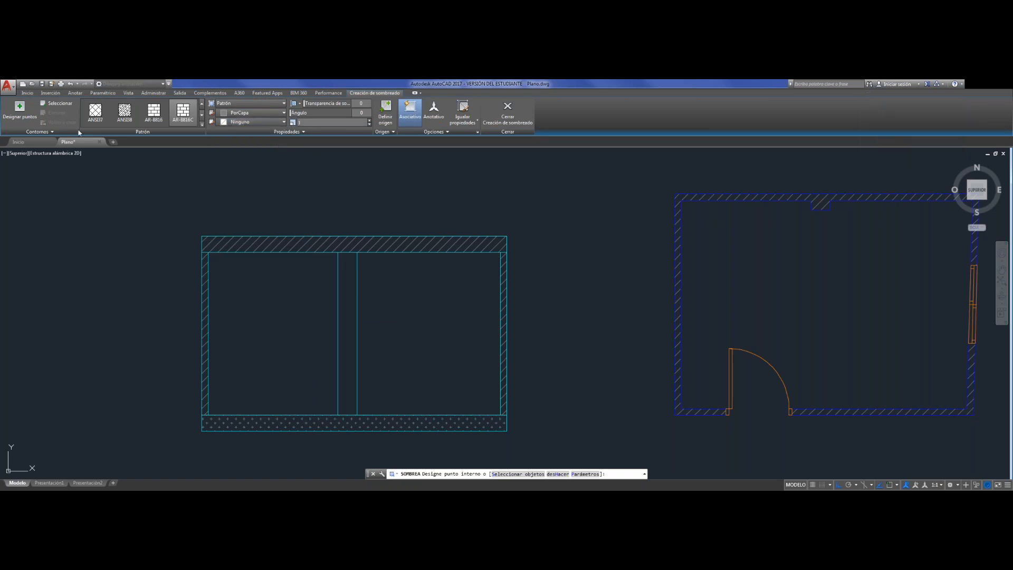
pyautogui.click(185, 117)
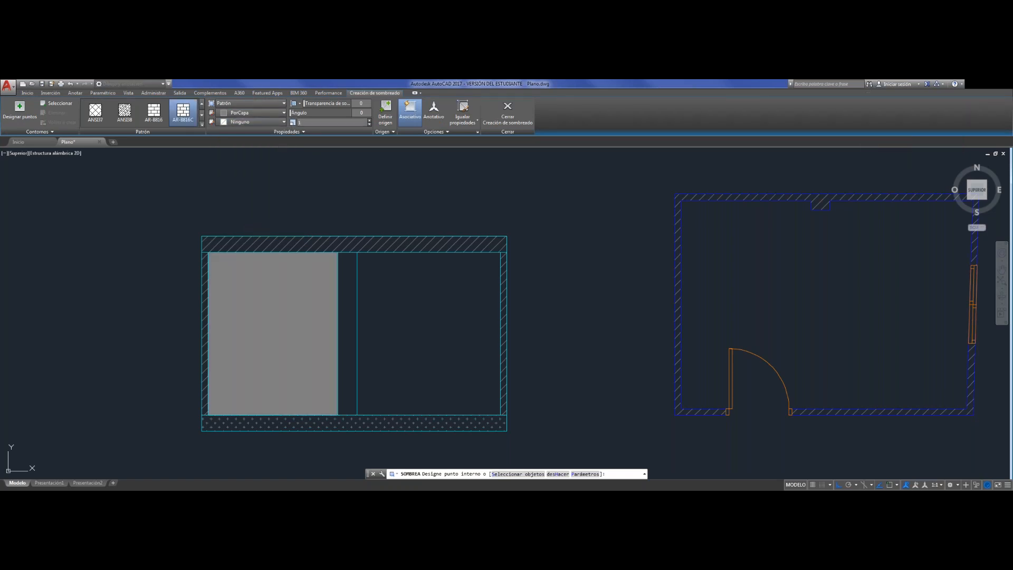
pyautogui.click(283, 348)
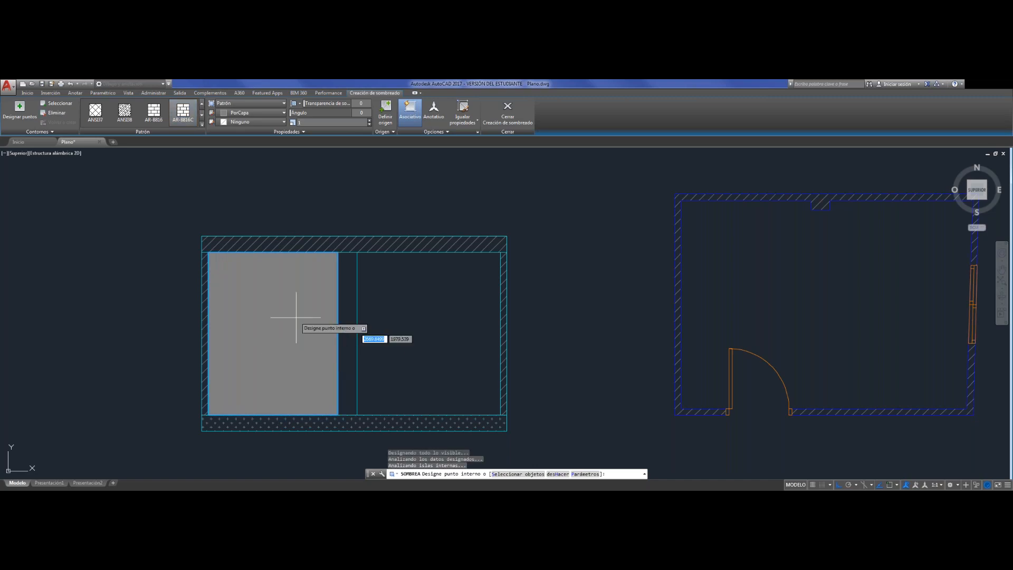
pyautogui.click(154, 111)
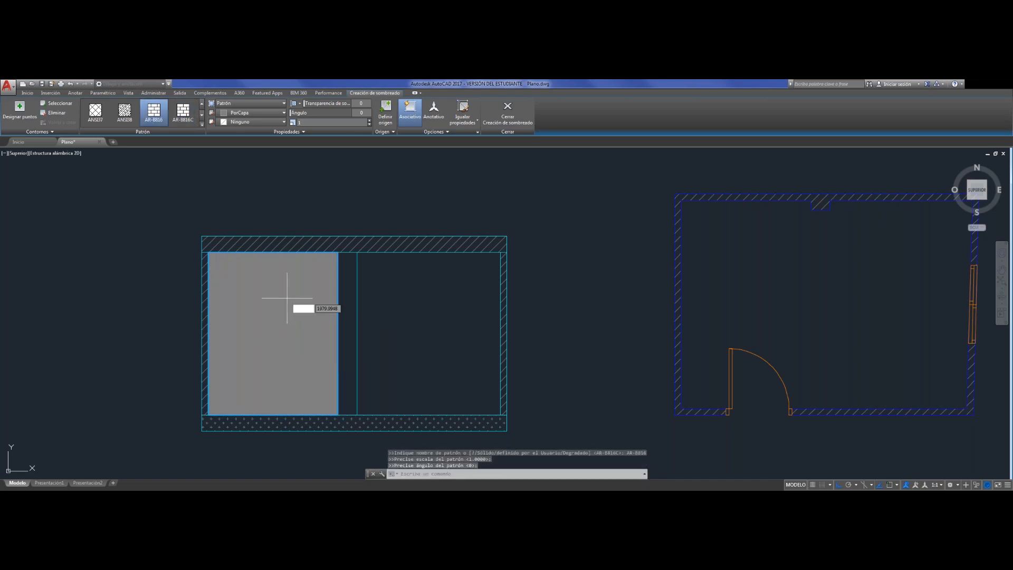
pyautogui.click(430, 275)
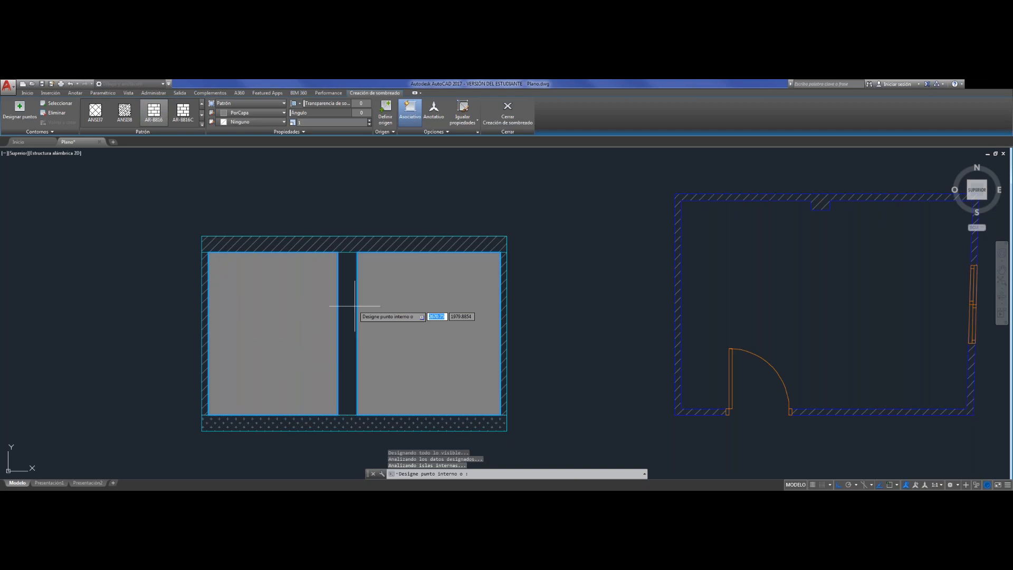
pyautogui.press('Escape')
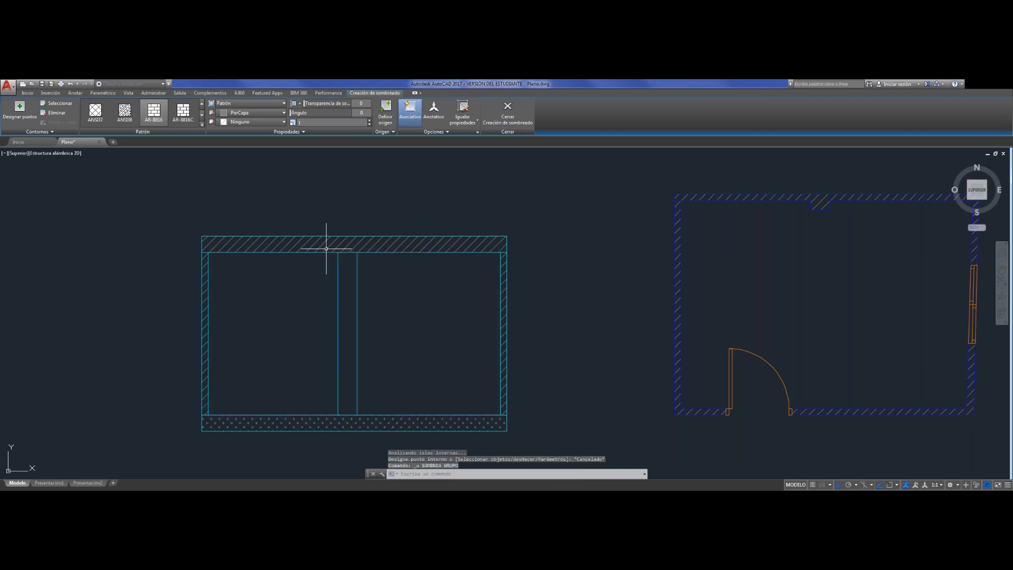
# Undo the last erase, delete the displaced brick hatch again and regenerate the model with REGEN
pyautogui.hotkey('ctrl', 'z')
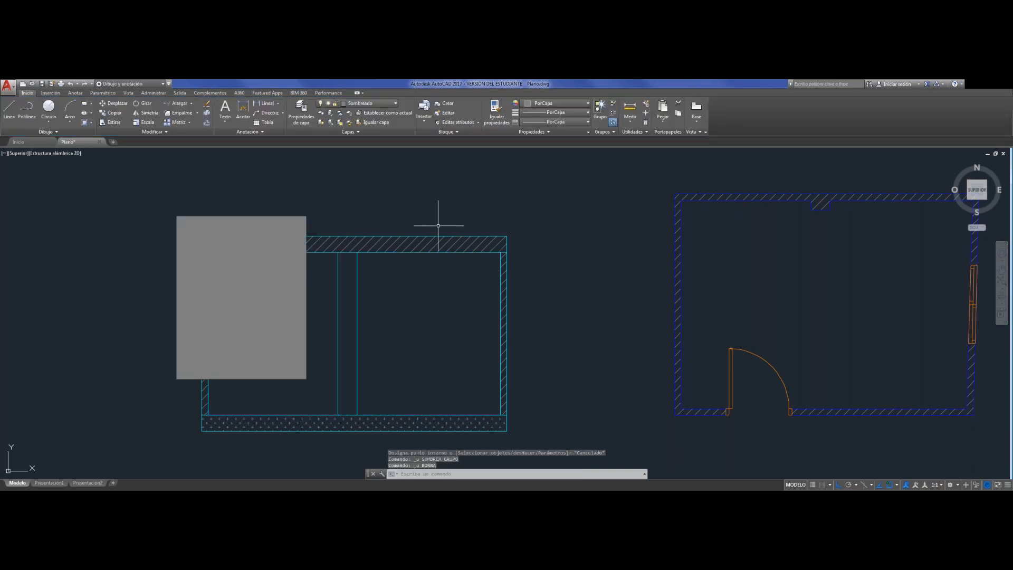
pyautogui.click(267, 215)
pyautogui.click(210, 203)
pyautogui.press('Delete')
pyautogui.write('regenm')
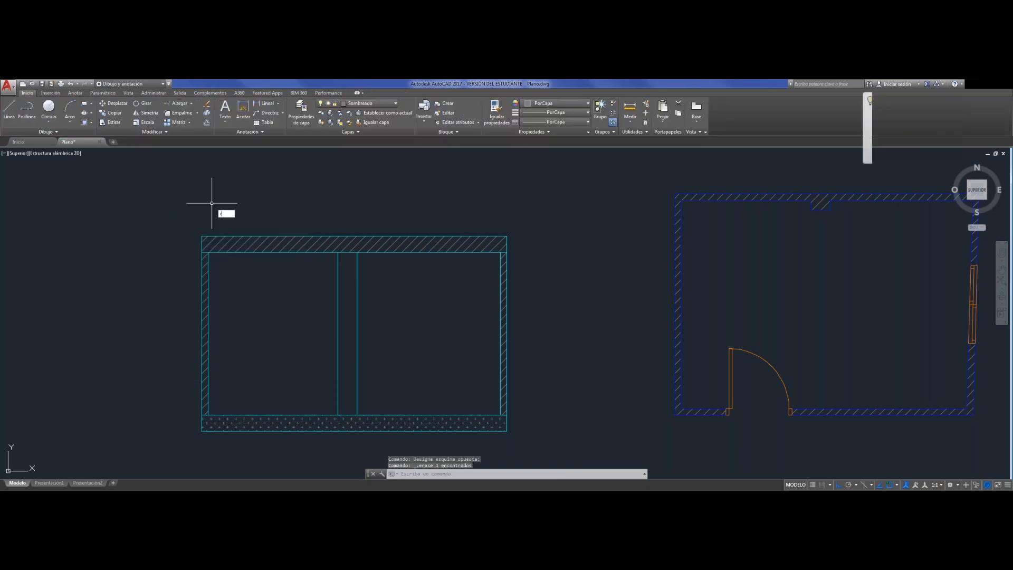
pyautogui.press('BackSpace')
pyautogui.press('Return')
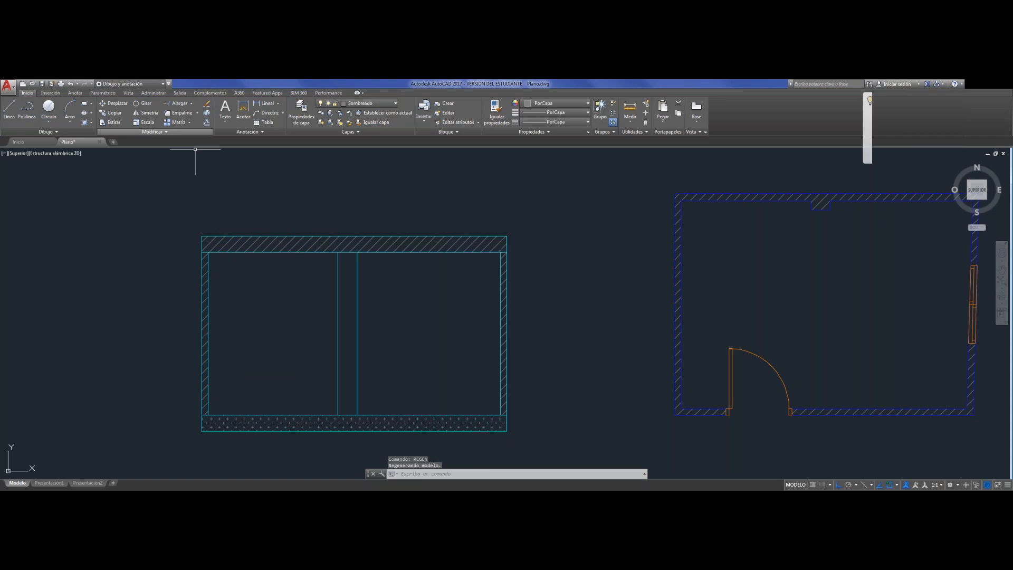
# Hatch the elevation's left panel with the AR-B816C pattern at a scale of 0.001
pyautogui.click(85, 123)
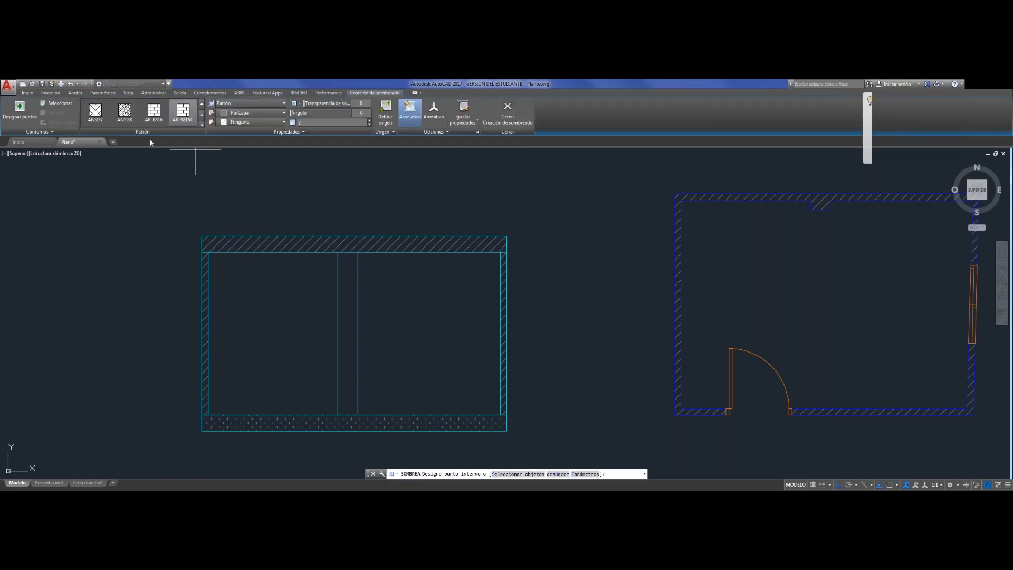
pyautogui.click(258, 280)
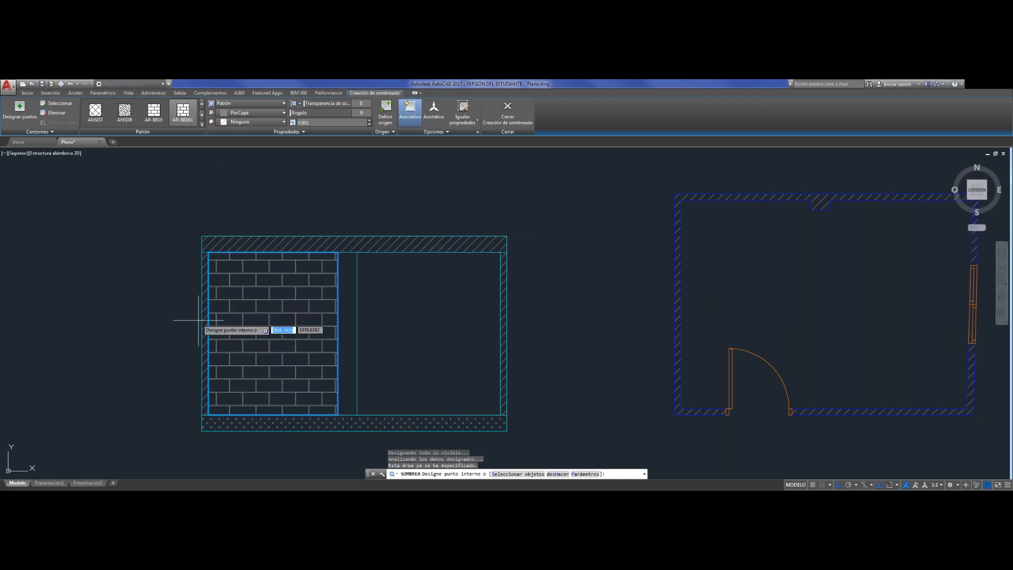
pyautogui.press('Escape')
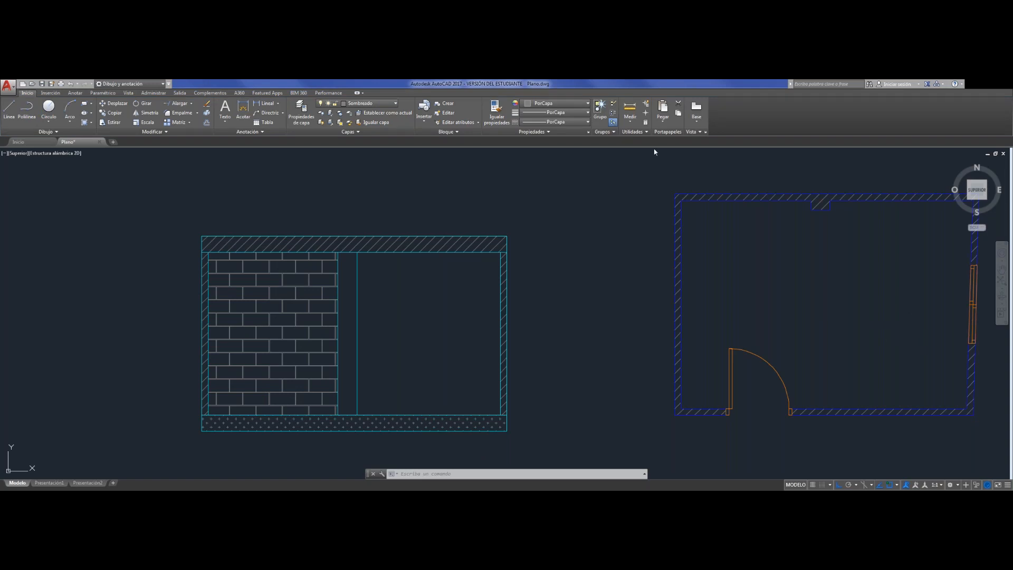
# Set the scale of the left panel's brick hatch to 0.0004
pyautogui.click(299, 338)
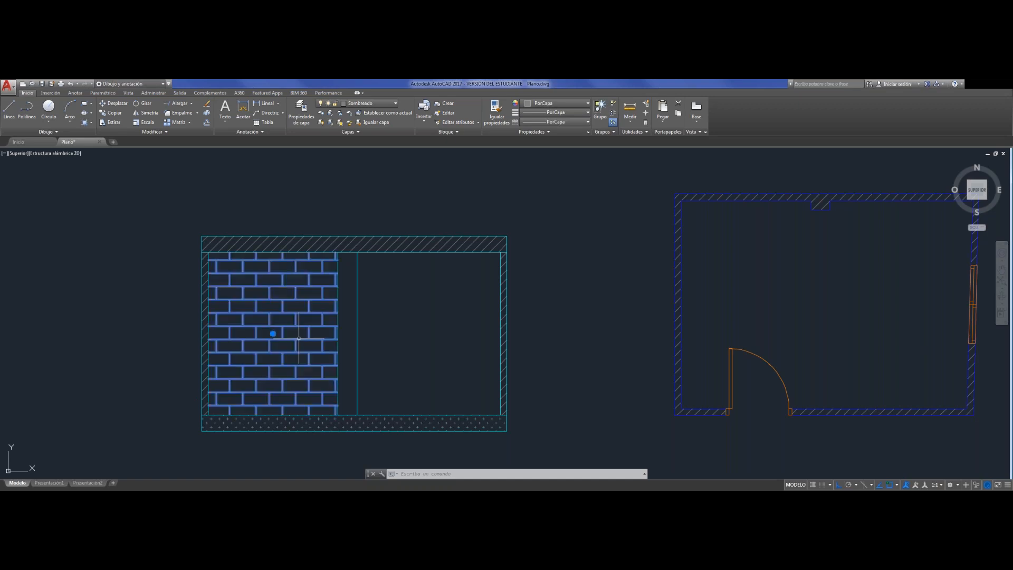
pyautogui.click(306, 123)
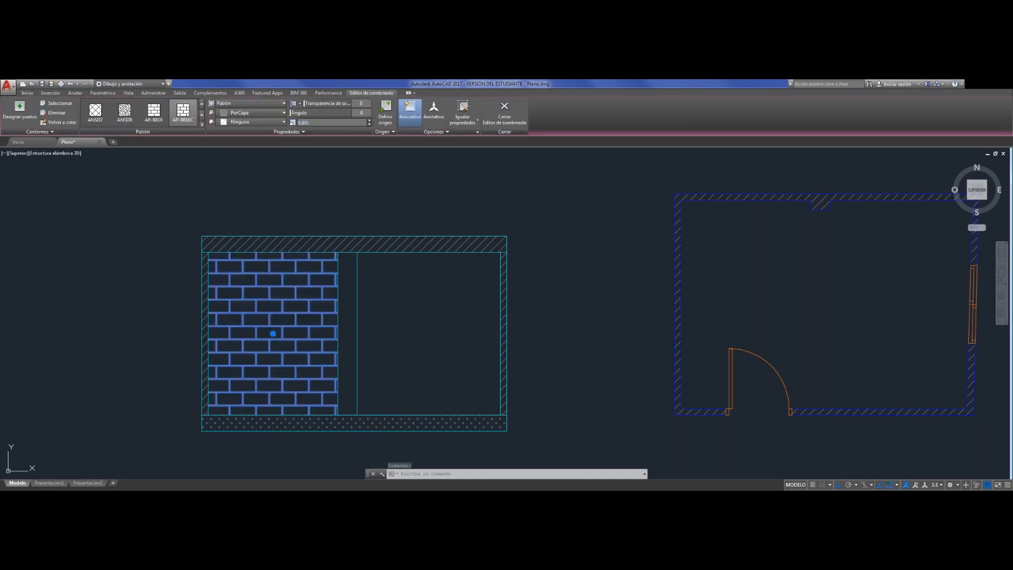
pyautogui.click(311, 122)
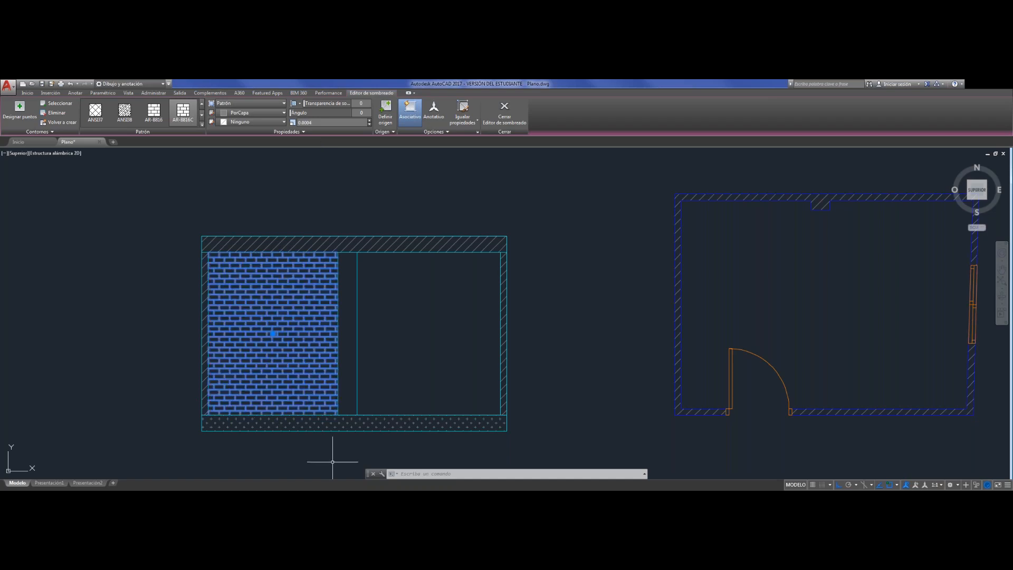
pyautogui.click(347, 393)
pyautogui.press('Escape')
pyautogui.rightClick(334, 393)
pyautogui.press('Escape')
pyautogui.press('Escape')
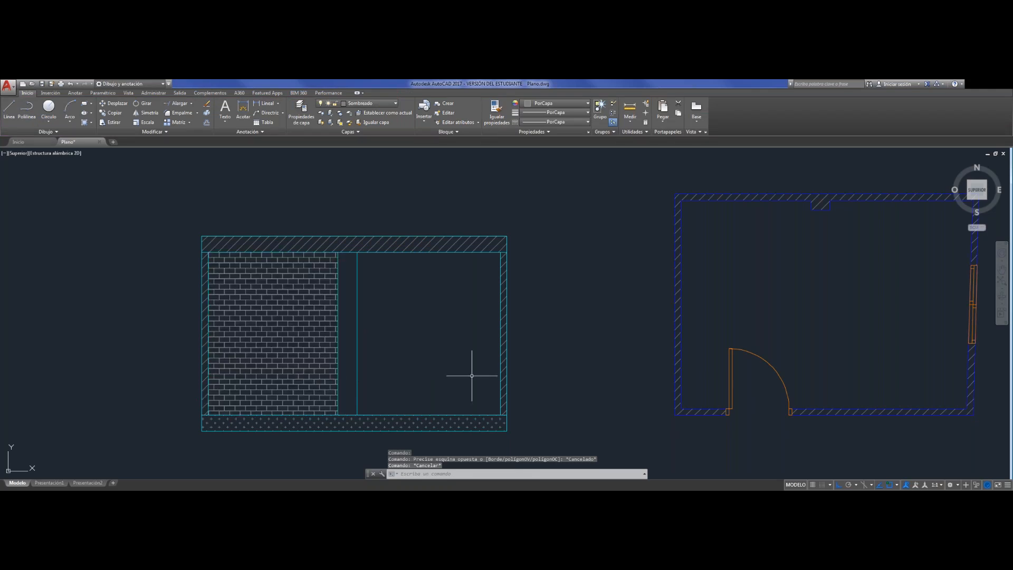
pyautogui.scroll(1, 216, 258)
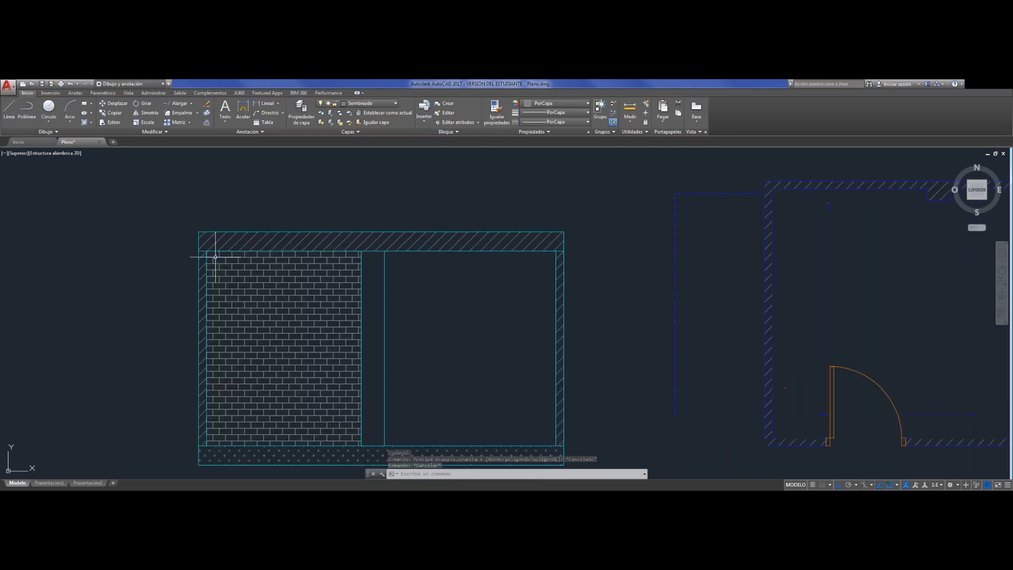
pyautogui.scroll(4, 207, 252)
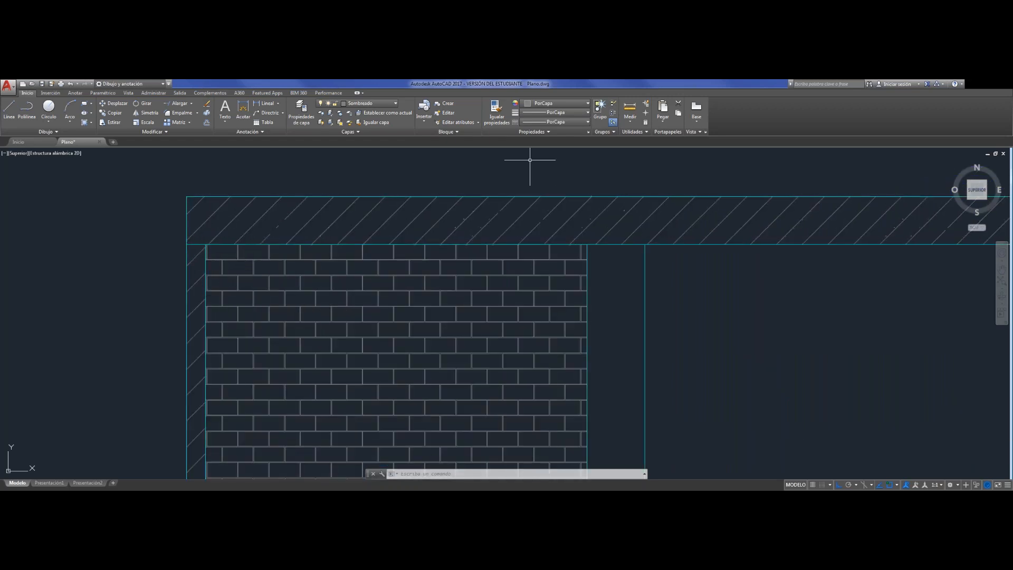
# Move the origin of the left panel's brick hatch to the upper-left outer corner of the top slab
pyautogui.click(435, 317)
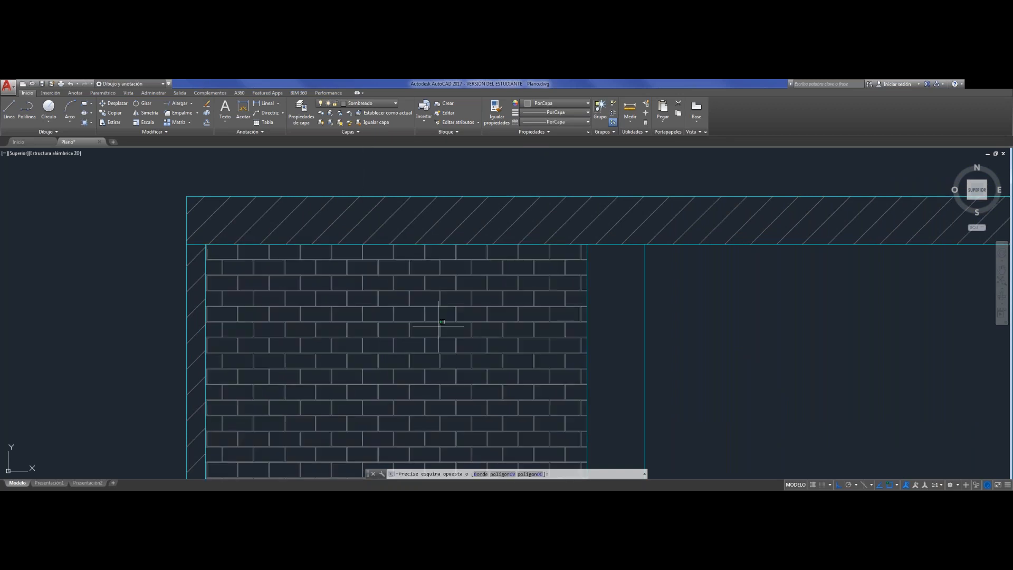
pyautogui.click(398, 283)
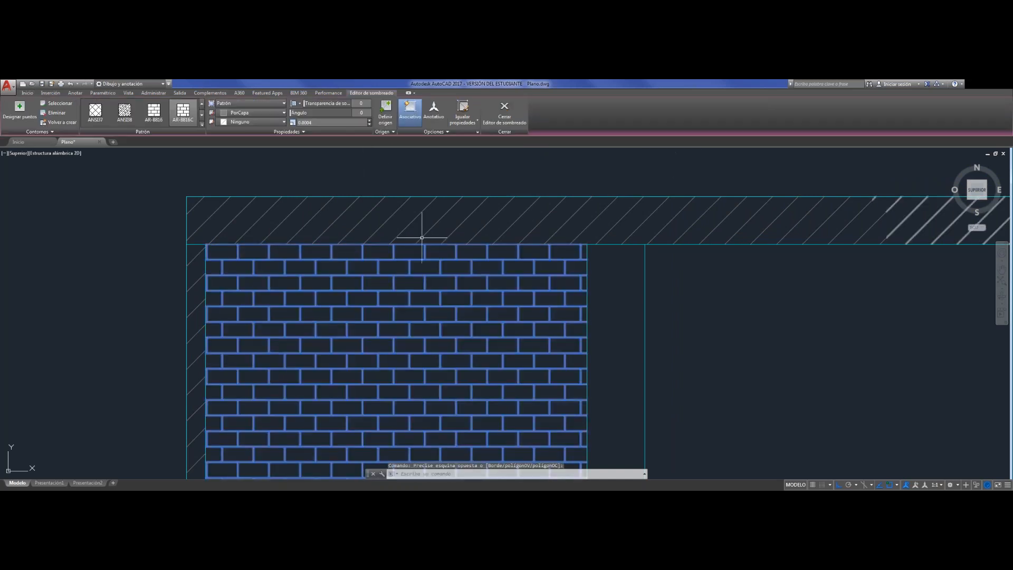
pyautogui.click(386, 107)
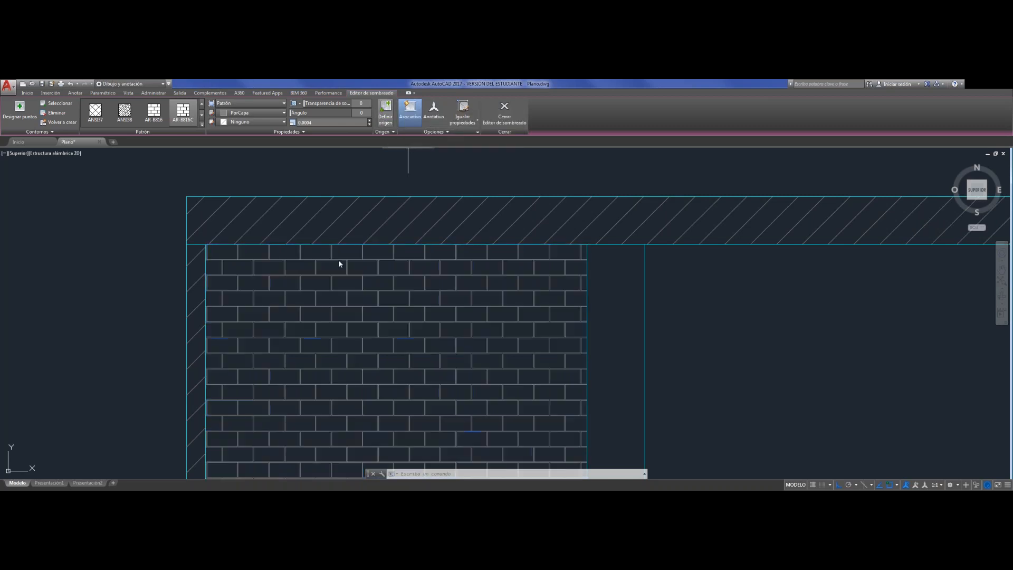
pyautogui.click(188, 197)
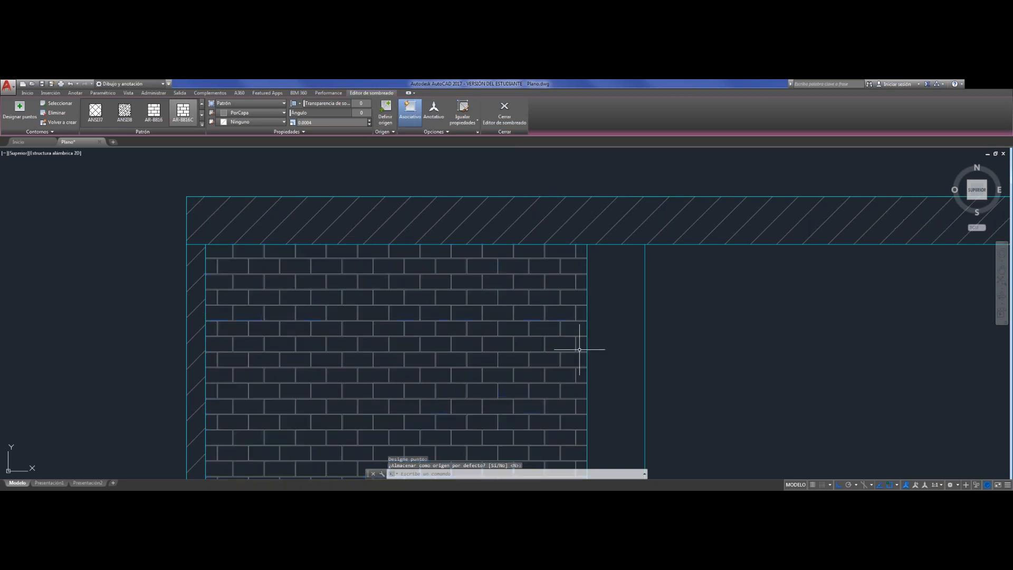
pyautogui.press('Escape')
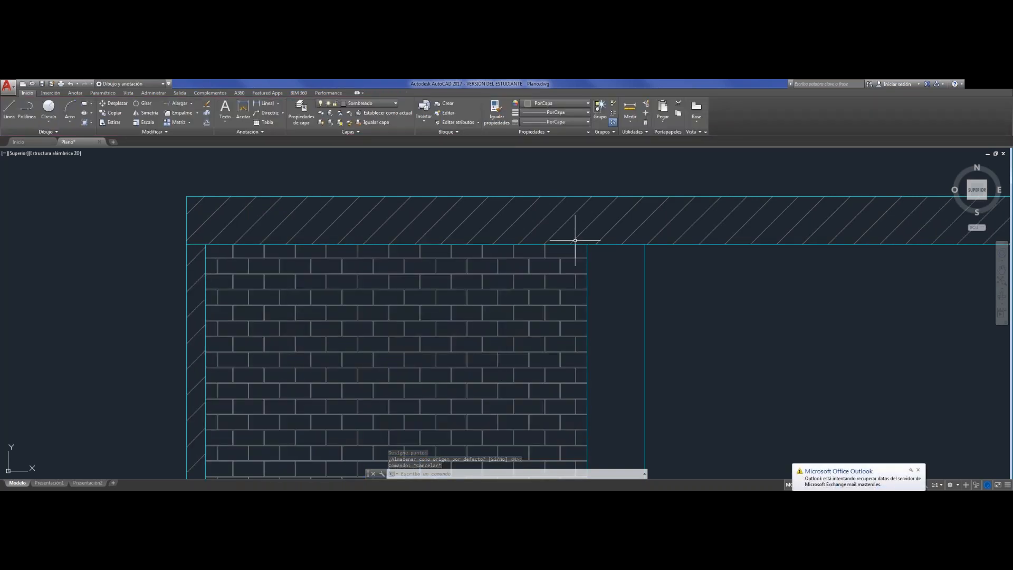
pyautogui.press('Escape')
# Draw a small rectangle in the empty area left of the elevation and hatch it with the AR-B816 pattern at a scale of 0.001
pyautogui.scroll(-1, 487, 244)
pyautogui.scroll(-1, 487, 244)
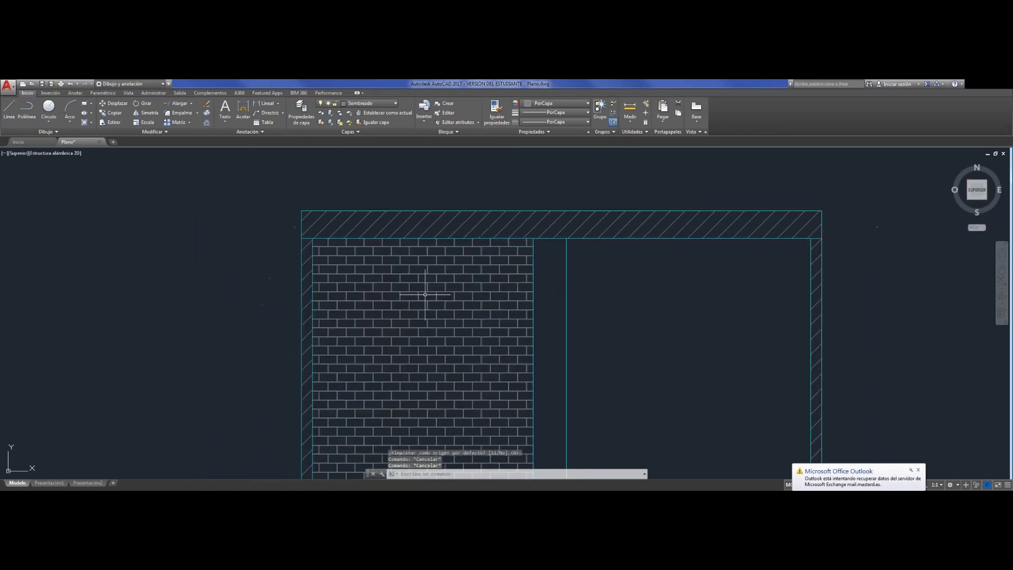
pyautogui.click(85, 107)
pyautogui.click(154, 290)
pyautogui.click(210, 343)
pyautogui.press('Escape')
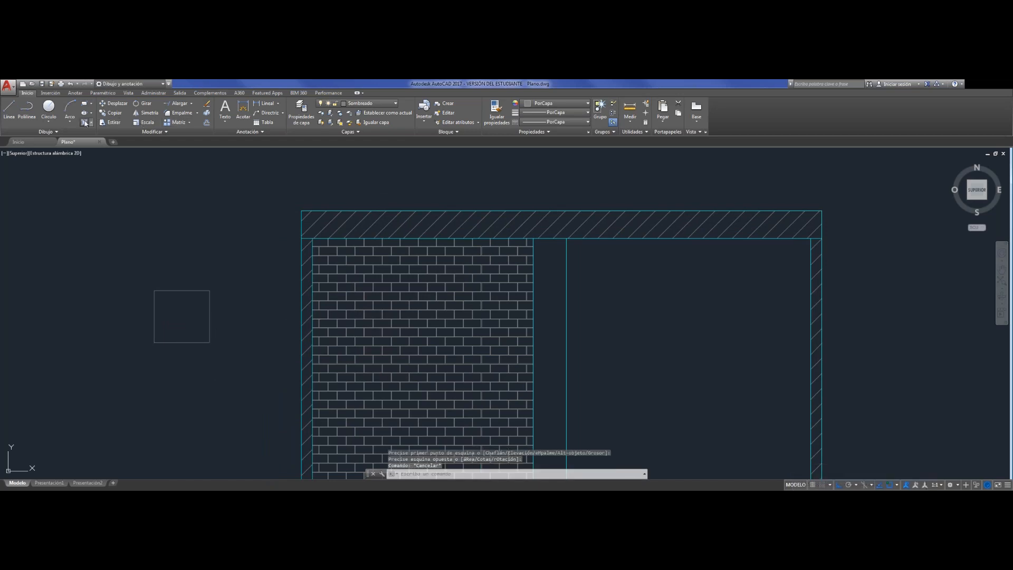
pyautogui.click(84, 122)
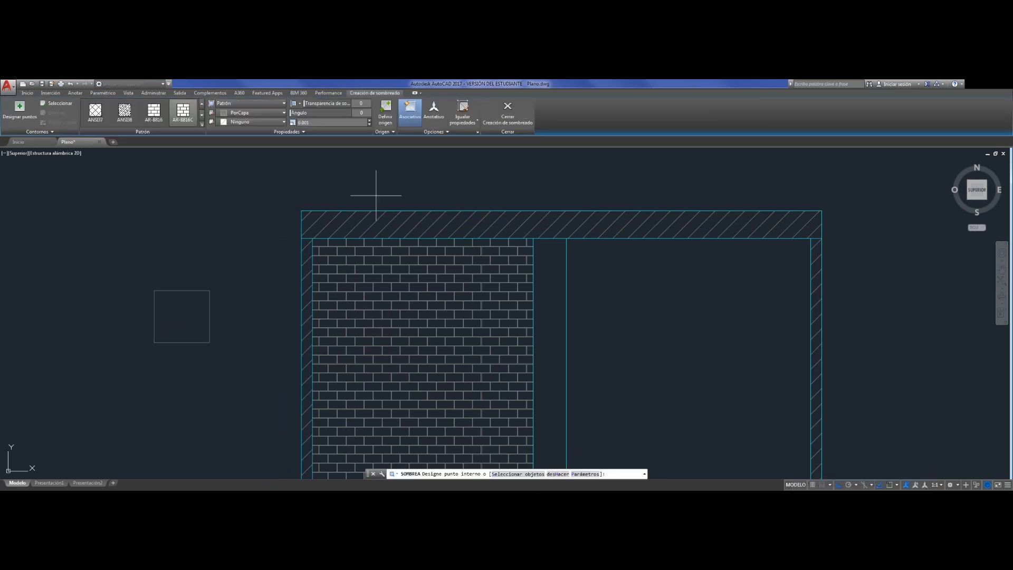
pyautogui.click(154, 111)
pyautogui.click(177, 308)
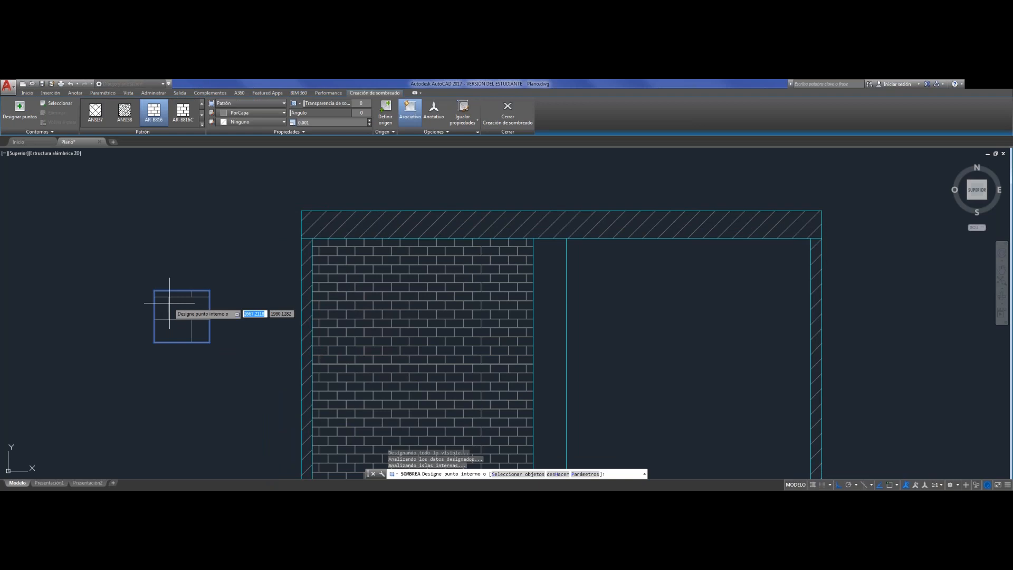
pyautogui.press('Escape')
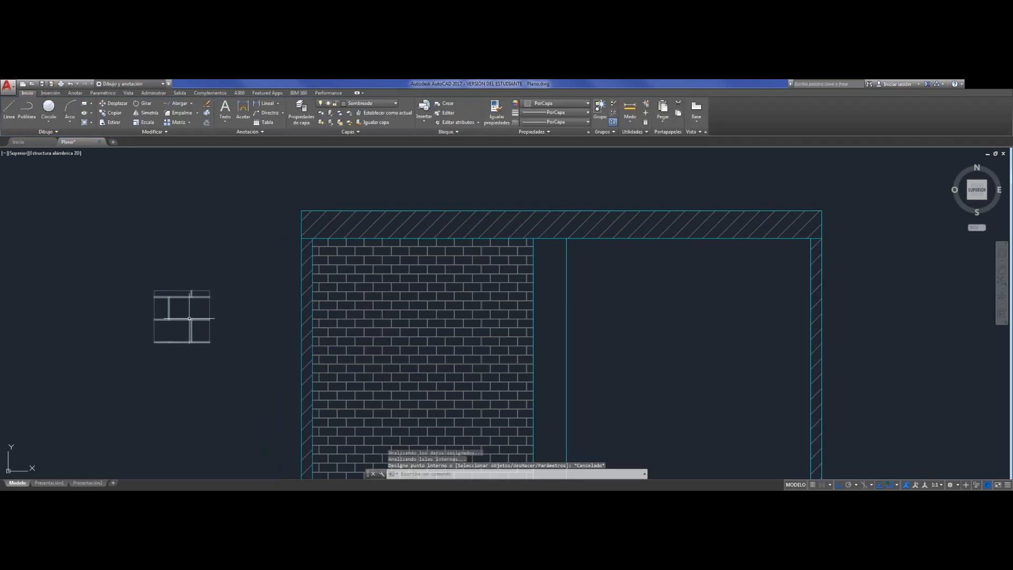
# Set the hatch origin of the small rectangle to its upper-left corner
pyautogui.click(181, 317)
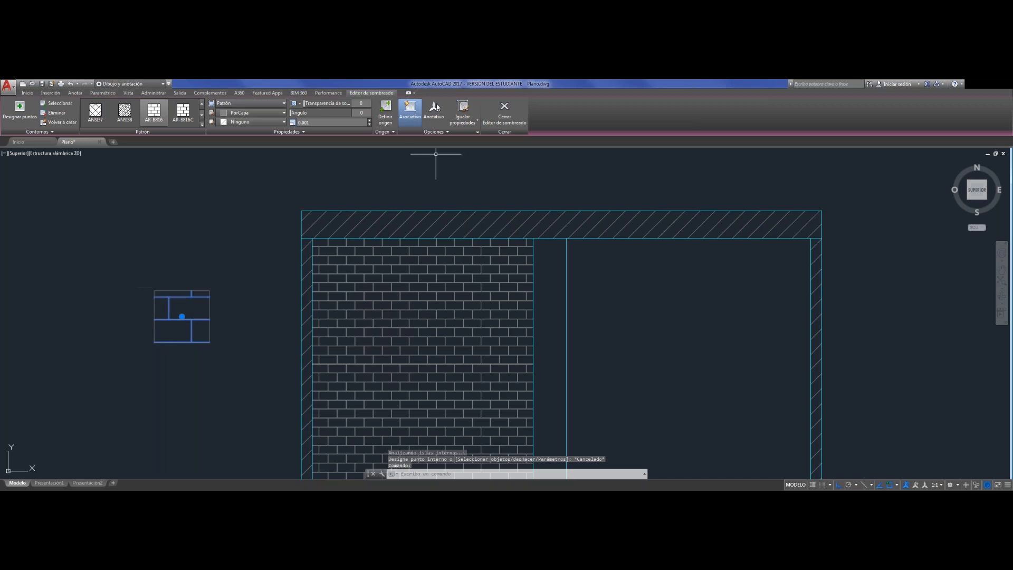
pyautogui.click(386, 111)
pyautogui.click(166, 287)
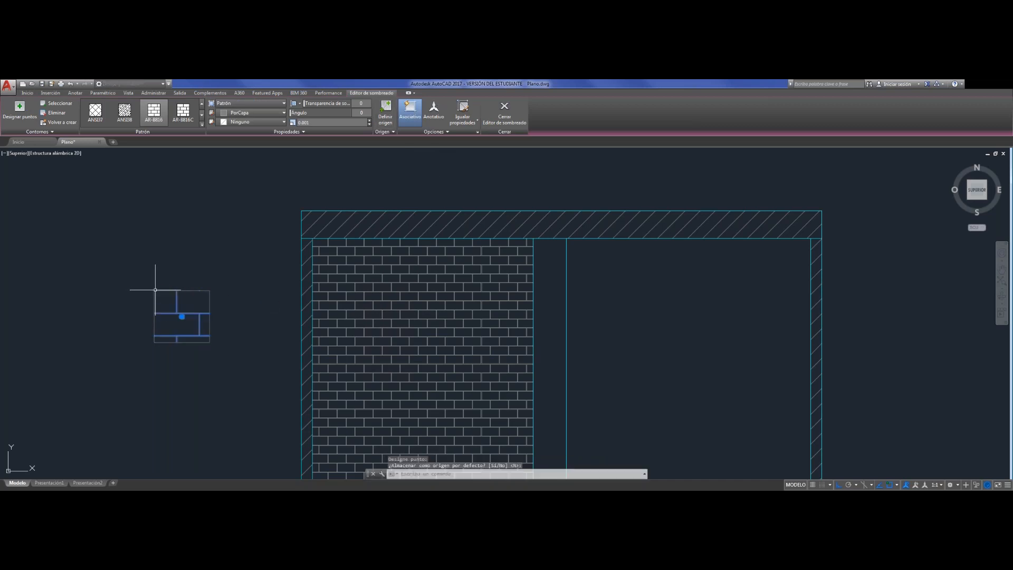
pyautogui.press('Escape')
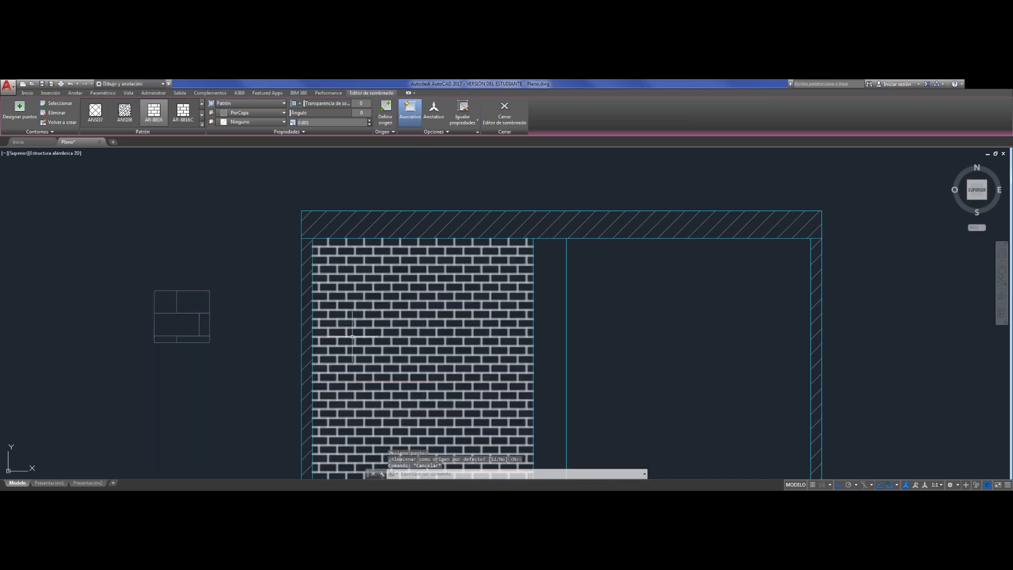
pyautogui.press('Escape')
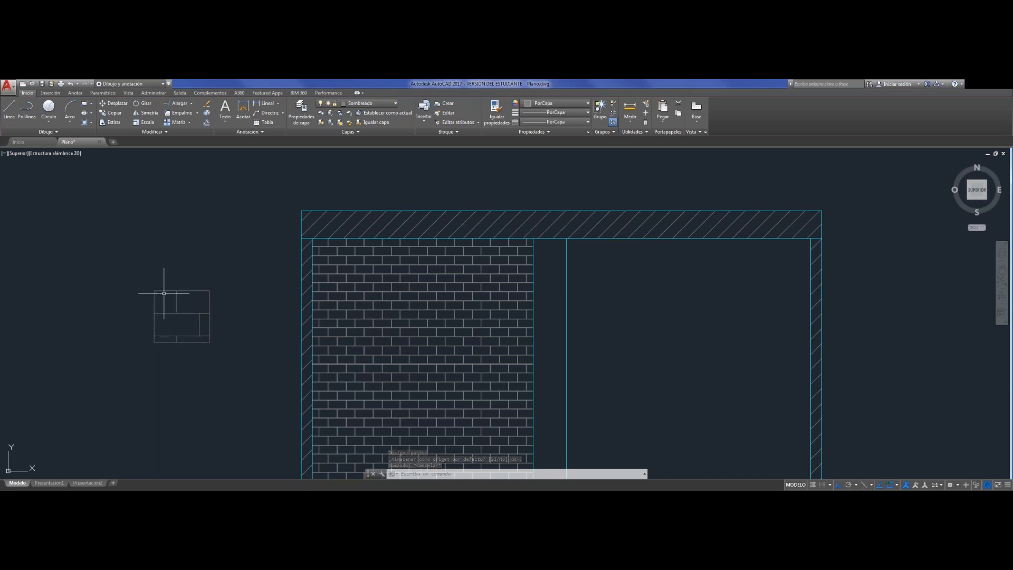
# Delete the small rectangle beside the elevation together with its hatch
pyautogui.click(236, 389)
pyautogui.click(127, 269)
pyautogui.press('Delete')
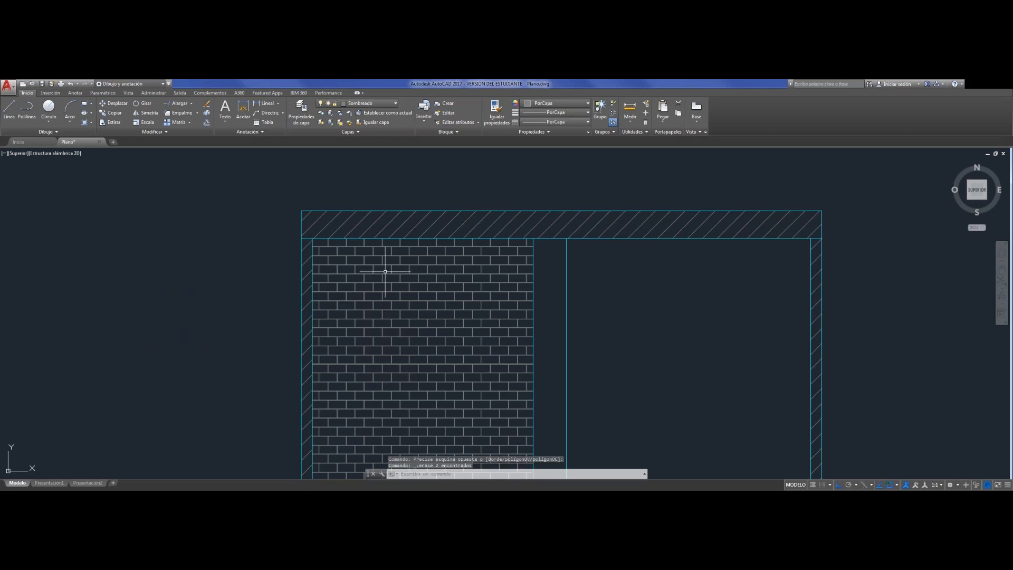
# Set the line colour of the left panel's brick hatch to black (0,0,0)
pyautogui.click(409, 328)
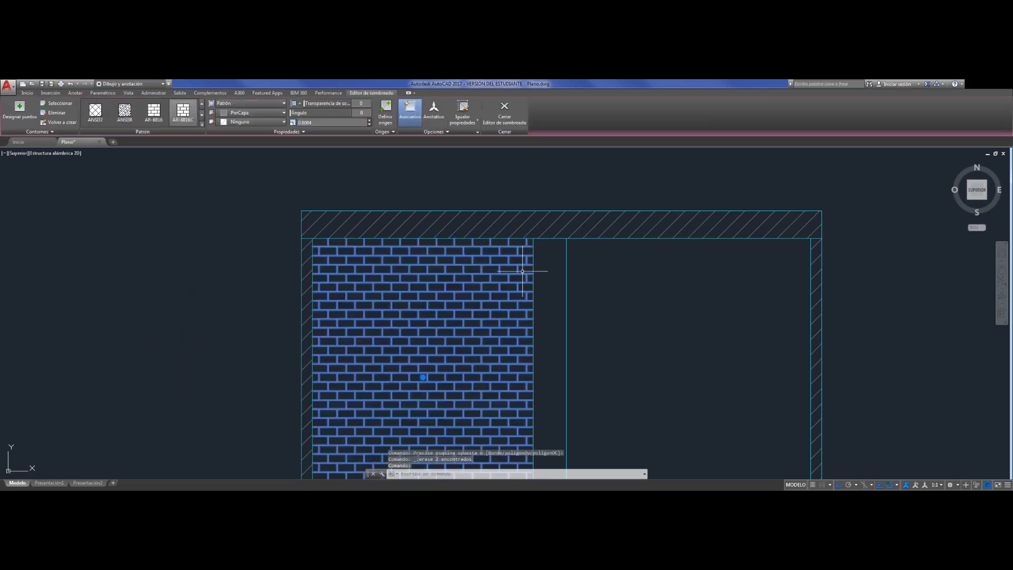
pyautogui.moveTo(616, 393); pyautogui.dragTo(575, 334, button='middle')
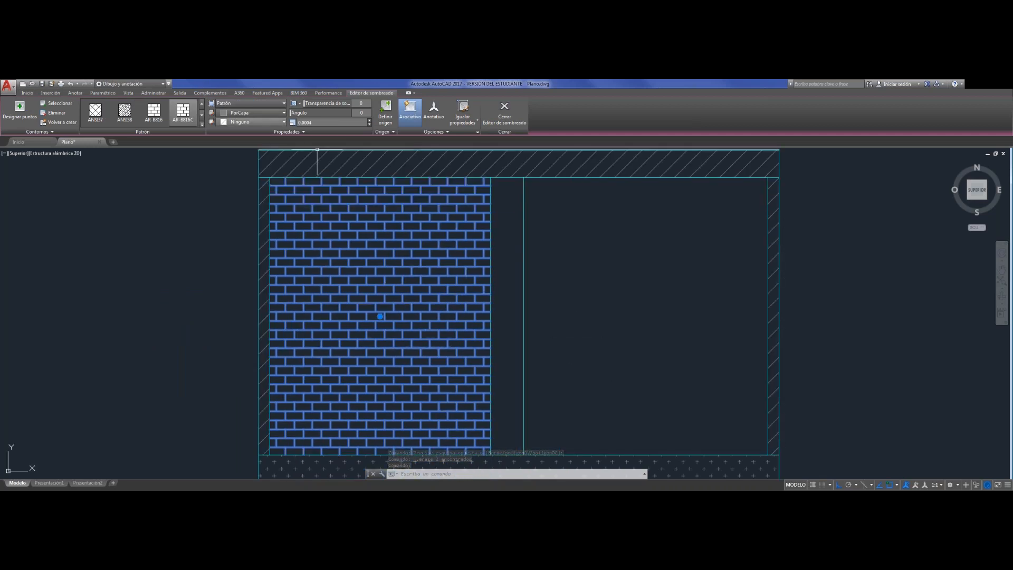
pyautogui.click(241, 113)
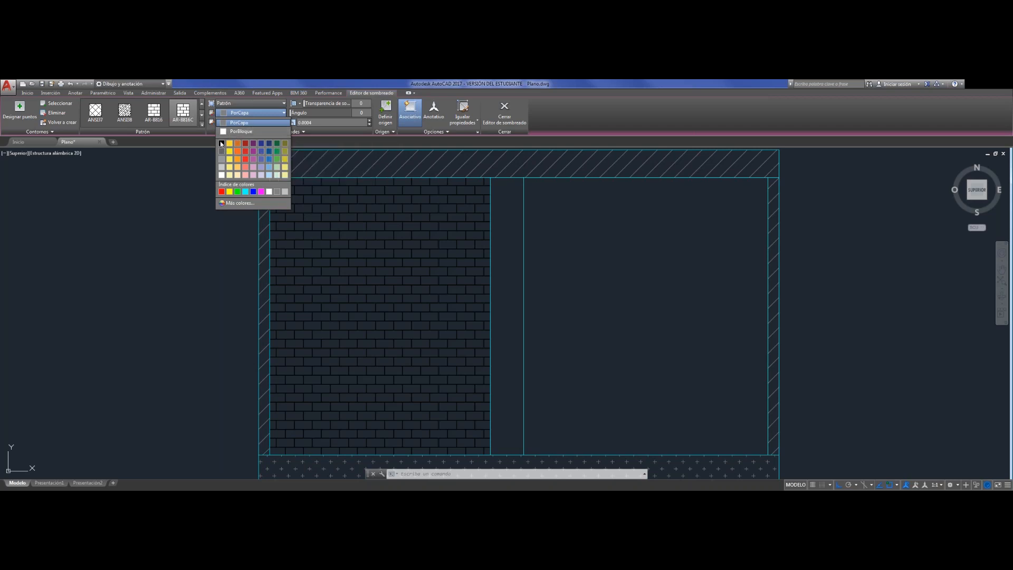
pyautogui.click(221, 145)
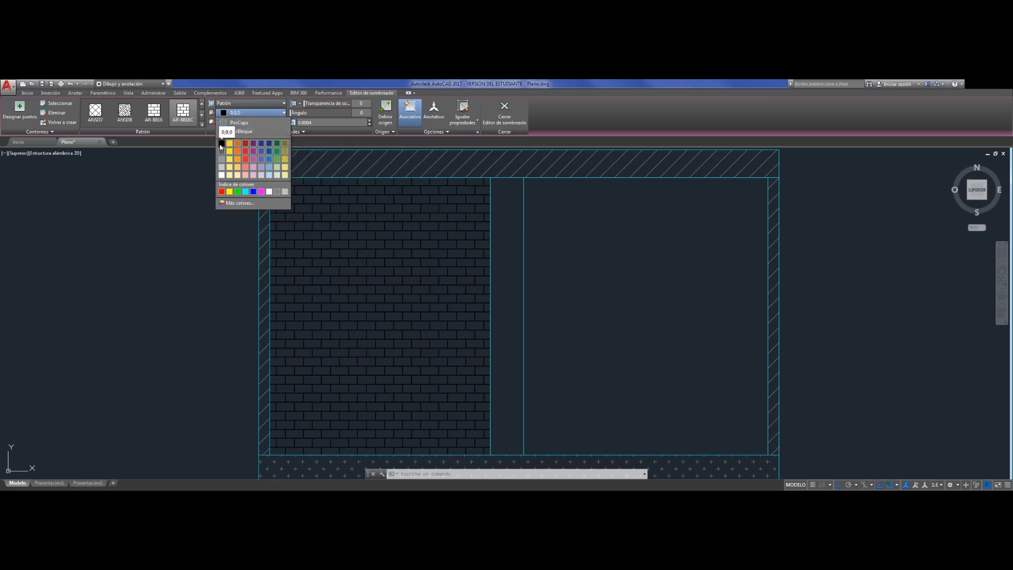
pyautogui.click(222, 145)
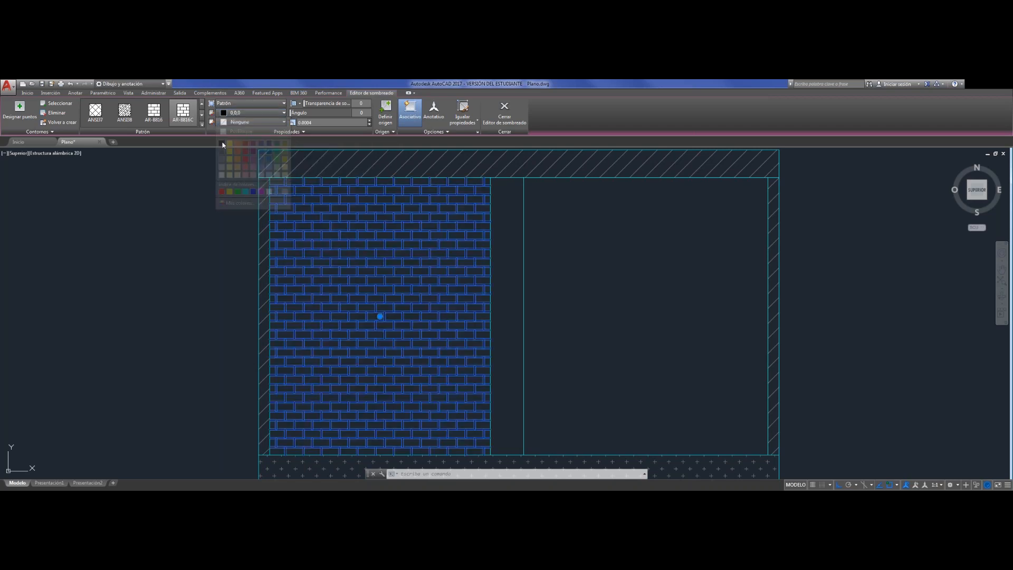
# Try a white (255,255,255) background on the left panel's brick hatch, replace it with light grey and deselect the hatch
pyautogui.click(248, 122)
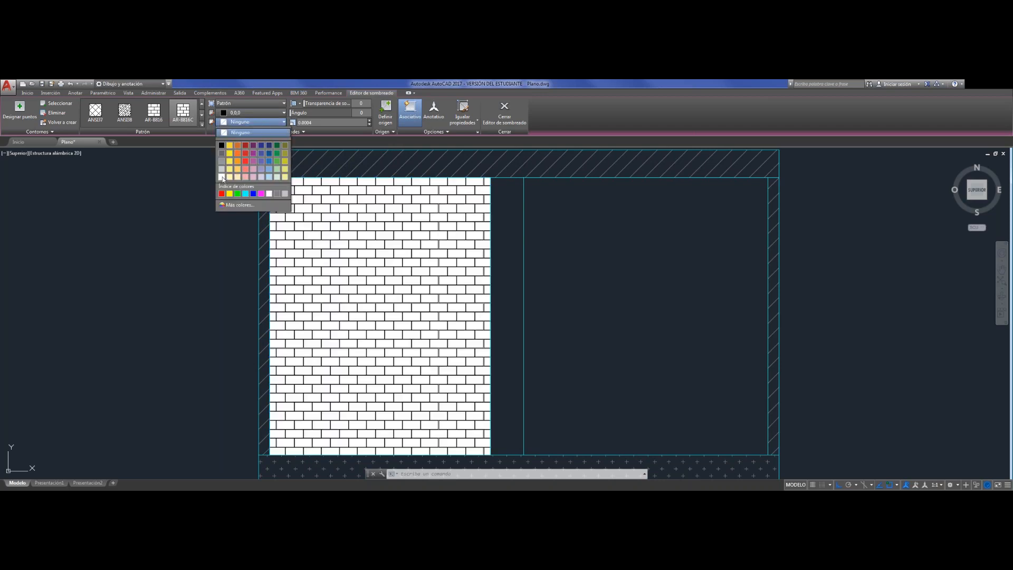
pyautogui.click(221, 177)
pyautogui.click(256, 122)
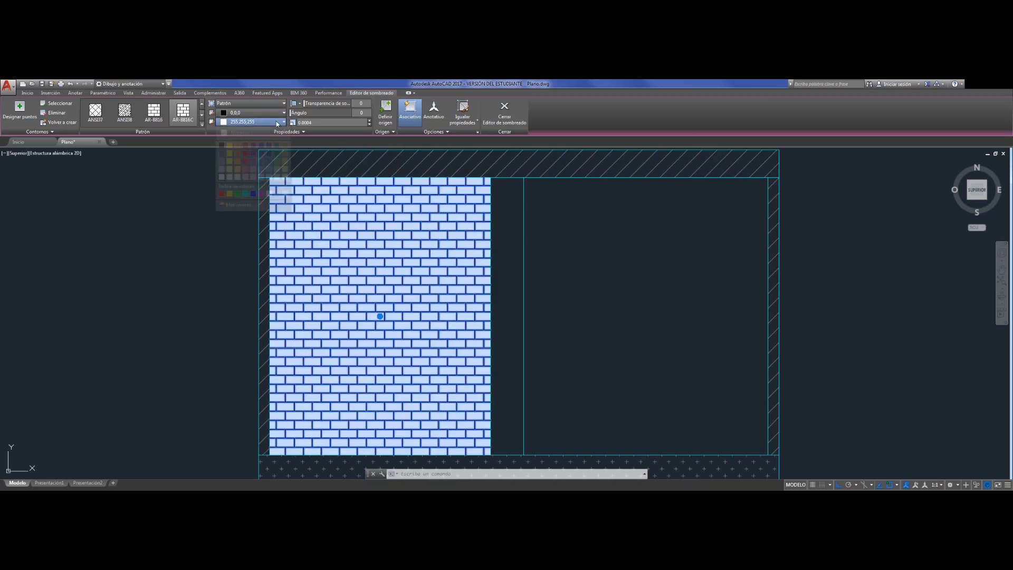
pyautogui.click(223, 172)
pyautogui.press('Escape')
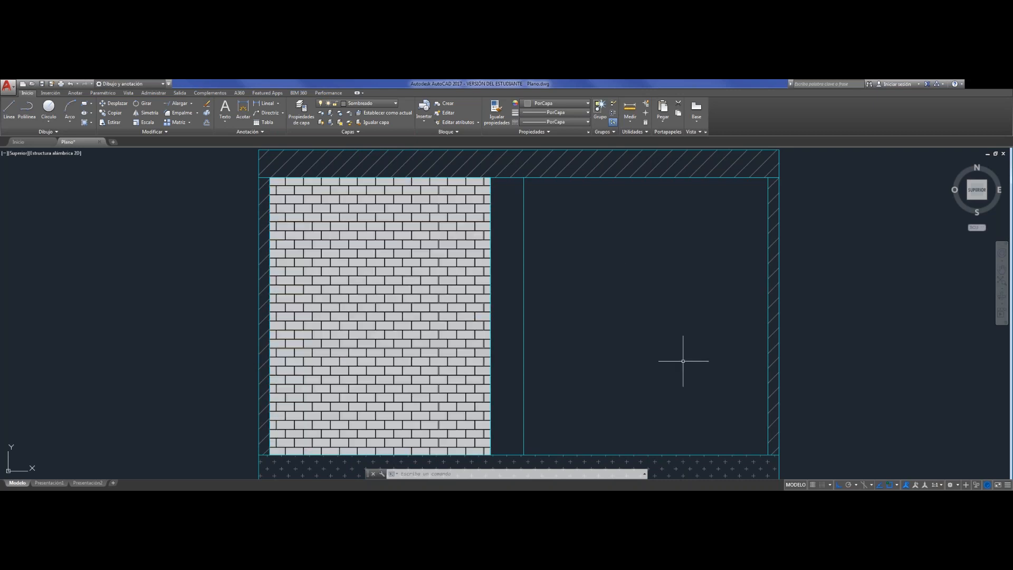
# Hatch the elevation's right panel with the PLASTI pattern at a scale of 0.0001
pyautogui.scroll(-1, 587, 320)
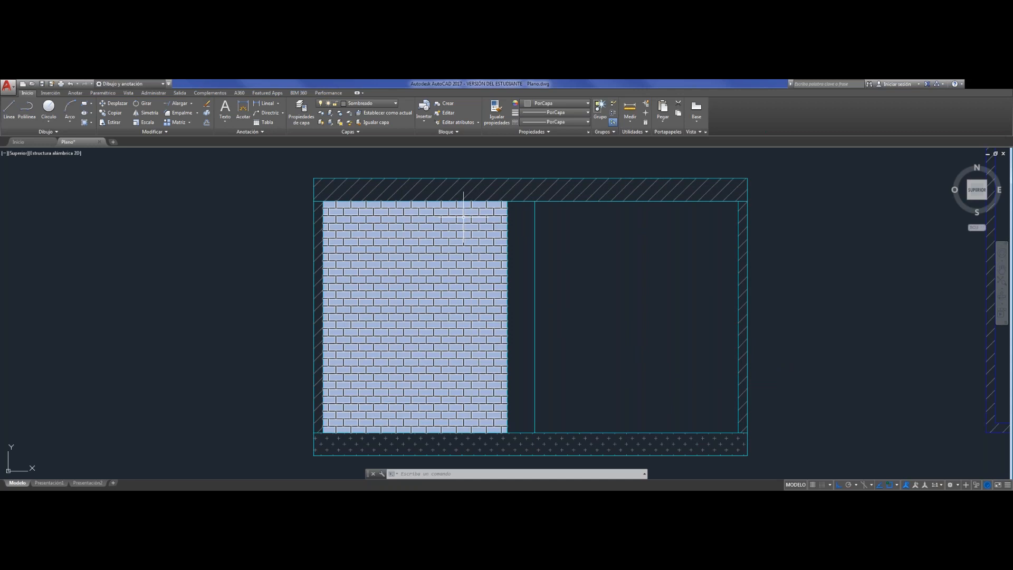
pyautogui.click(90, 122)
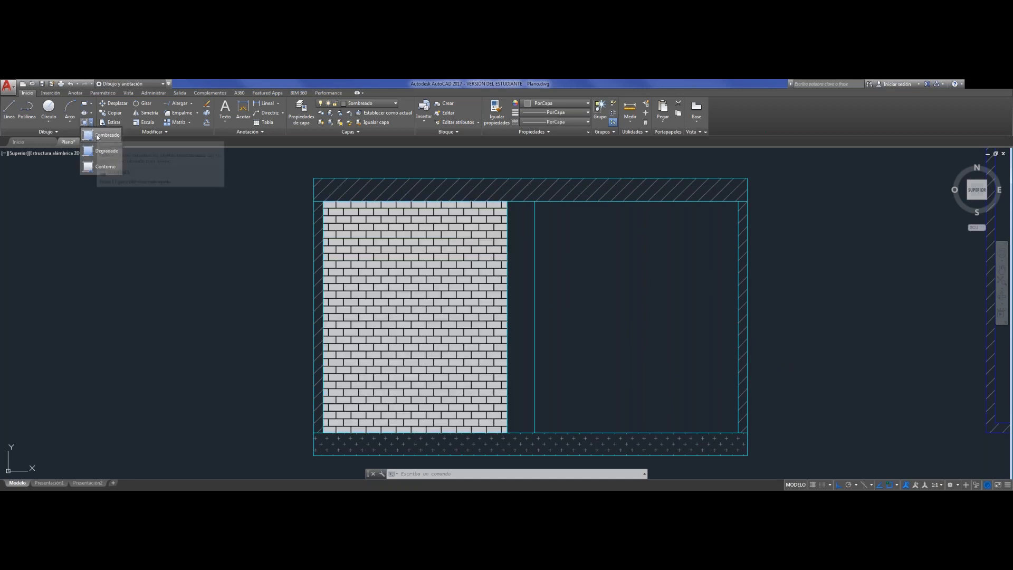
pyautogui.click(98, 136)
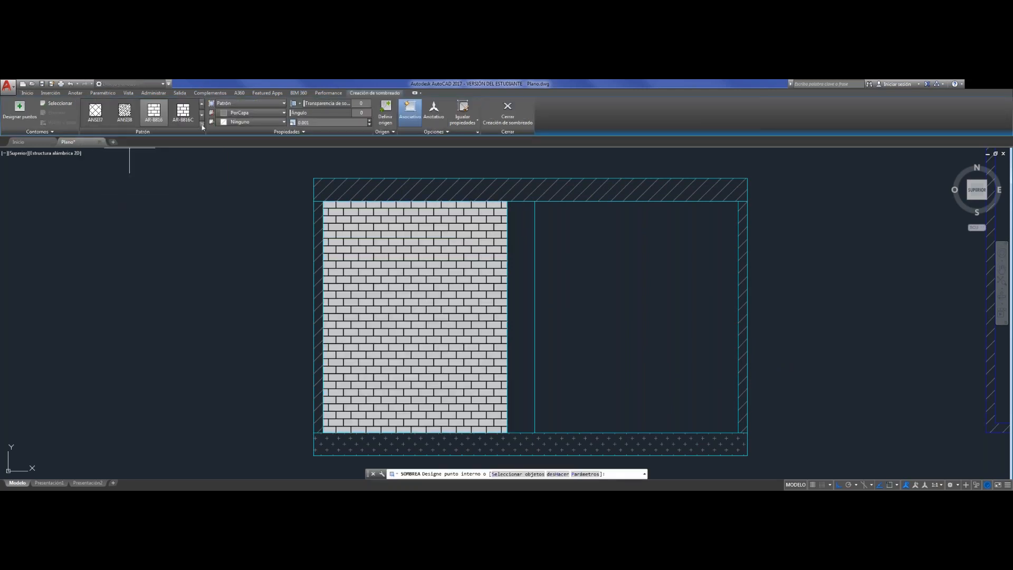
pyautogui.click(203, 125)
pyautogui.scroll(-4, 184, 150)
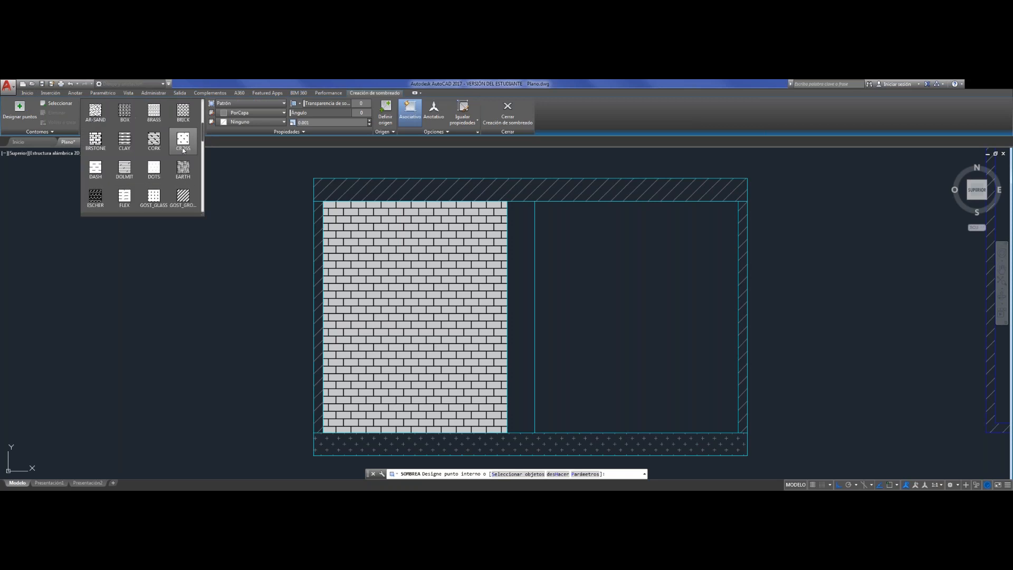
pyautogui.scroll(-4, 185, 174)
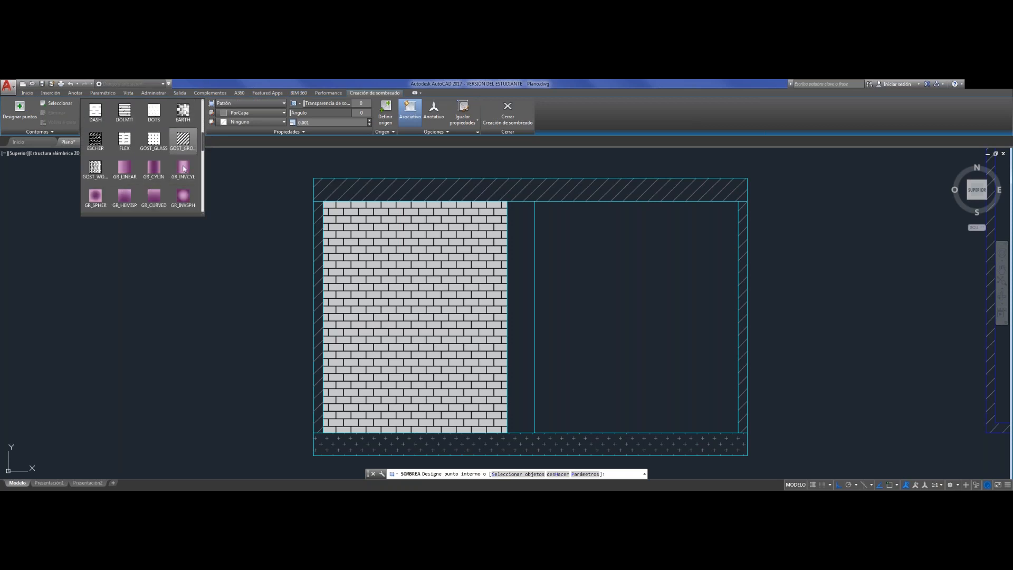
pyautogui.scroll(-5, 184, 168)
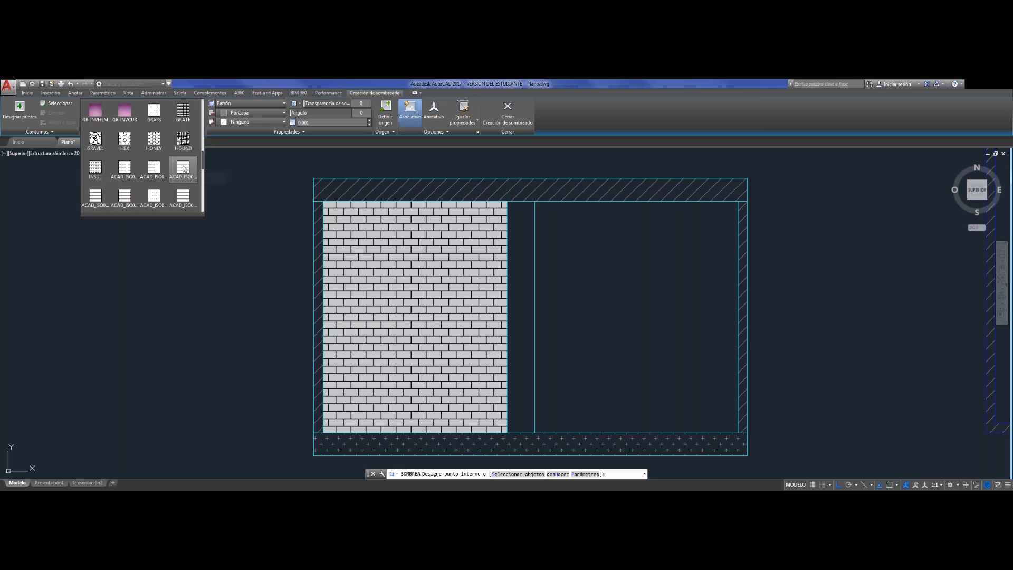
pyautogui.scroll(-1, 183, 168)
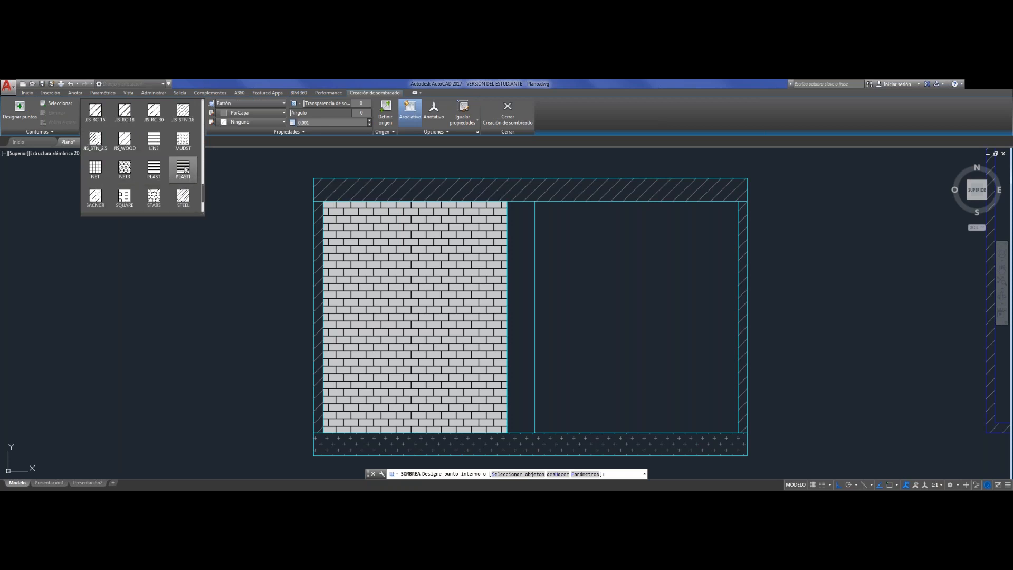
pyautogui.click(180, 168)
pyautogui.click(648, 271)
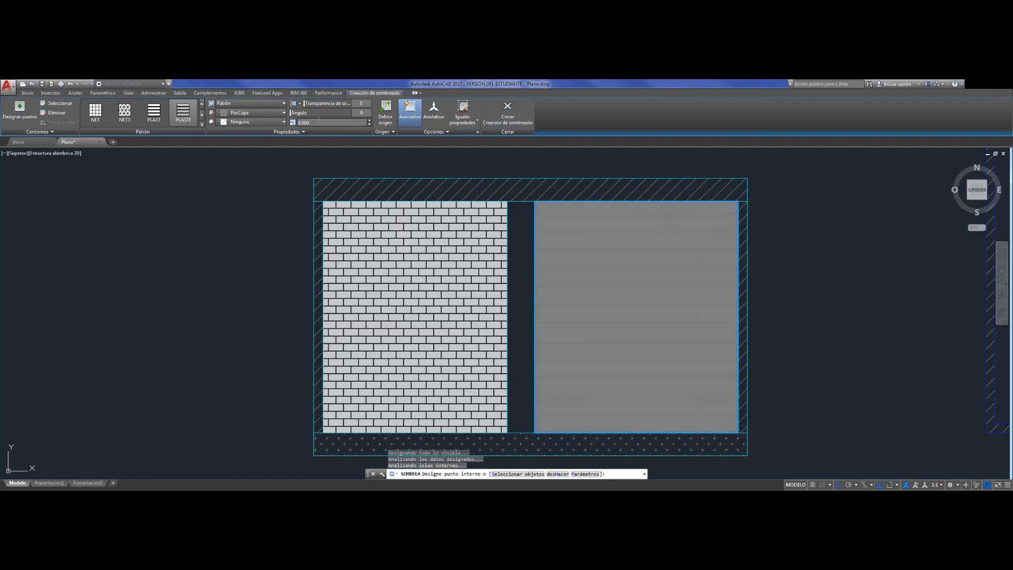
pyautogui.press('Return')
# Try pattern scales of 1 and 0.01 on the right panel's PLASTI hatch
pyautogui.click(604, 262)
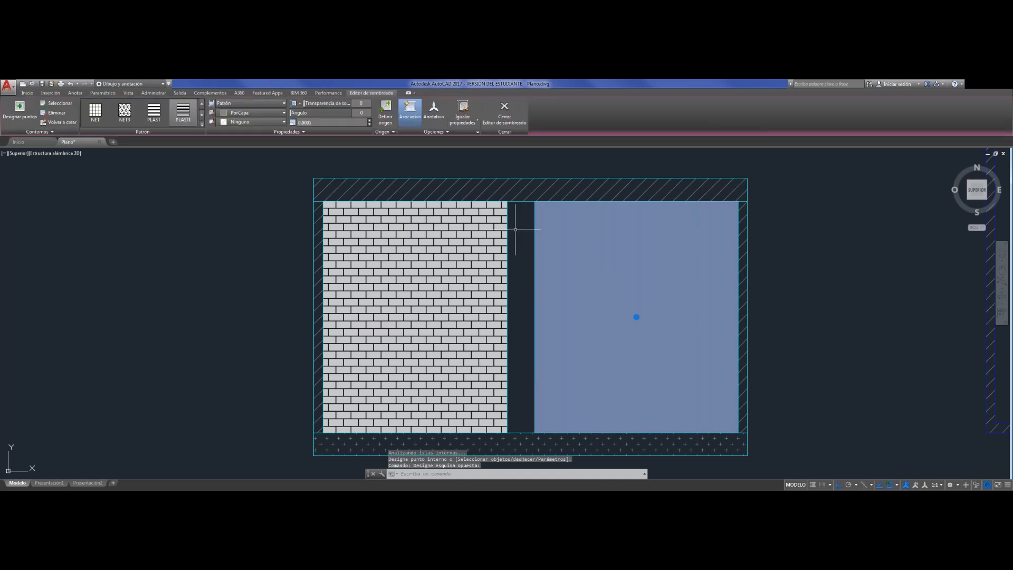
pyautogui.click(599, 256)
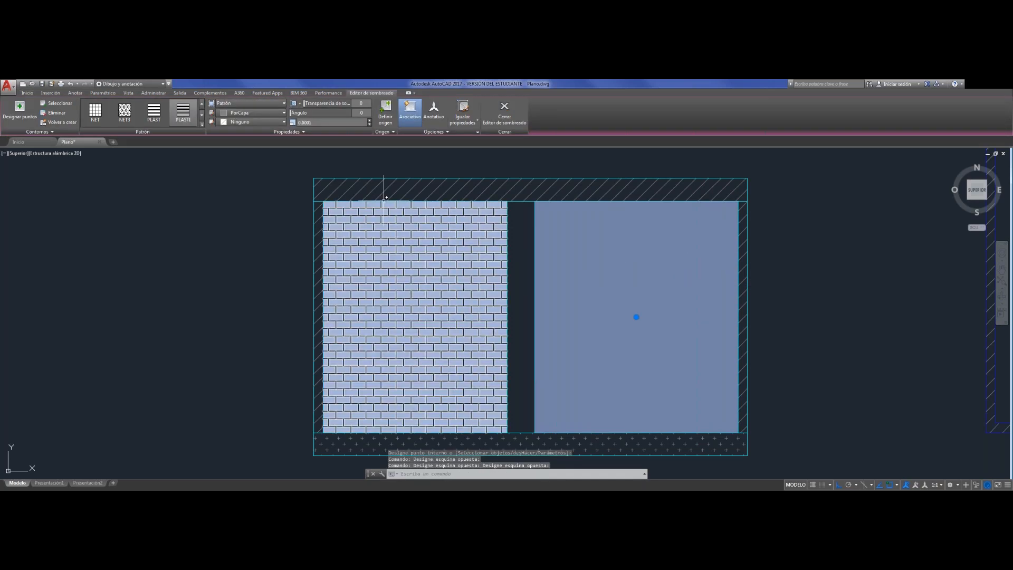
pyautogui.click(329, 123)
pyautogui.write('1')
pyautogui.press('Return')
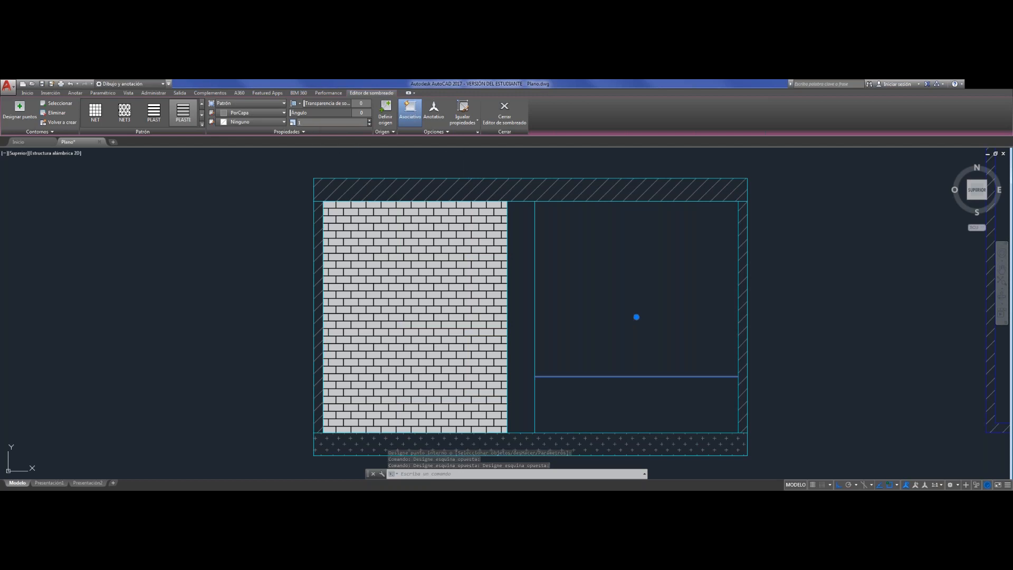
pyautogui.write('0')
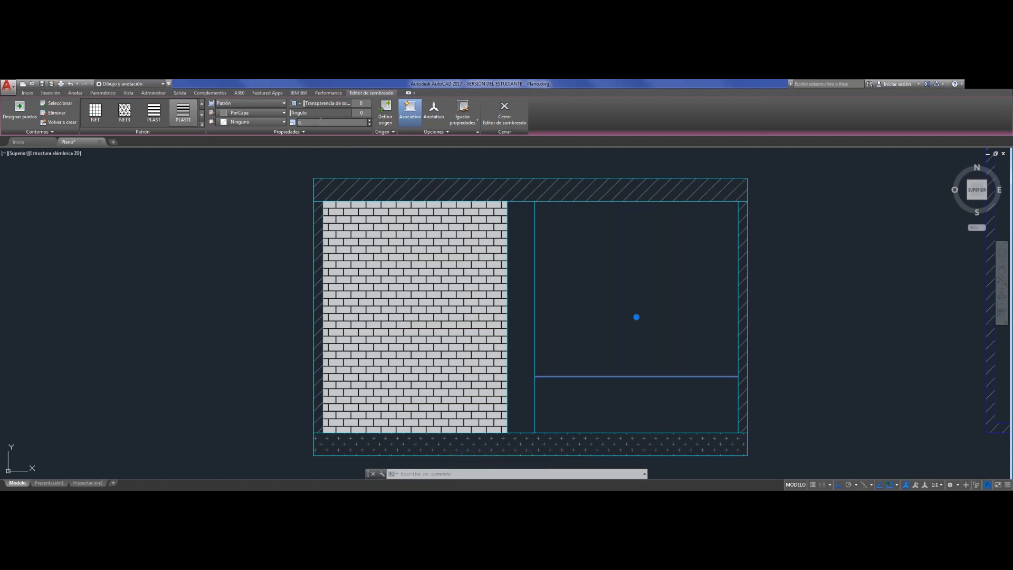
pyautogui.write('.01')
pyautogui.press('Return')
pyautogui.click(796, 280)
pyautogui.press('Escape')
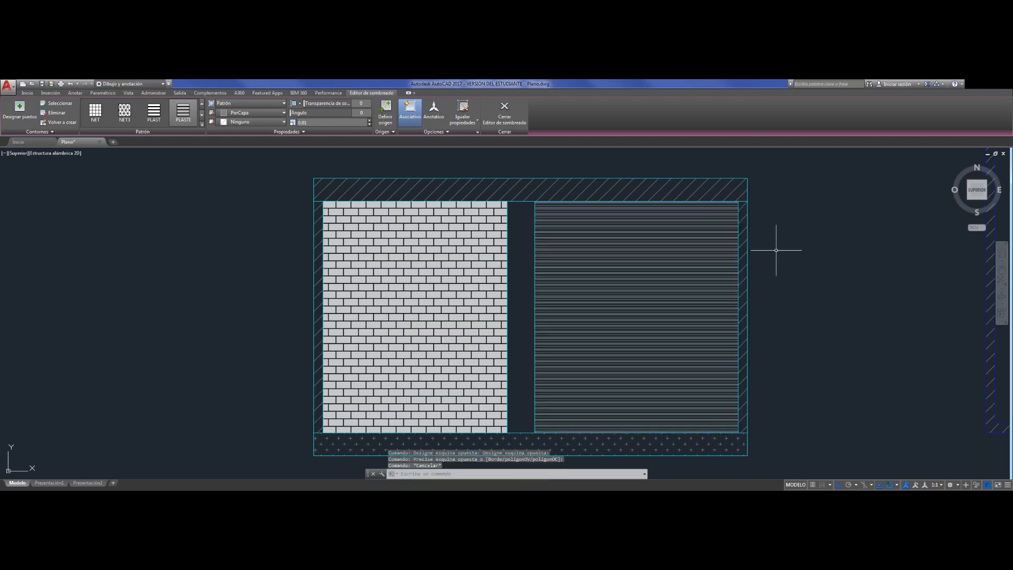
# Set the pattern scale of the right panel's hatch to 0.08 and deselect it
pyautogui.click(626, 297)
pyautogui.press('Escape')
pyautogui.click(629, 300)
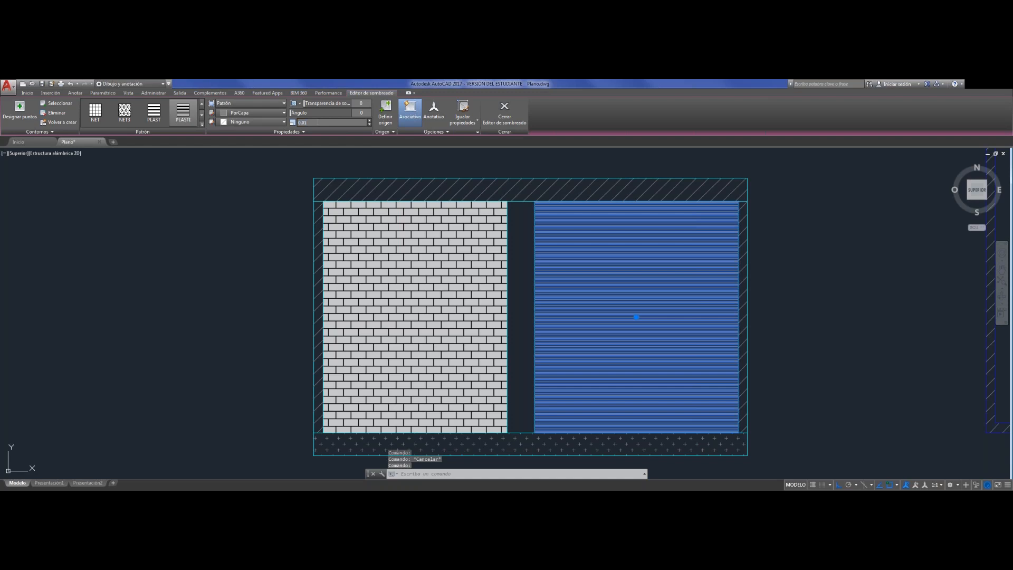
pyautogui.press('Return')
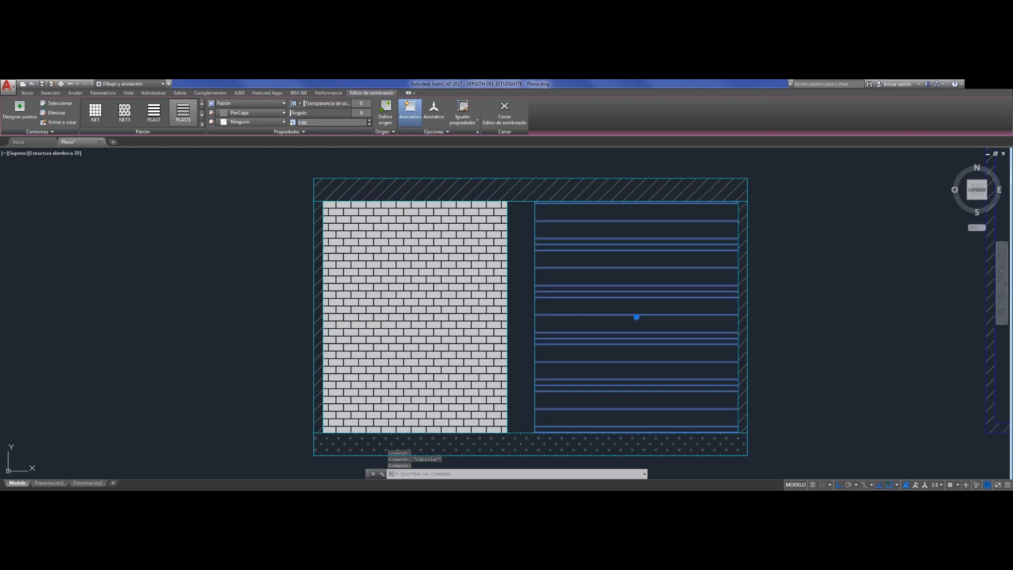
pyautogui.press('Escape')
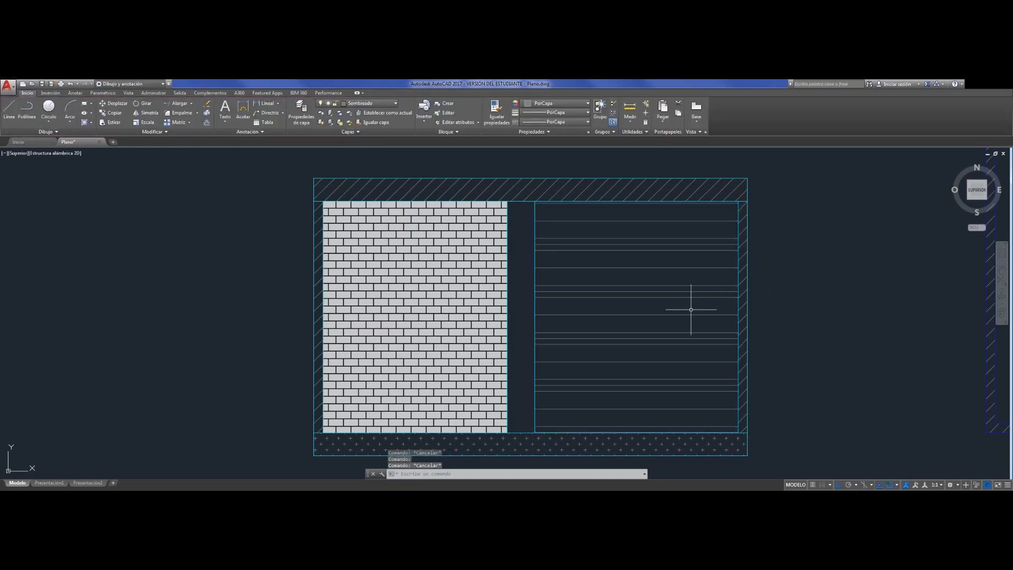
# Rotate the right panel's hatch pattern to an angle of 90 and deselect the hatch
pyautogui.click(645, 401)
pyautogui.click(598, 278)
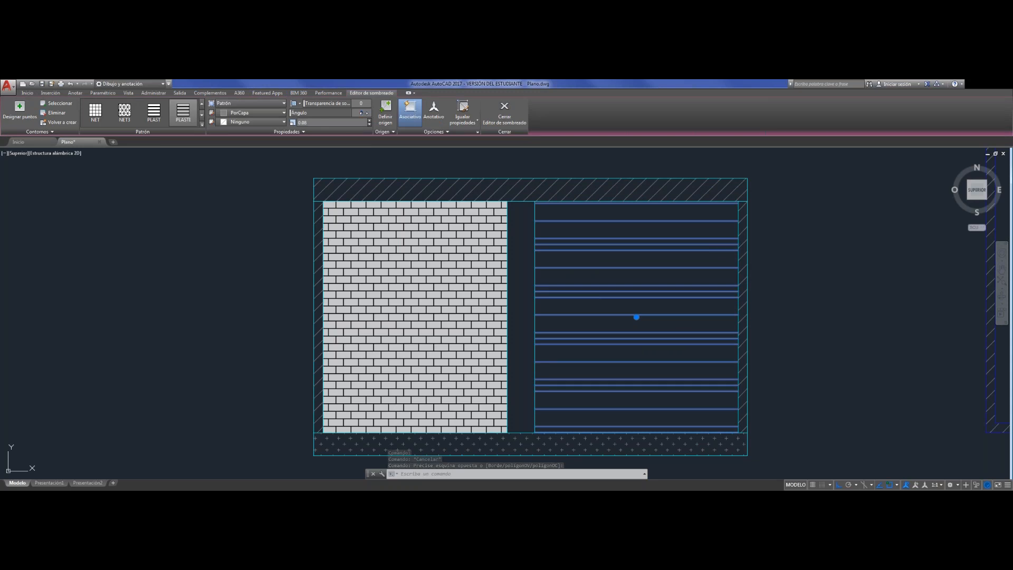
pyautogui.write('90')
pyautogui.press('Return')
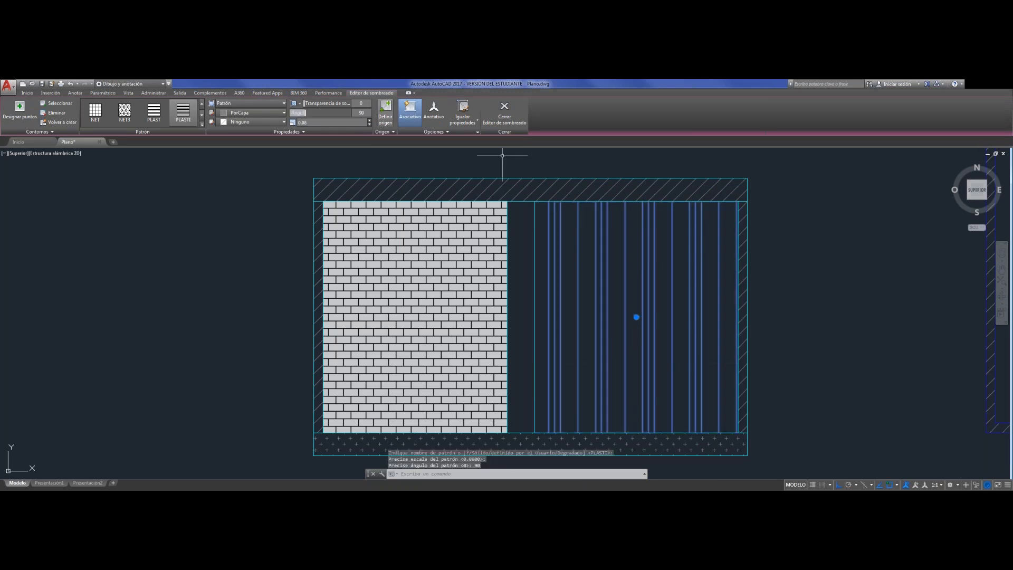
pyautogui.press('Escape')
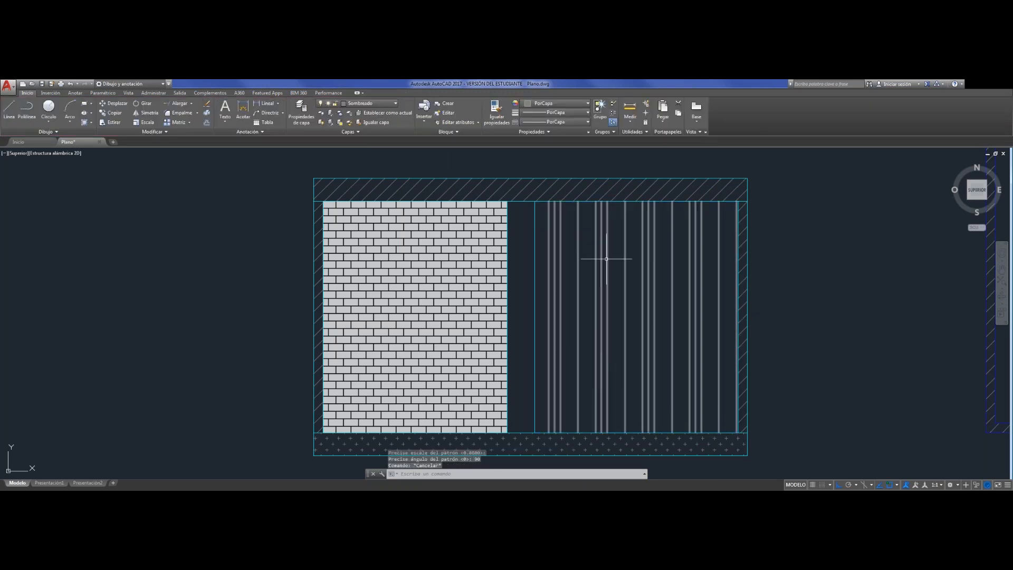
# Set the line colour of the right panel's hatch to dark purple
pyautogui.click(615, 276)
pyautogui.click(568, 243)
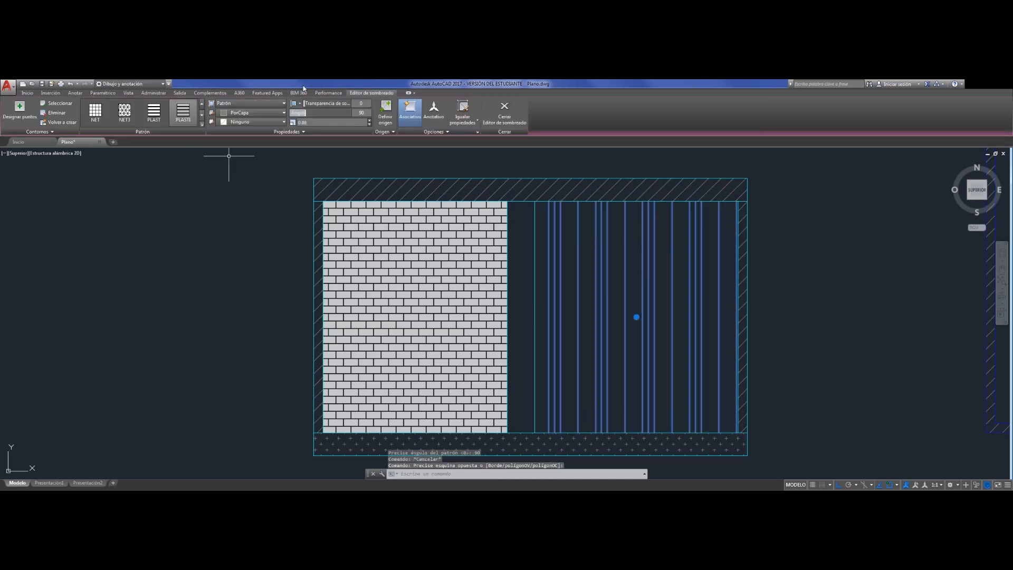
pyautogui.click(257, 113)
pyautogui.click(251, 152)
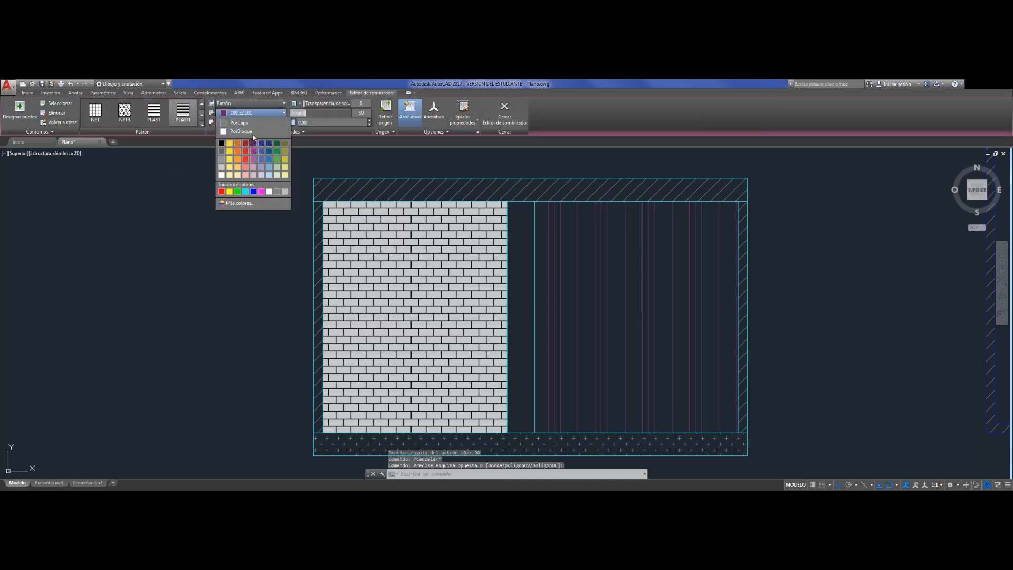
# Try a pale pink background on the right panel's hatch, replace it with the deeper pink 209,156,199 and deselect the hatch
pyautogui.click(257, 121)
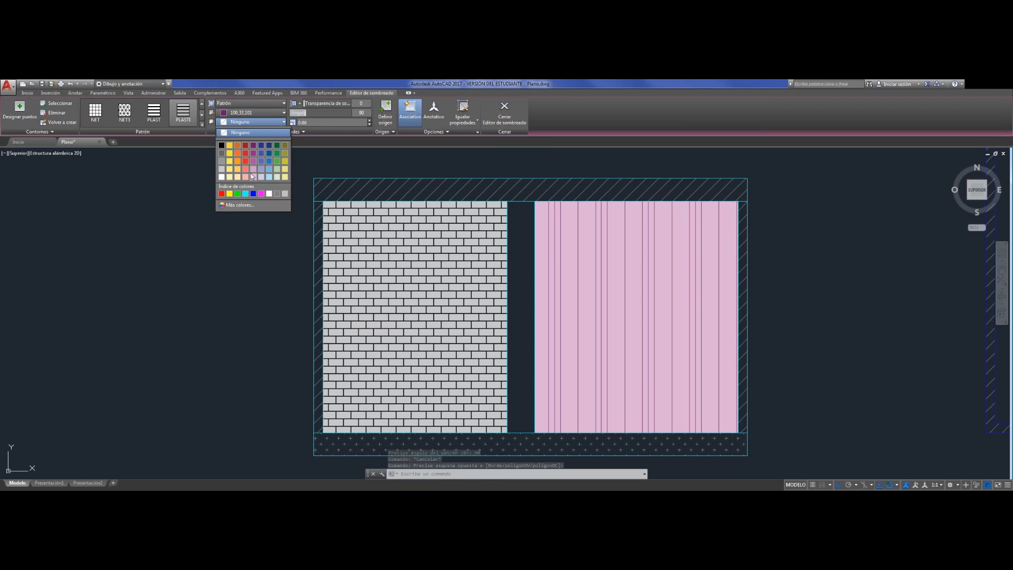
pyautogui.click(254, 179)
pyautogui.click(258, 121)
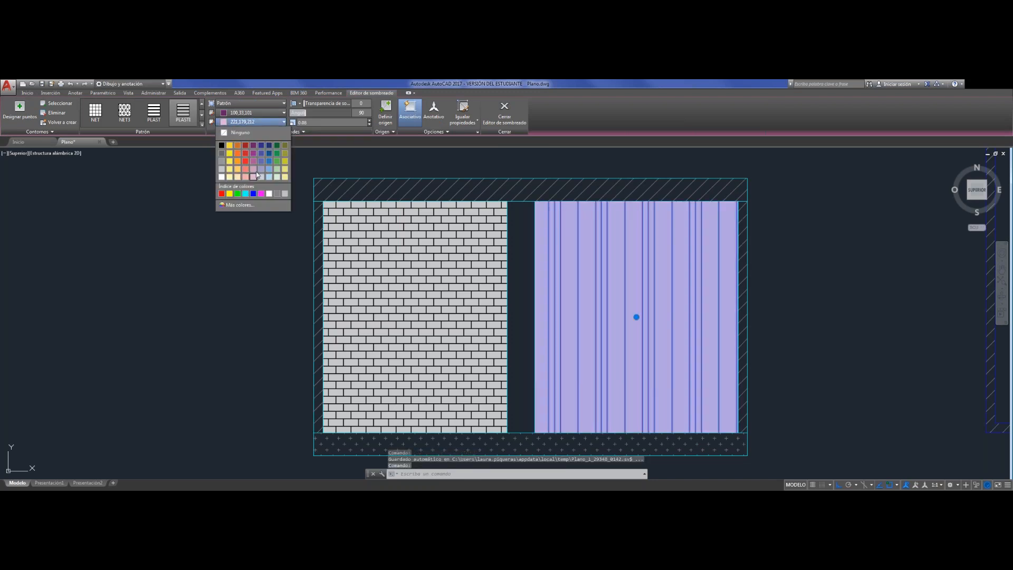
pyautogui.click(254, 169)
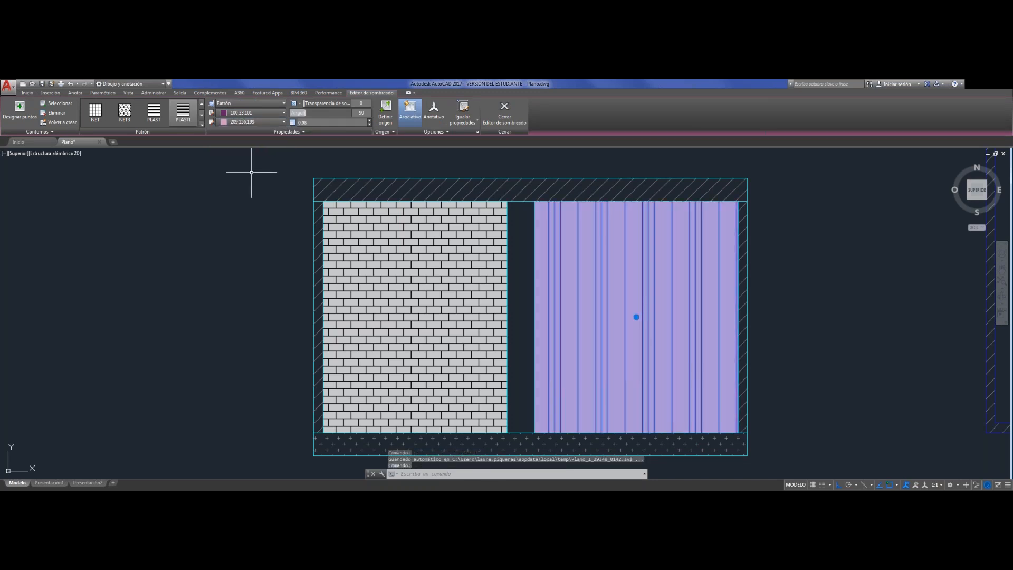
pyautogui.press('Escape')
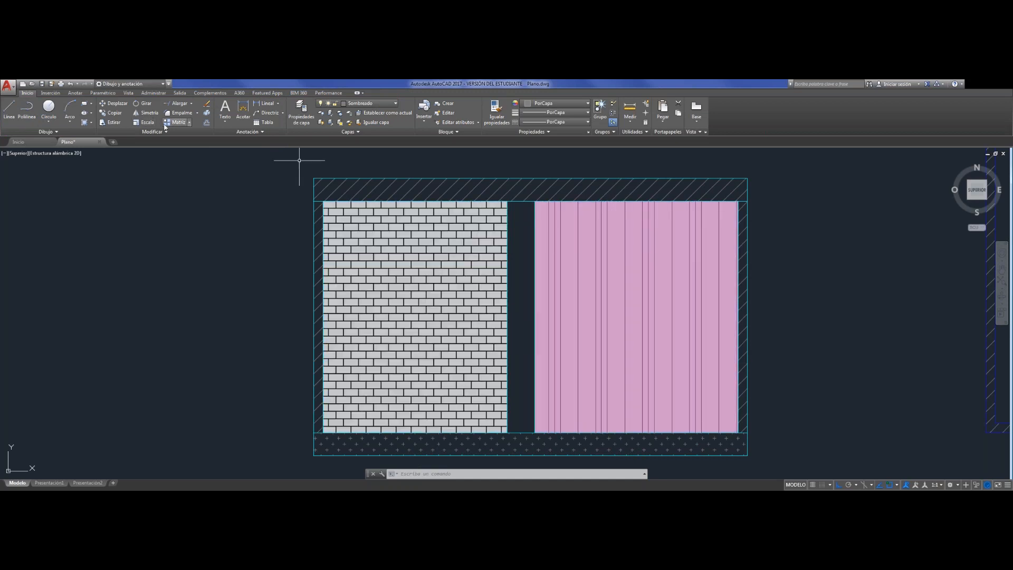
# Fill the narrow strip between the elevation's two panels with a SOLID hatch
pyautogui.click(84, 113)
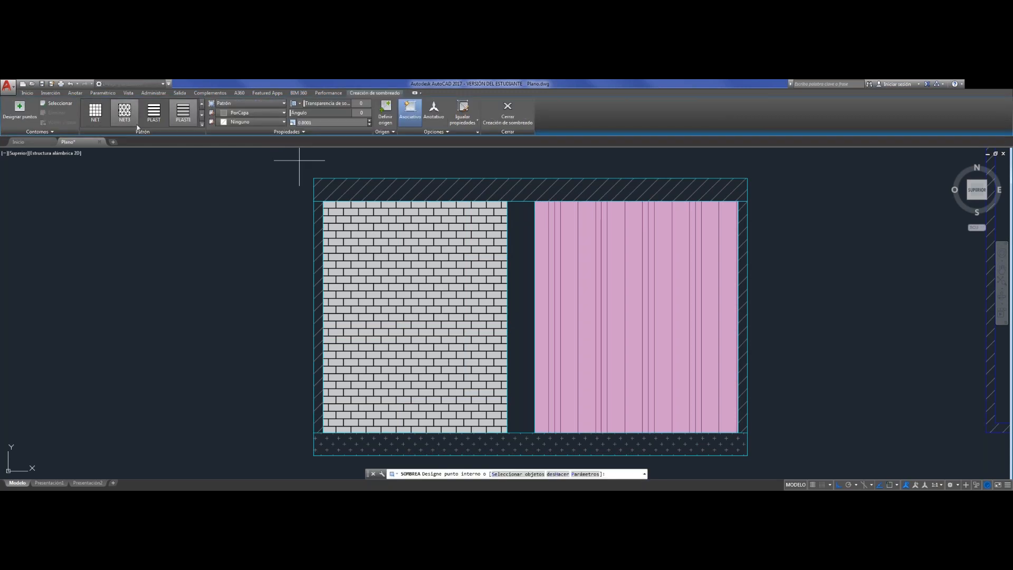
pyautogui.click(202, 104)
pyautogui.click(202, 104)
pyautogui.click(202, 104)
pyautogui.click(202, 104)
pyautogui.click(202, 103)
pyautogui.click(202, 104)
pyautogui.click(95, 112)
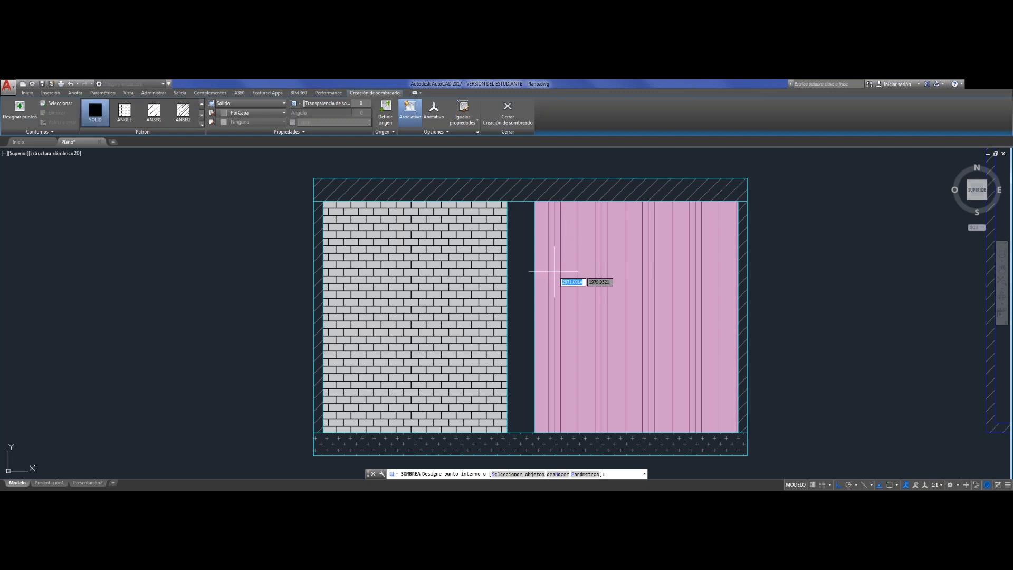
pyautogui.click(522, 258)
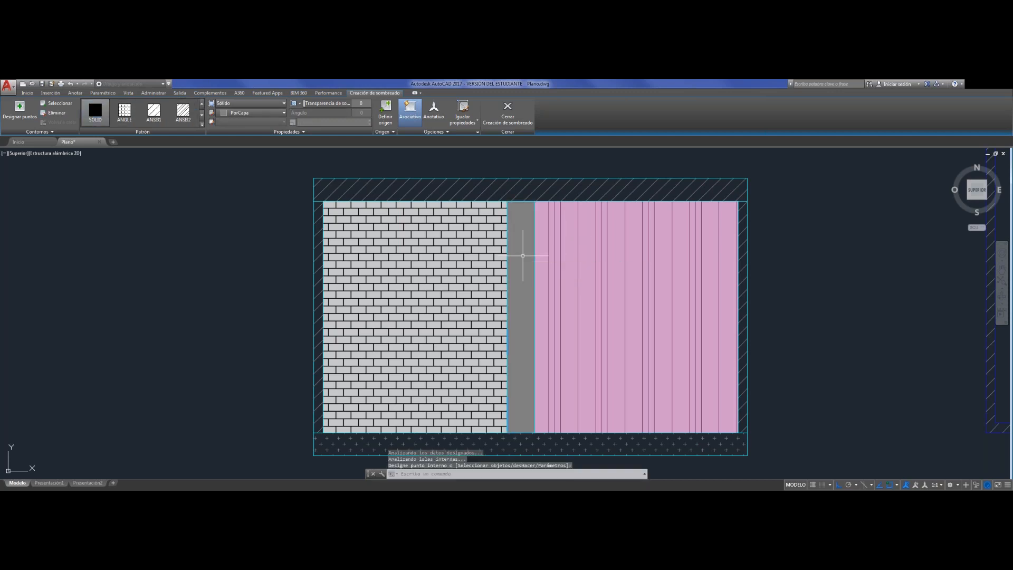
pyautogui.press('Return')
# Set the colour of the narrow strip's solid hatch to dark orange and deselect it
pyautogui.click(527, 277)
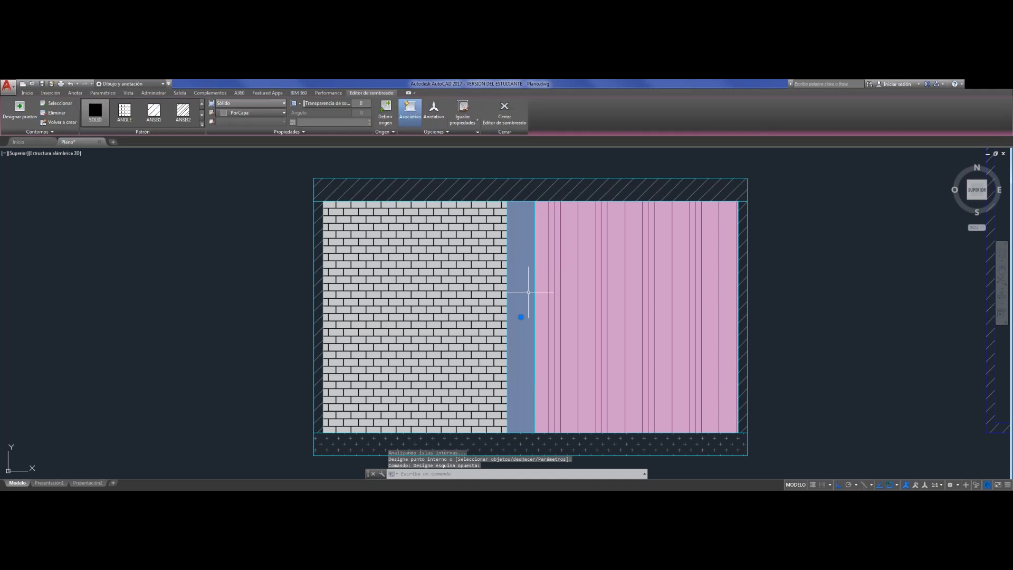
pyautogui.click(252, 112)
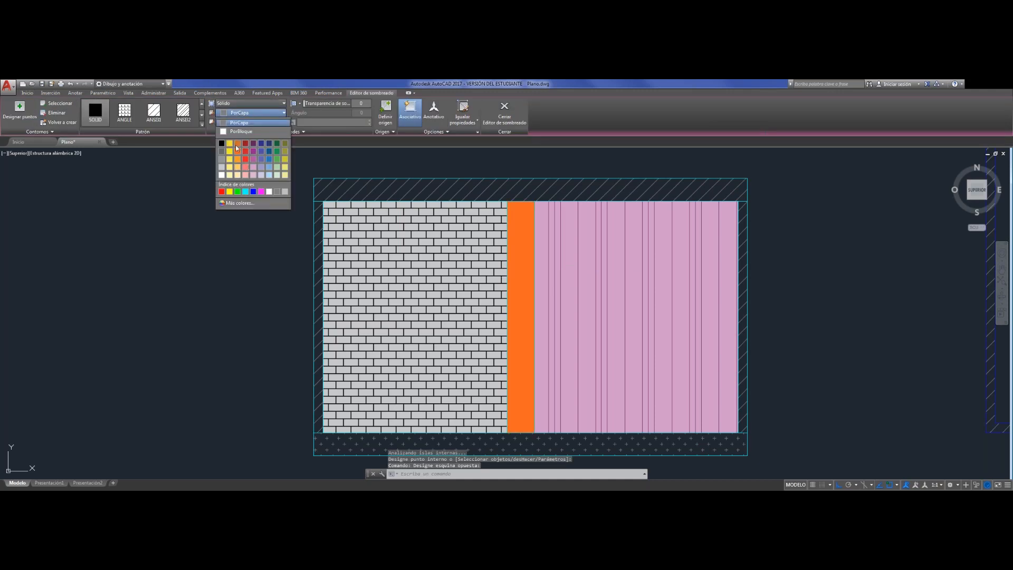
pyautogui.click(237, 144)
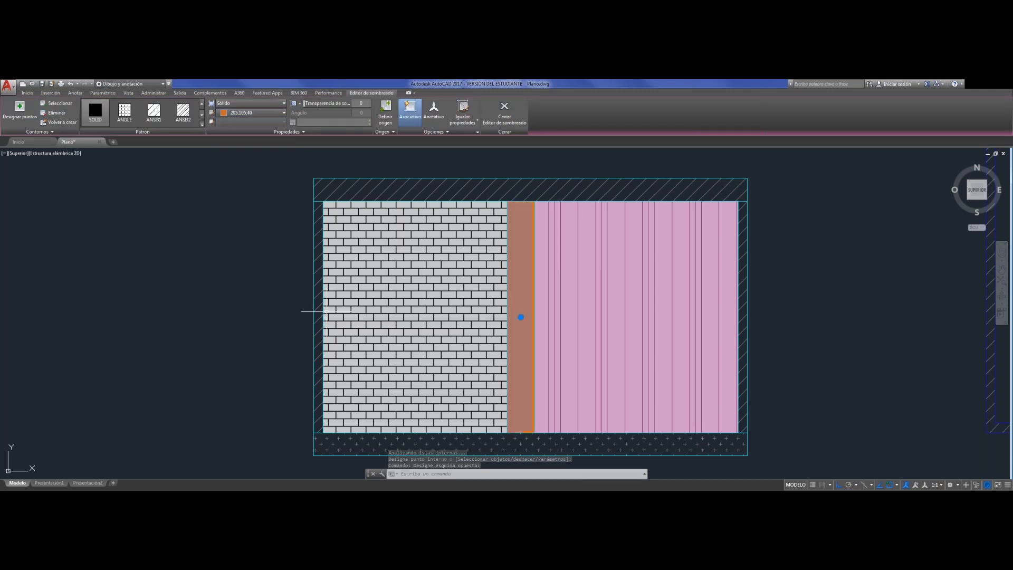
pyautogui.press('Escape')
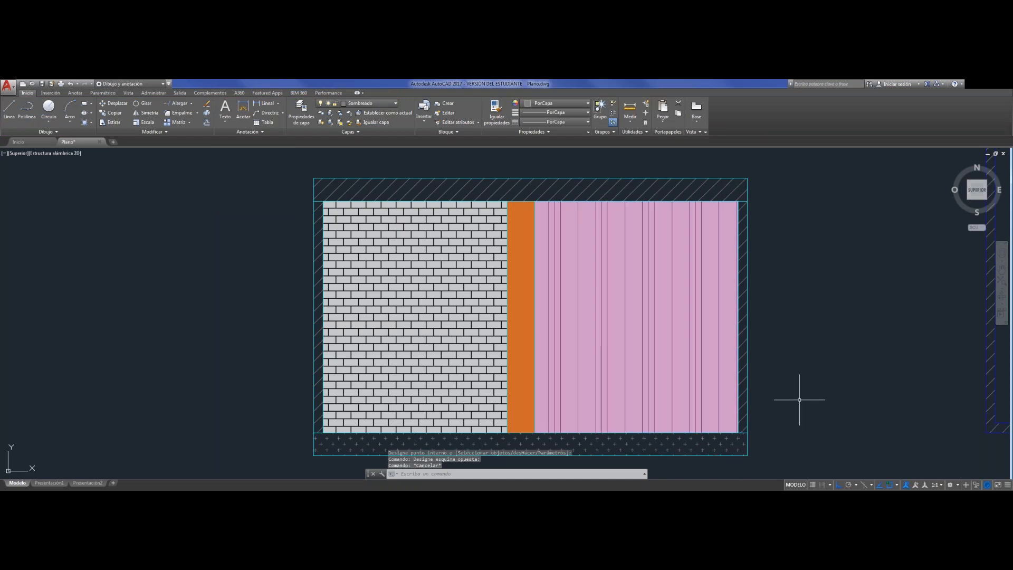
# Review the hatched room plan beside the elevation, including its walls, door and window, and return to the elevation
pyautogui.moveTo(799, 401); pyautogui.dragTo(798, 389, button='middle')
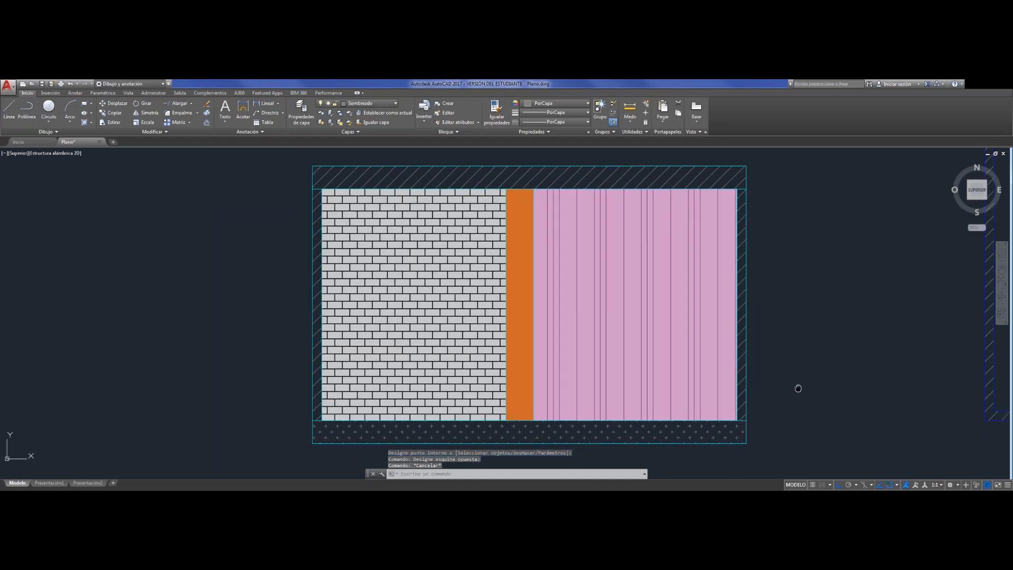
pyautogui.moveTo(809, 335)
pyautogui.mouseDown(button='middle')
pyautogui.moveTo(657, 335)
pyautogui.moveTo(281, 298)
pyautogui.mouseUp(button='middle')
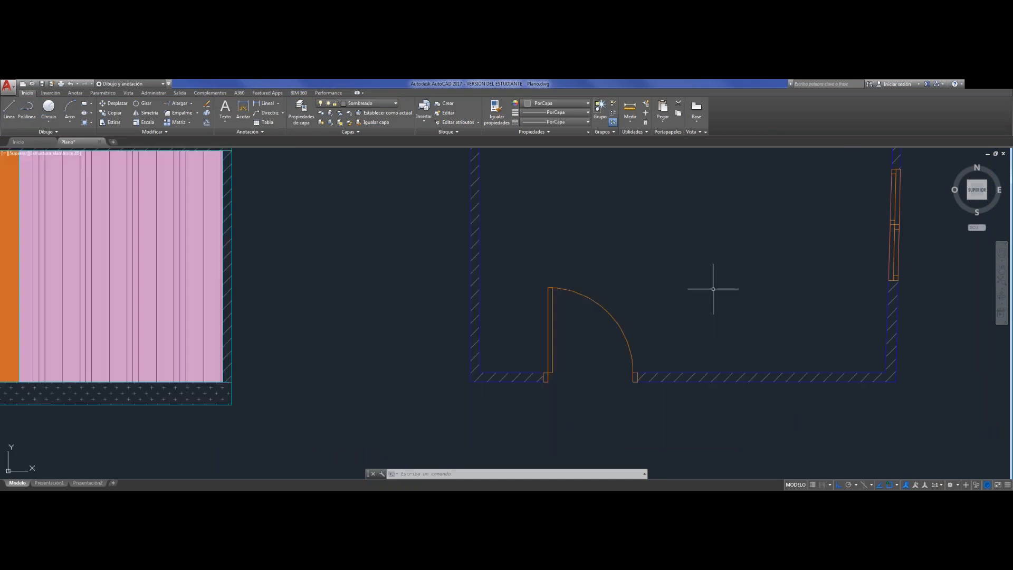
pyautogui.scroll(-1, 652, 299)
pyautogui.moveTo(681, 276); pyautogui.dragTo(714, 353, button='middle')
pyautogui.rightClick(713, 353)
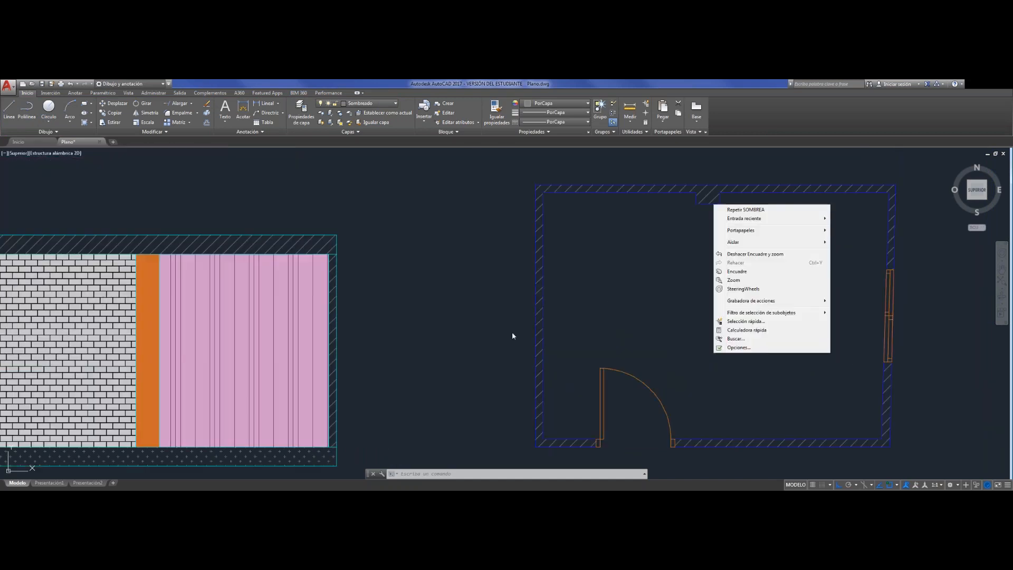
pyautogui.click(512, 333)
pyautogui.moveTo(396, 301)
pyautogui.mouseDown(button='middle')
pyautogui.moveTo(707, 311)
pyautogui.moveTo(814, 260)
pyautogui.mouseUp(button='middle')
pyautogui.scroll(1, 709, 312)
pyautogui.moveTo(241, 257); pyautogui.dragTo(330, 246, button='middle')
# Draw two circles in the empty area beside the elevation's brick panel, the second one lower and slightly larger
pyautogui.click(49, 107)
pyautogui.click(126, 252)
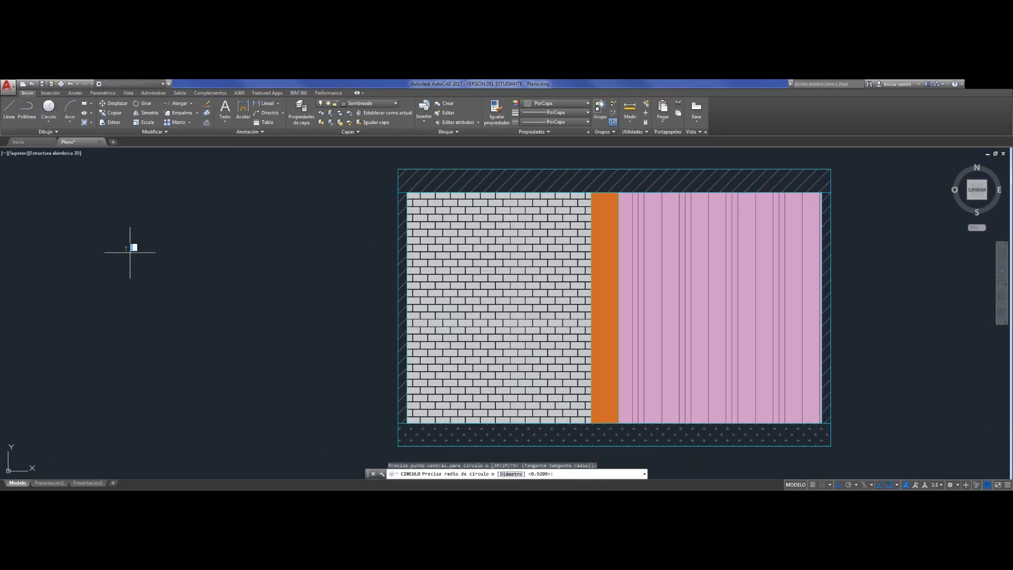
pyautogui.click(182, 277)
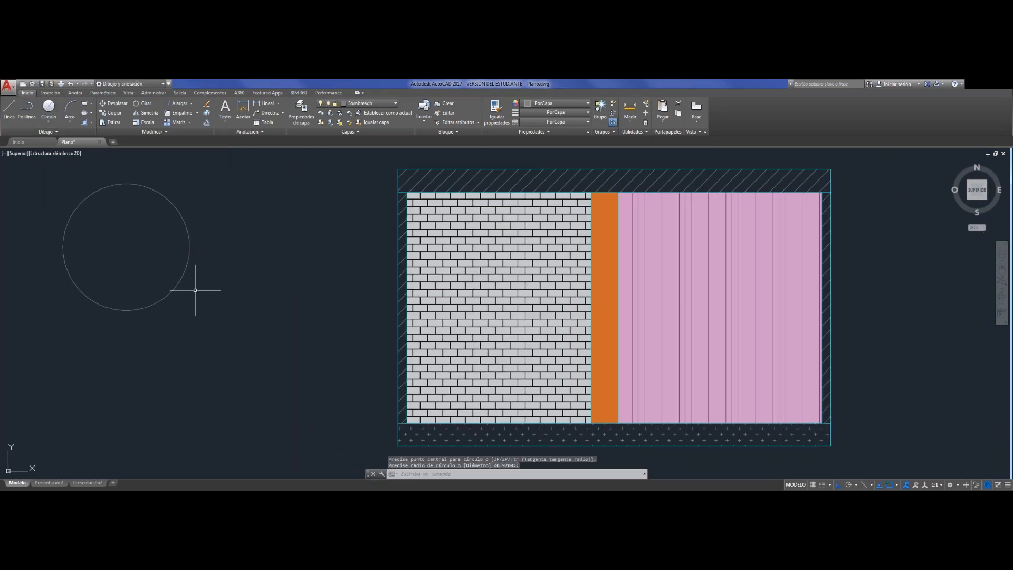
pyautogui.click(48, 108)
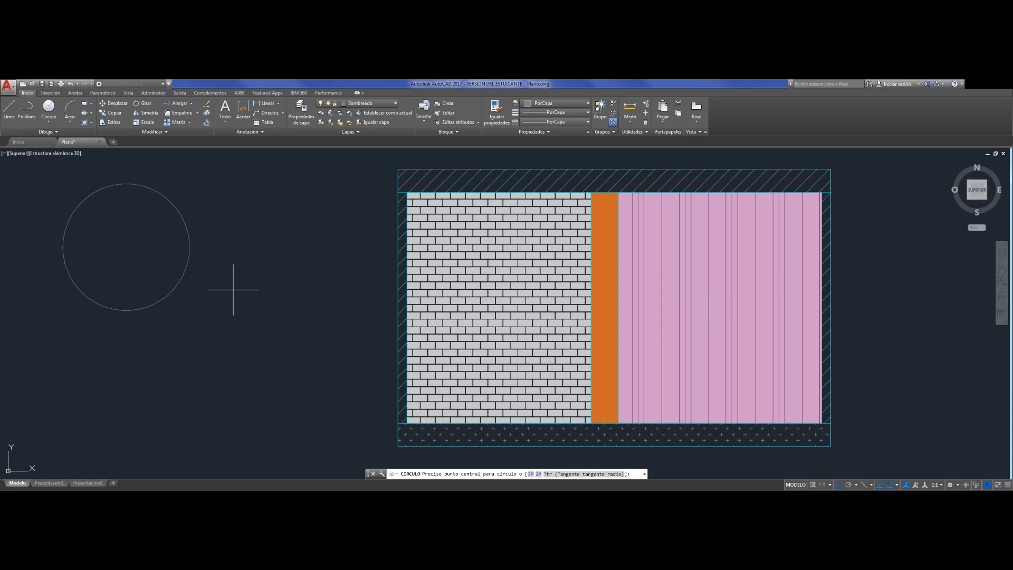
pyautogui.click(218, 356)
pyautogui.click(290, 389)
pyautogui.press('Escape')
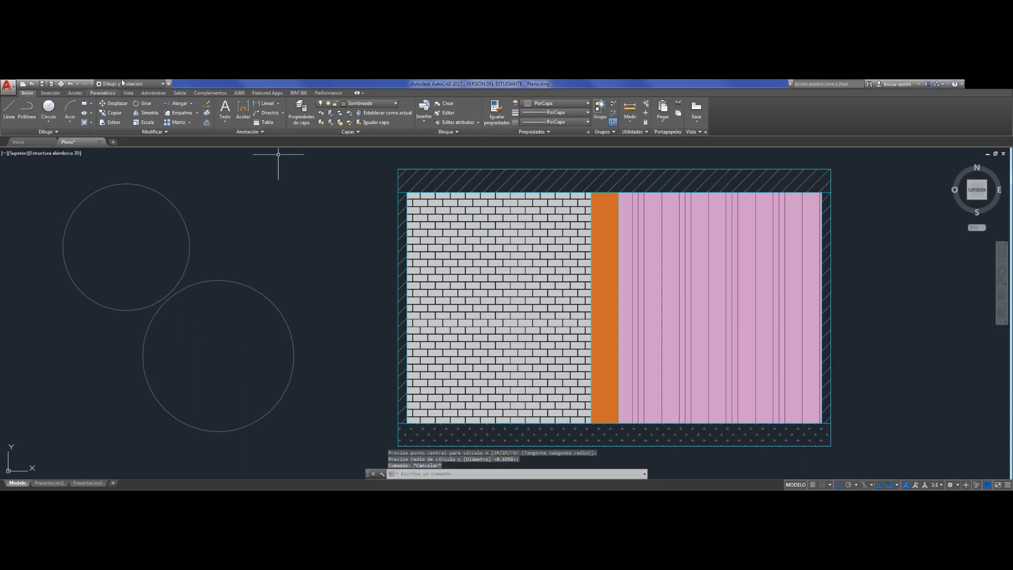
# Fill the upper circle beside the elevation with a GR_HEMISP gradient
pyautogui.click(92, 123)
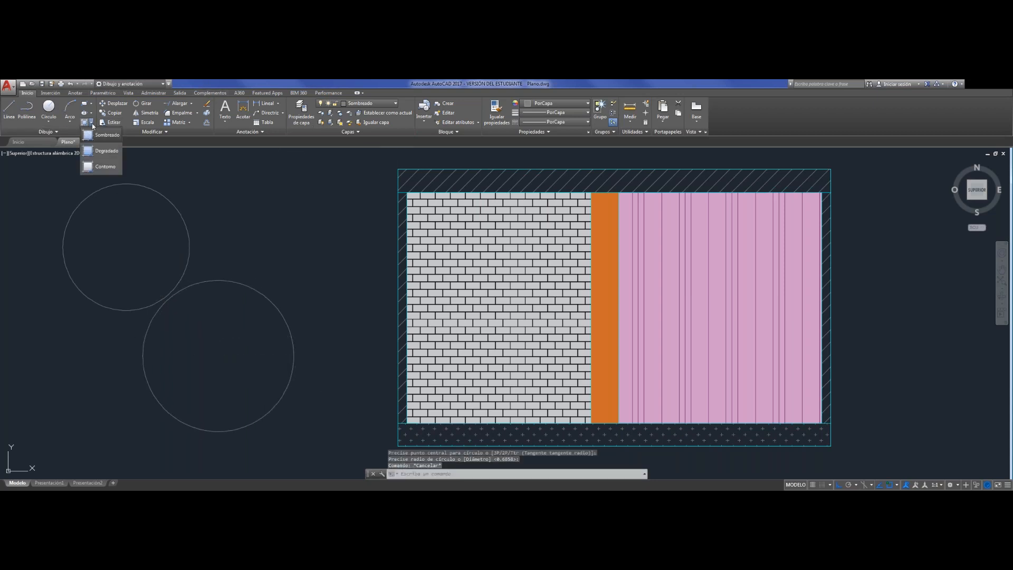
pyautogui.click(106, 151)
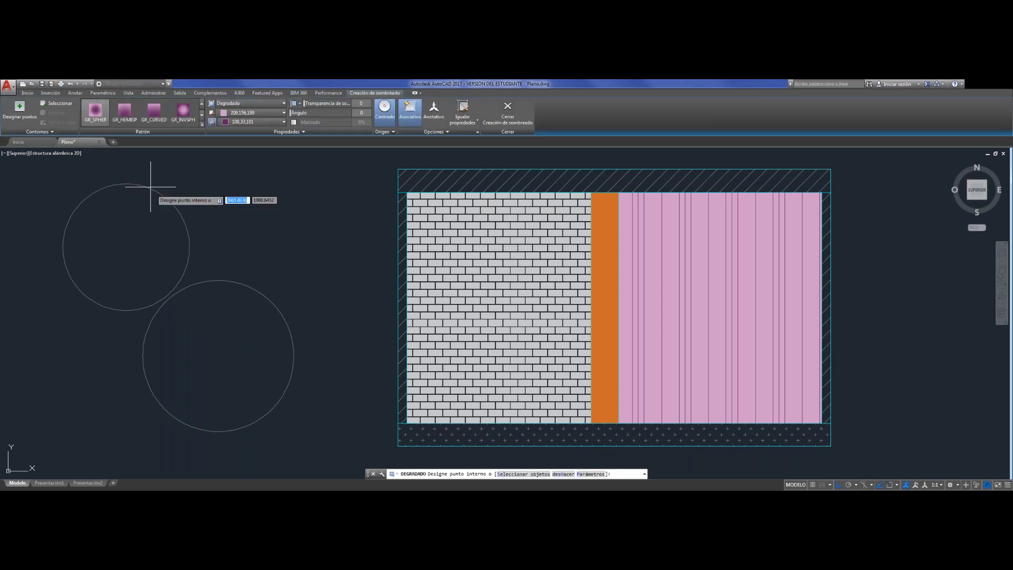
pyautogui.click(124, 110)
pyautogui.click(129, 248)
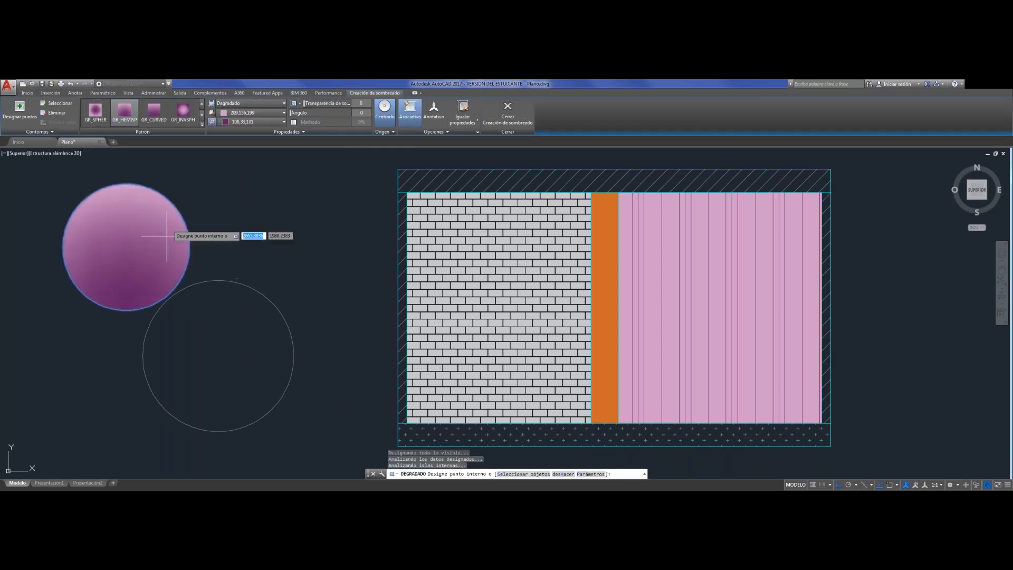
# Set the upper circle's gradient colours to dark blue 34,52,110 and light lavender, and finish the gradient
pyautogui.click(280, 113)
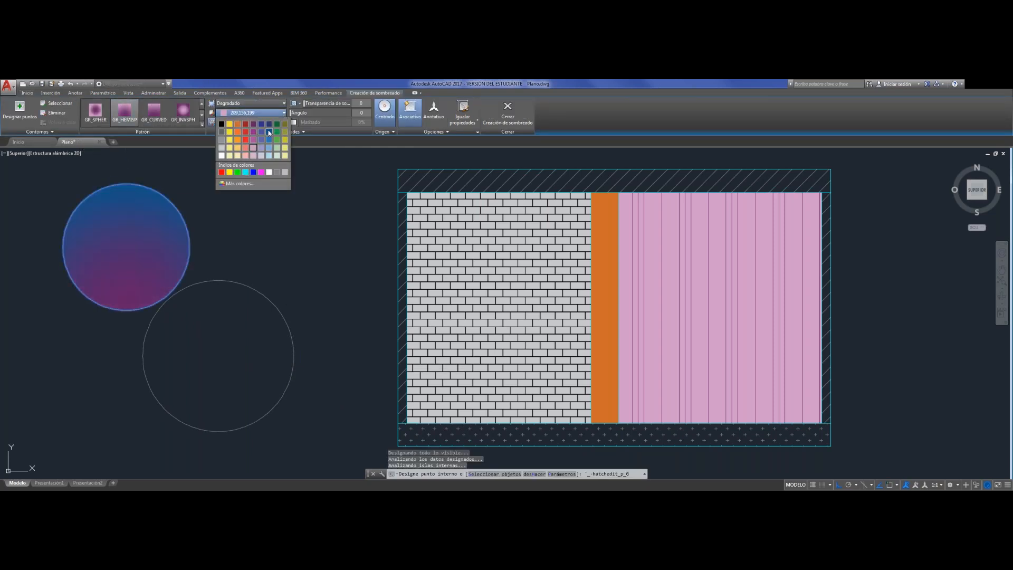
pyautogui.click(269, 127)
pyautogui.click(280, 122)
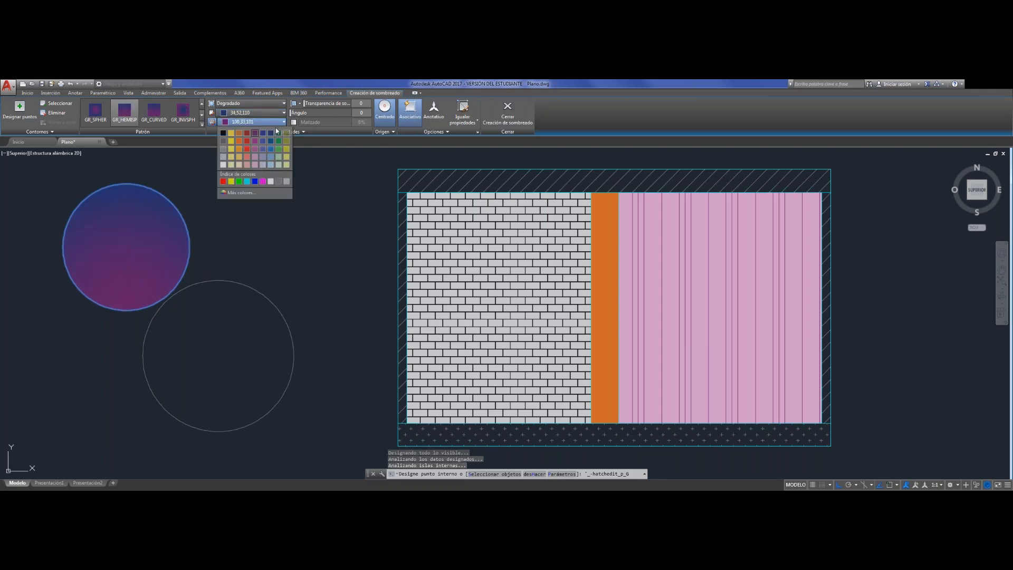
pyautogui.click(261, 157)
pyautogui.press('Escape')
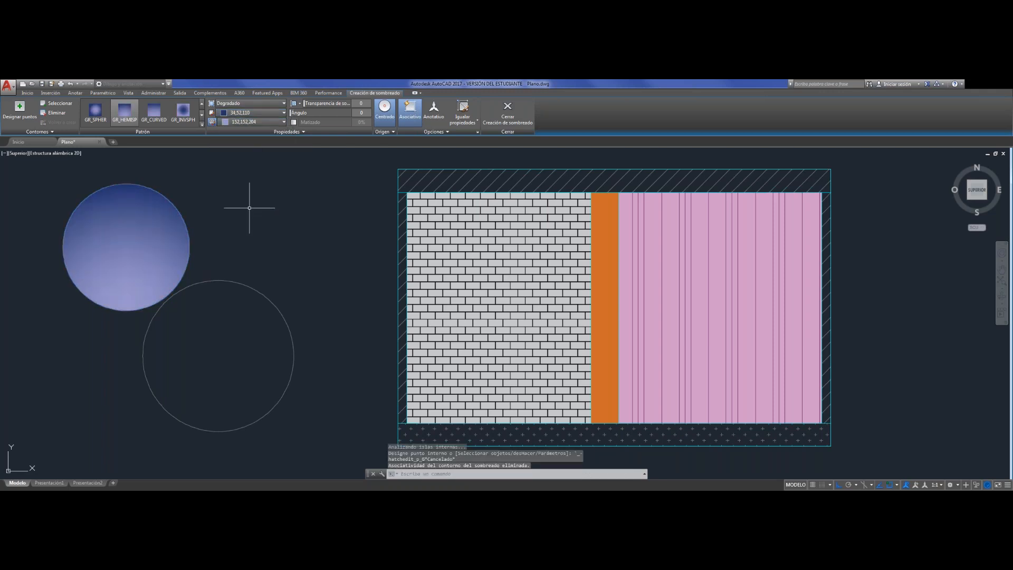
# Fill the lower, larger circle with a GR_INVSPH gradient in the same two blue shades
pyautogui.click(85, 124)
pyautogui.click(183, 110)
pyautogui.click(228, 358)
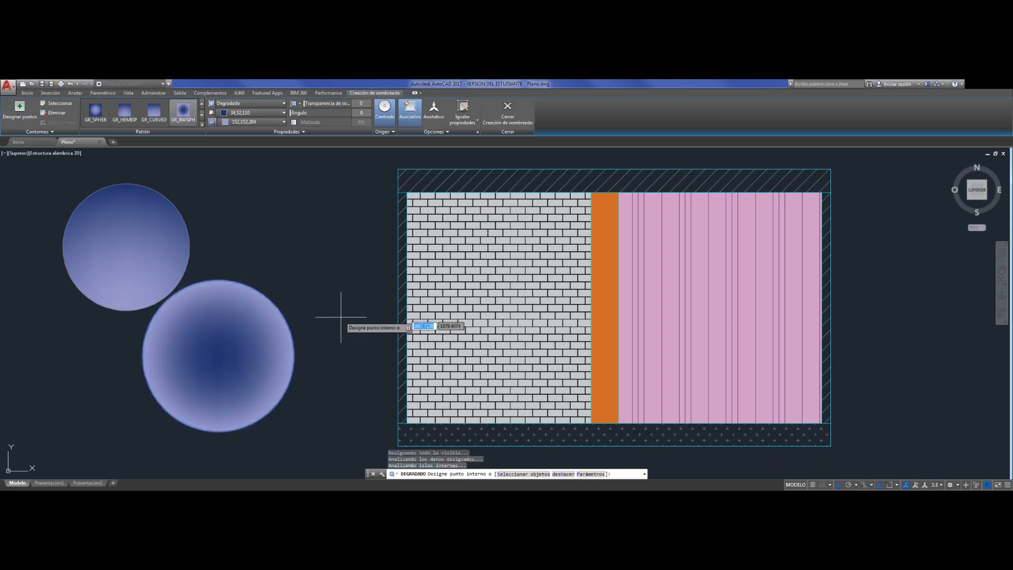
pyautogui.press('Escape')
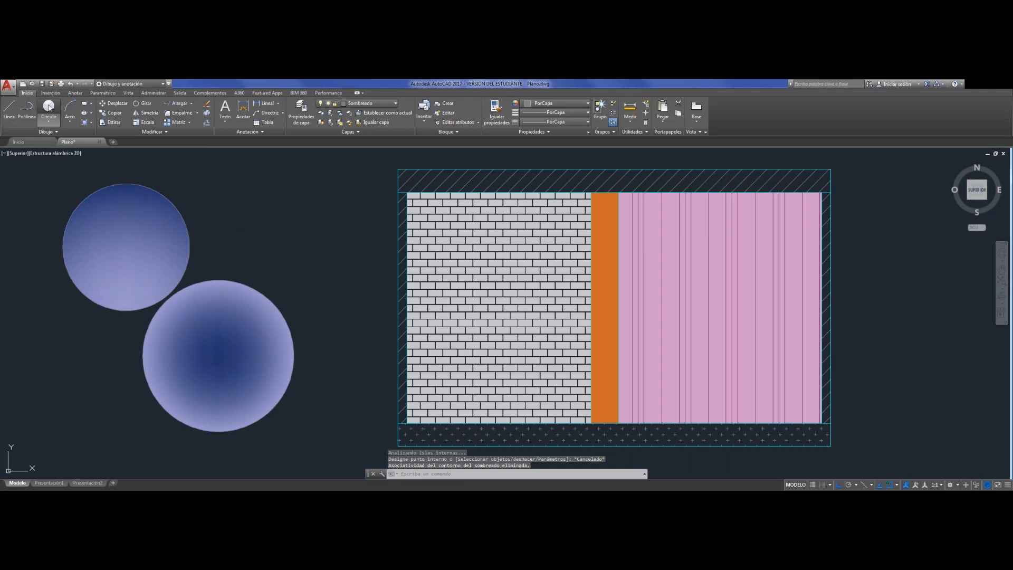
# Draw a third circle that overlaps both gradient-filled circles, centred to the right of the upper one
pyautogui.click(49, 107)
pyautogui.click(214, 257)
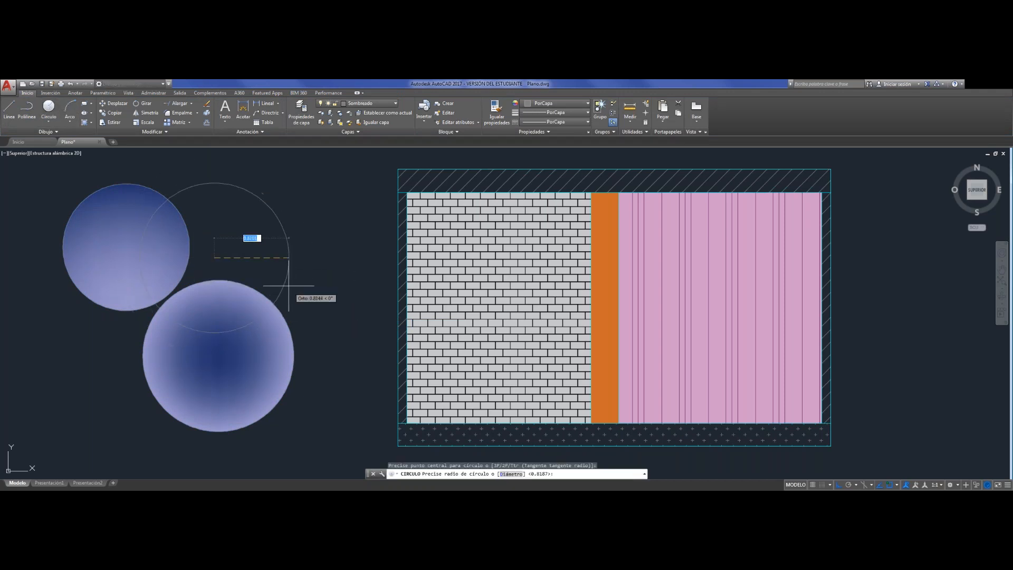
pyautogui.click(277, 269)
pyautogui.click(472, 409)
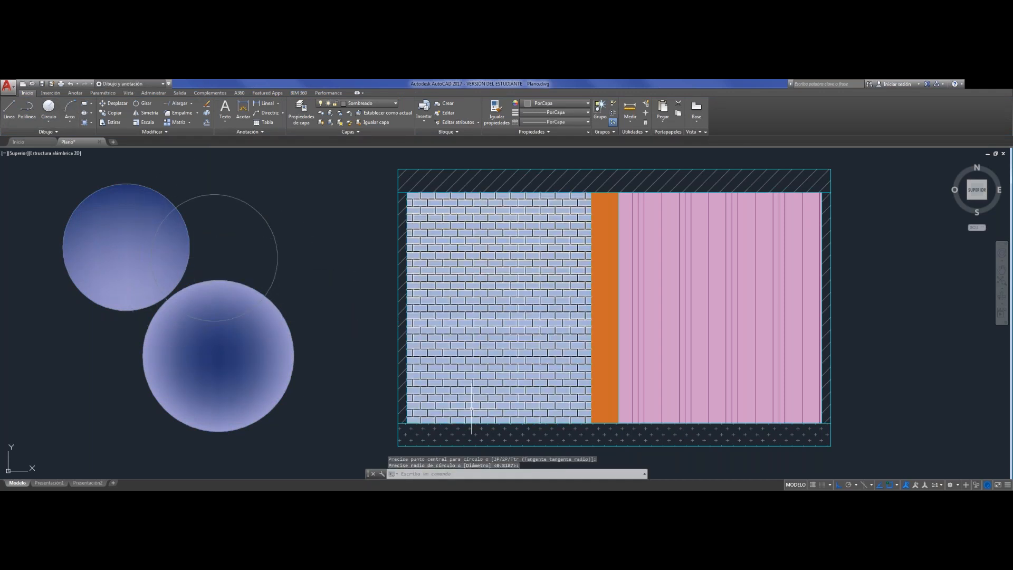
# Create a polyline boundary from the part of the third circle that lies outside the two gradient circles
pyautogui.click(91, 123)
pyautogui.click(89, 165)
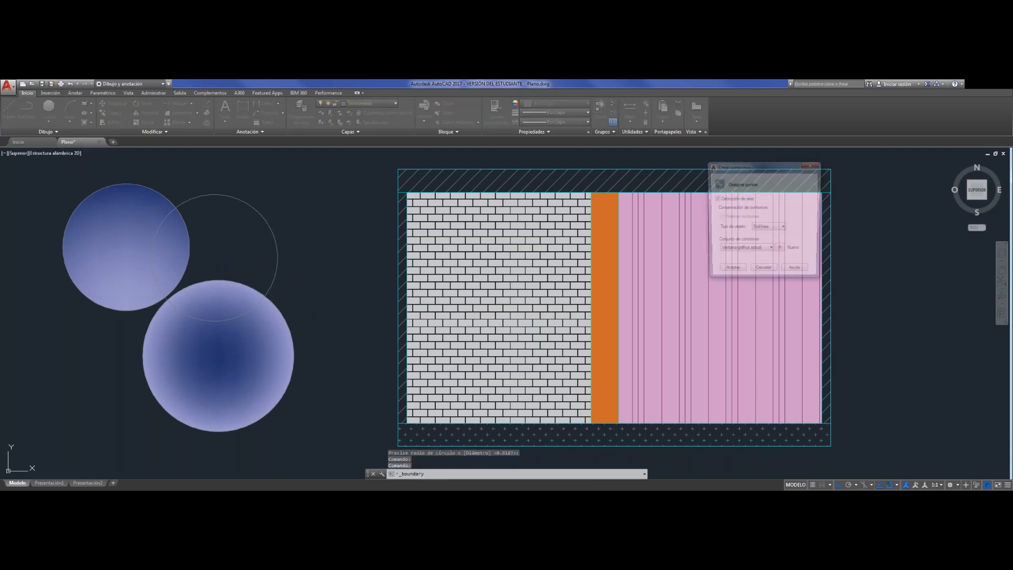
pyautogui.click(737, 274)
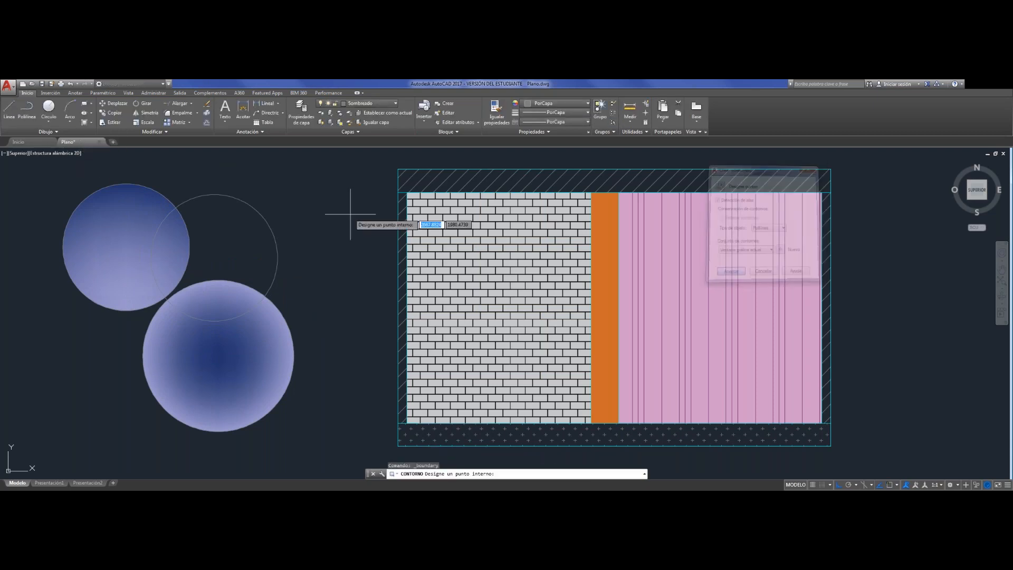
pyautogui.click(264, 246)
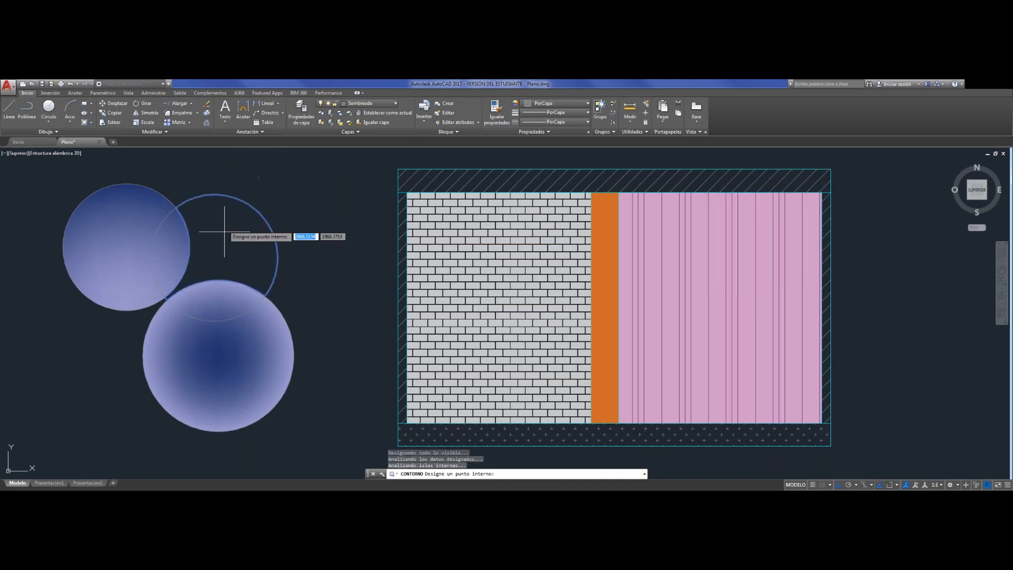
pyautogui.press('Return')
# Set the boundary polyline's colour to dark purple 100,33,101 and deselect it
pyautogui.click(257, 211)
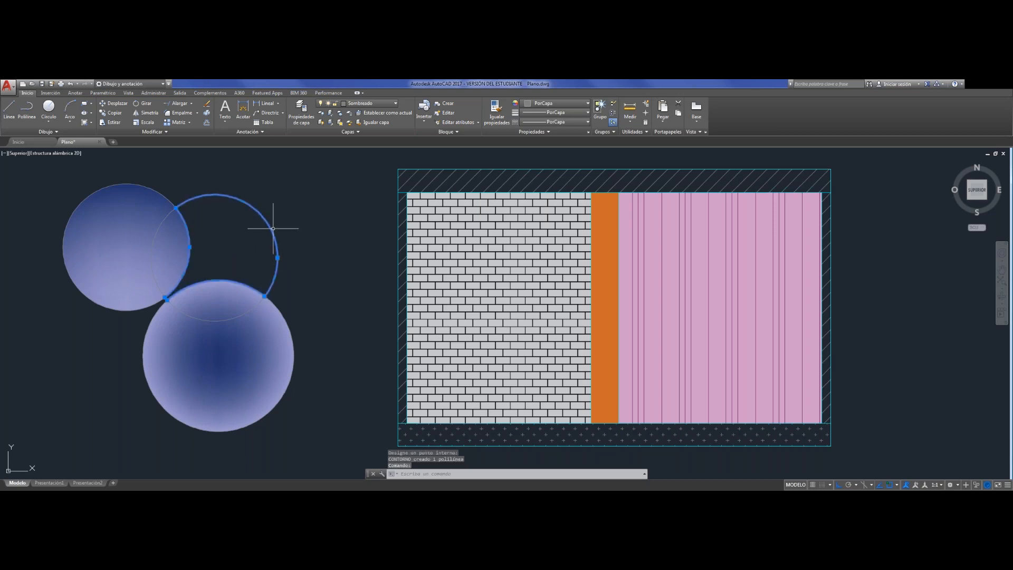
pyautogui.click(555, 103)
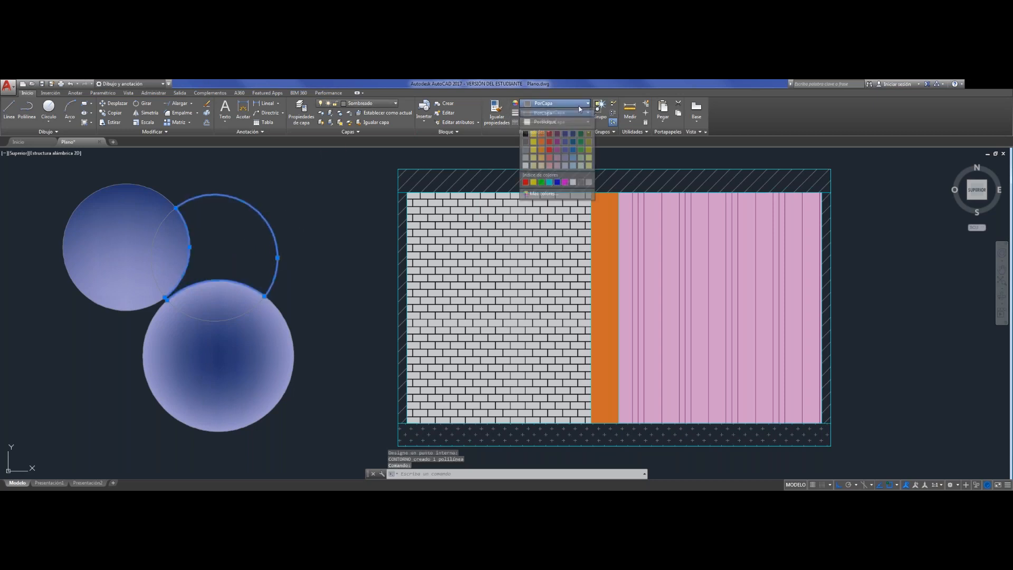
pyautogui.click(558, 135)
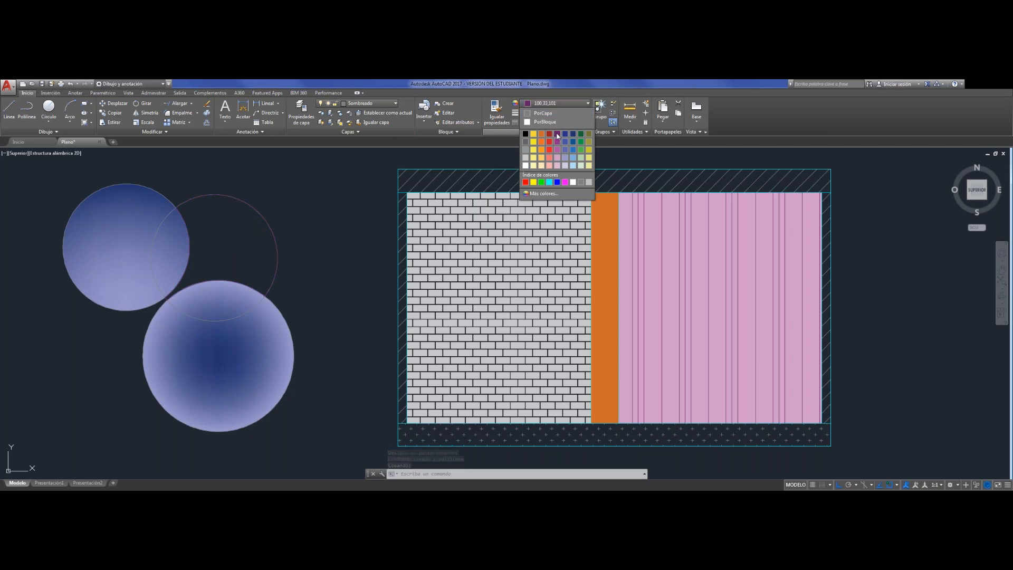
pyautogui.press('Return')
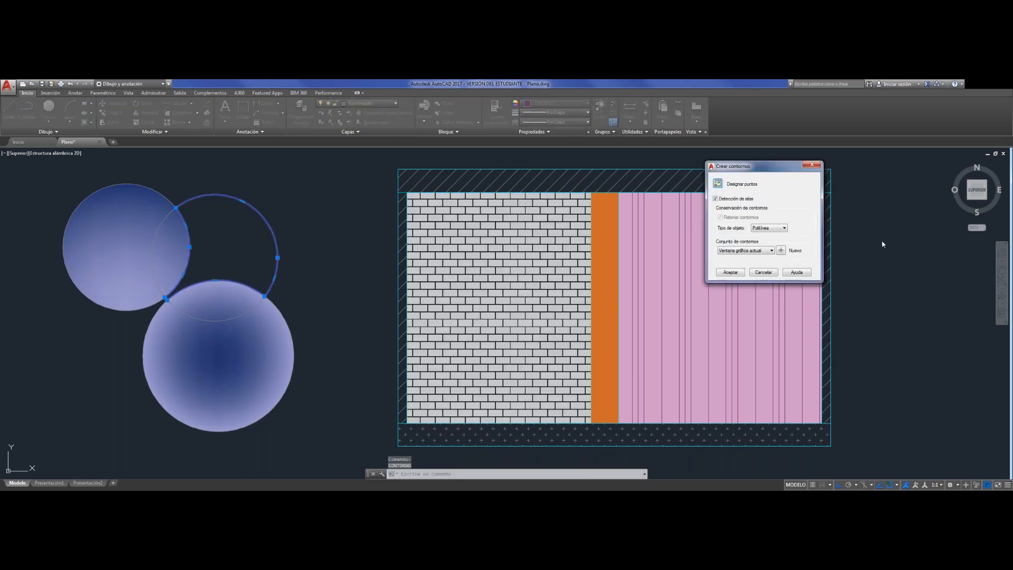
pyautogui.click(763, 273)
pyautogui.press('Escape')
pyautogui.press('Escape')
# Set the boundary polyline's colour to yellow and deselect it
pyautogui.click(248, 204)
pyautogui.click(578, 106)
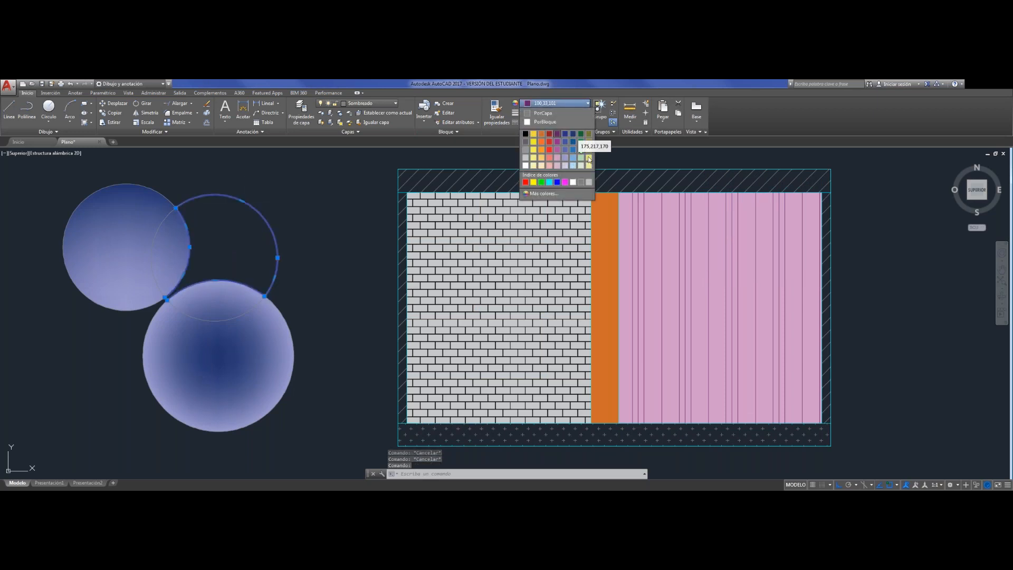
pyautogui.click(539, 142)
pyautogui.press('Escape')
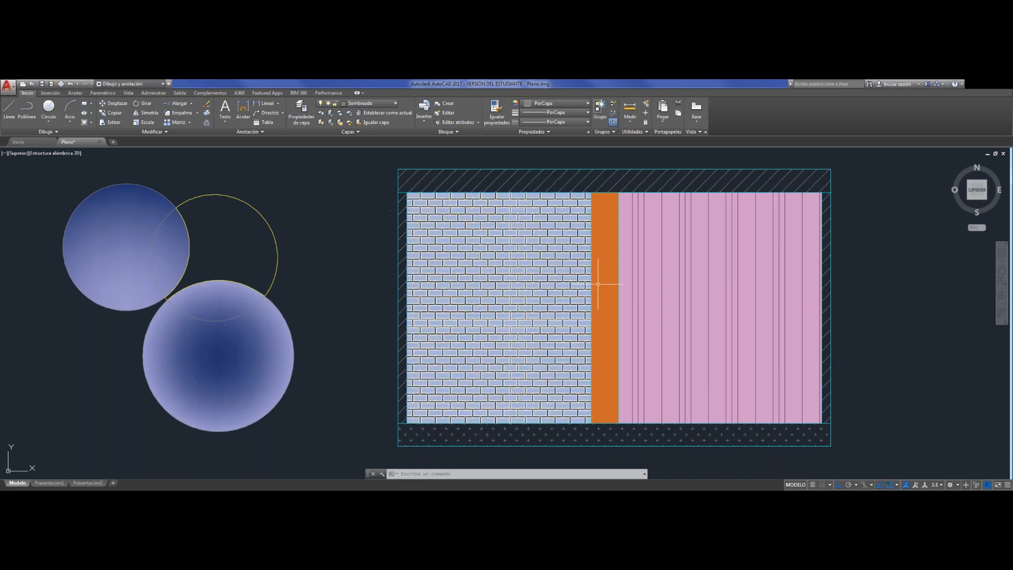
# Dimension the inner length of the room plan's left wall, placing the dimension line outside the wall
pyautogui.moveTo(707, 286); pyautogui.dragTo(338, 277, button='middle')
pyautogui.moveTo(783, 288); pyautogui.dragTo(308, 299, button='middle')
pyautogui.scroll(-1, 782, 286)
pyautogui.moveTo(441, 260)
pyautogui.mouseDown(button='middle')
pyautogui.moveTo(477, 295)
pyautogui.moveTo(480, 282)
pyautogui.mouseUp(button='middle')
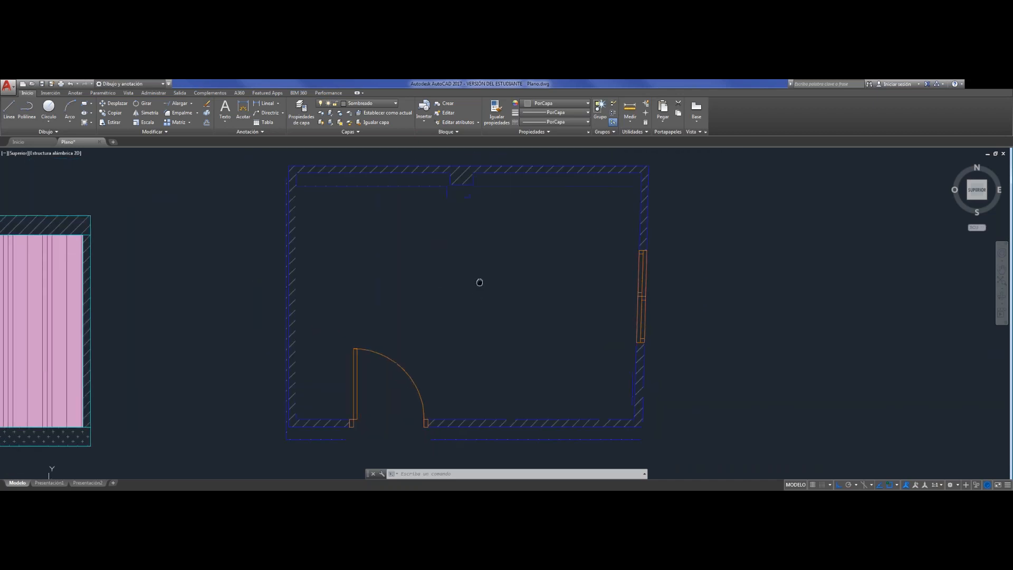
pyautogui.press('Escape')
pyautogui.press('Escape')
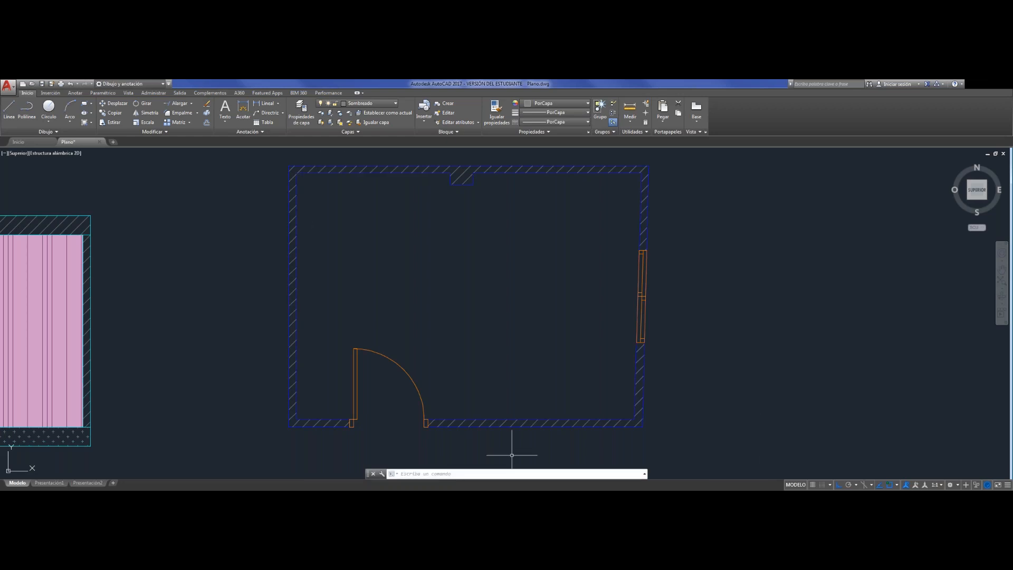
pyautogui.click(243, 109)
pyautogui.click(299, 173)
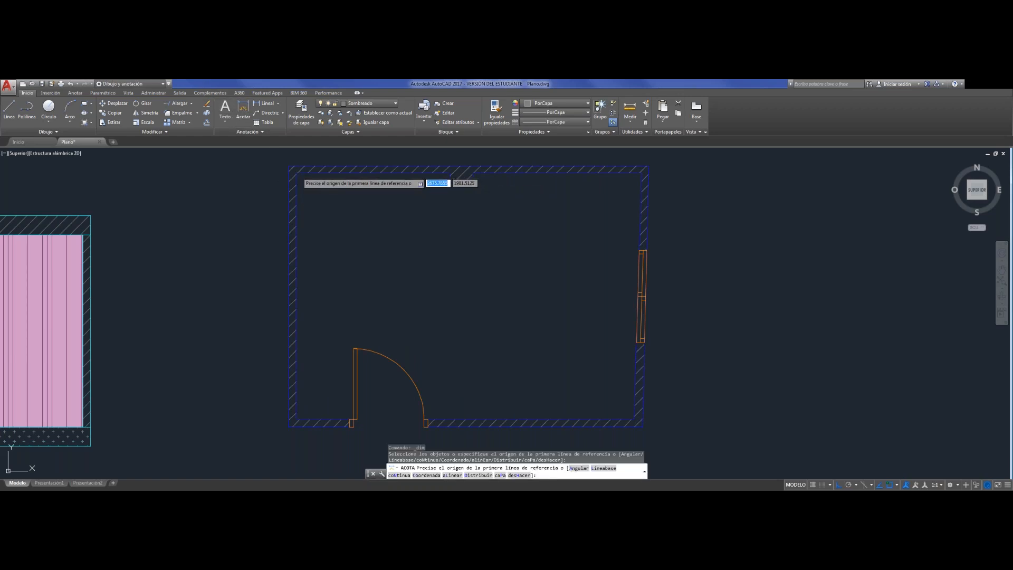
pyautogui.click(298, 419)
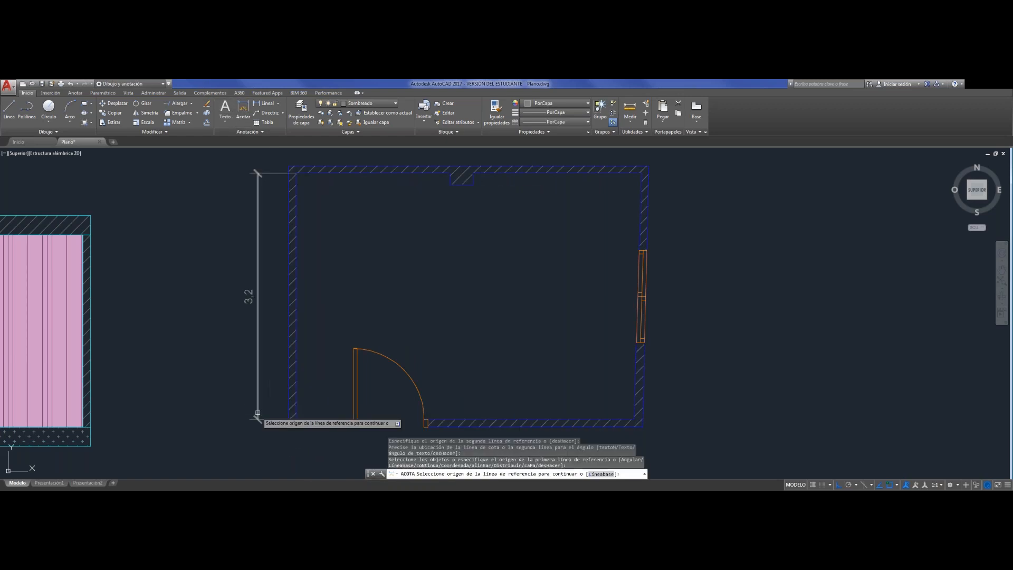
pyautogui.click(258, 420)
pyautogui.rightClick(443, 302)
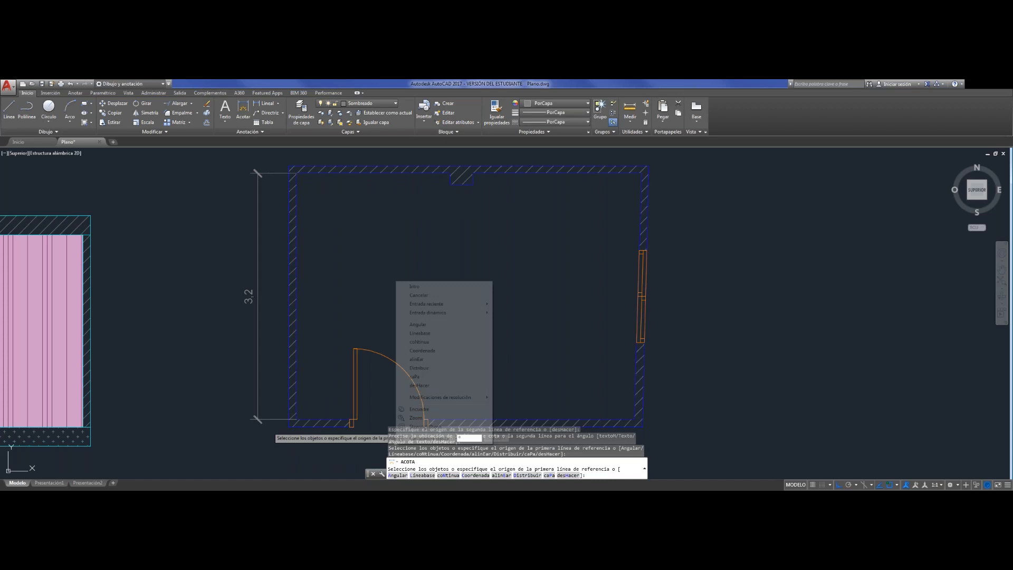
pyautogui.click(435, 287)
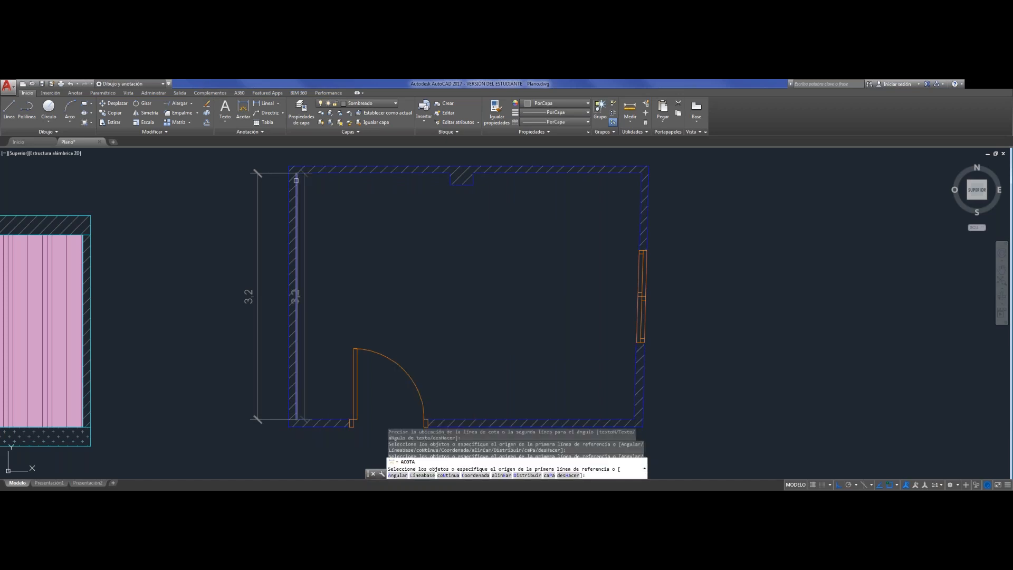
# Dimension the upper wall from the pillar's right edge to the right inner corner, placing the dimension inside the room
pyautogui.click(472, 172)
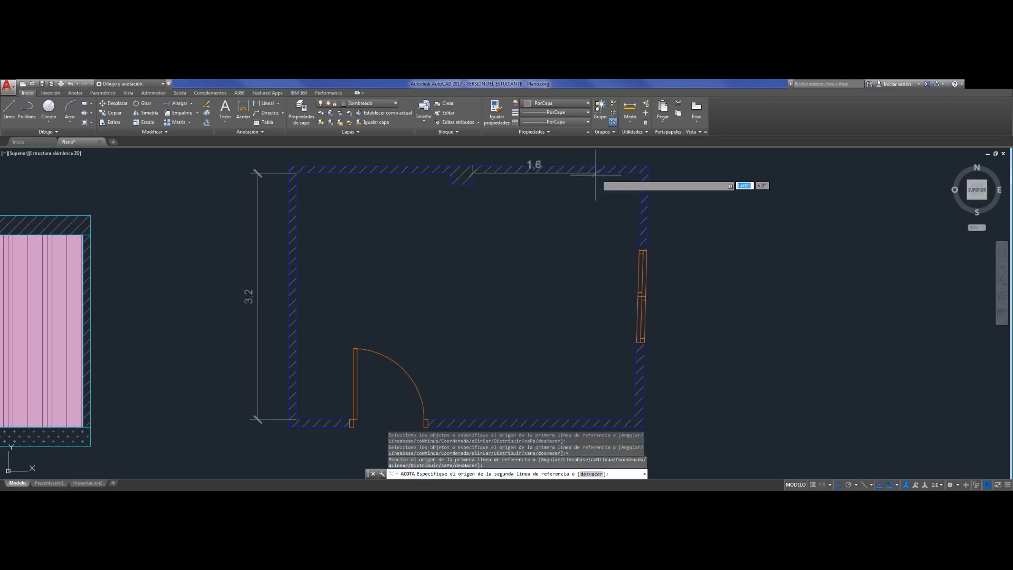
pyautogui.click(641, 173)
pyautogui.click(642, 214)
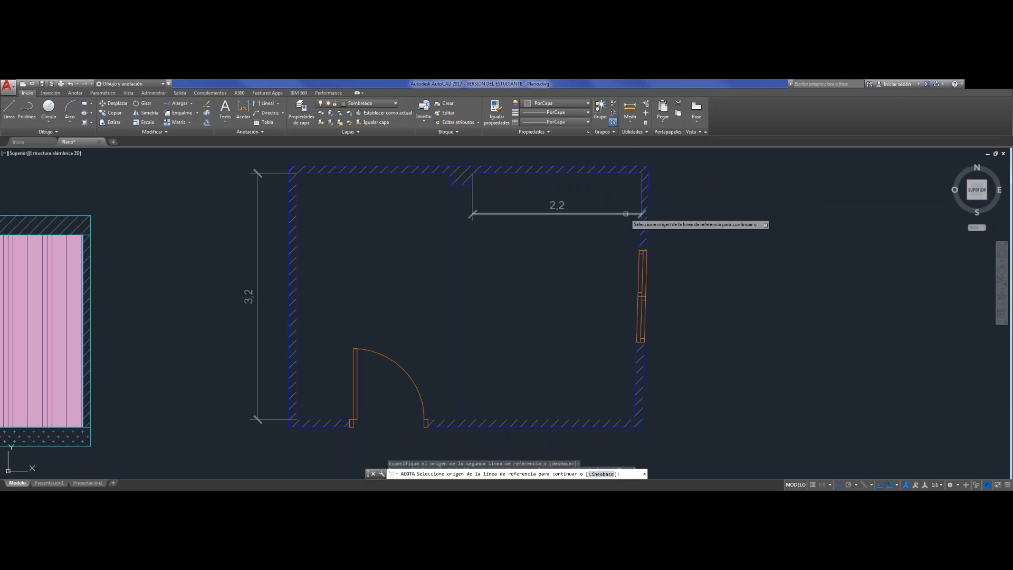
pyautogui.press('Escape')
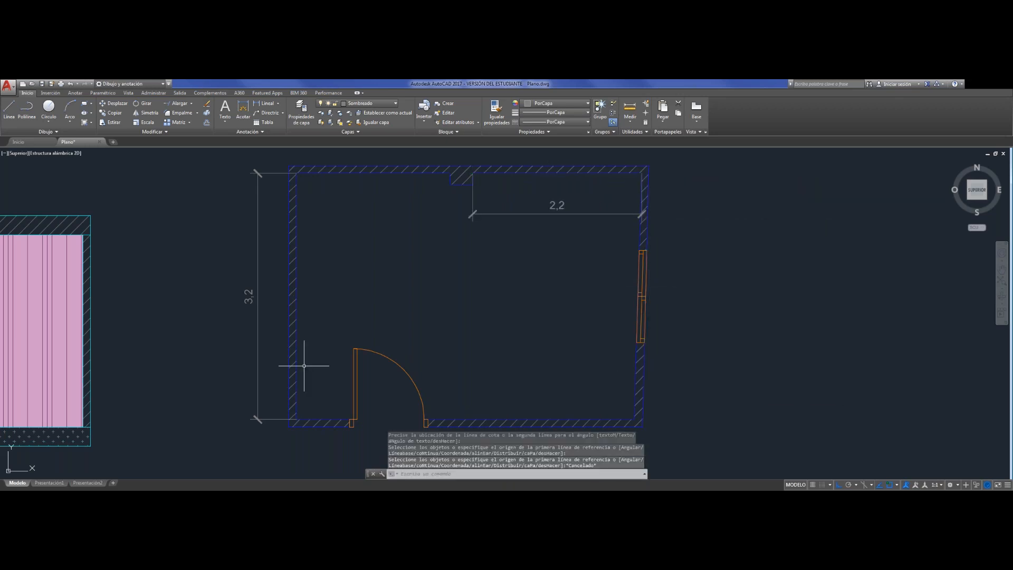
pyautogui.moveTo(466, 298); pyautogui.dragTo(674, 289, button='middle')
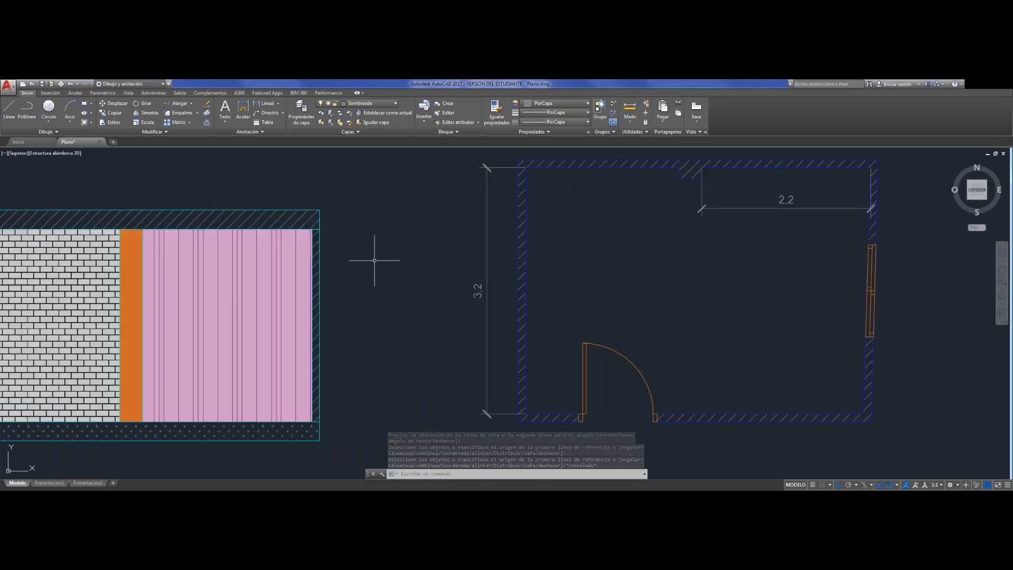
pyautogui.moveTo(396, 244)
pyautogui.mouseDown(button='middle')
pyautogui.moveTo(482, 223)
pyautogui.moveTo(524, 244)
pyautogui.moveTo(554, 241)
pyautogui.mouseUp(button='middle')
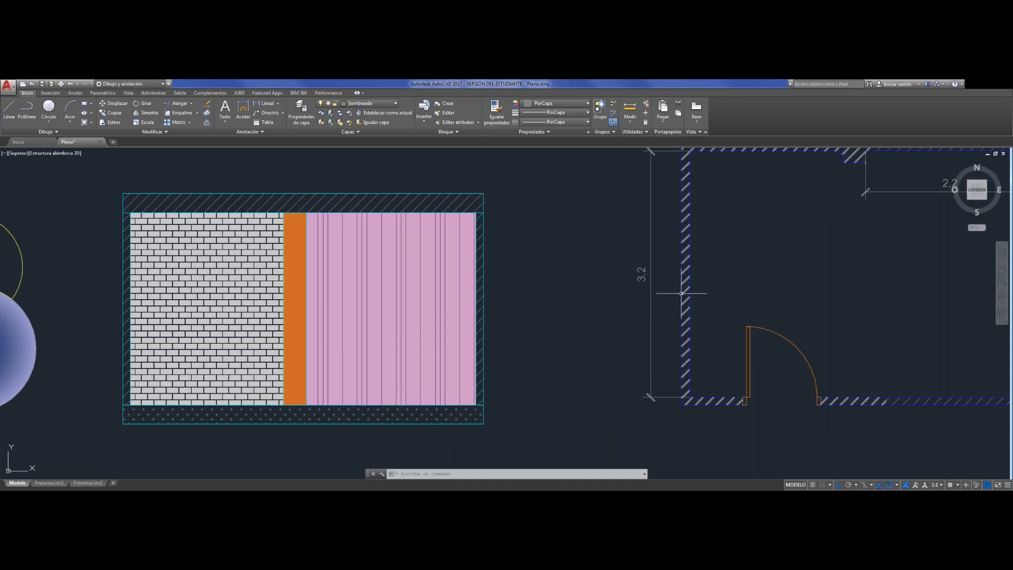
pyautogui.click(393, 296)
pyautogui.press('Escape')
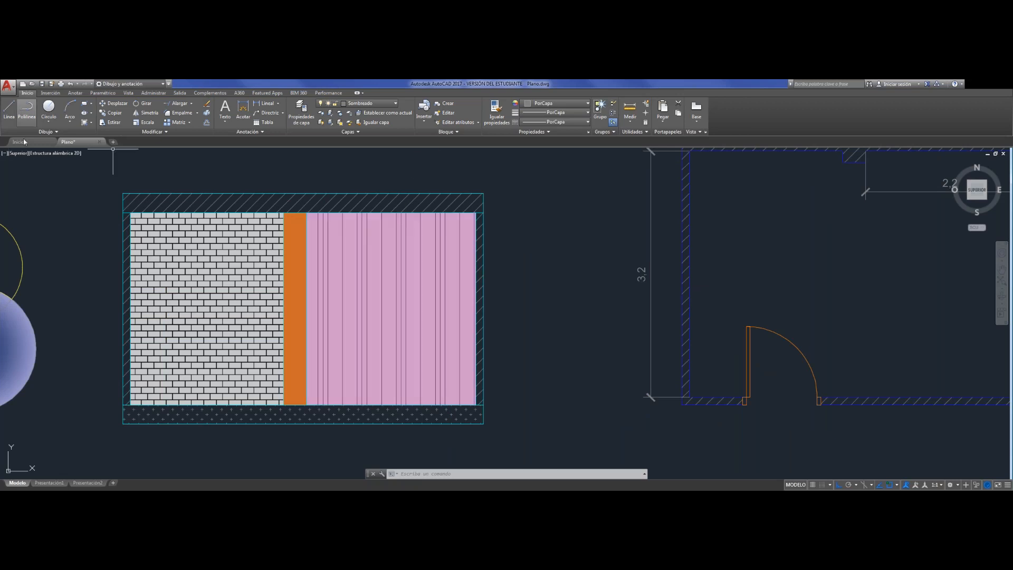
pyautogui.moveTo(99, 179); pyautogui.dragTo(334, 170, button='middle')
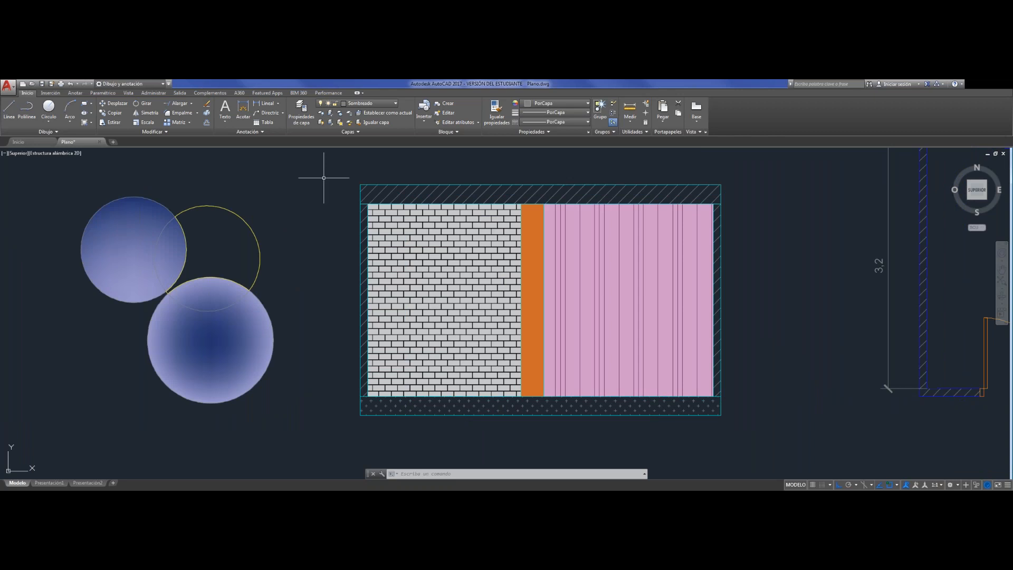
# Start a new hatch and open the full gallery of hatch patterns
pyautogui.click(91, 123)
pyautogui.click(88, 134)
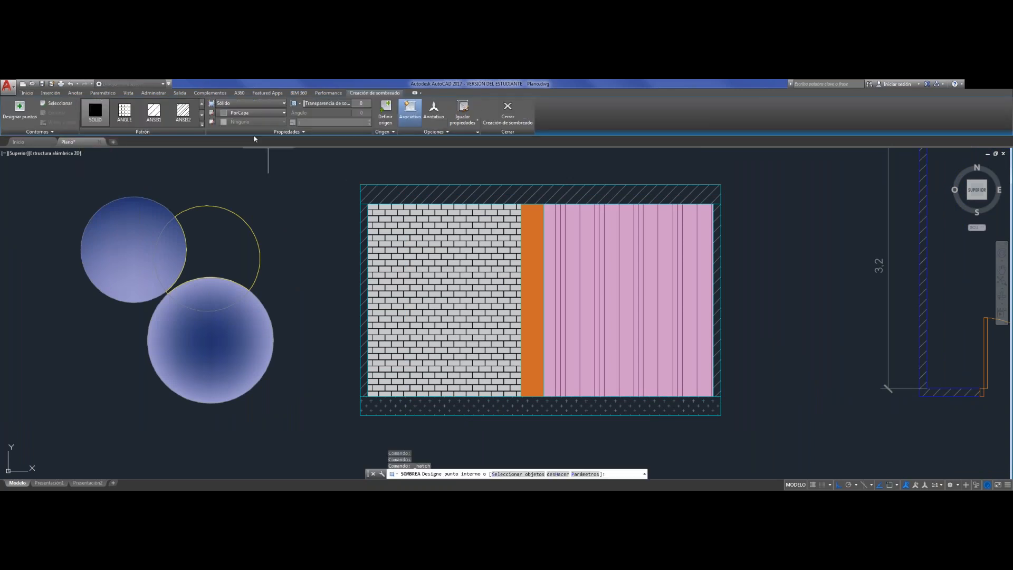
pyautogui.click(202, 125)
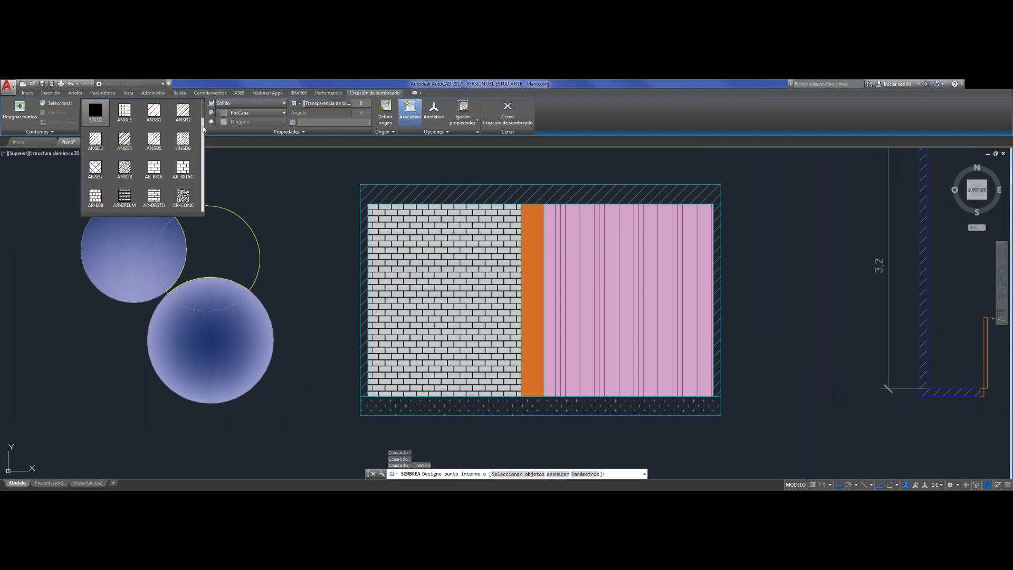